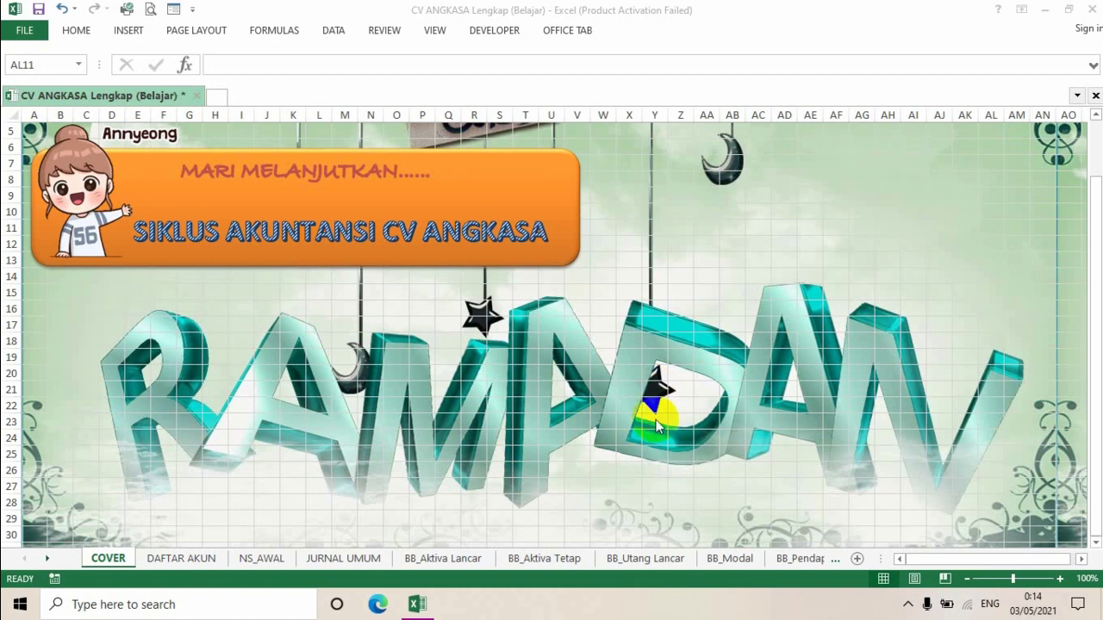
- Open the Neraca Lajur (belajar) sheet and show it from its title rows
left_click(388, 222)
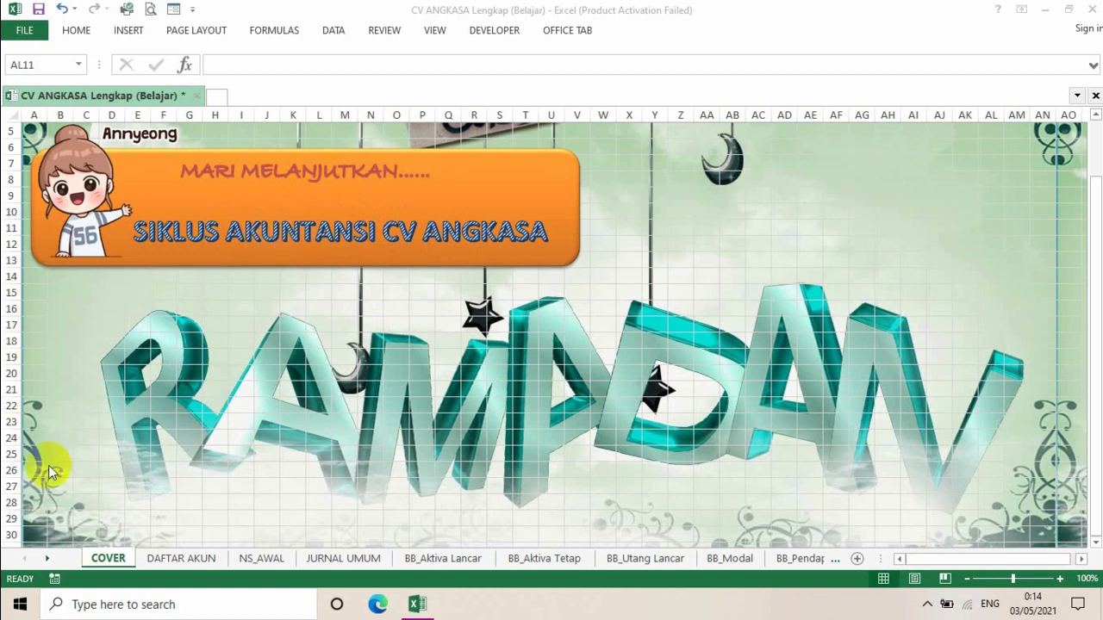
left_click(48, 559)
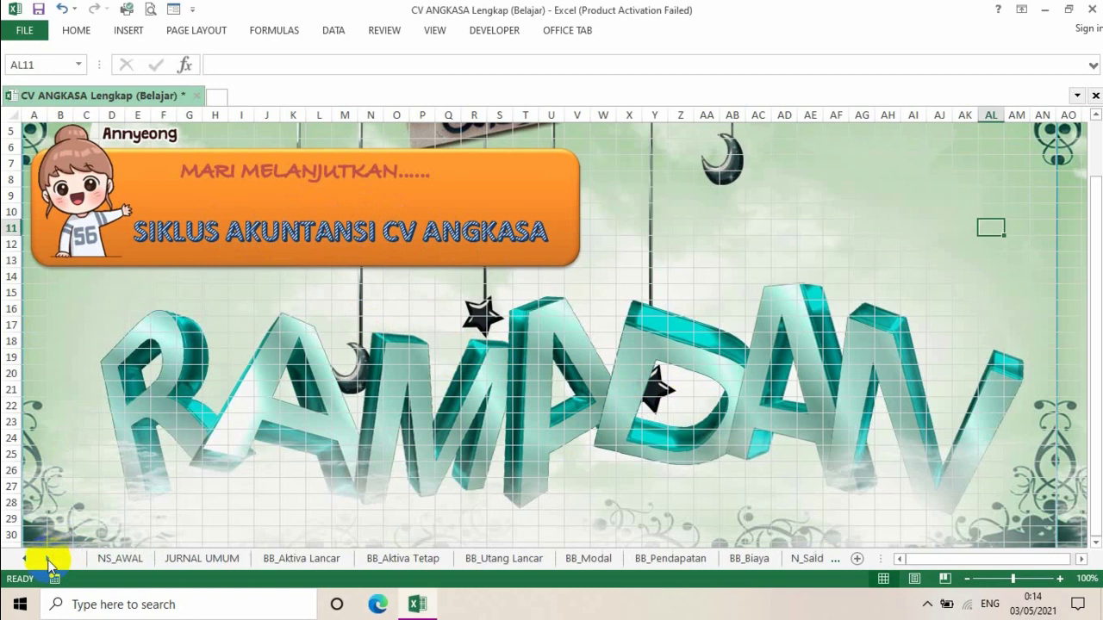
left_click(48, 558)
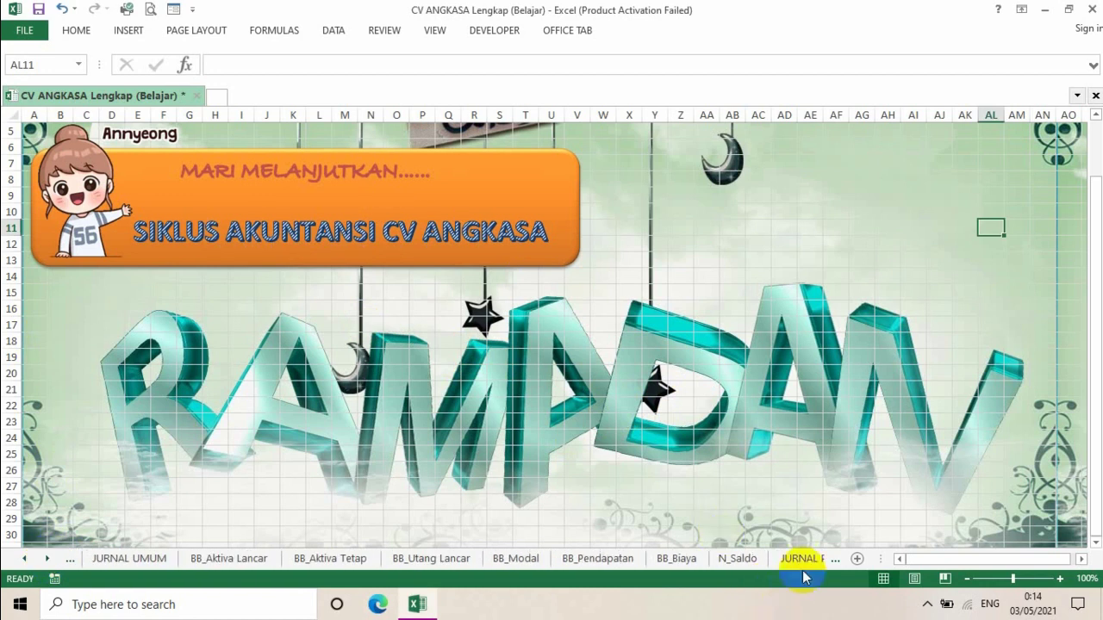
left_click(49, 560)
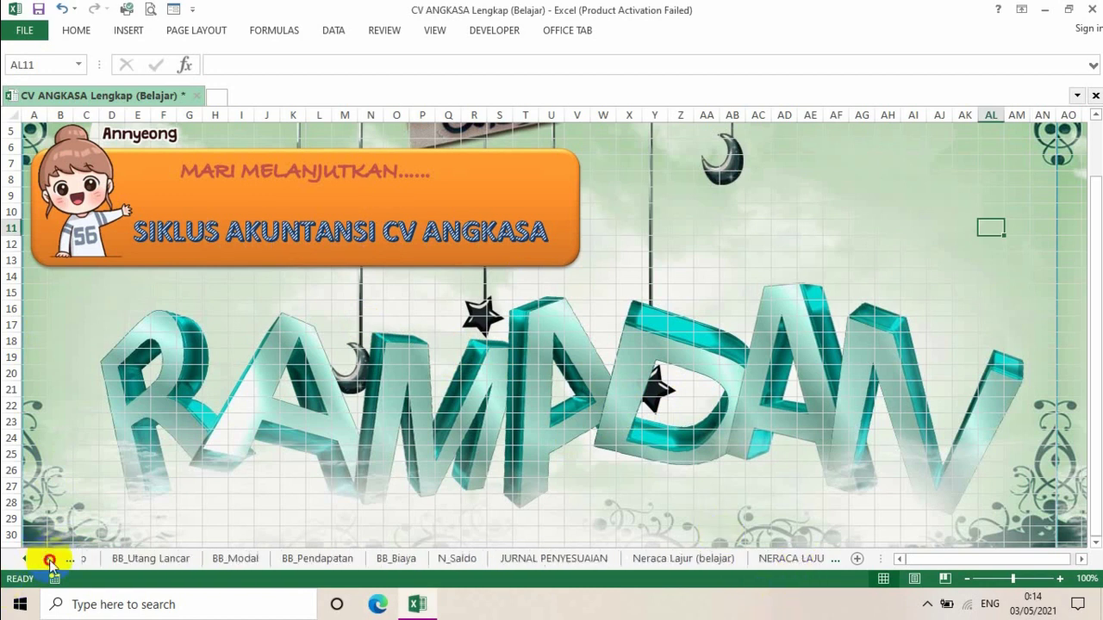
left_click(706, 565)
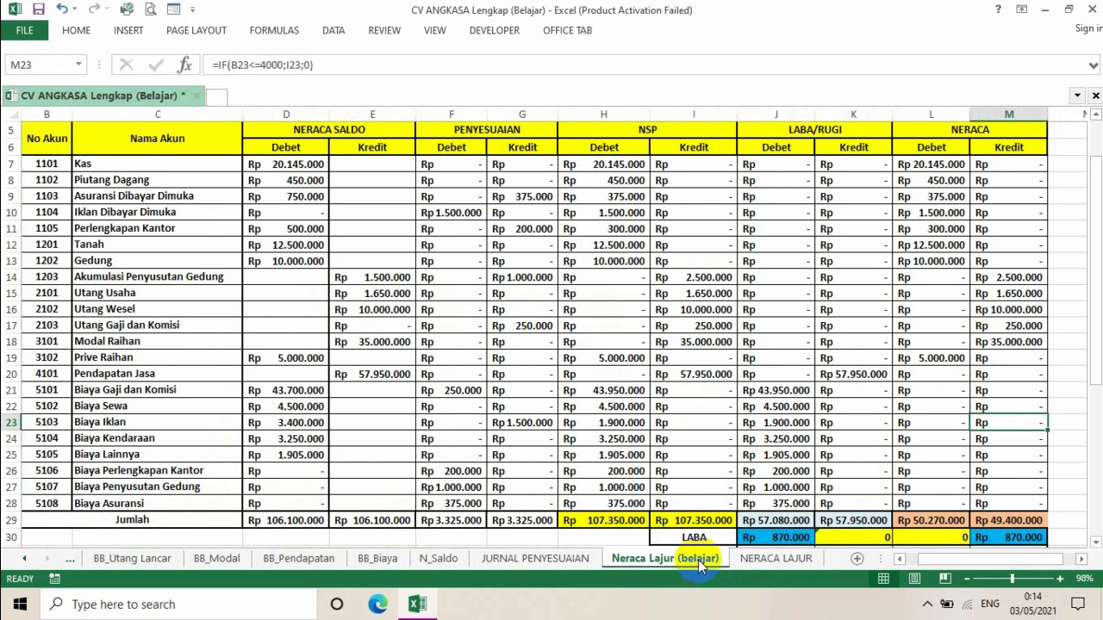
left_click_drag(1089, 343, 1091, 297)
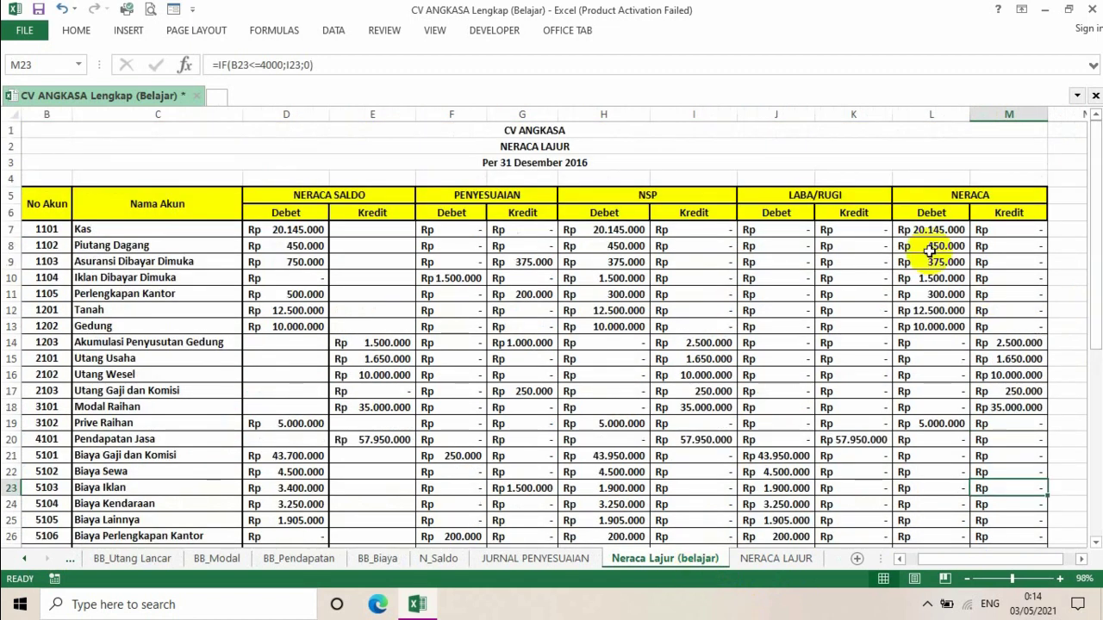
- Inspect sample formulas in the NSP debit and Penyesuaian debit columns of the Neraca Lajur worksheet
left_click(612, 357)
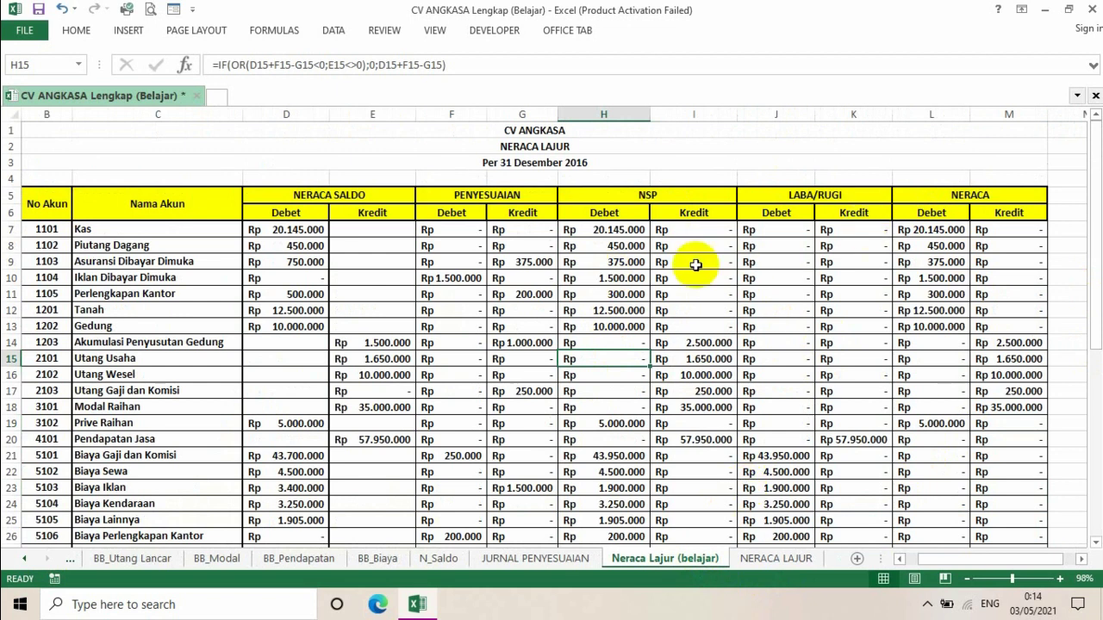
left_click(643, 293)
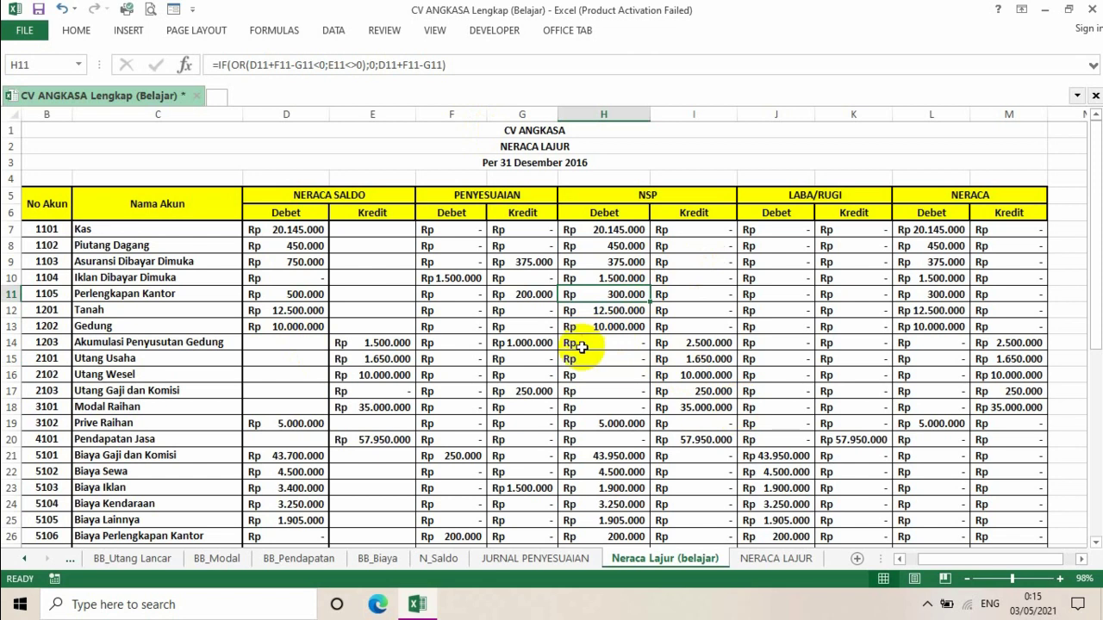
left_click(467, 338)
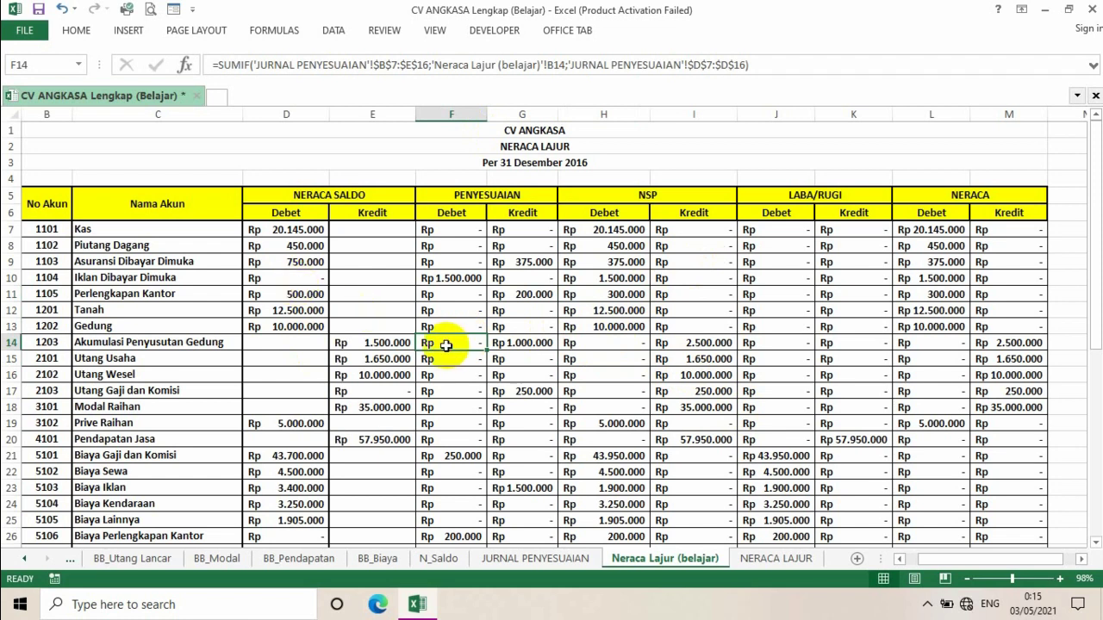
left_click(642, 309)
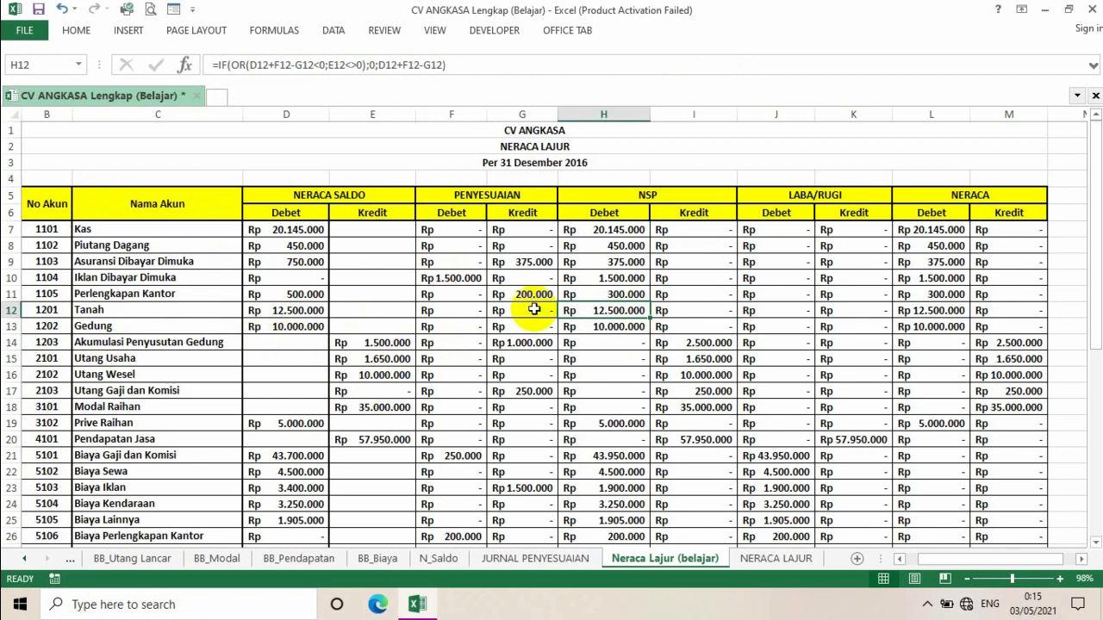
left_click(362, 279)
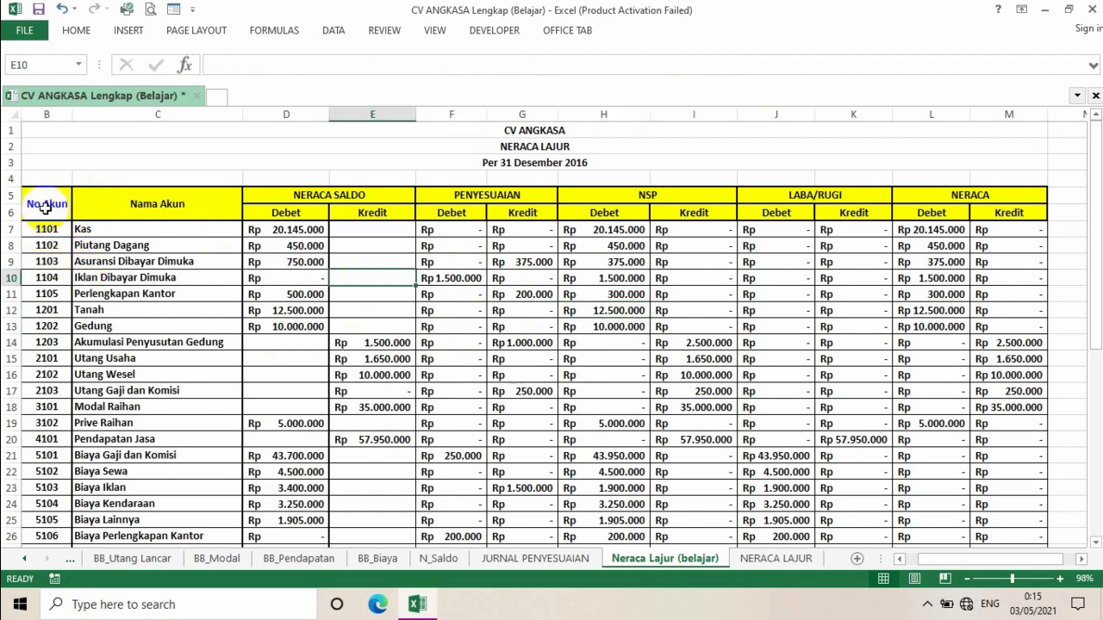
- Compare the account list and Neraca Saldo columns, B7:E28, with the same range and totals on the N_Saldo sheet
left_click_drag(44, 231, 394, 487)
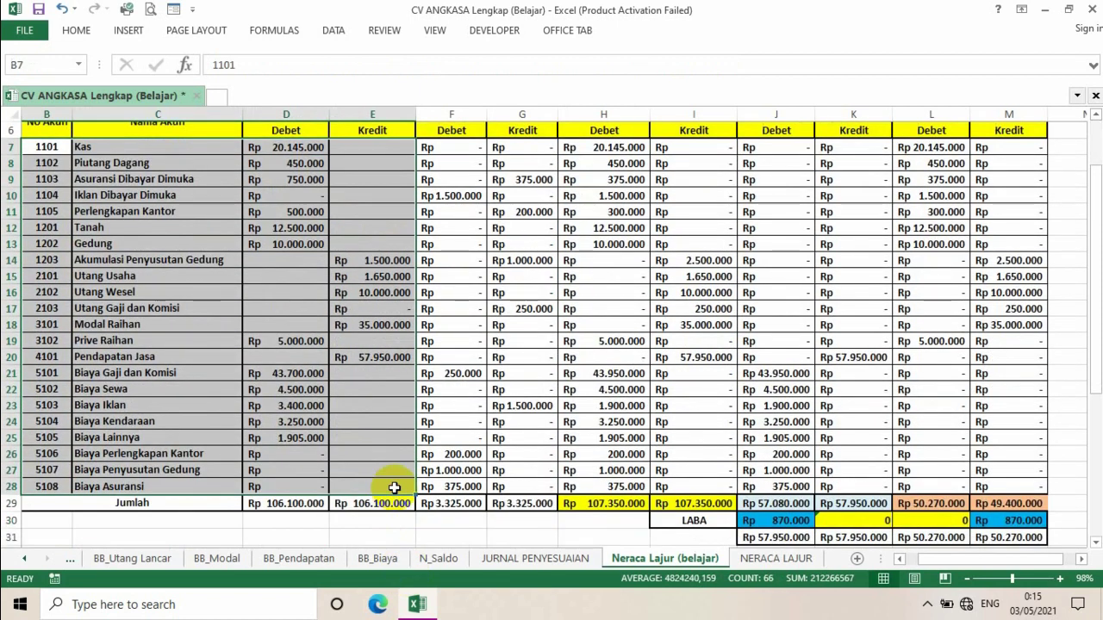
left_click(440, 558)
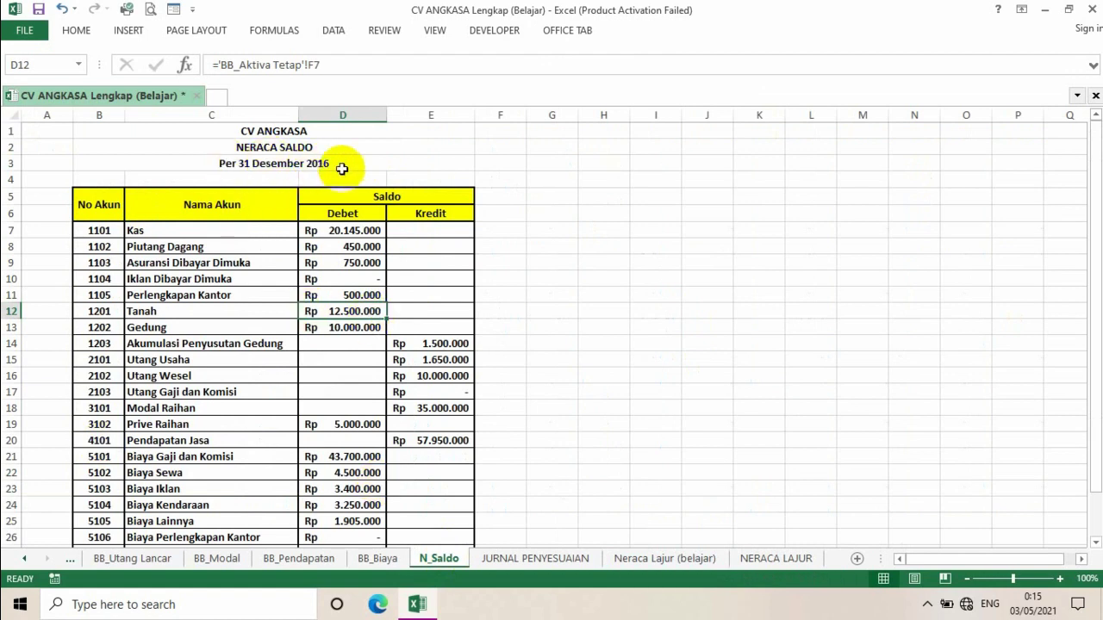
left_click(352, 247)
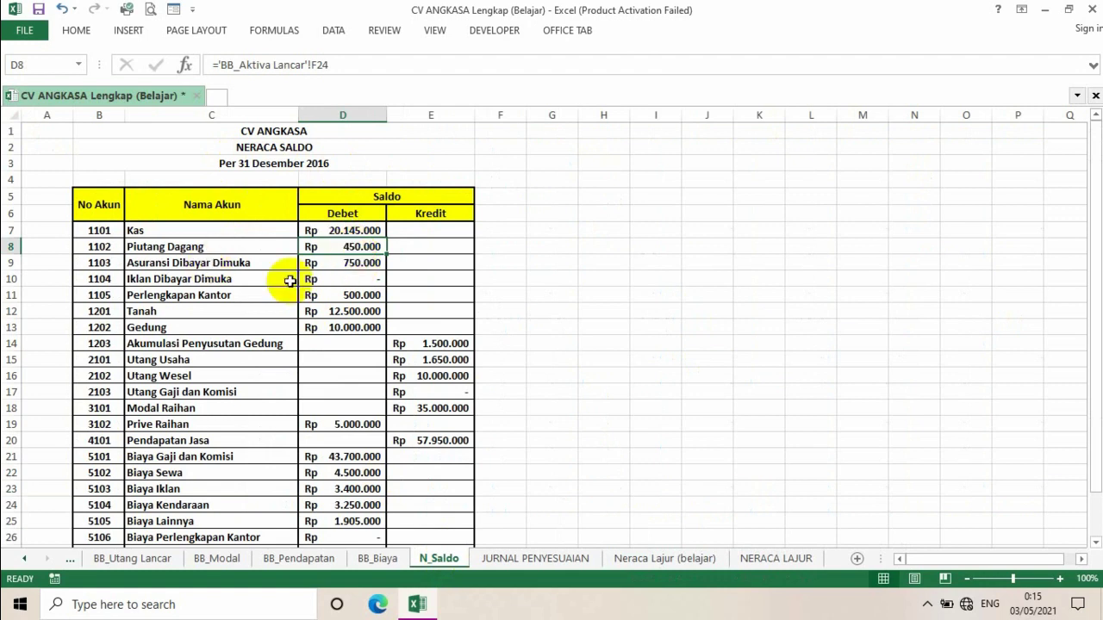
left_click(118, 260)
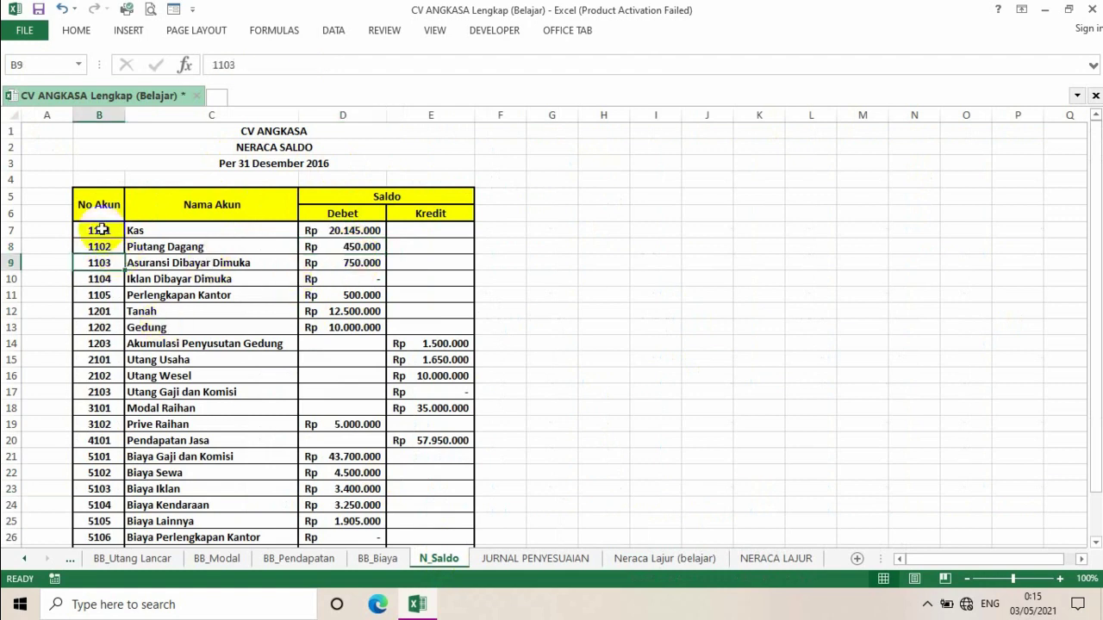
left_click_drag(101, 228, 425, 525)
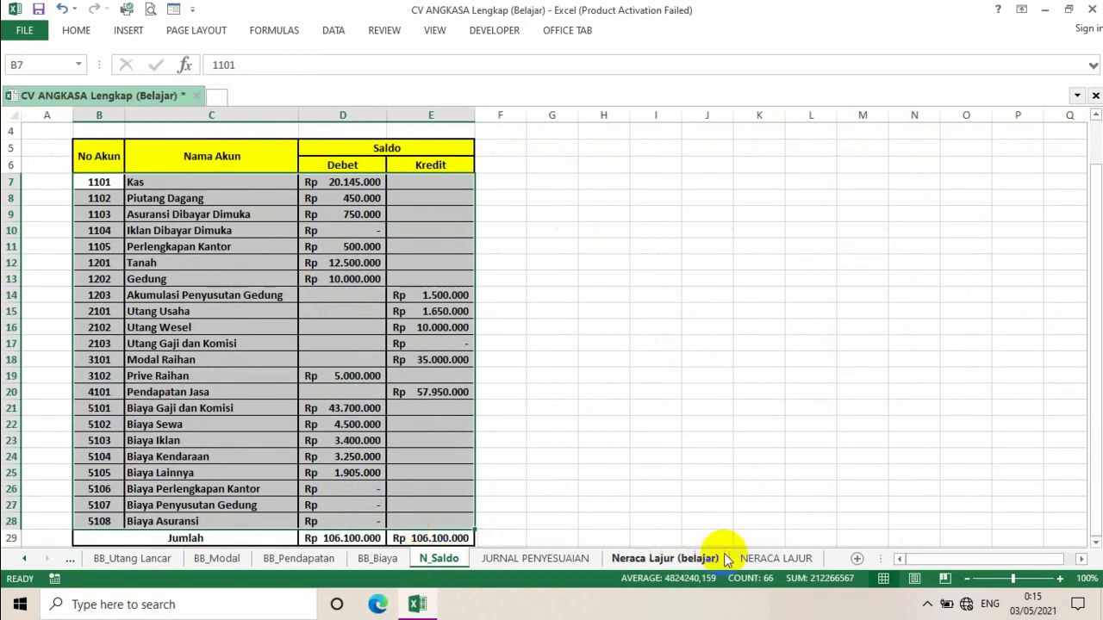
left_click(665, 558)
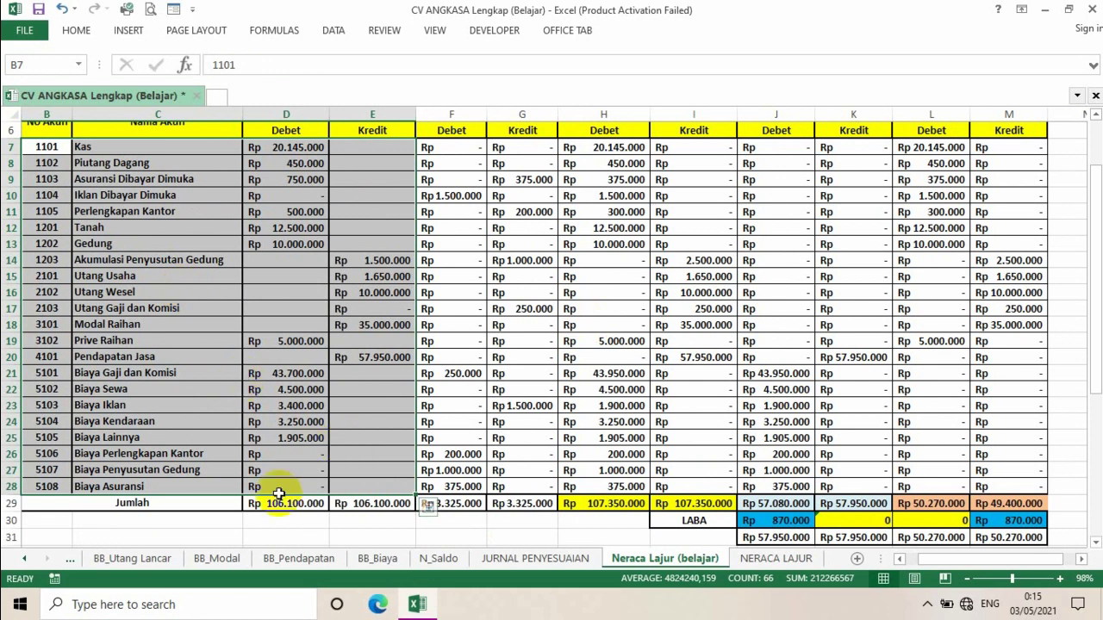
left_click(440, 559)
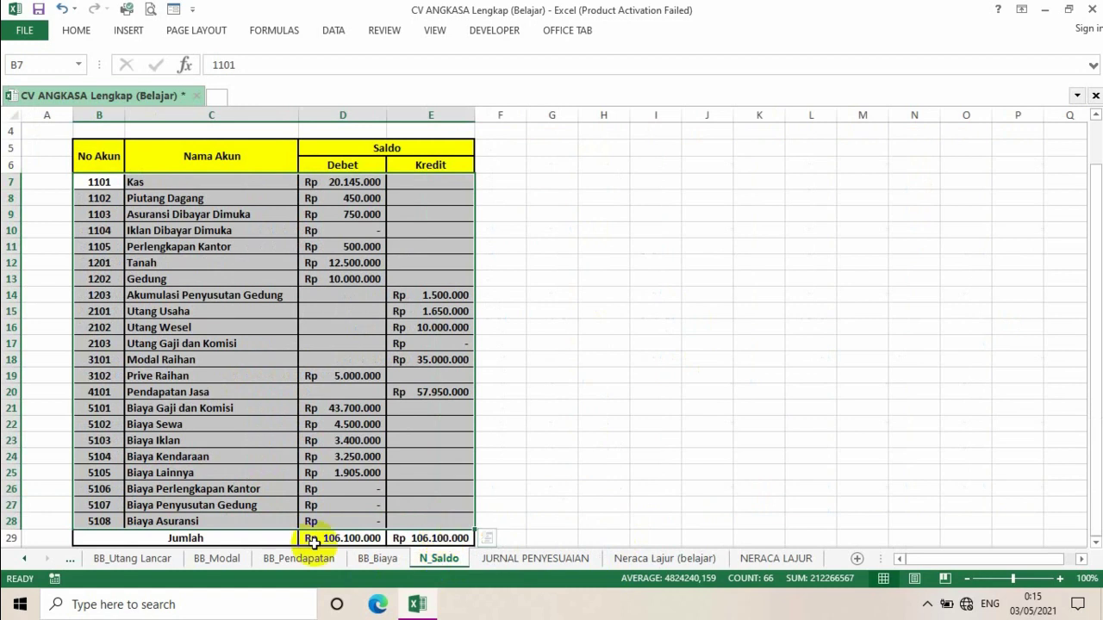
left_click(674, 558)
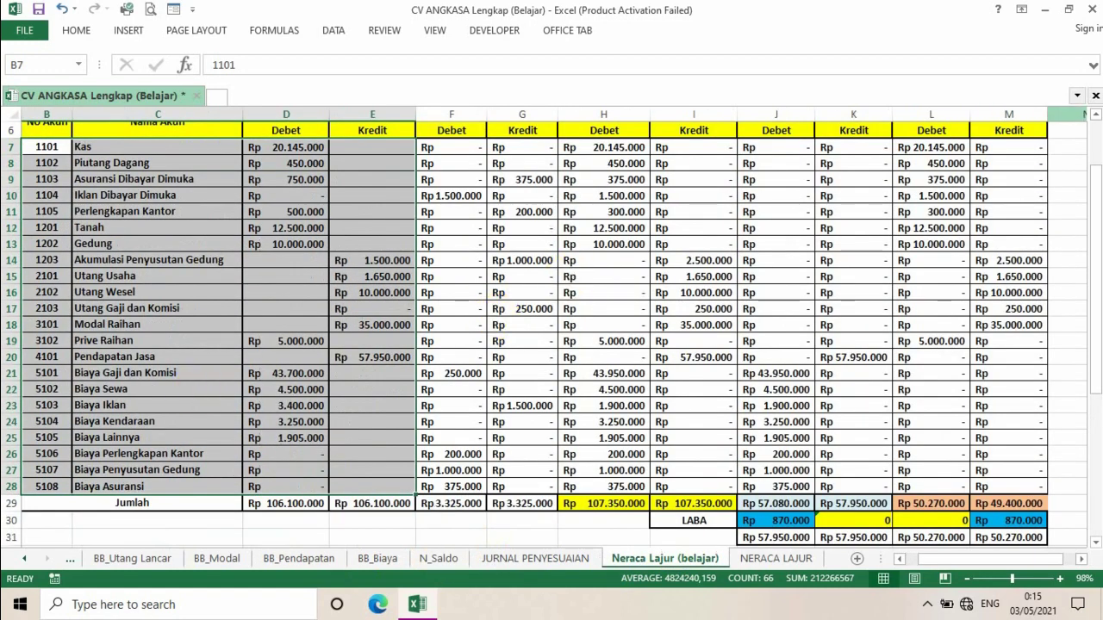
left_click_drag(1096, 233, 1095, 180)
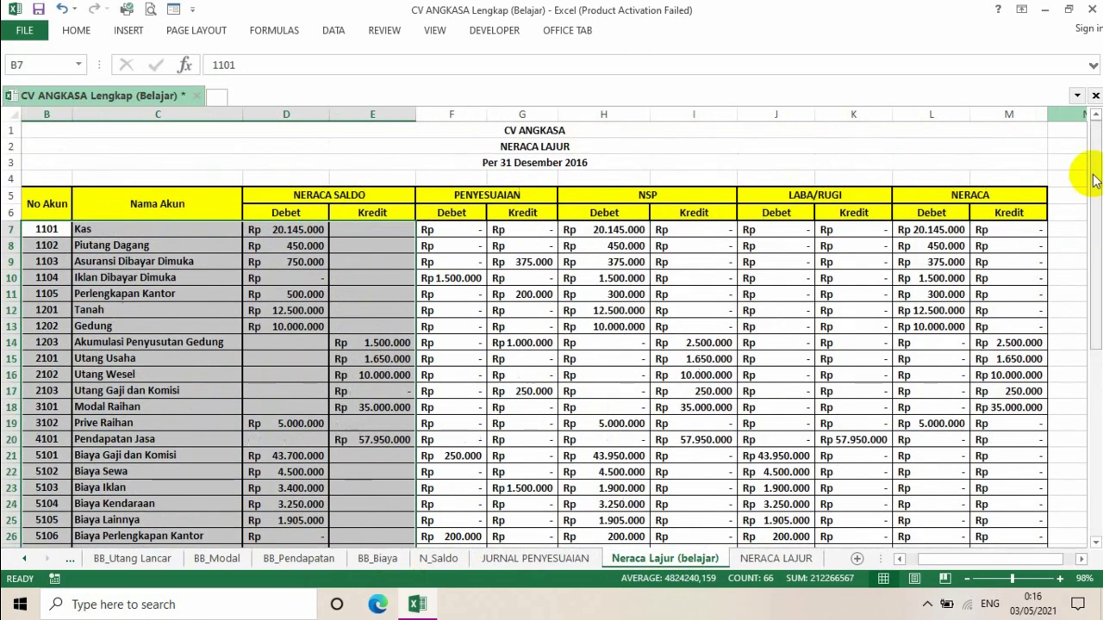
- Check the SUMIF formulas in the Penyesuaian columns against their source entries on the JURNAL PENYESUAIAN sheet
left_click(532, 374)
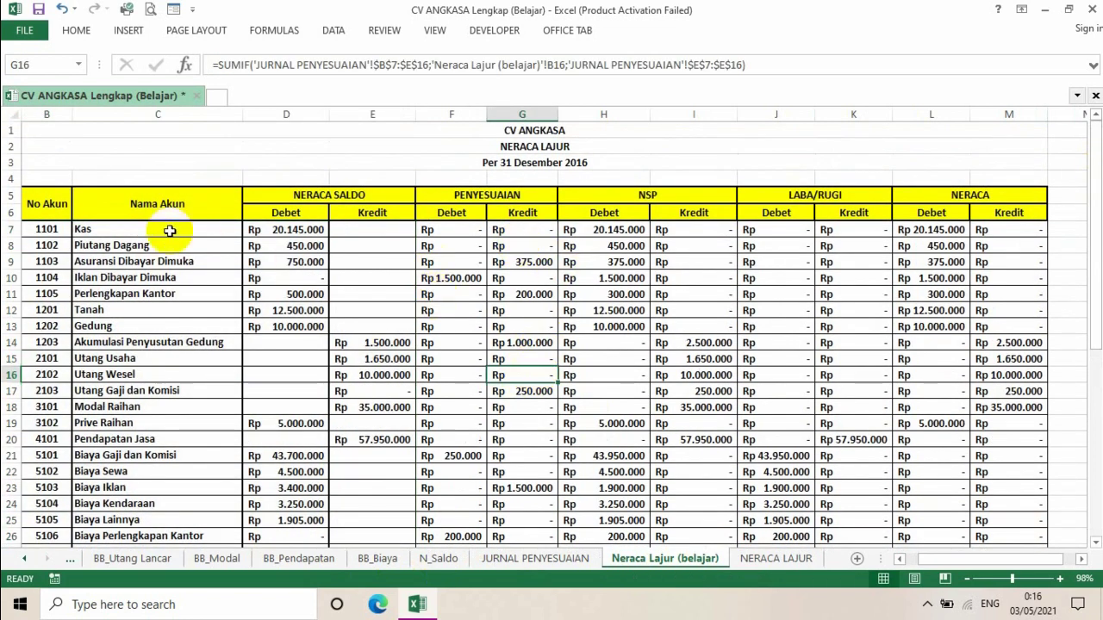
left_click(457, 231)
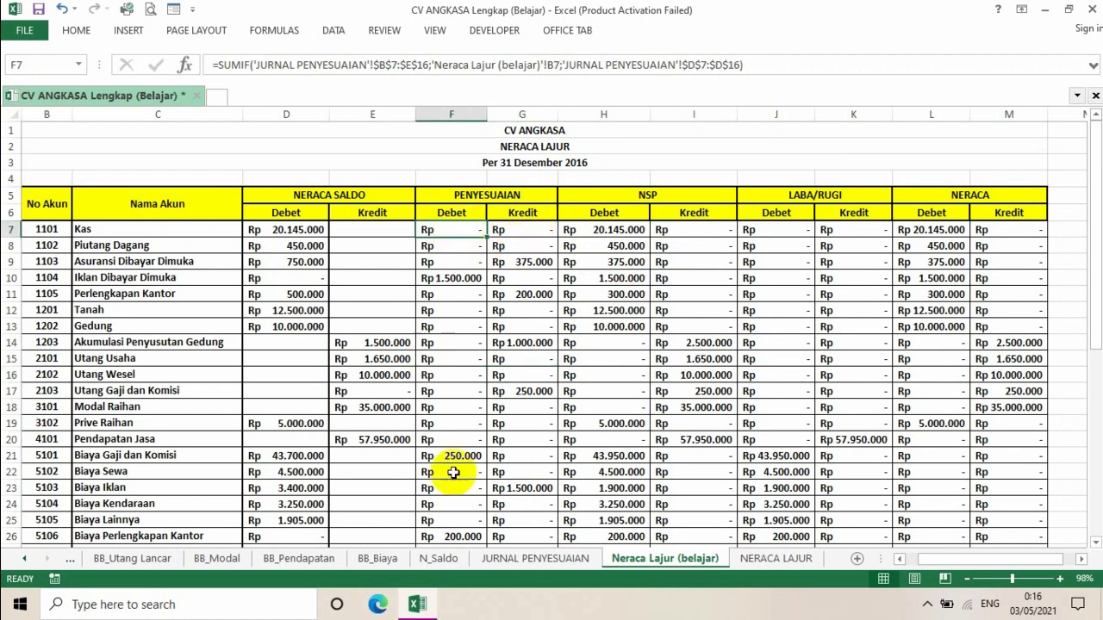
left_click(528, 563)
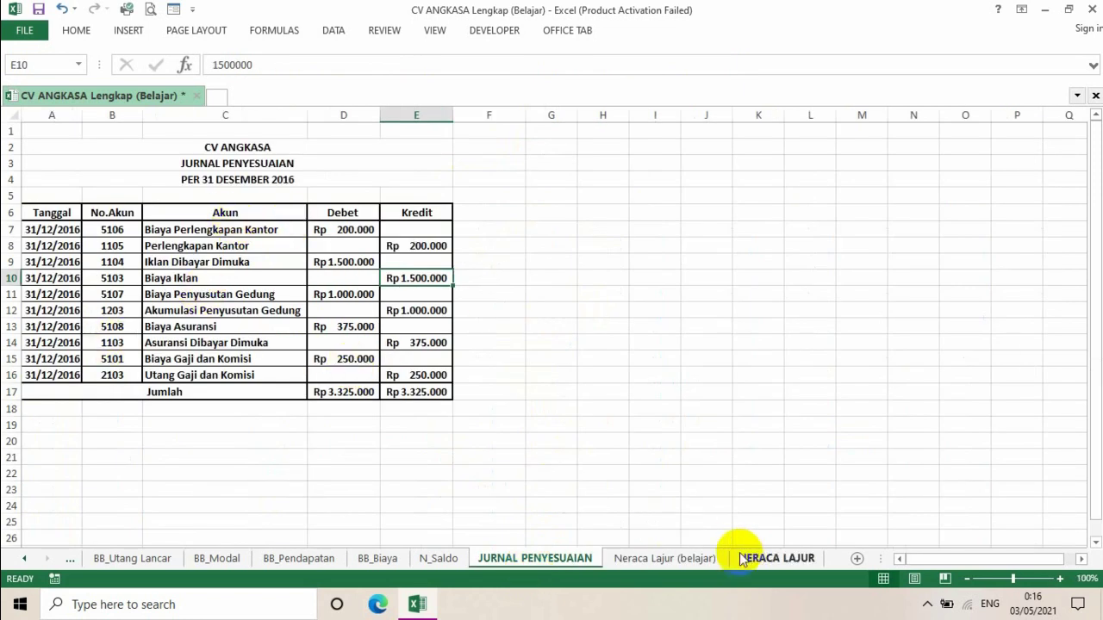
left_click(698, 560)
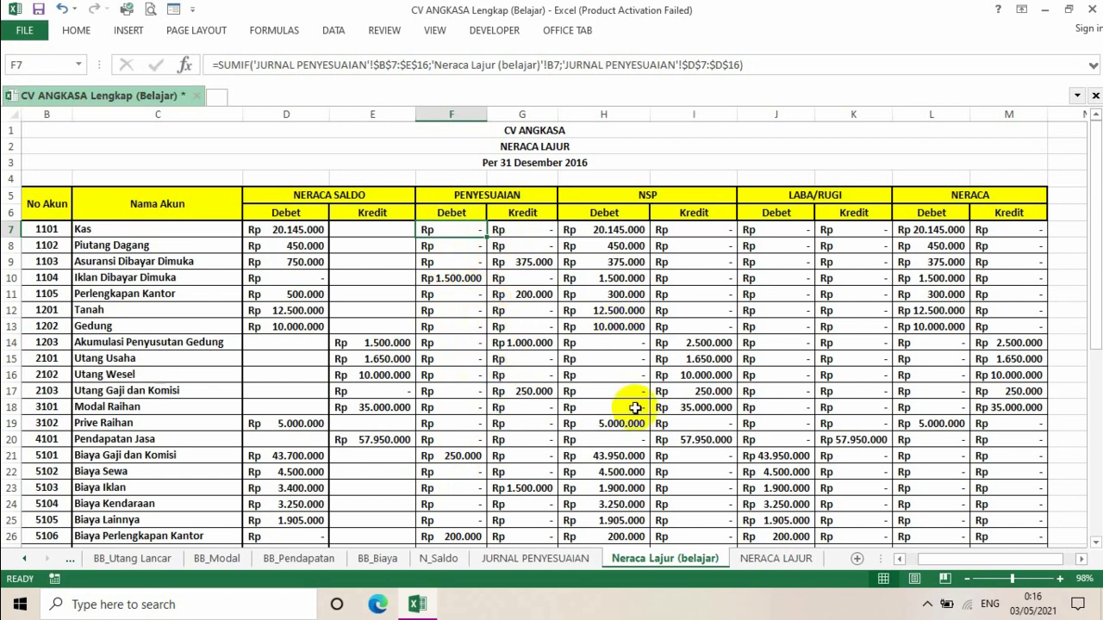
- Highlight the NSP, Laba/Rugi and Neraca columns, H7:M28, and inspect the IF formulas in the NSP debit and credit cells
left_click_drag(571, 229, 1002, 511)
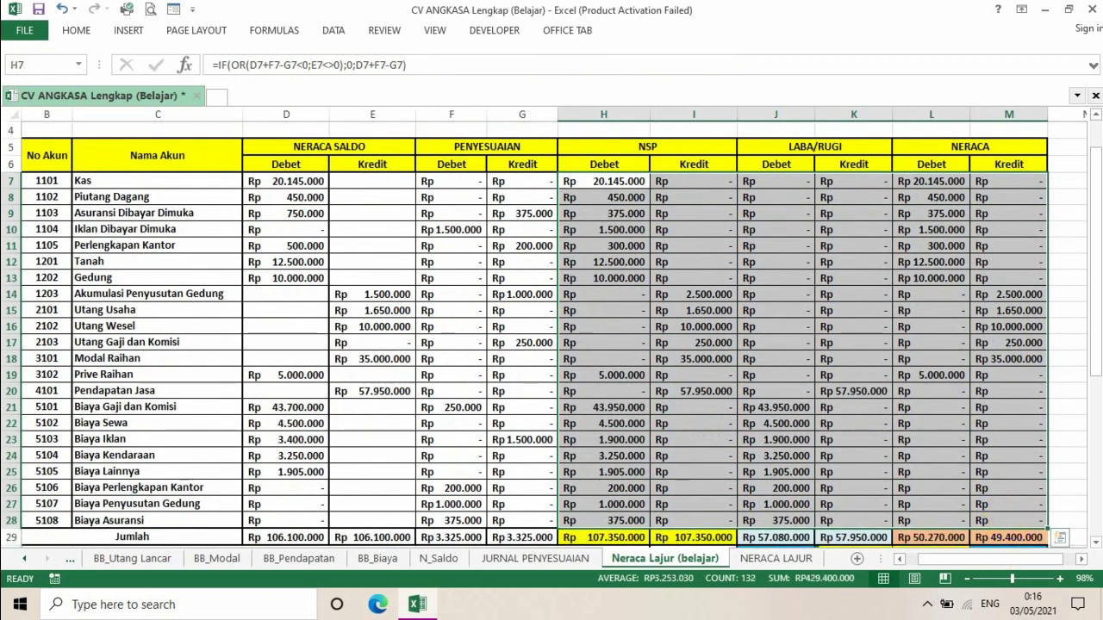
scroll(1096, 367, "up", 1)
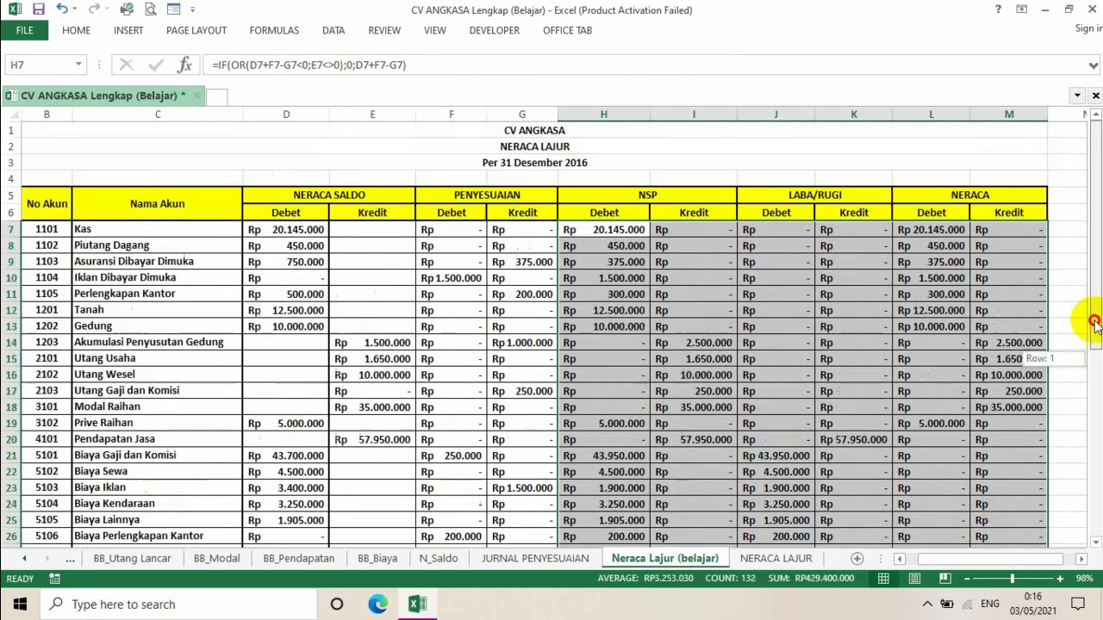
left_click(715, 389)
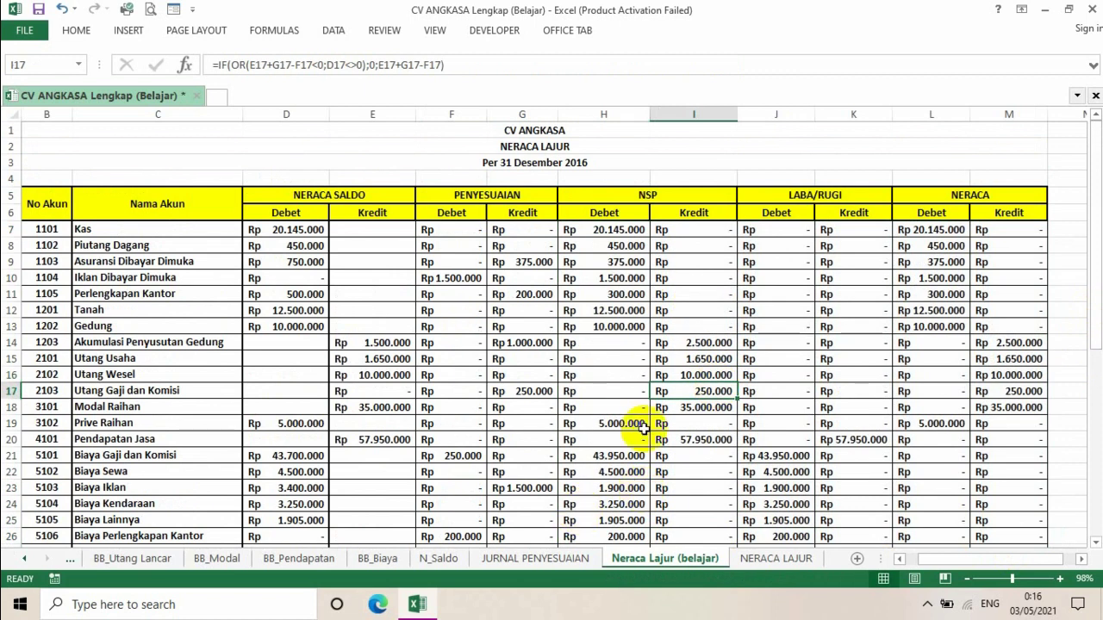
left_click(658, 247)
left_click(622, 231)
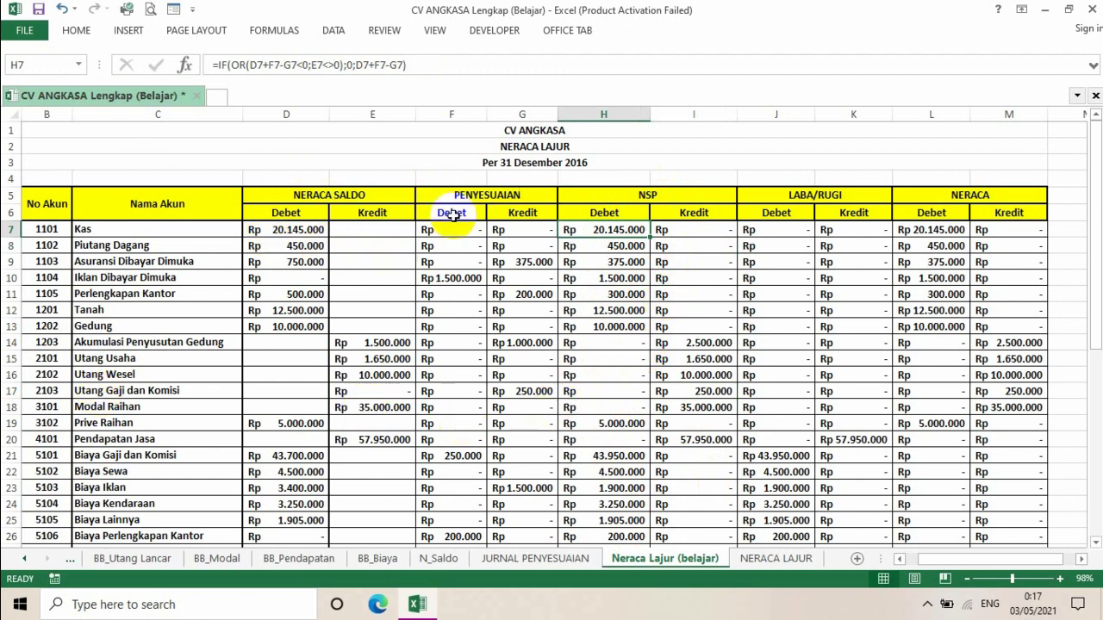
left_click(633, 263)
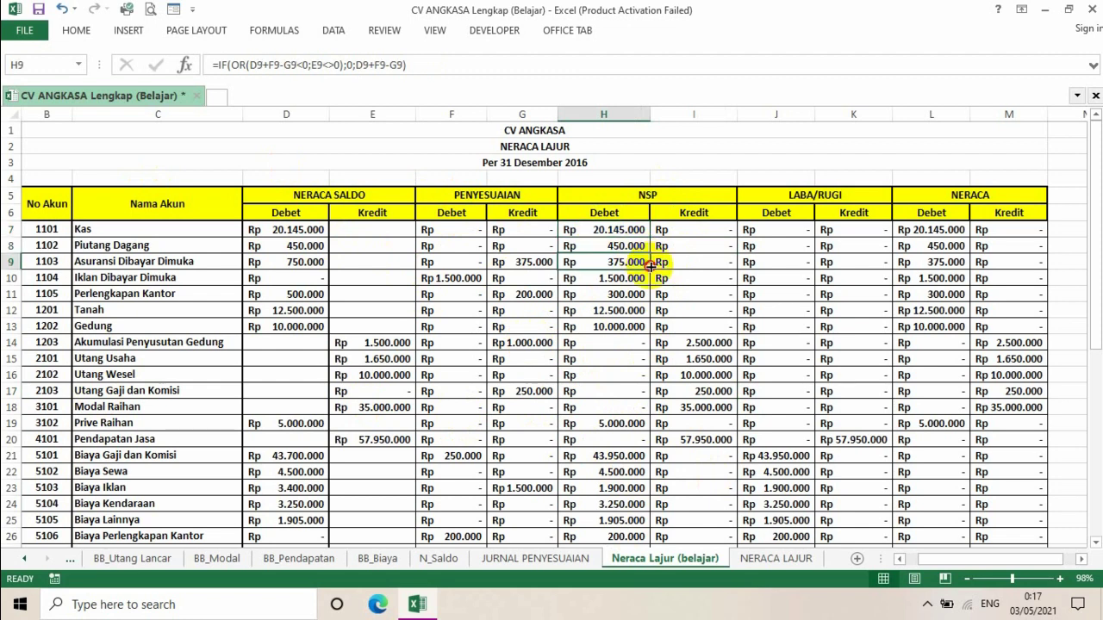
- Examine how balances and adjustments carry into NSP for the Kas, Piutang Dagang, Tanah, Gedung and Asuransi Dibayar Dimuka rows
left_click(11, 229)
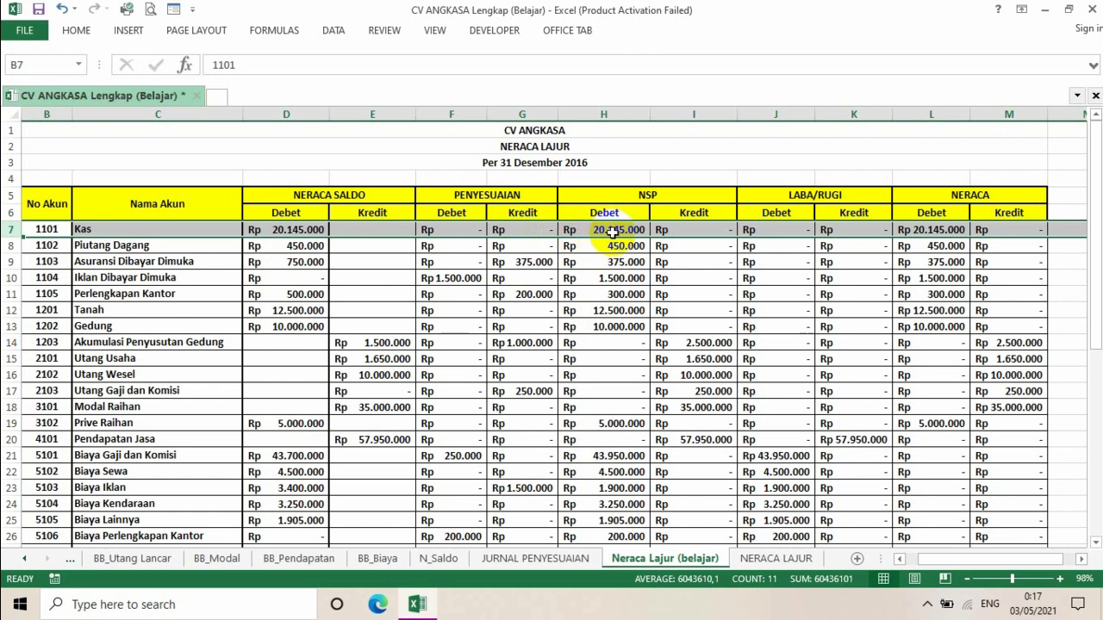
left_click(6, 246)
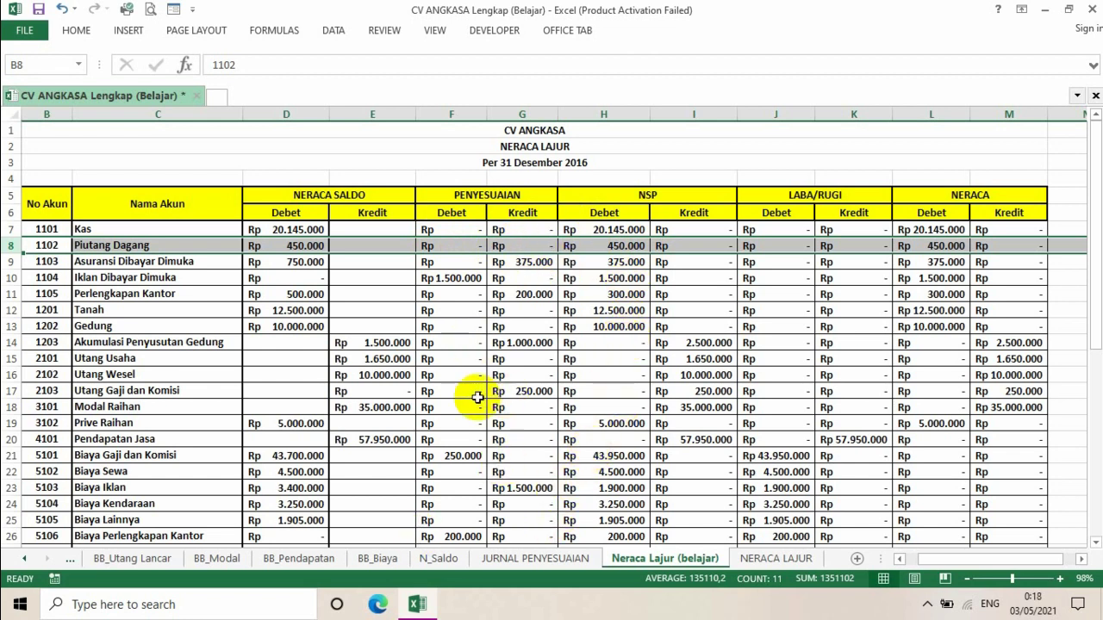
left_click(476, 458)
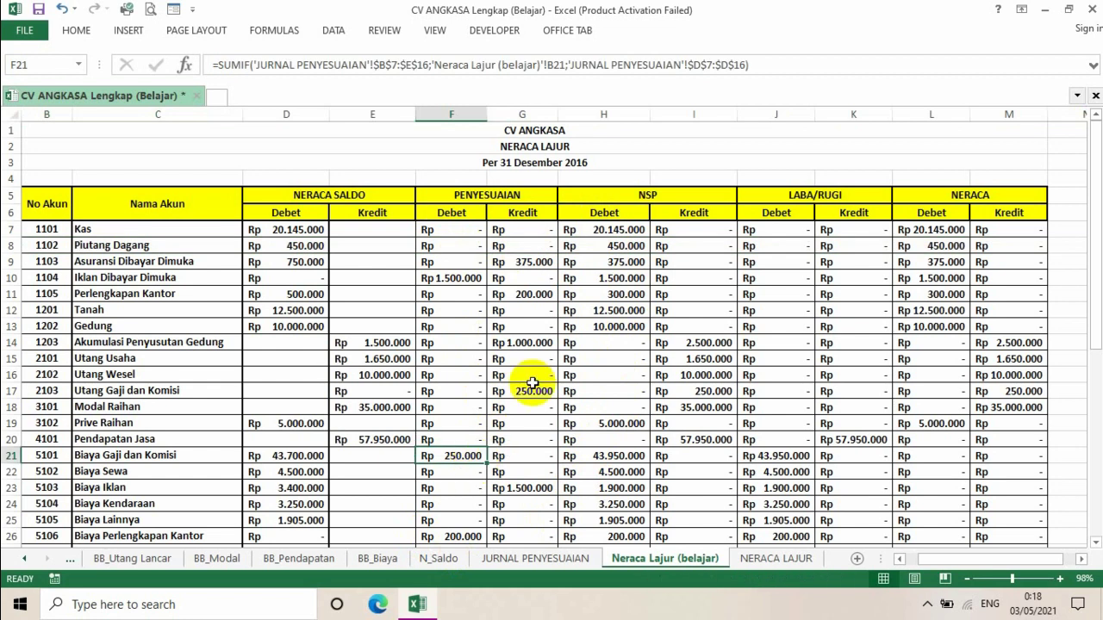
left_click_drag(10, 309, 11, 326)
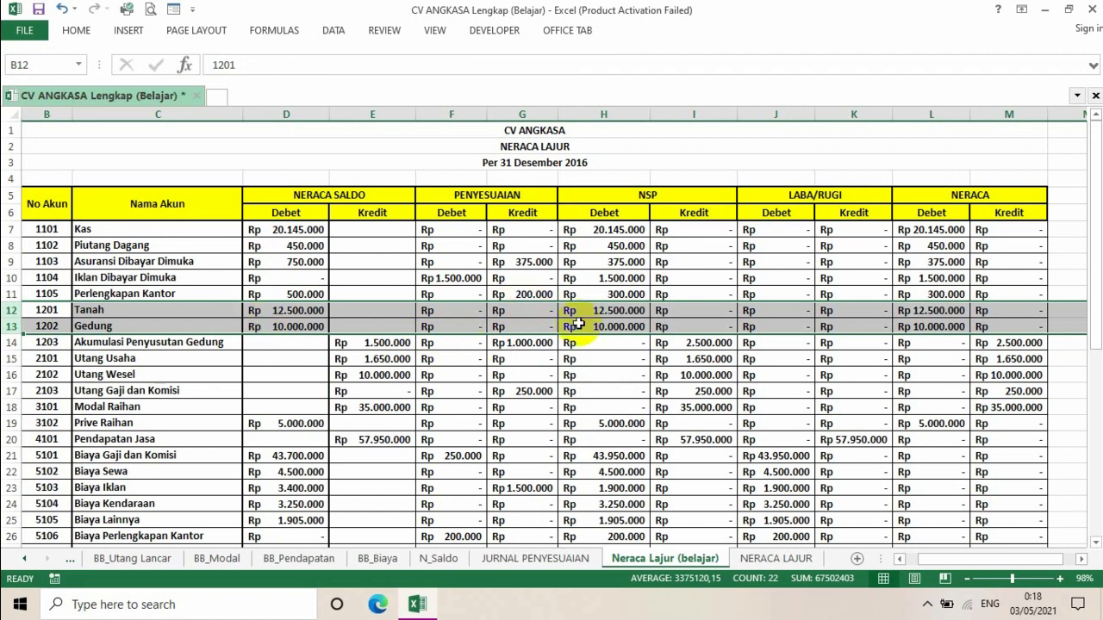
left_click(611, 359)
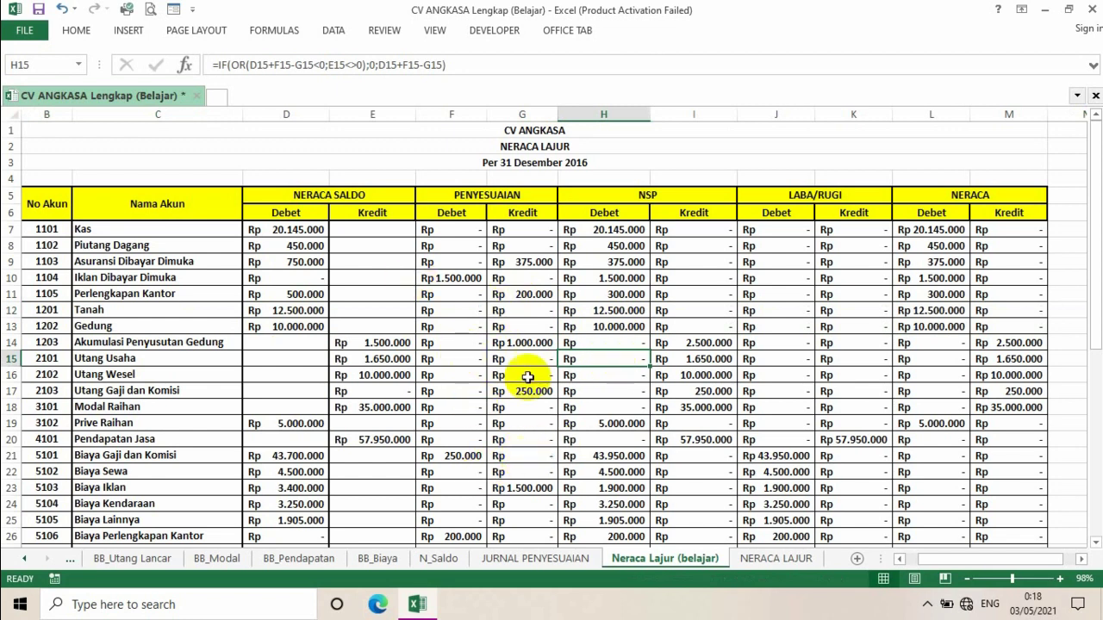
left_click(9, 261)
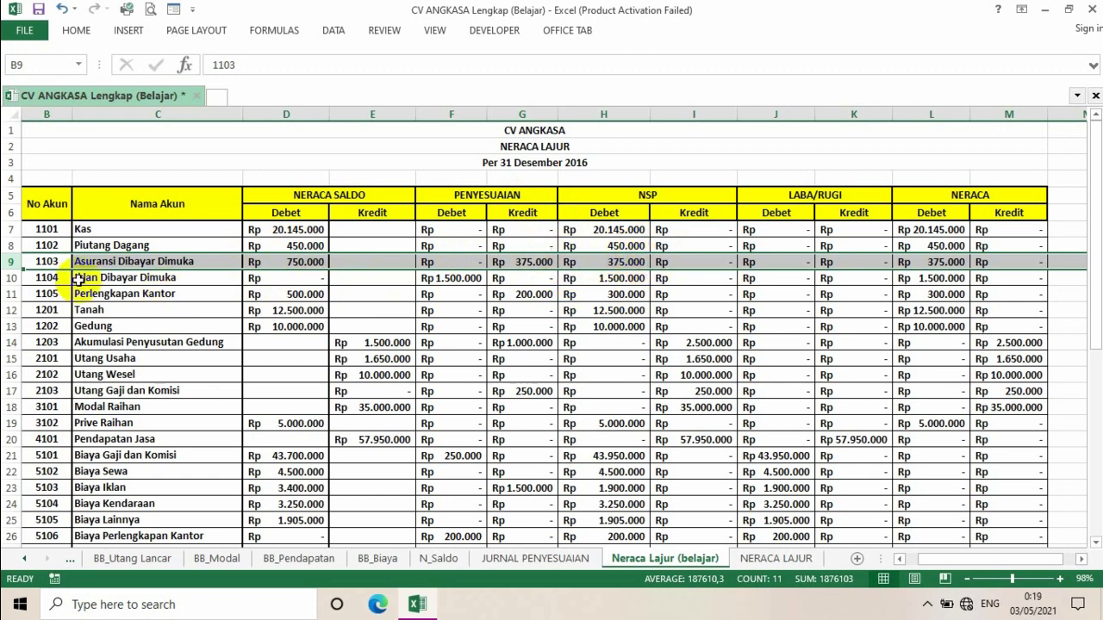
- Examine how the Iklan Dibayar Dimuka and Akumulasi Penyusutan Gedung rows carry into NSP, plus the NSP formulas and column totals
left_click(11, 279)
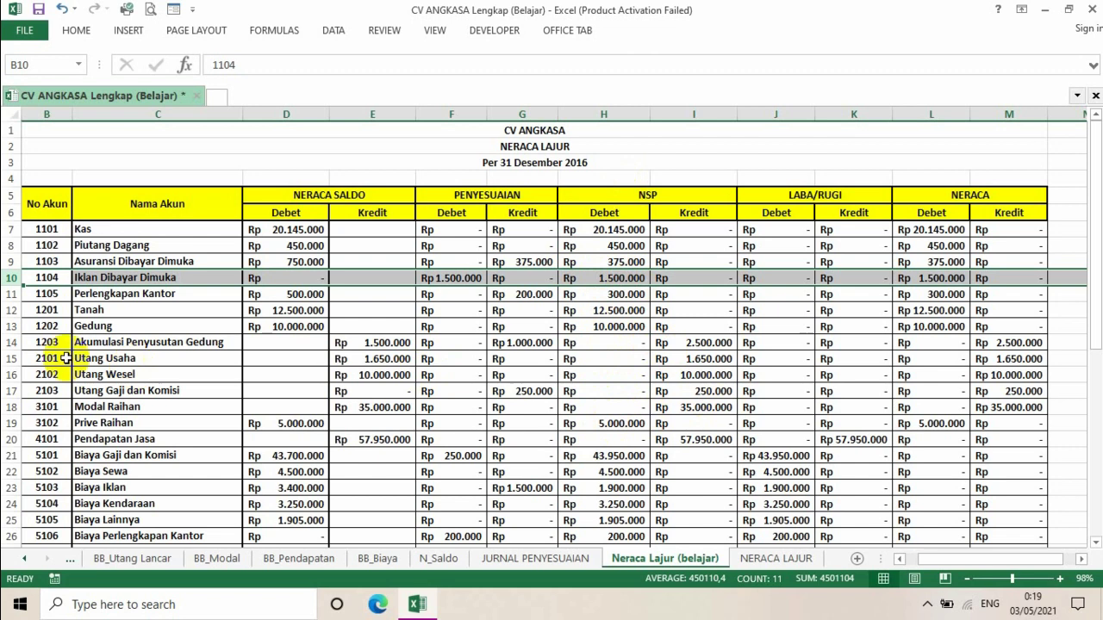
left_click(7, 342)
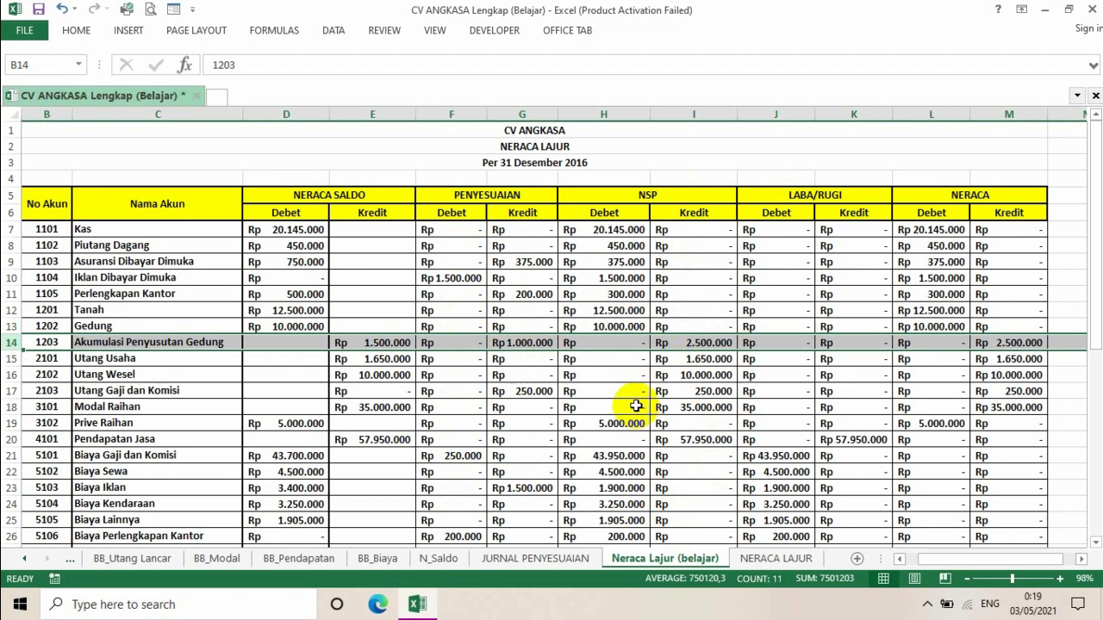
left_click(686, 470)
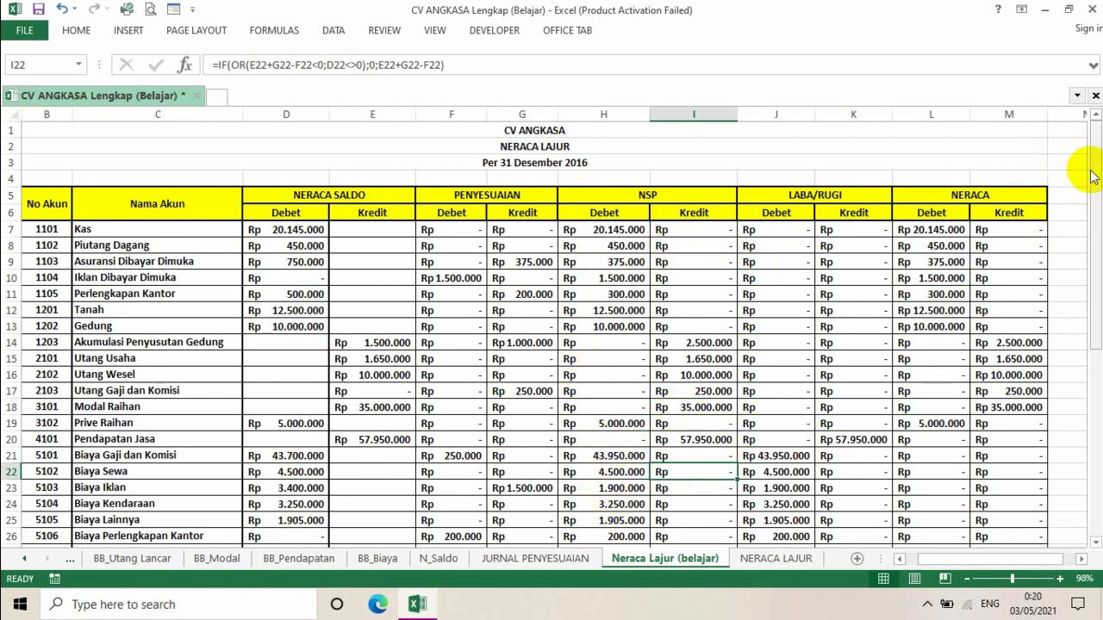
scroll(1096, 176, "down", 3)
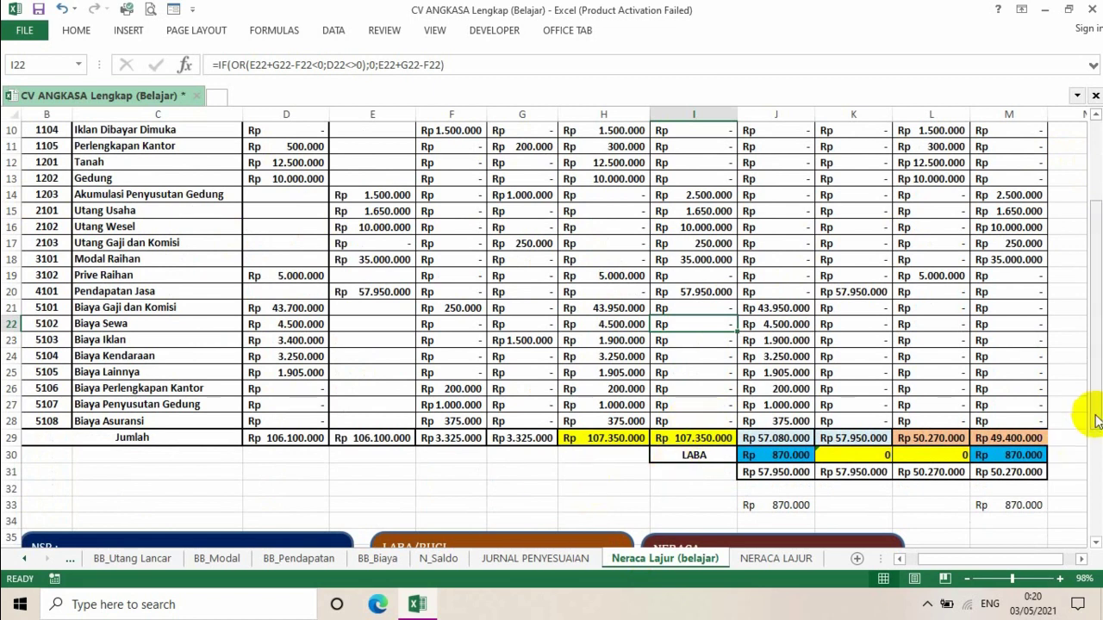
left_click_drag(1093, 415, 1096, 368)
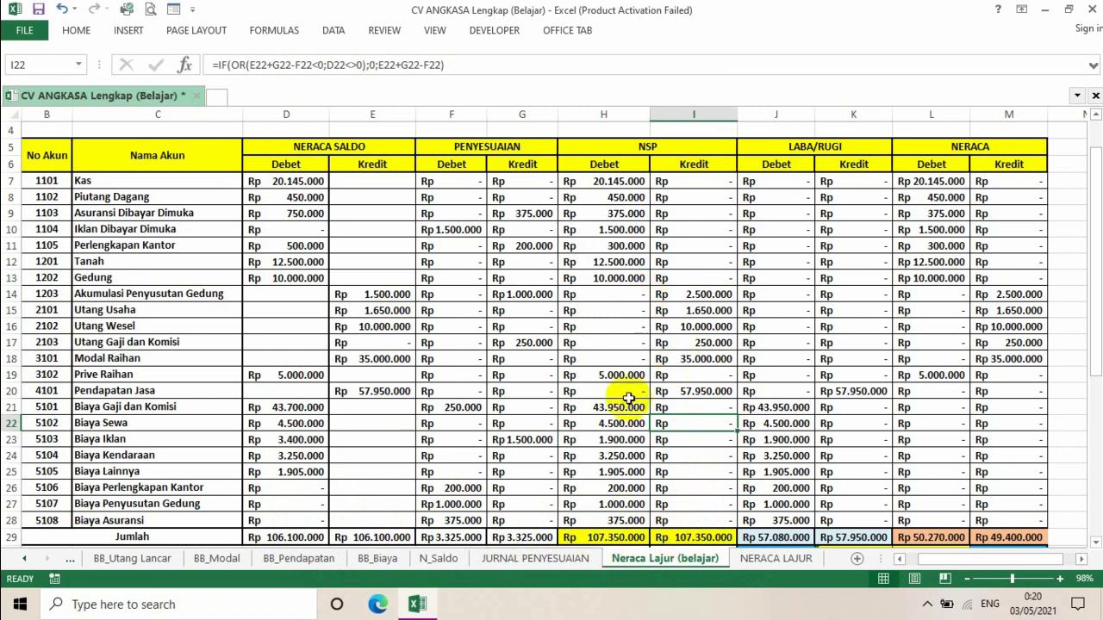
left_click(616, 357)
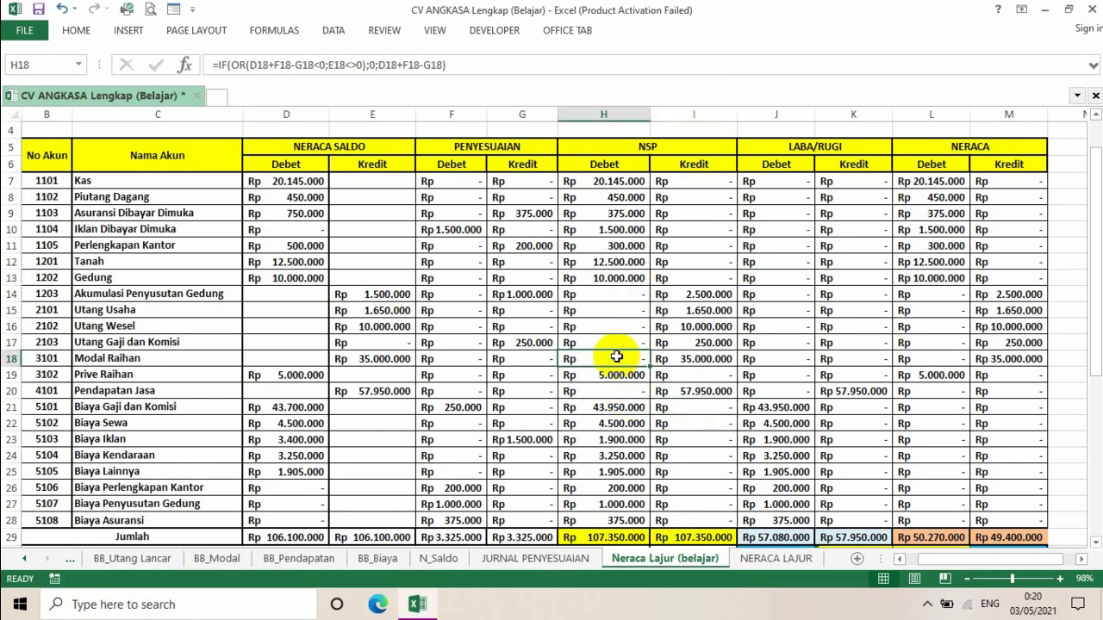
left_click(610, 212)
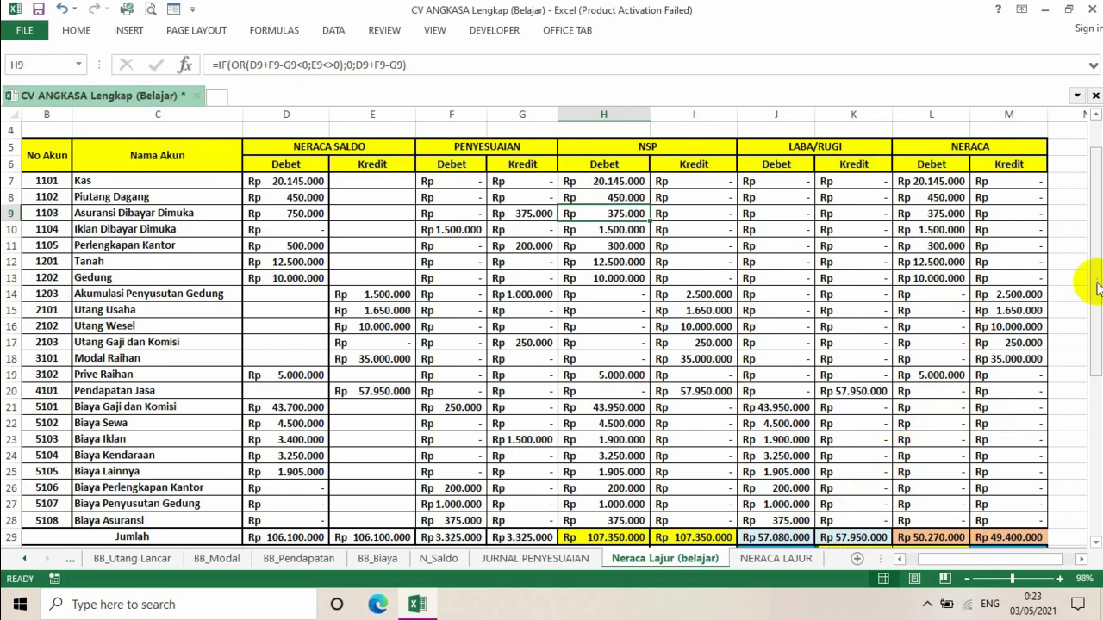
- Clear the difference check formulas in J33:M33 and inspect the LABA row formula in J30
left_click_drag(1094, 282, 1094, 290)
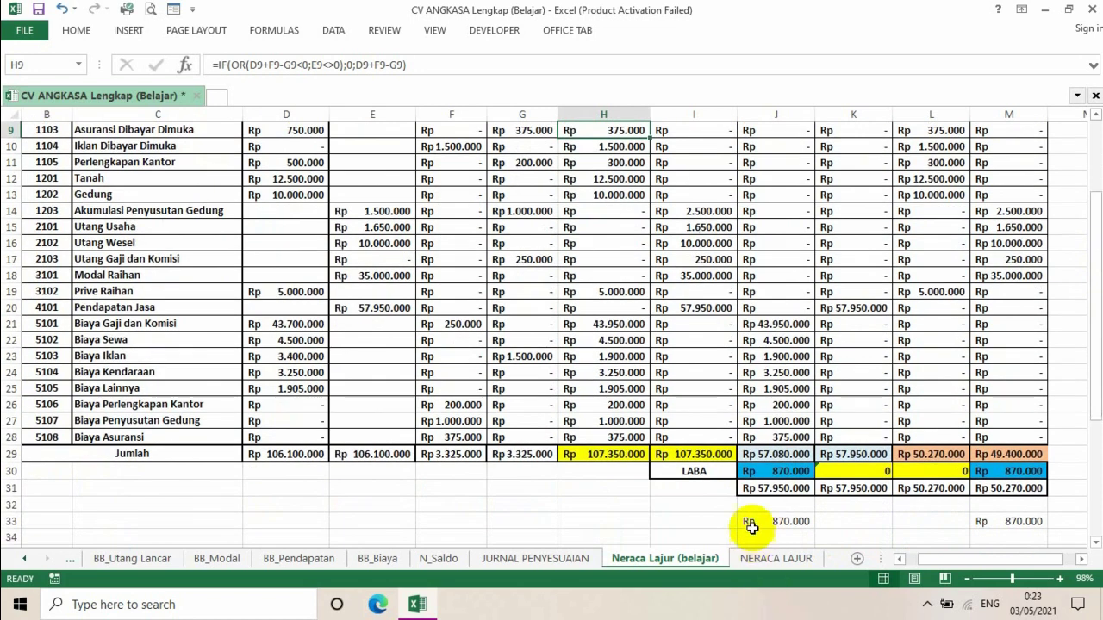
left_click_drag(748, 523, 1024, 520)
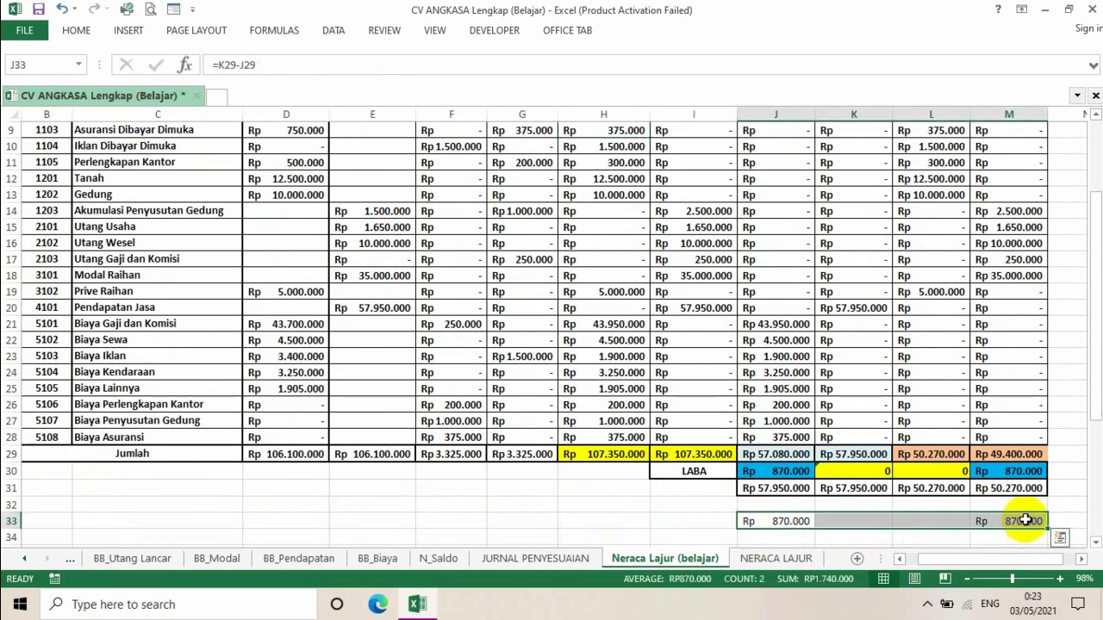
key("Delete")
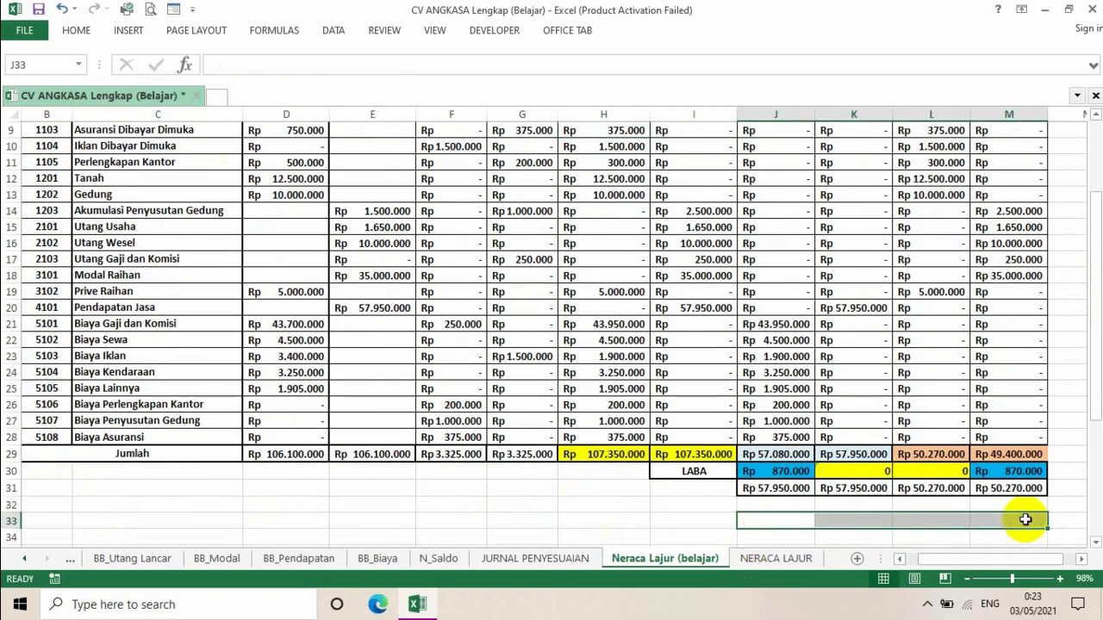
left_click(772, 472)
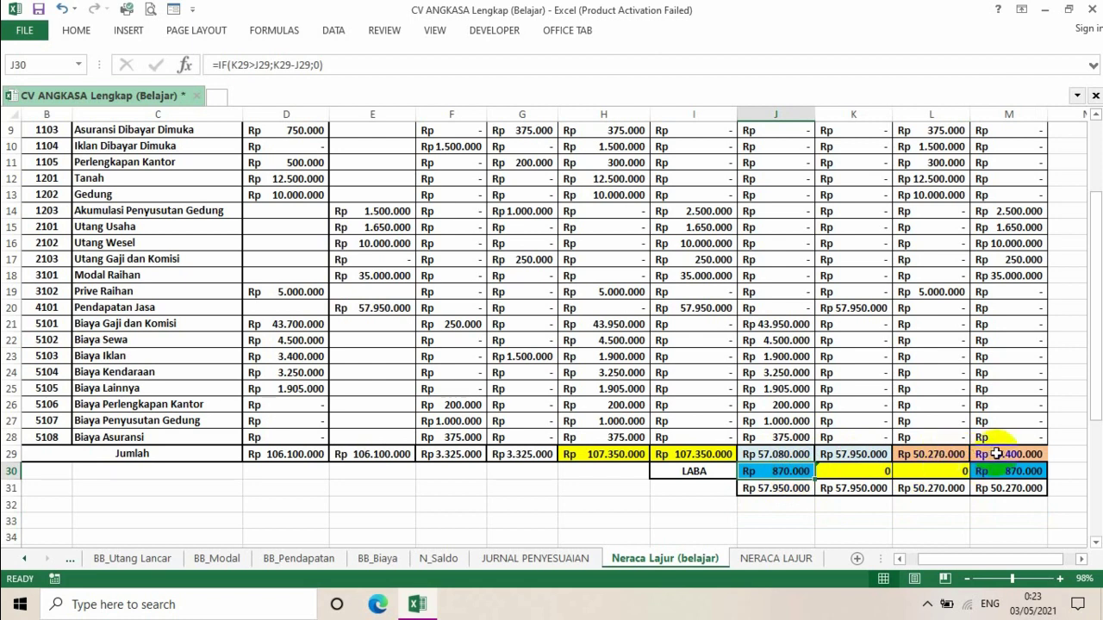
- Calculate the Laba/Rugi difference in J33 with the formula =K29-J29
left_click(788, 520)
type("=")
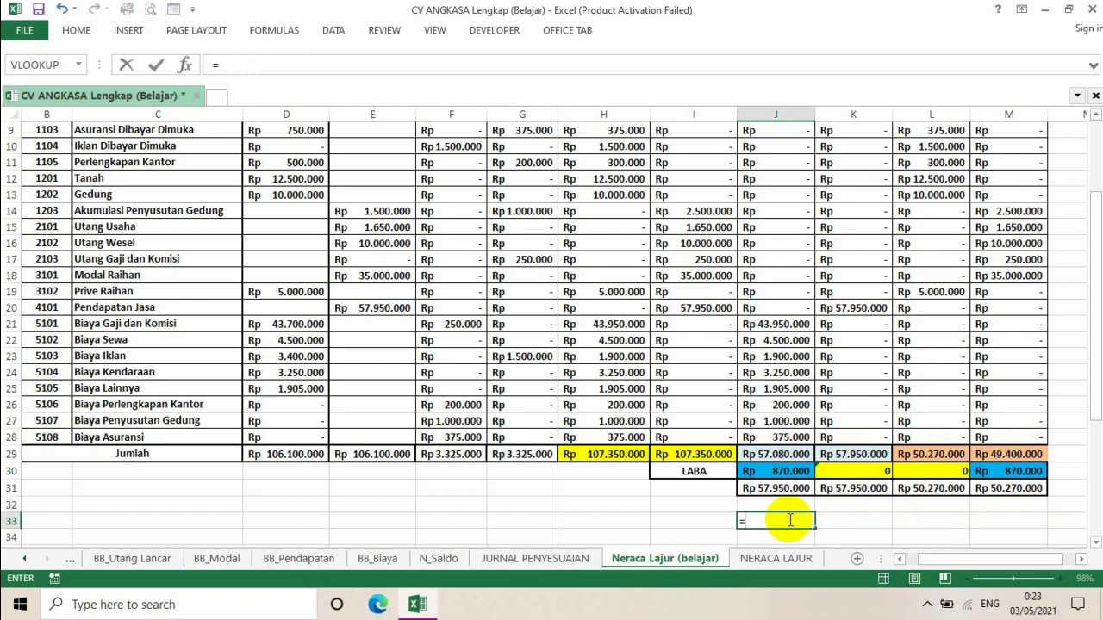
left_click(842, 454)
type("-")
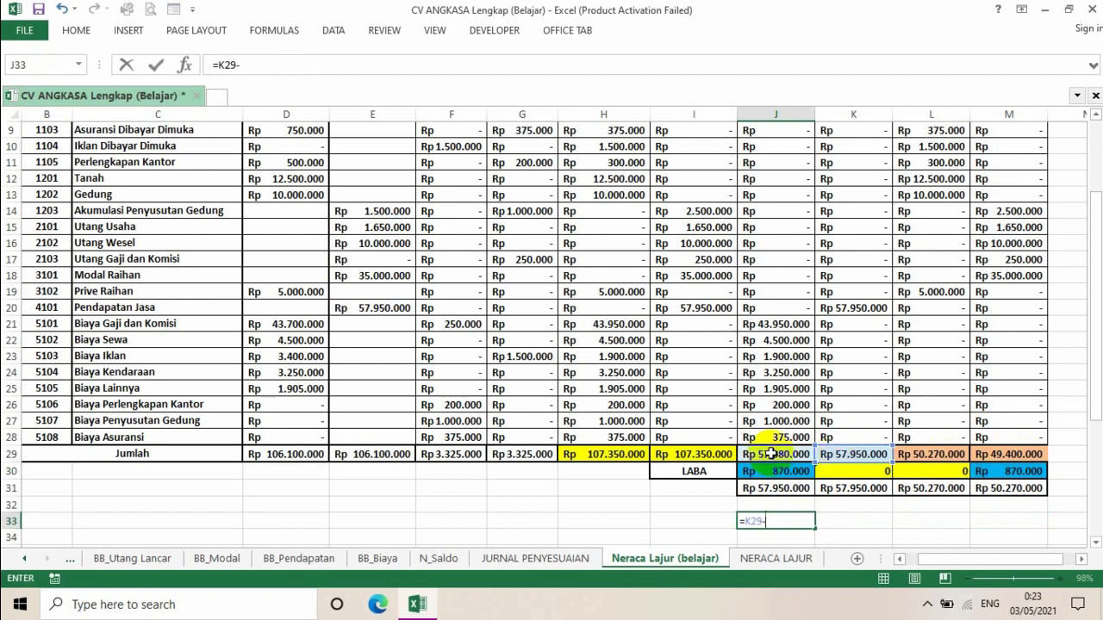
left_click(771, 455)
key("Return")
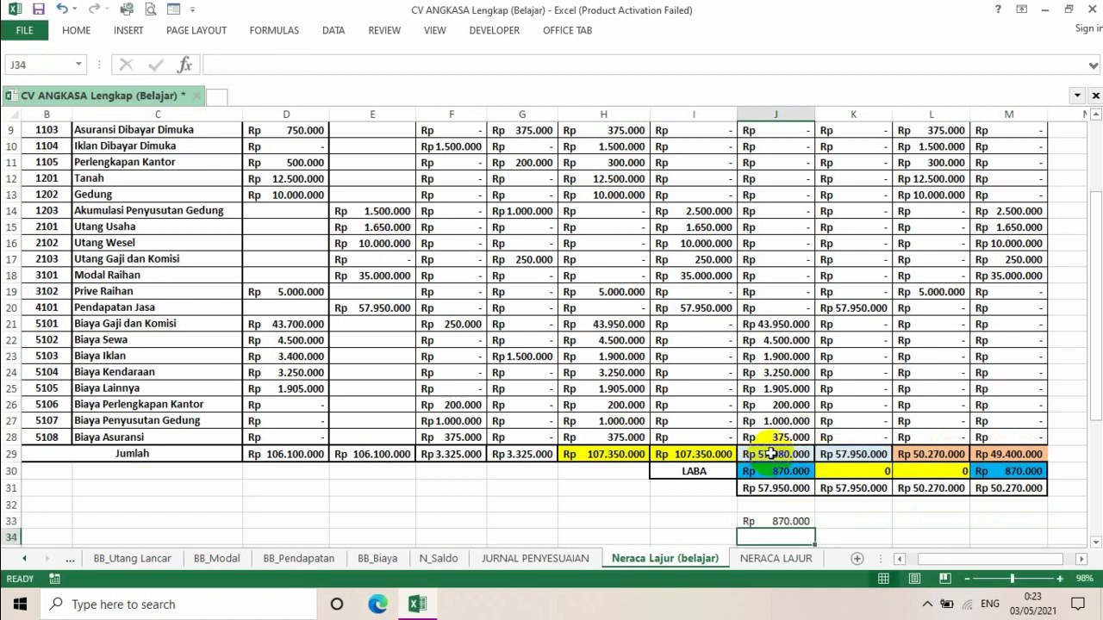
- Calculate the Neraca difference in M33 with the formula =L29-M29
left_click(992, 523)
type("=")
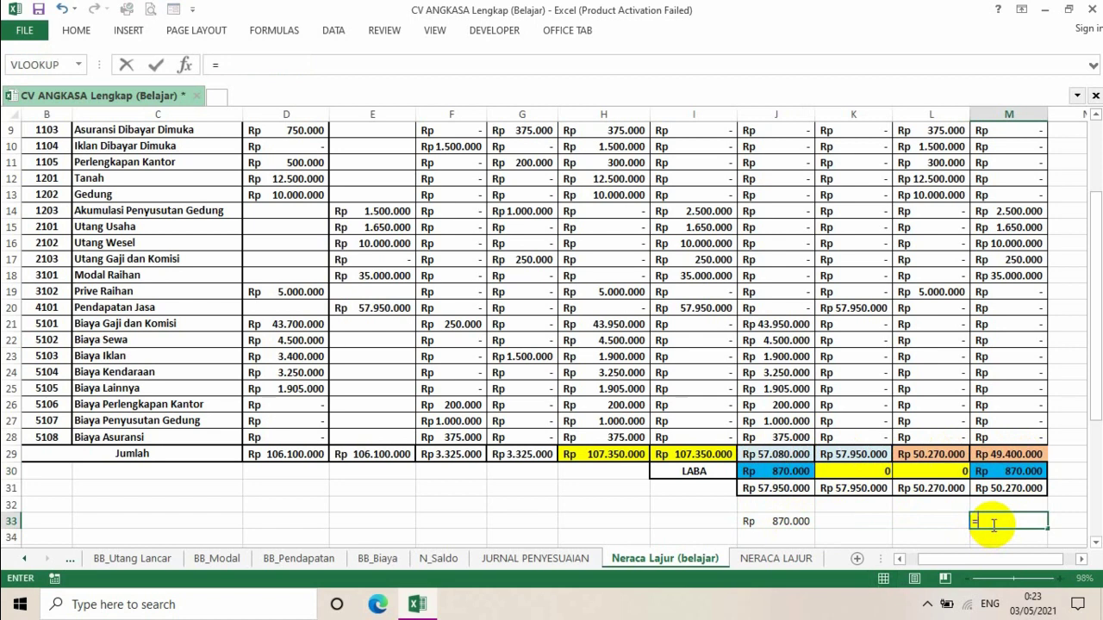
left_click(958, 454)
type("-")
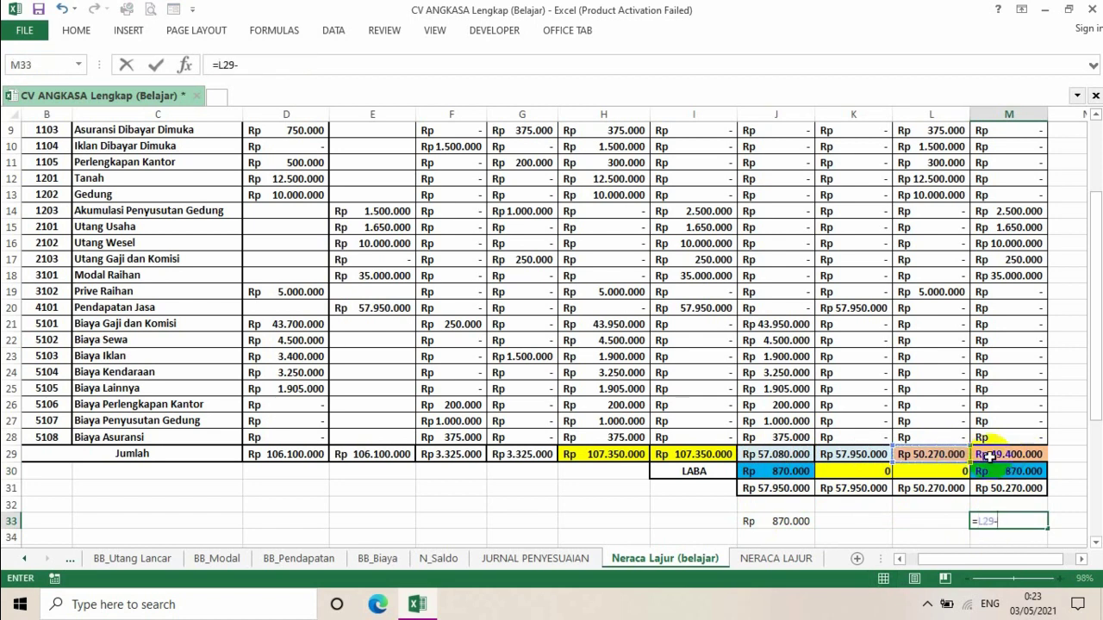
left_click(988, 454)
key("Return")
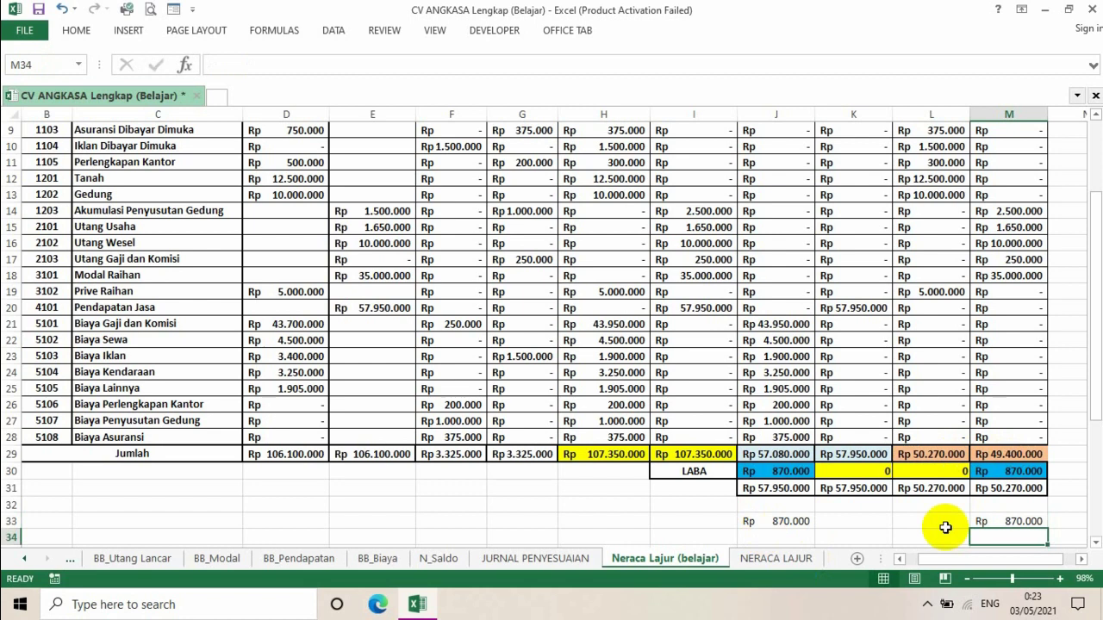
- Compare the two differences in row 33 with the LABA row, and clear J33:M33
left_click_drag(1092, 421, 1094, 424)
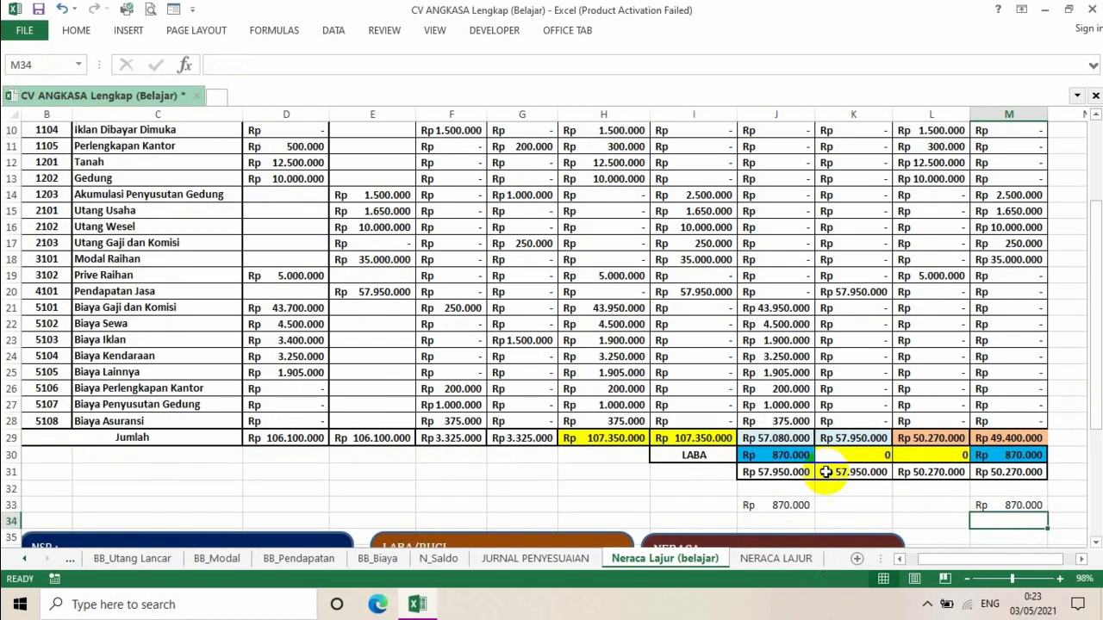
left_click(773, 505)
left_click_drag(774, 509, 1001, 508)
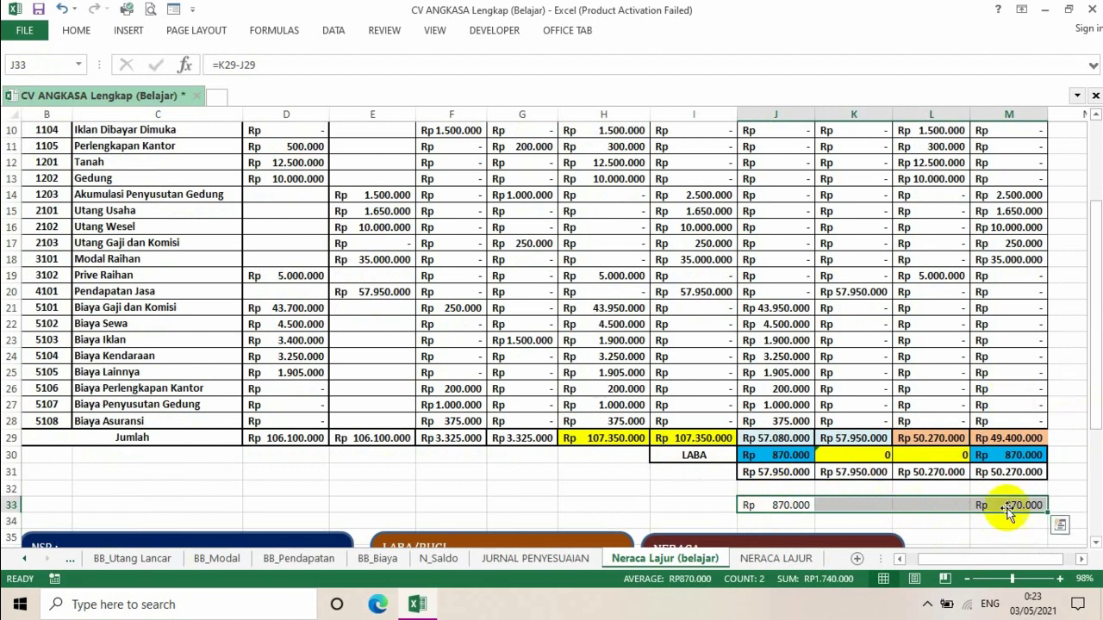
key("Delete")
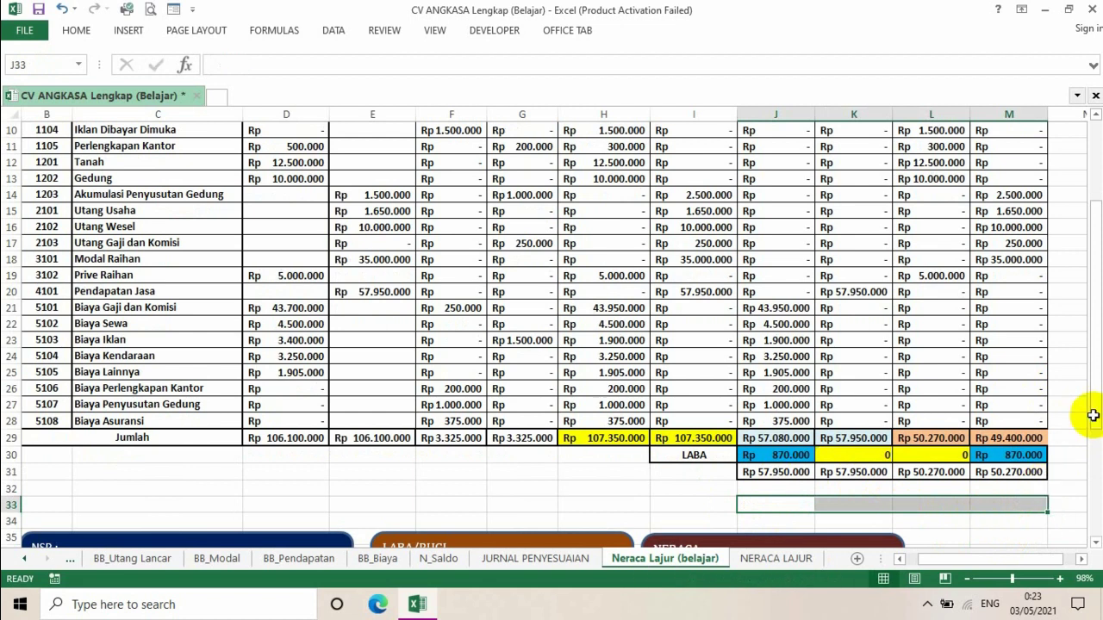
left_click_drag(1092, 413, 1092, 258)
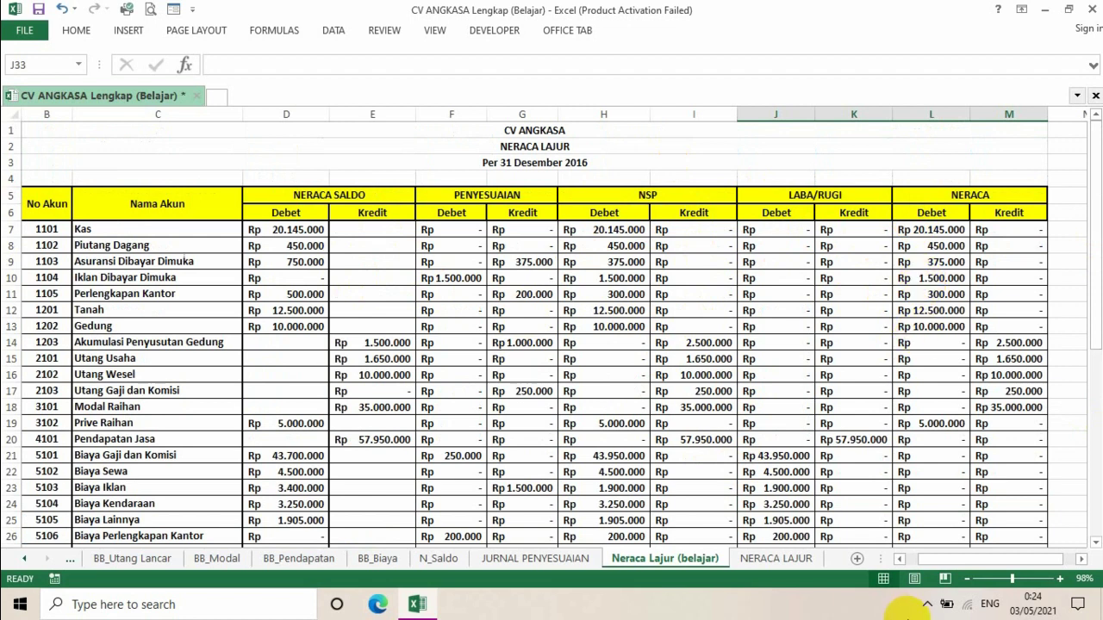
left_click(928, 606)
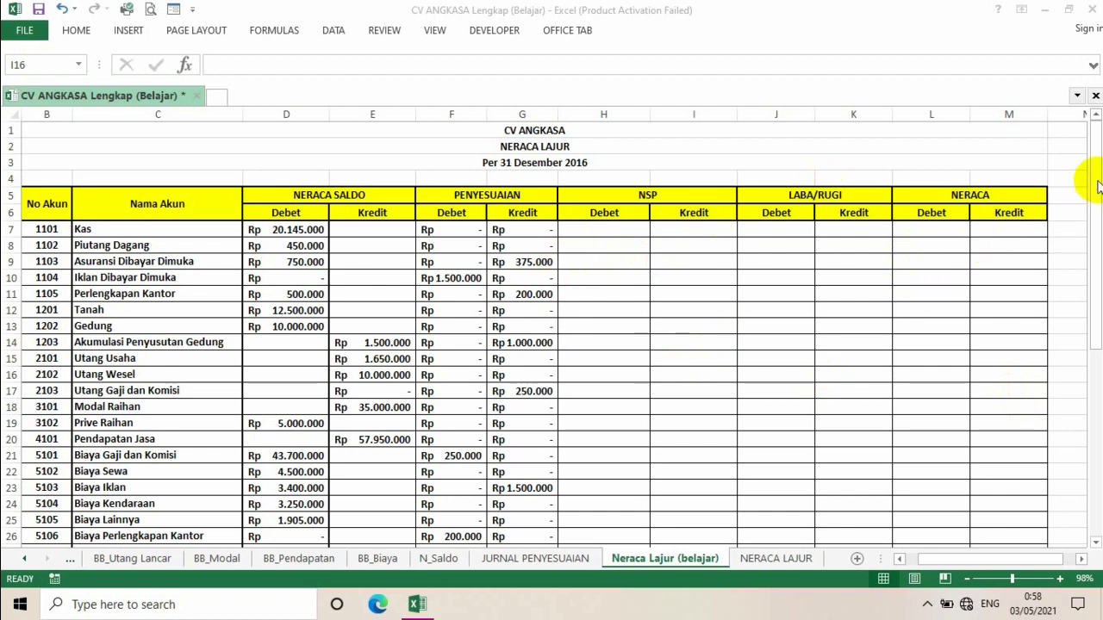
- Move the blue NSP formula note from below the table up over columns C to E, around rows 13 to 16
left_click(1096, 303)
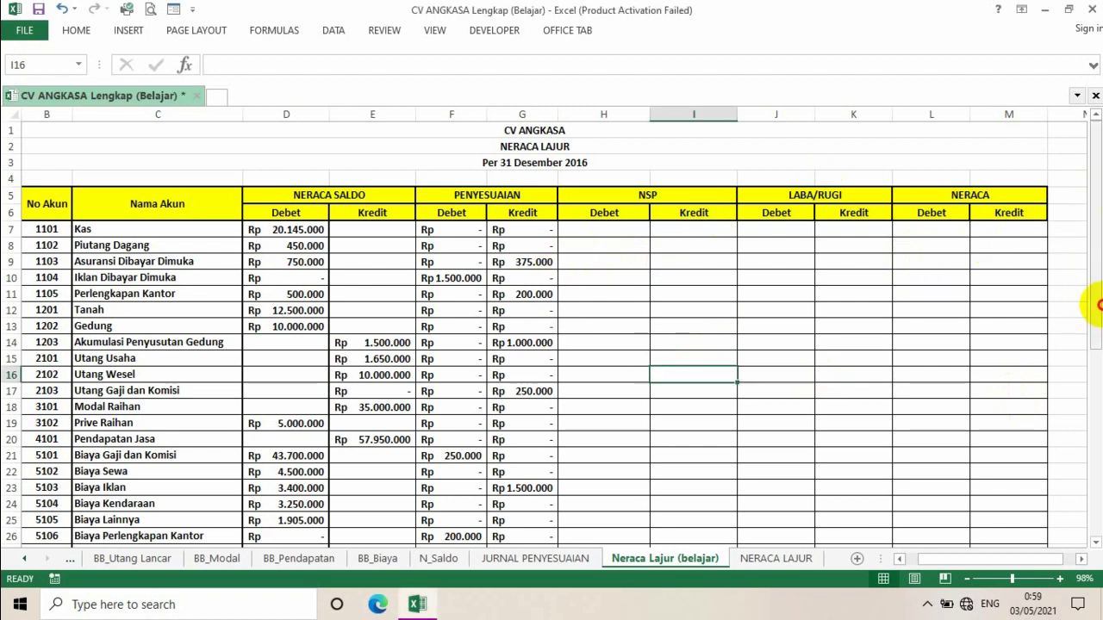
left_click_drag(1096, 303, 1093, 499)
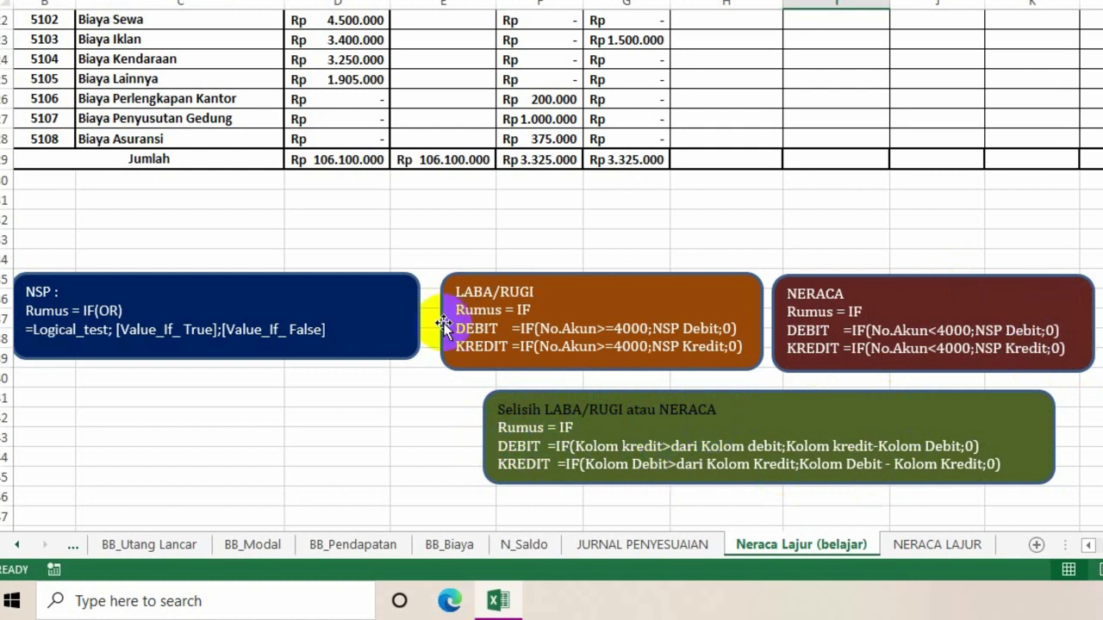
left_click_drag(318, 284, 411, 43)
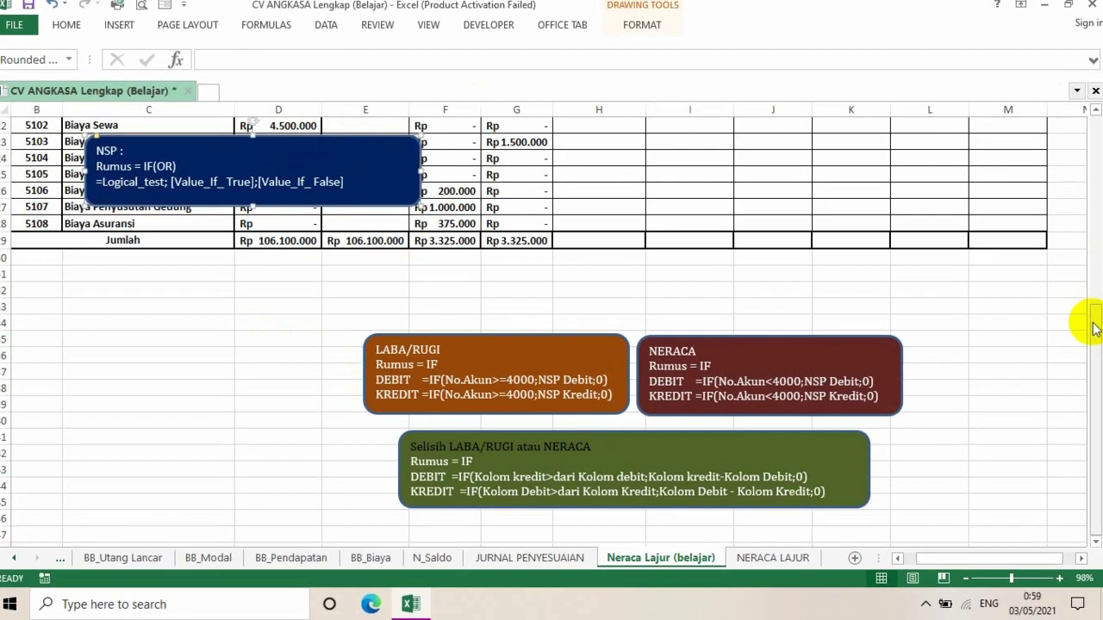
left_click_drag(1091, 320, 1092, 153)
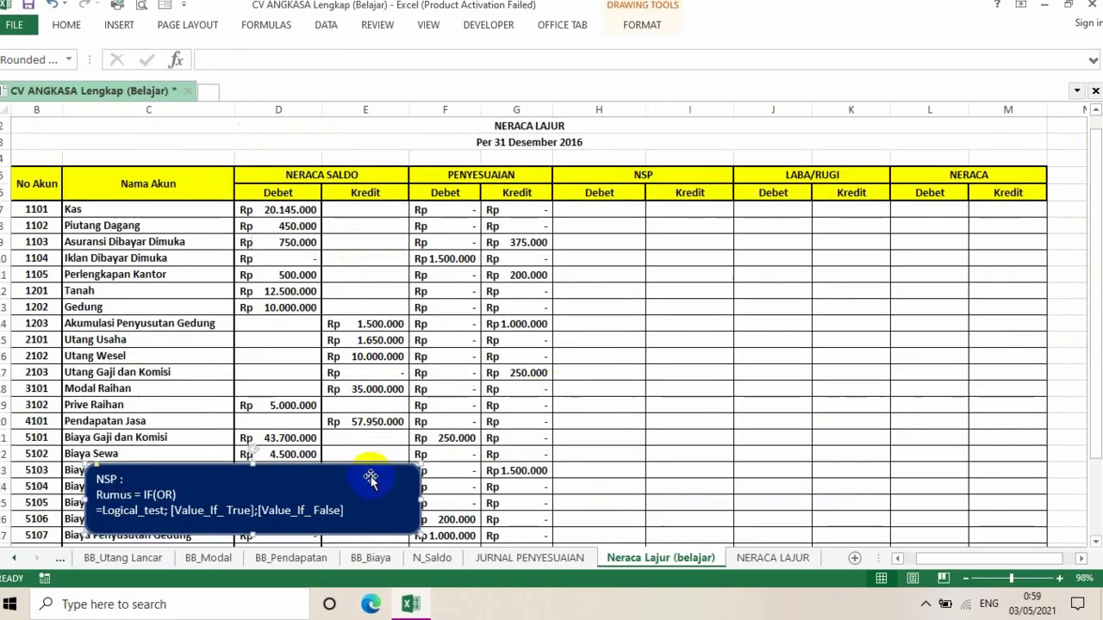
left_click_drag(370, 480, 362, 313)
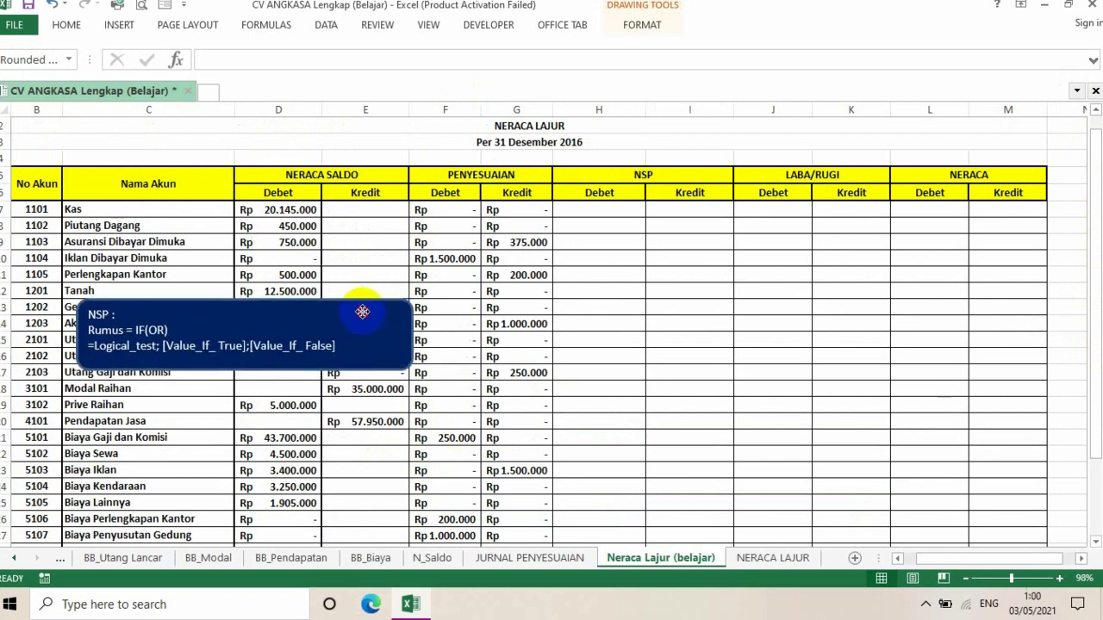
- Begin the NSP Debet formula for Kas in H7 with =IF(OR( and the first condition D7+F7-G7<0
left_click(613, 208)
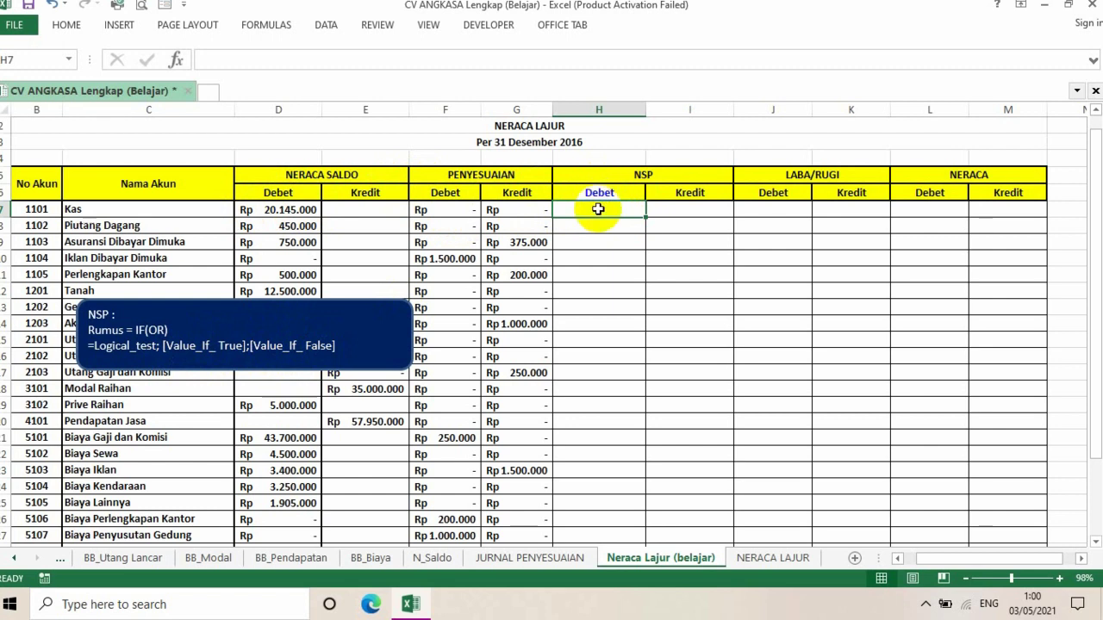
type("=")
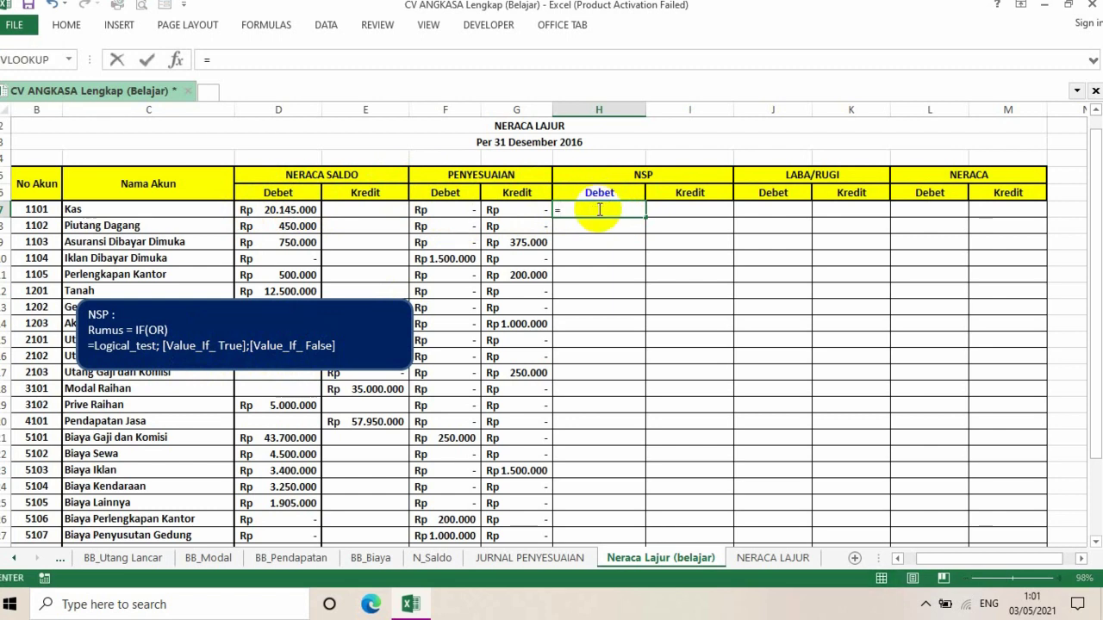
type("IF")
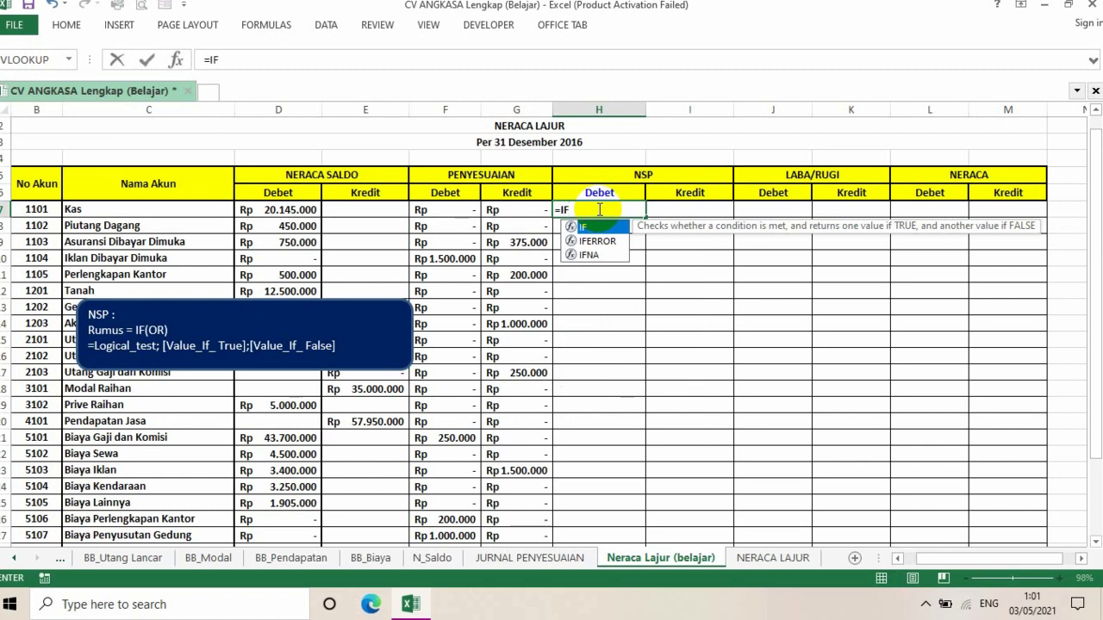
key("Escape")
type("[")
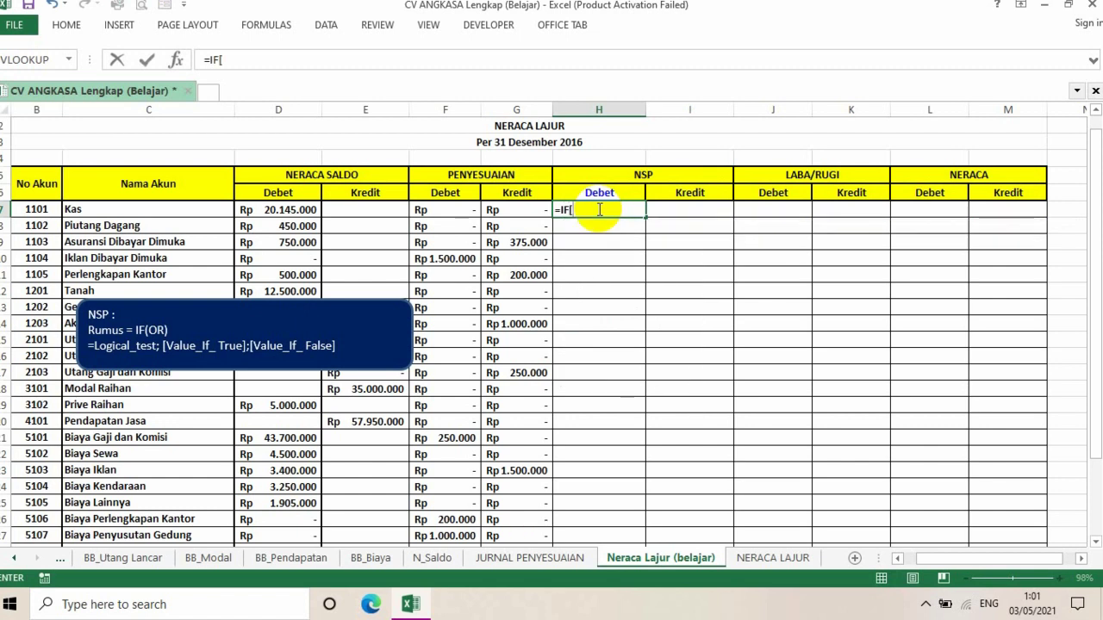
key("BackSpace")
type("9")
key("BackSpace")
type("(O")
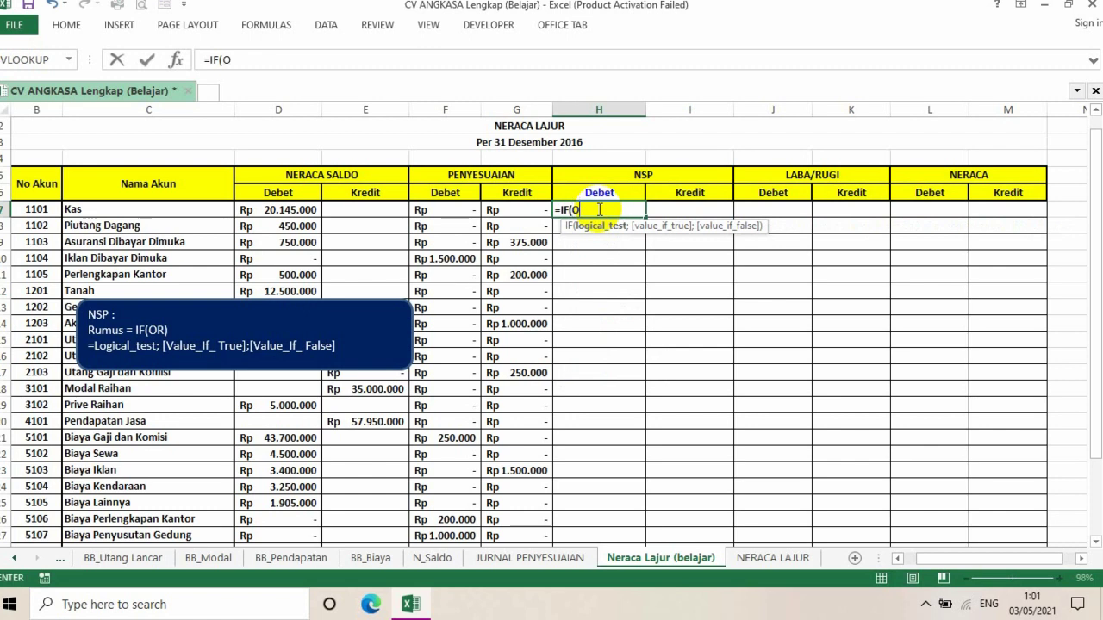
type("R(")
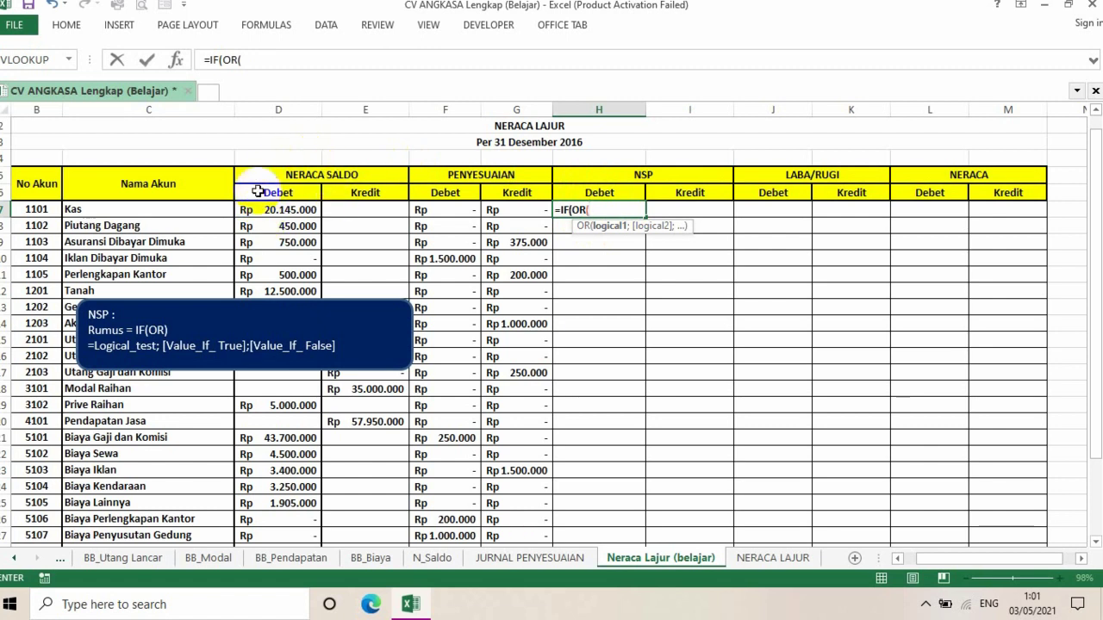
left_click(285, 210)
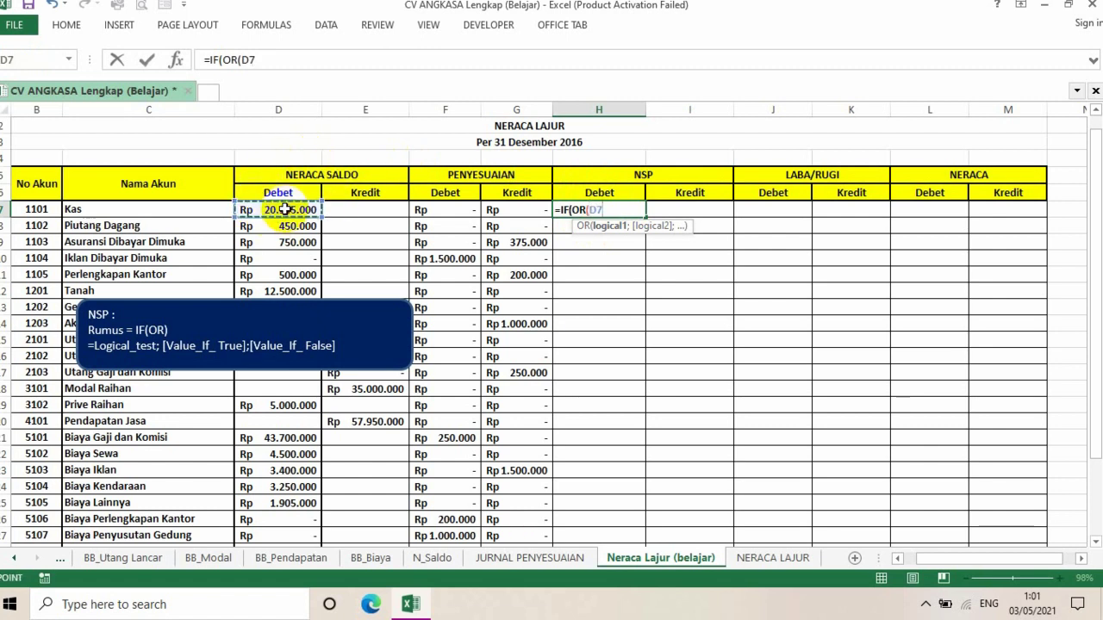
type("+")
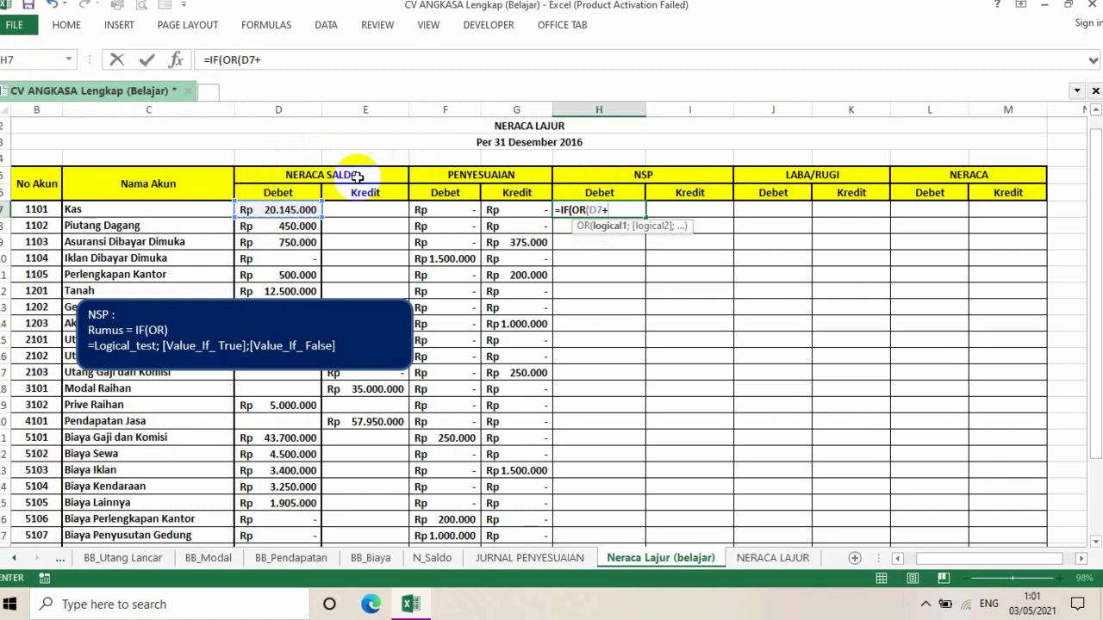
left_click(437, 209)
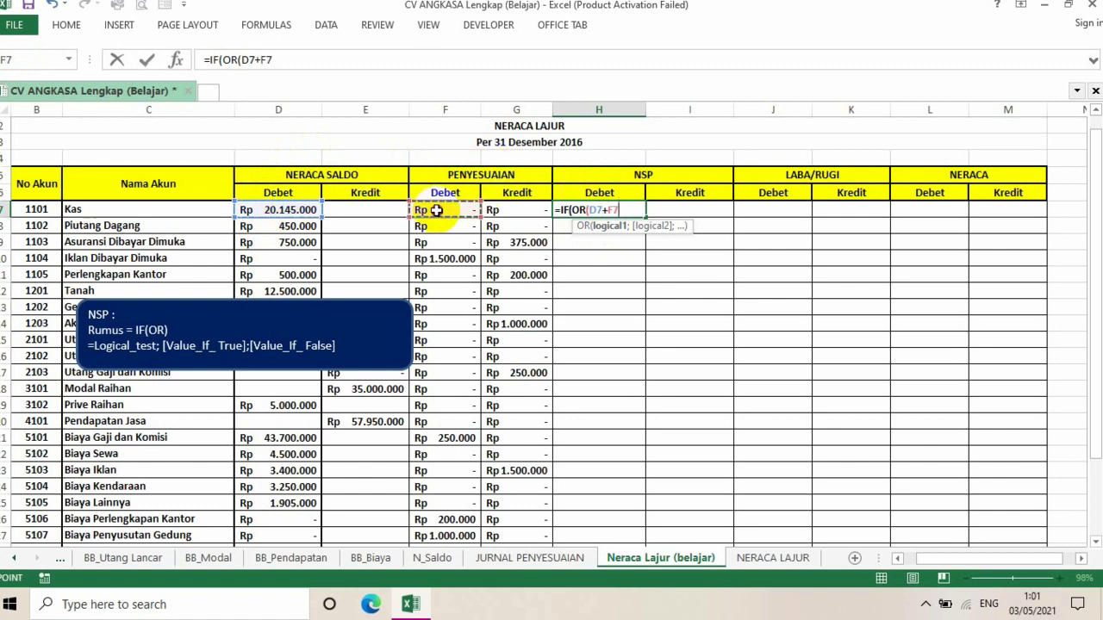
type("-")
left_click(519, 212)
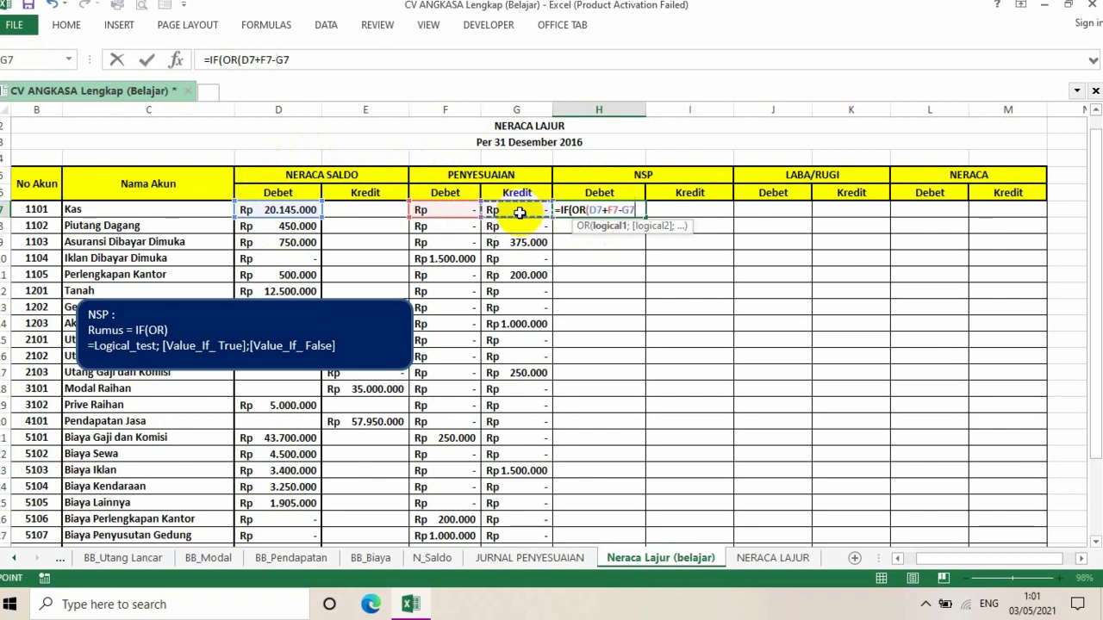
type("<0")
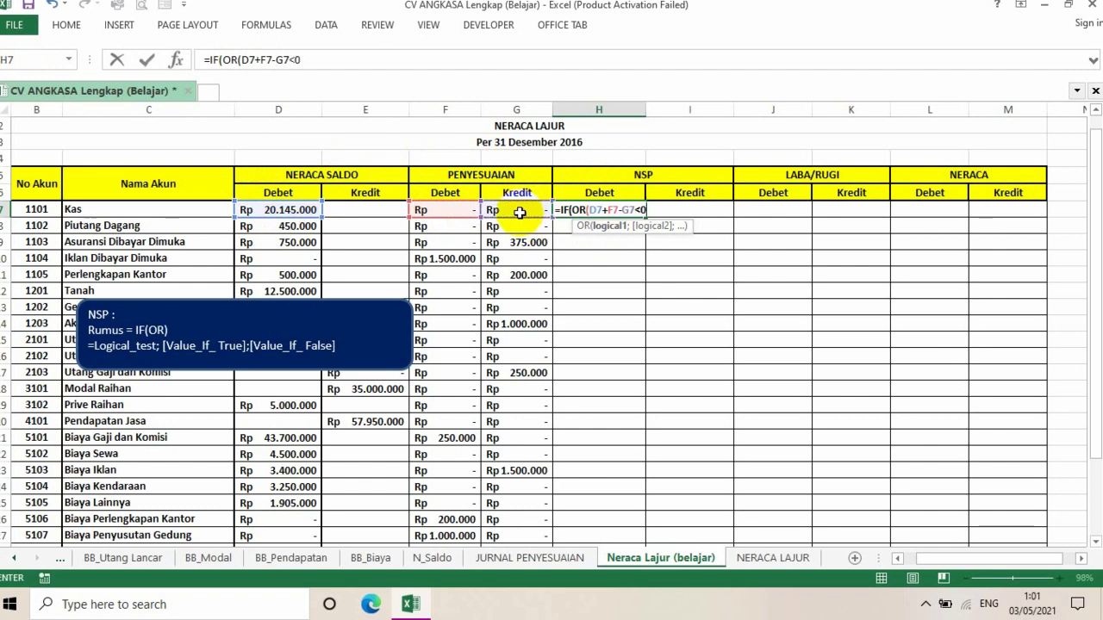
- Add E7<>0 as the second OR condition in the H7 formula, and set the value if true to 0
type(";")
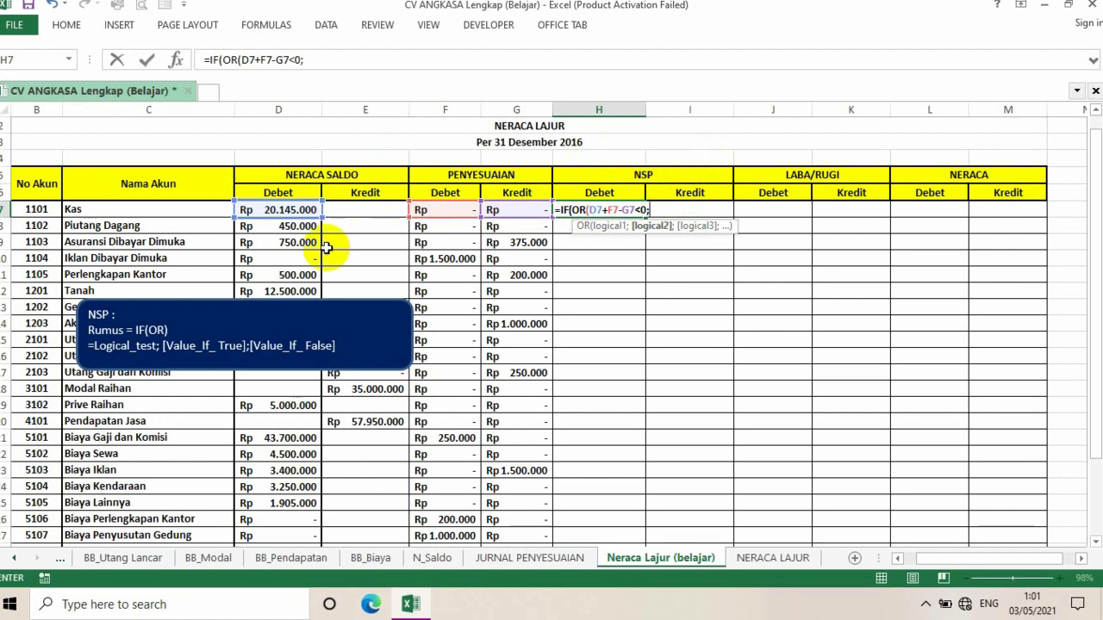
left_click(364, 210)
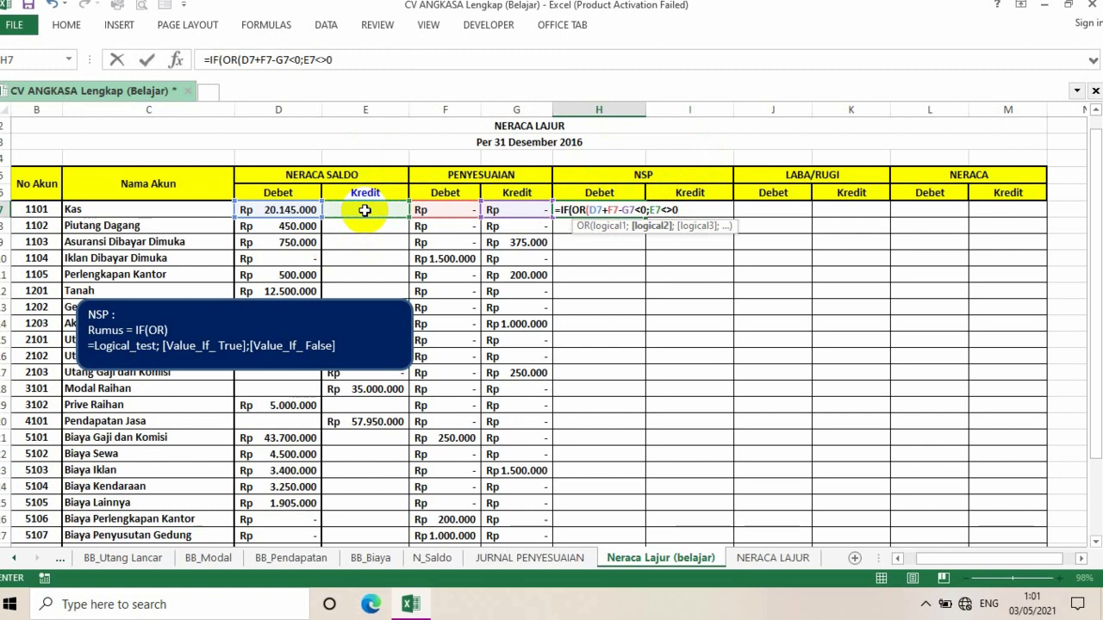
type("<>0)")
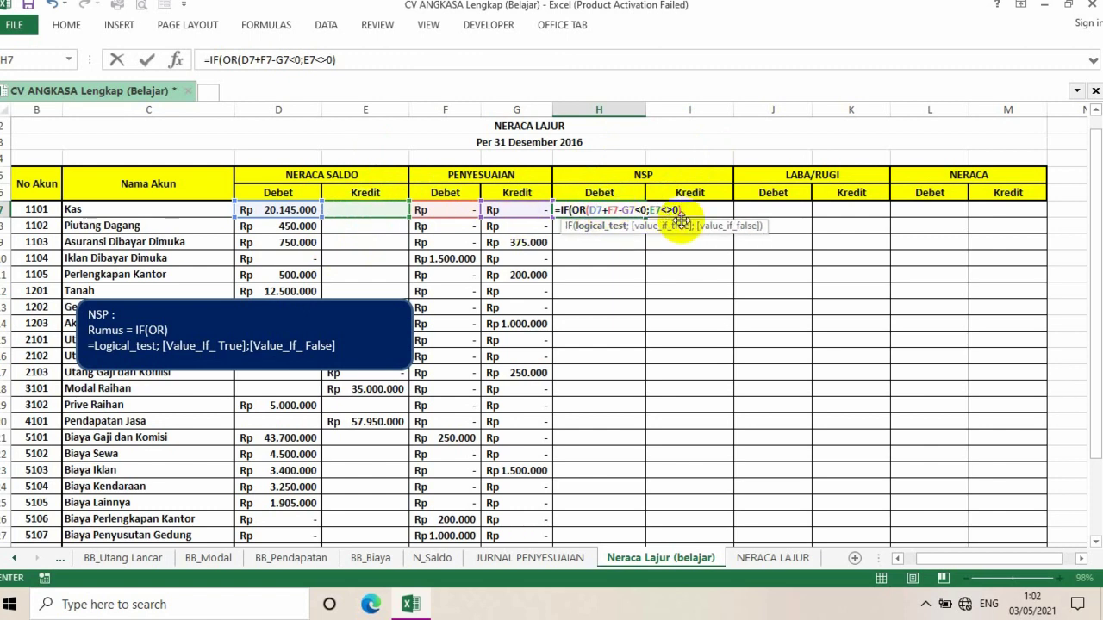
type(";")
type(";0")
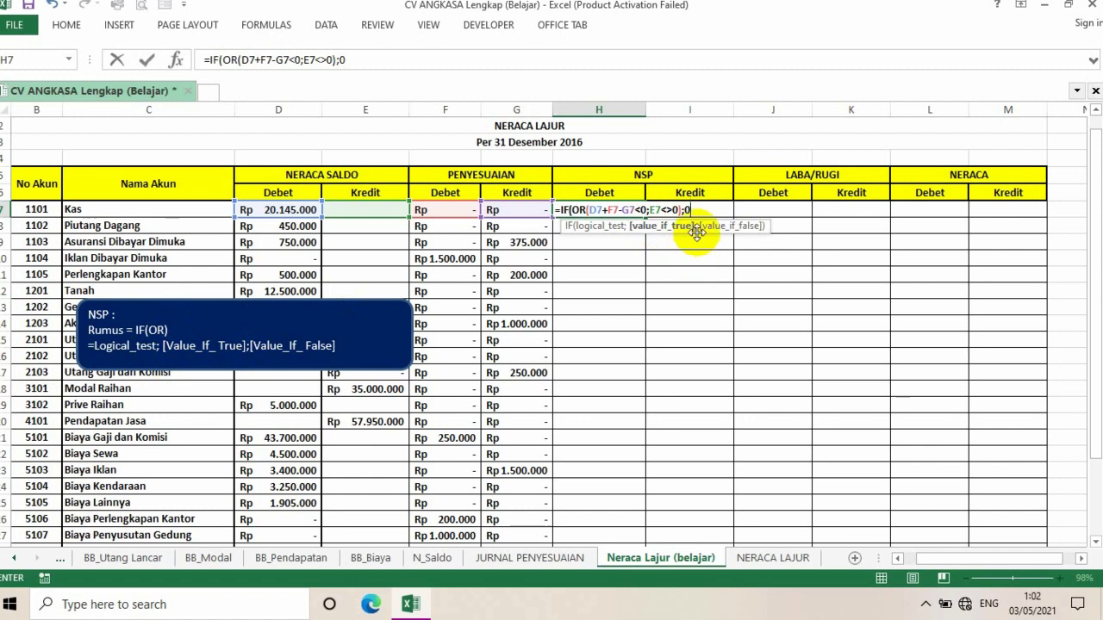
type(";")
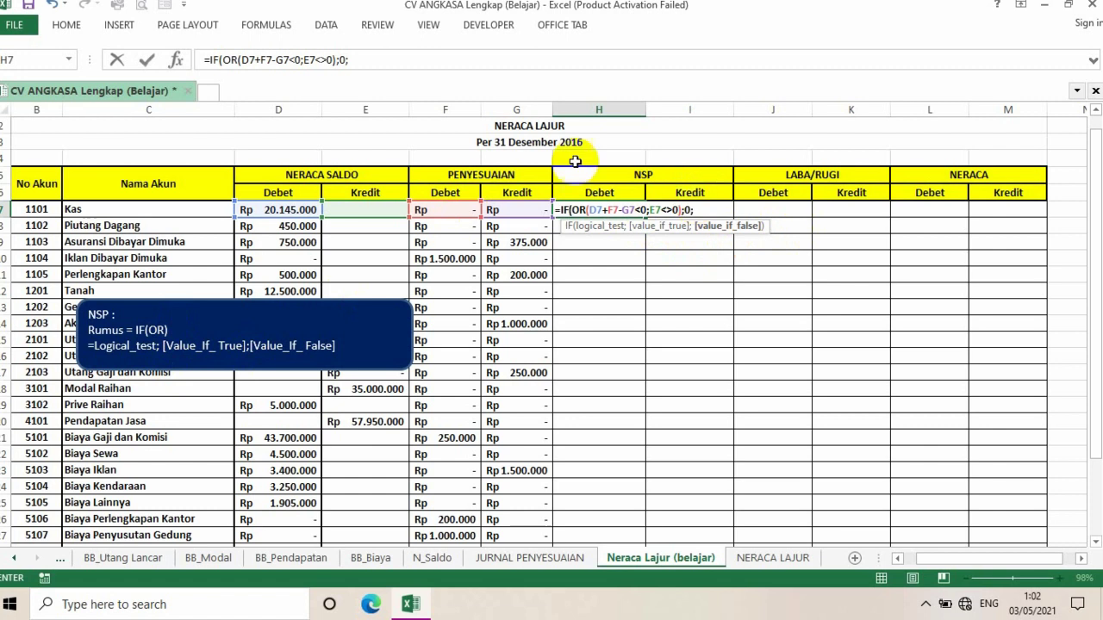
- Complete the H7 formula with D7+F7-G7 as the value if false, and fill it down to H28
left_click(289, 211)
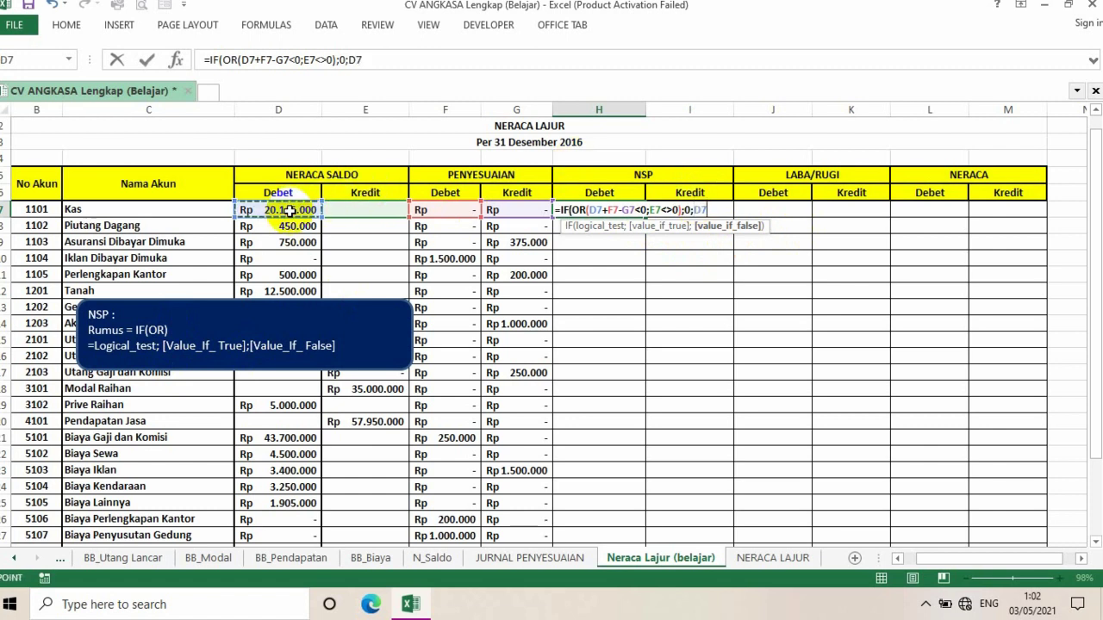
type("+")
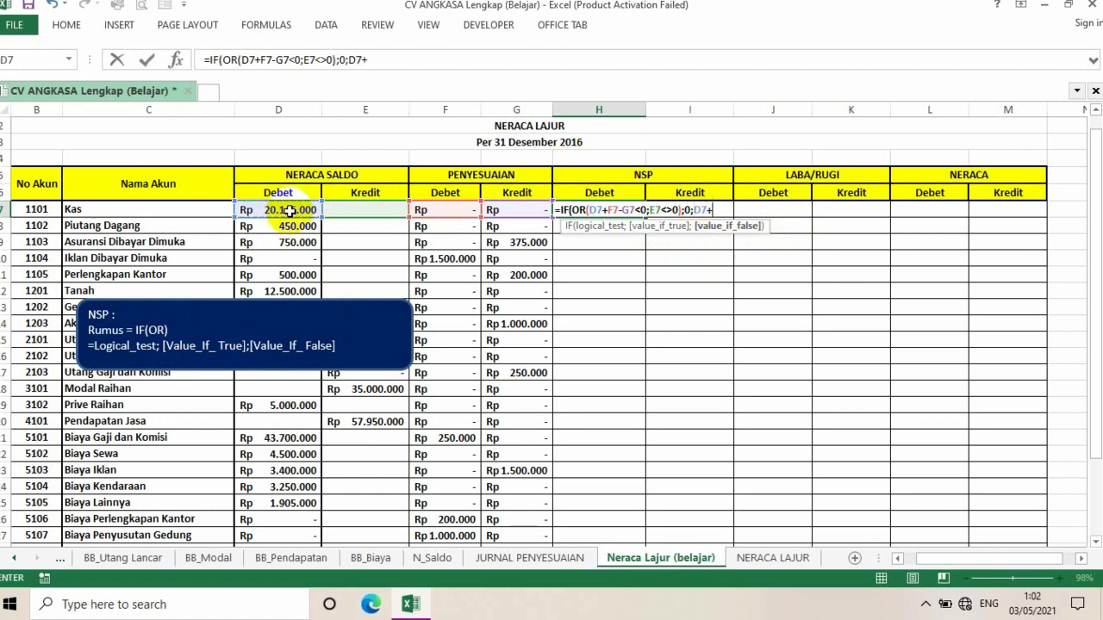
left_click(443, 216)
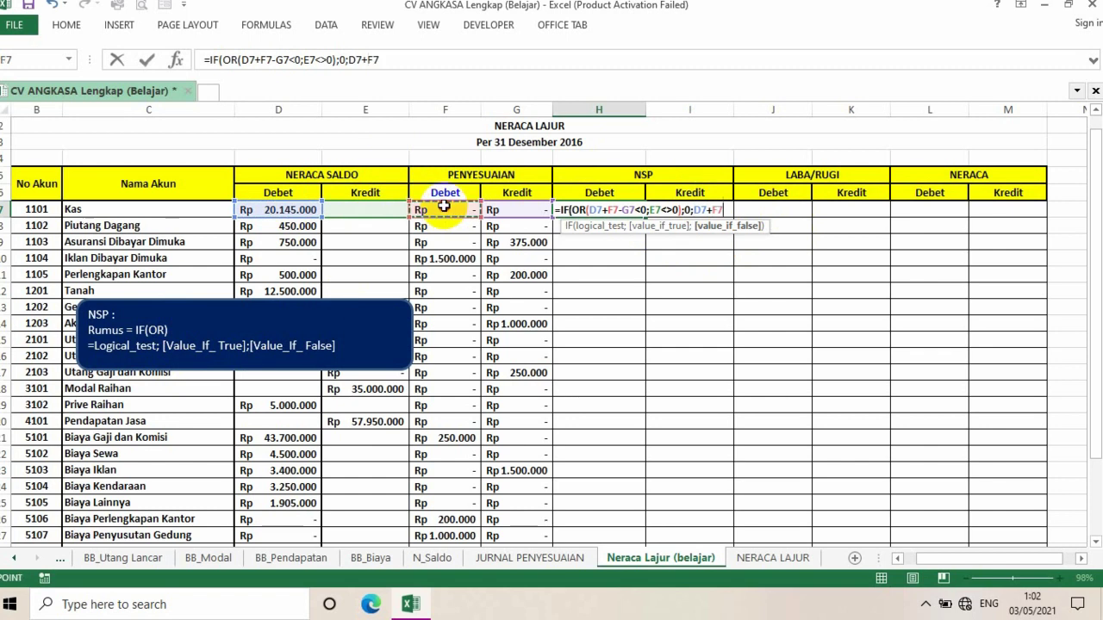
type("-")
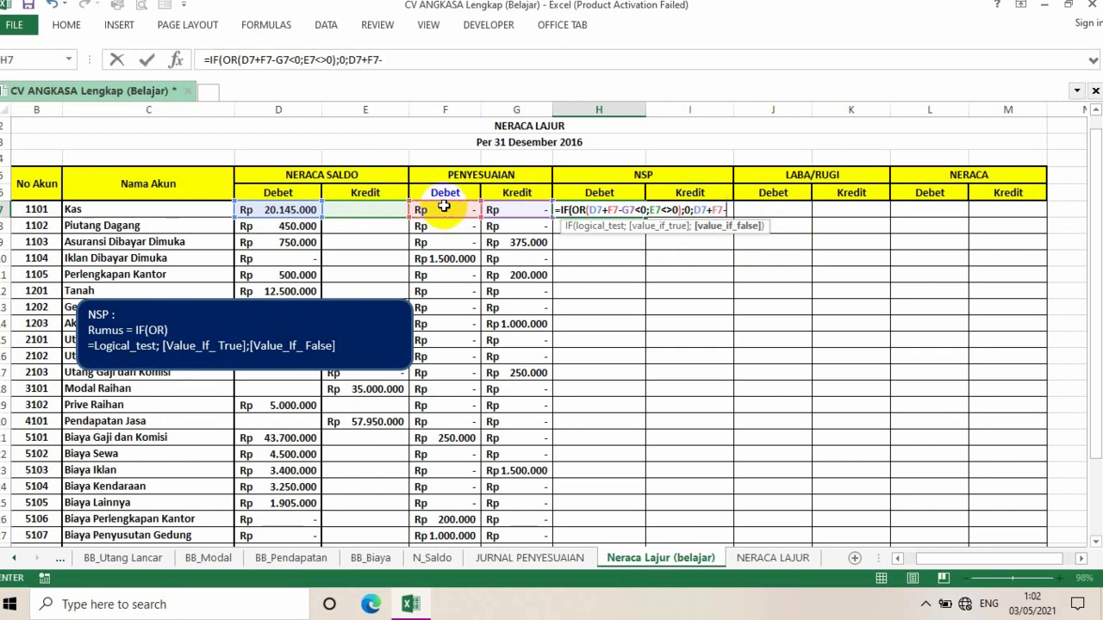
left_click(502, 208)
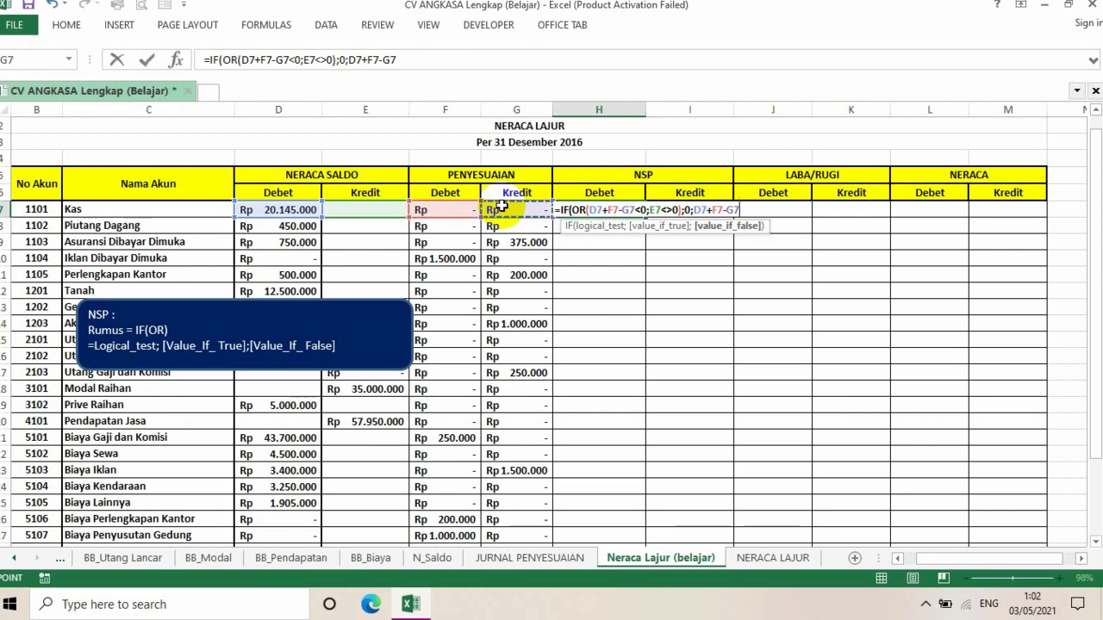
type(")")
key("Return")
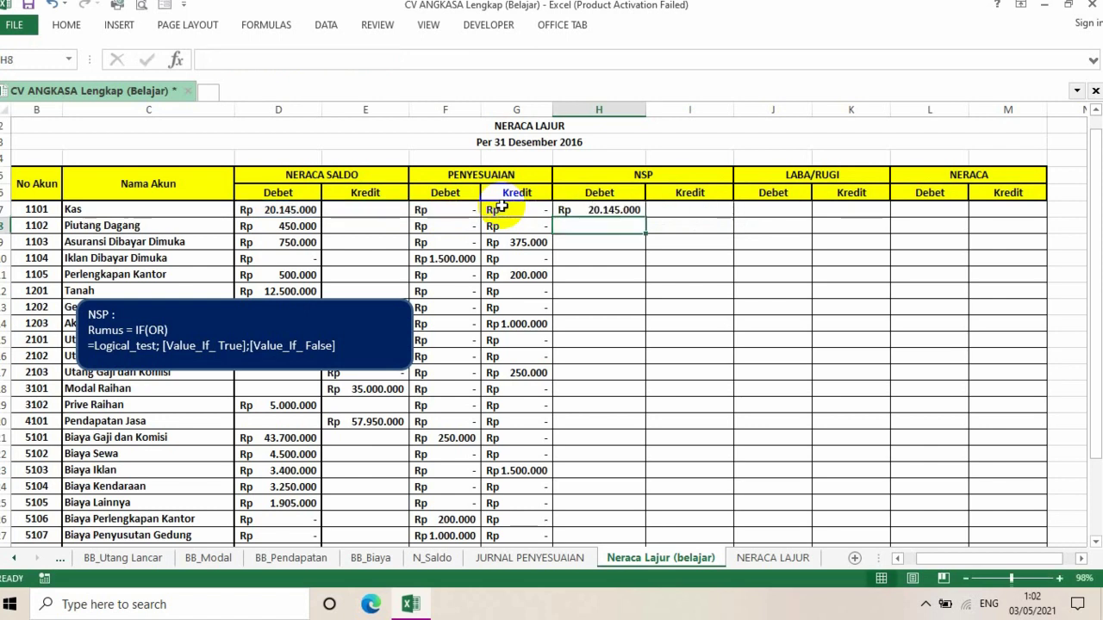
left_click(601, 209)
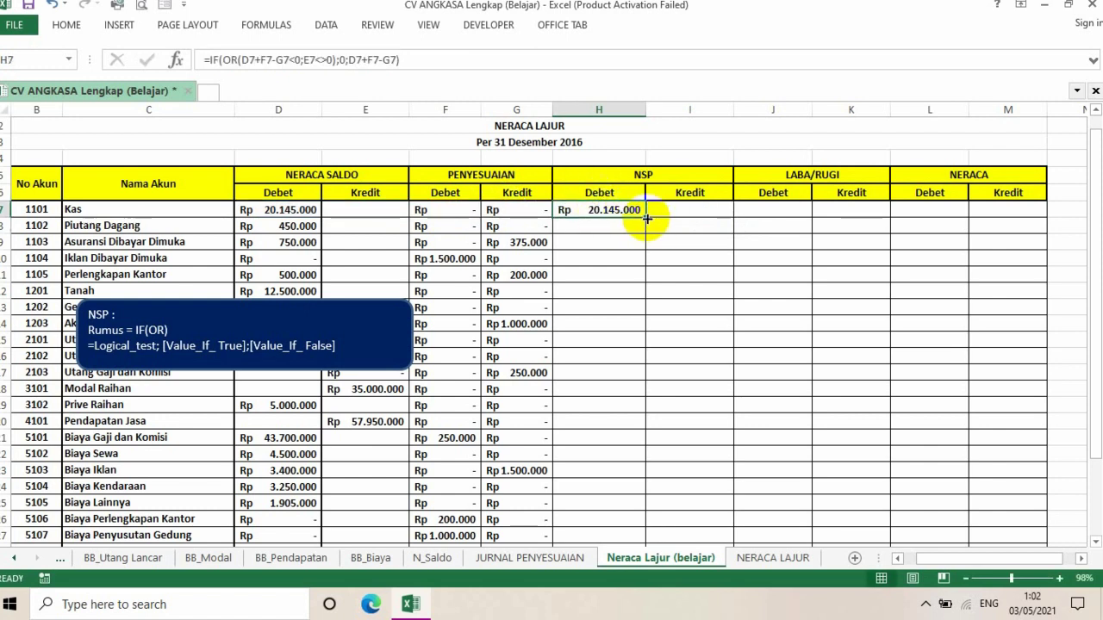
left_click_drag(646, 218, 608, 514)
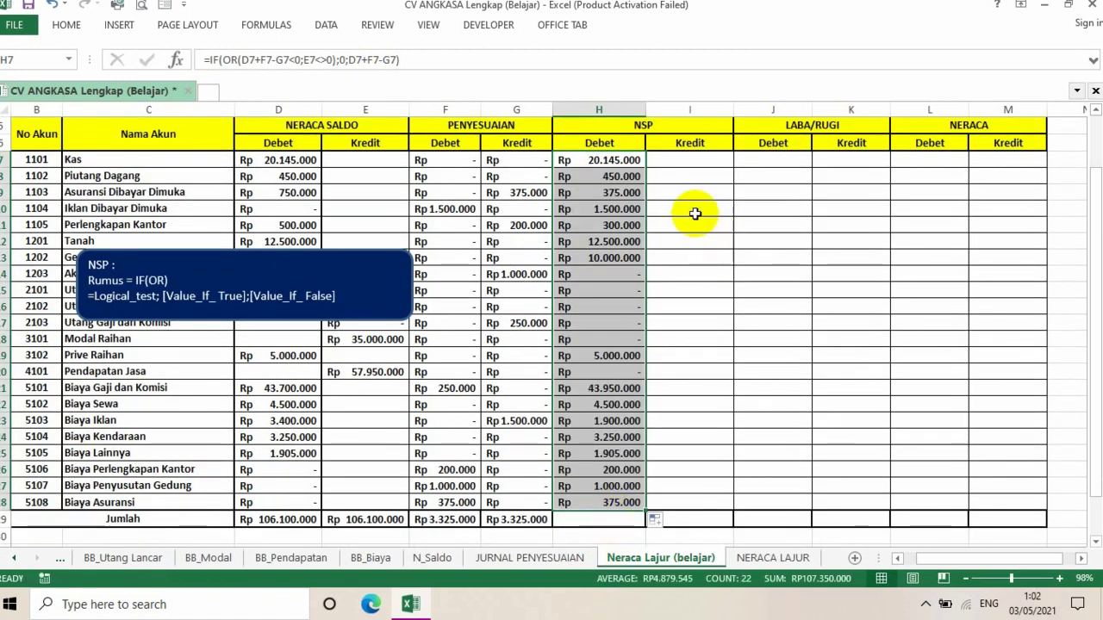
- Begin the NSP Kredit formula for Kas in I7 with =IF(OR( and the first condition E7+G7-F7<0
left_click(682, 163)
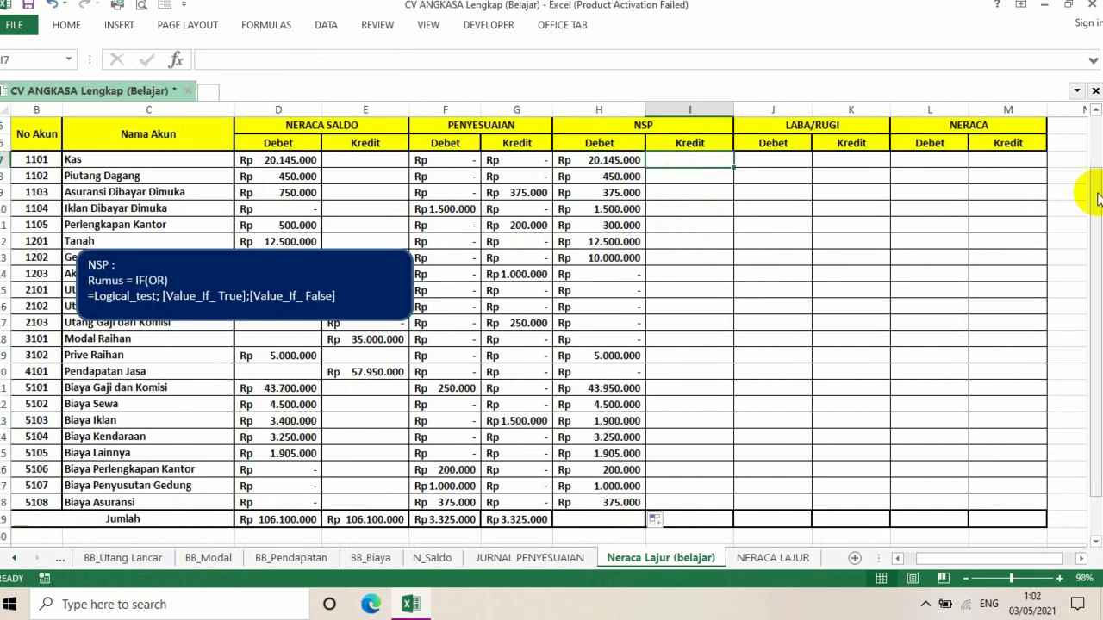
left_click_drag(1094, 198, 1096, 181)
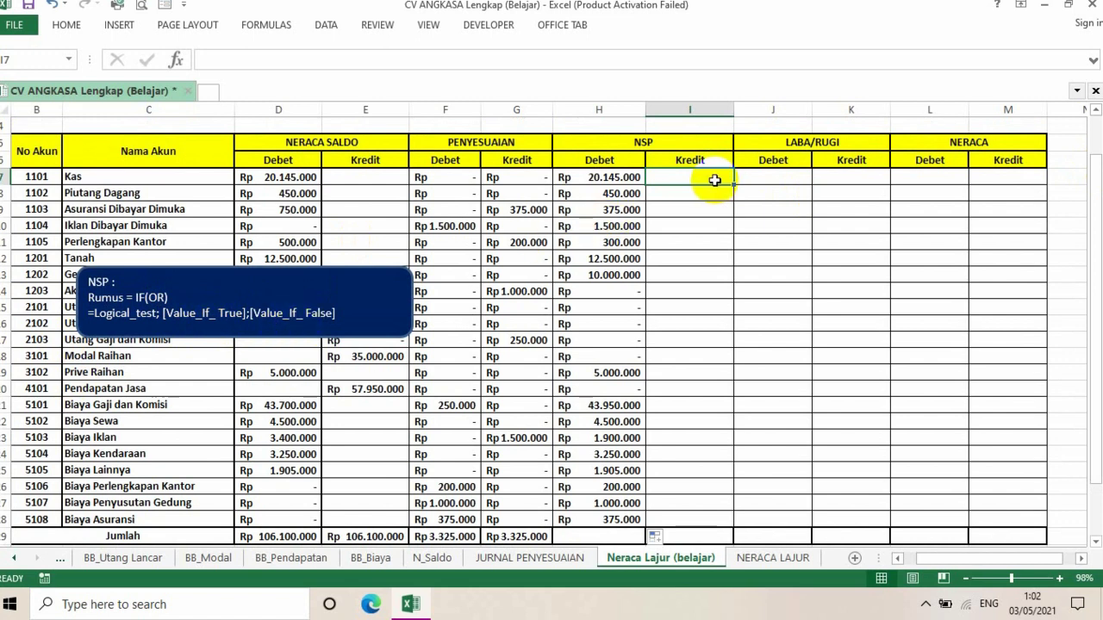
type("if(")
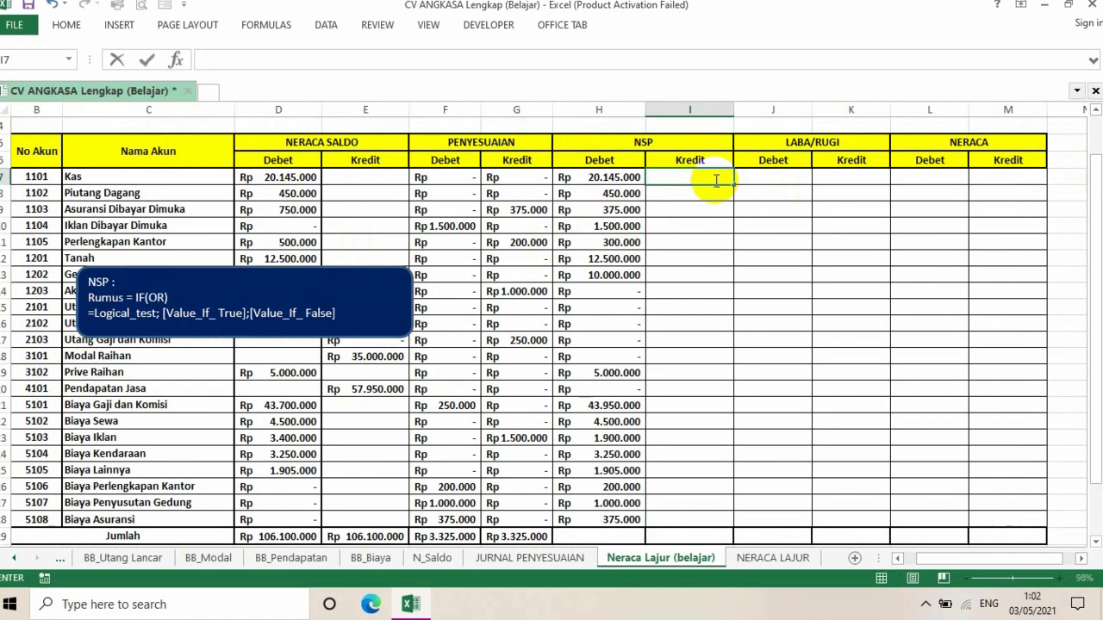
type("=if")
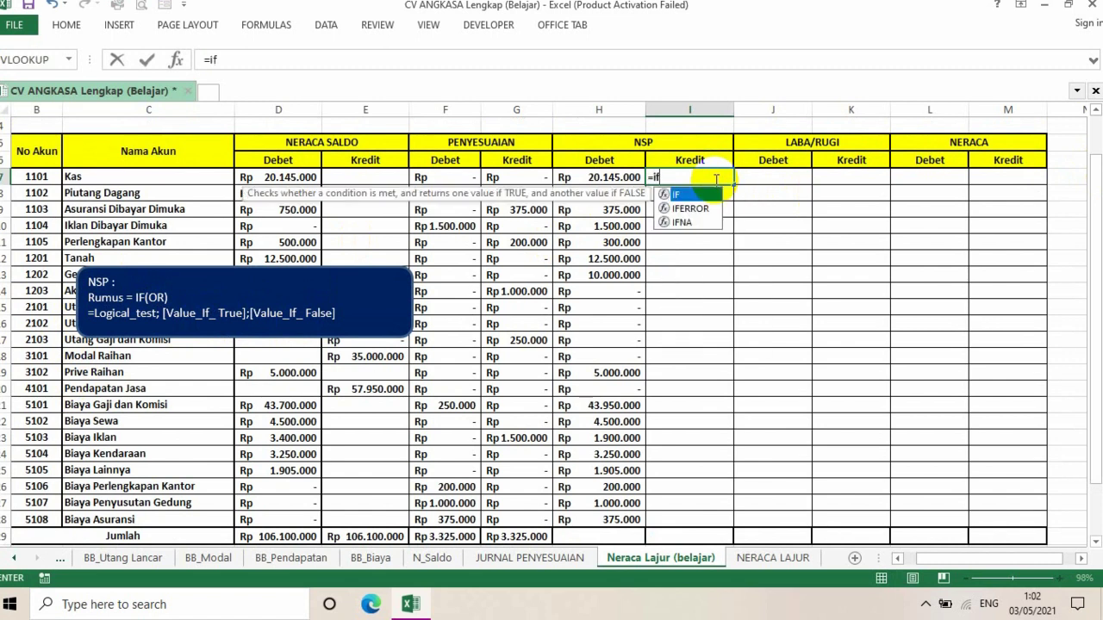
type("(or(")
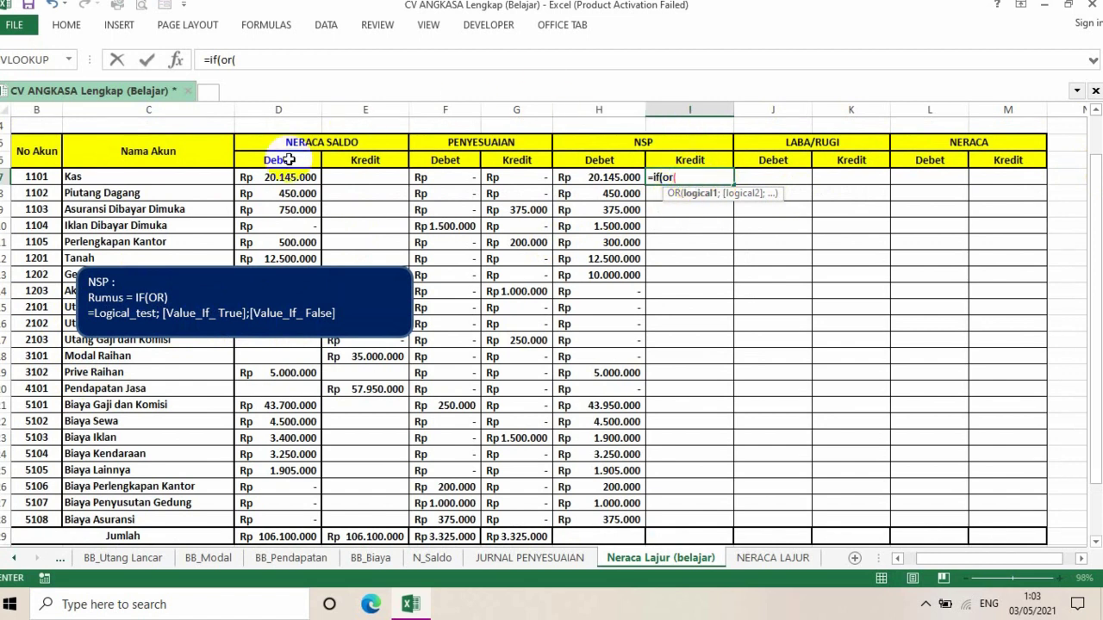
left_click(366, 178)
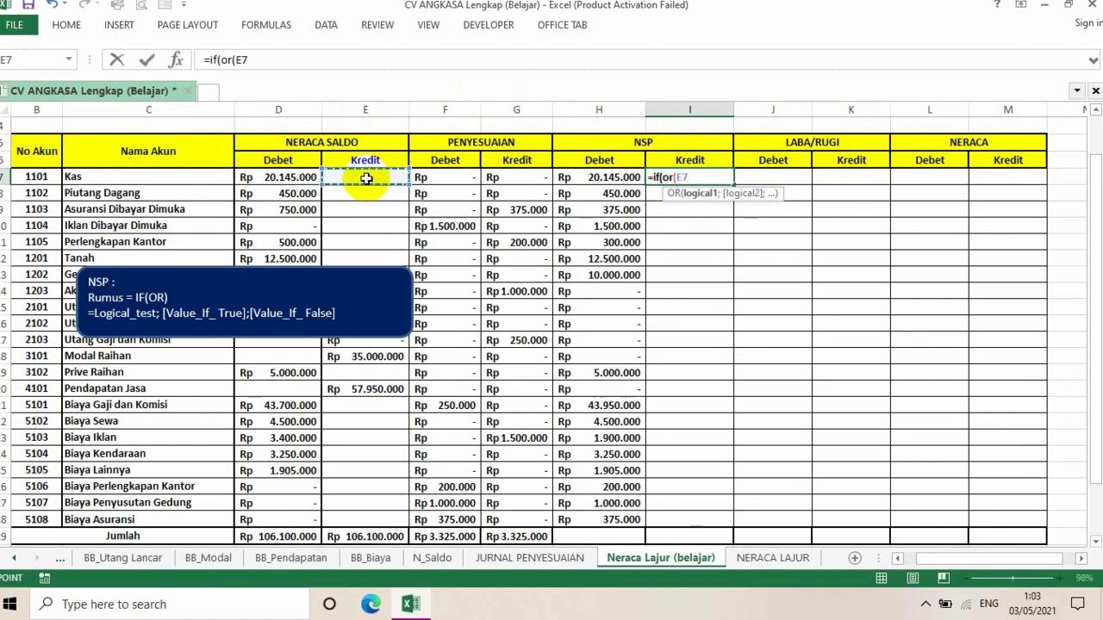
type("+")
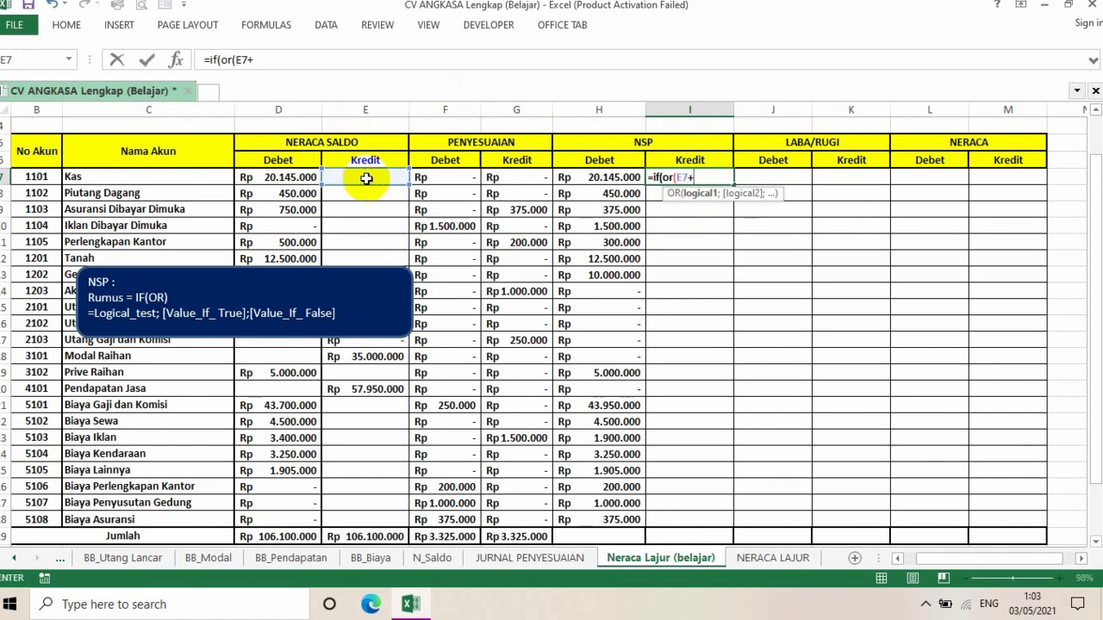
left_click(525, 177)
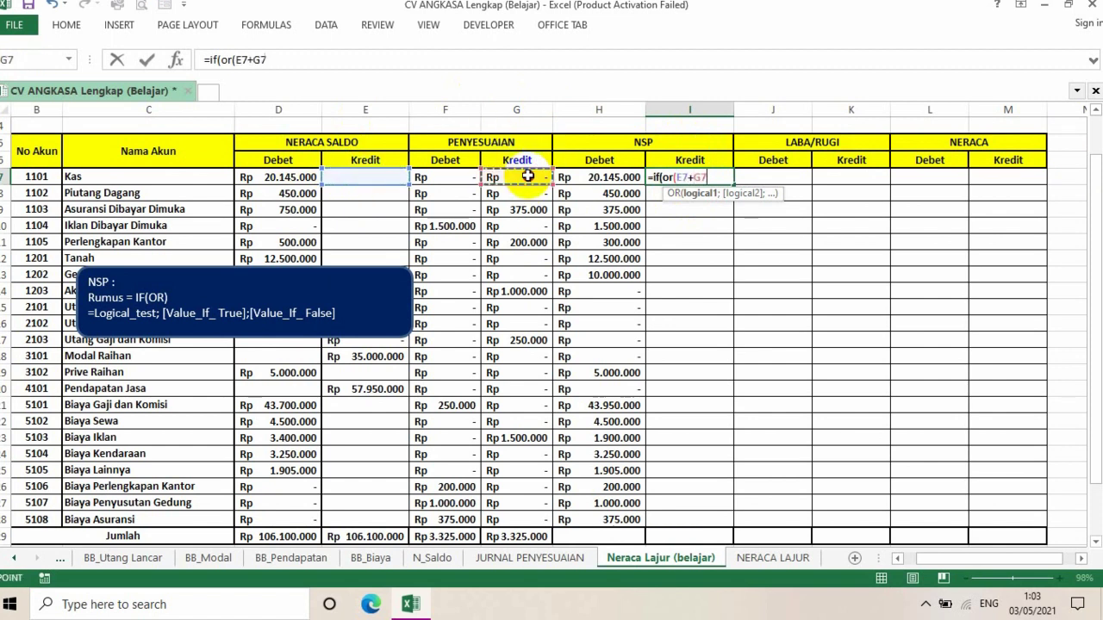
type("-")
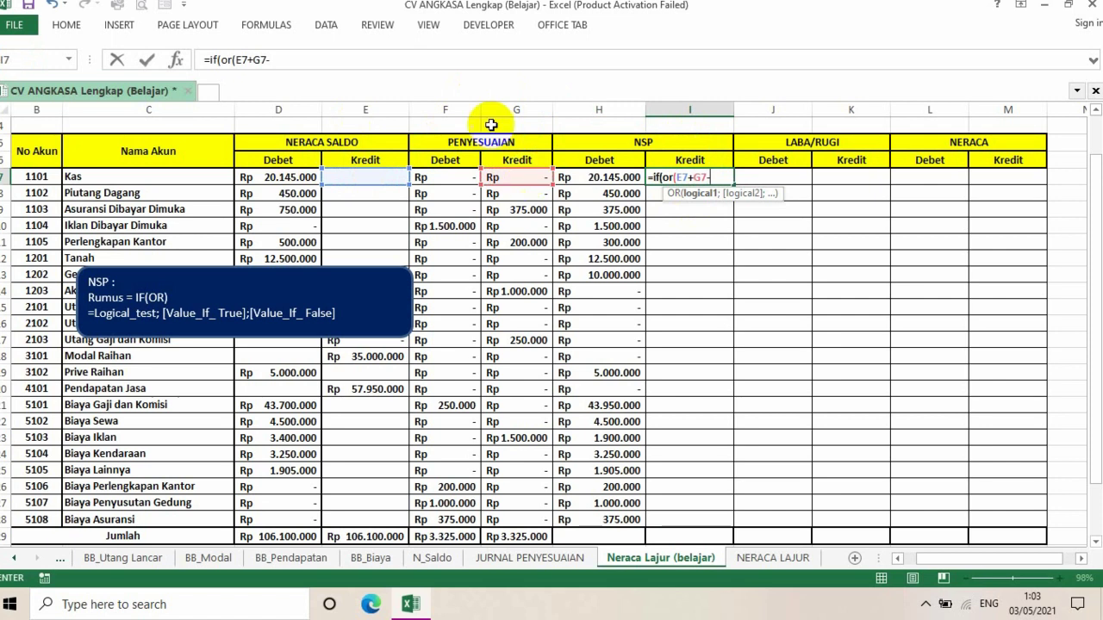
left_click(444, 177)
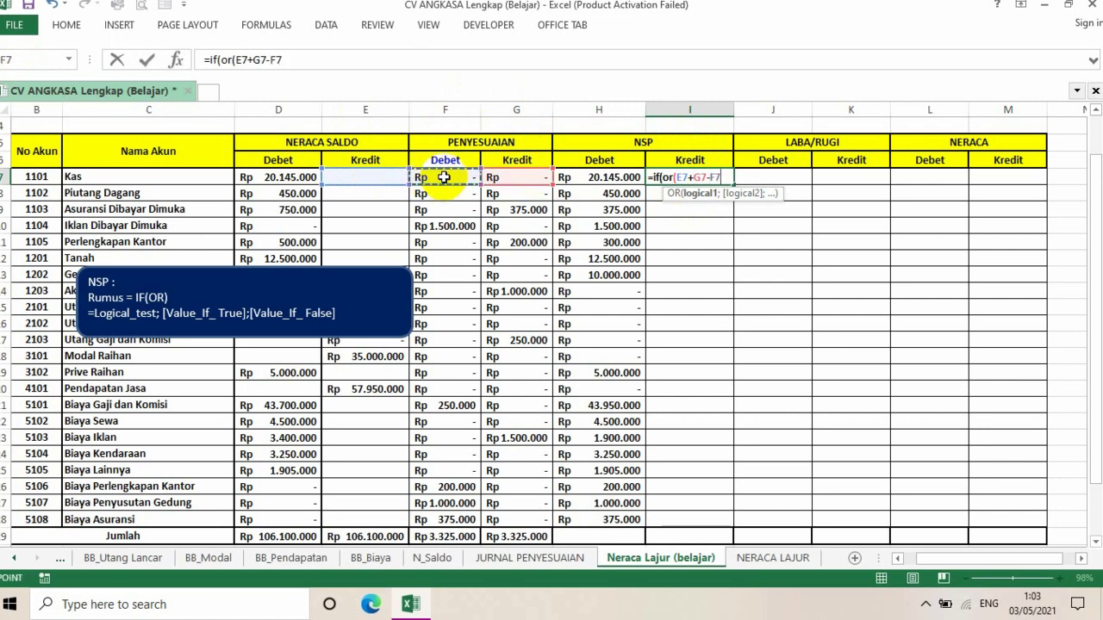
type("<0")
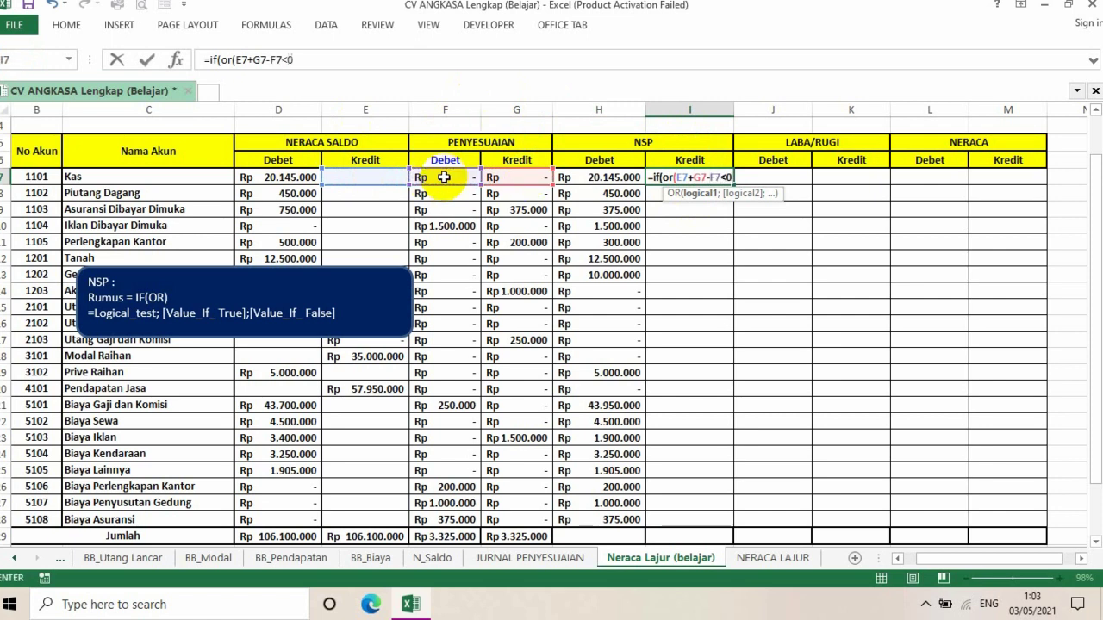
- Add D7<>0 as the second OR condition in the I7 formula, and set the value if true to 0
type(";")
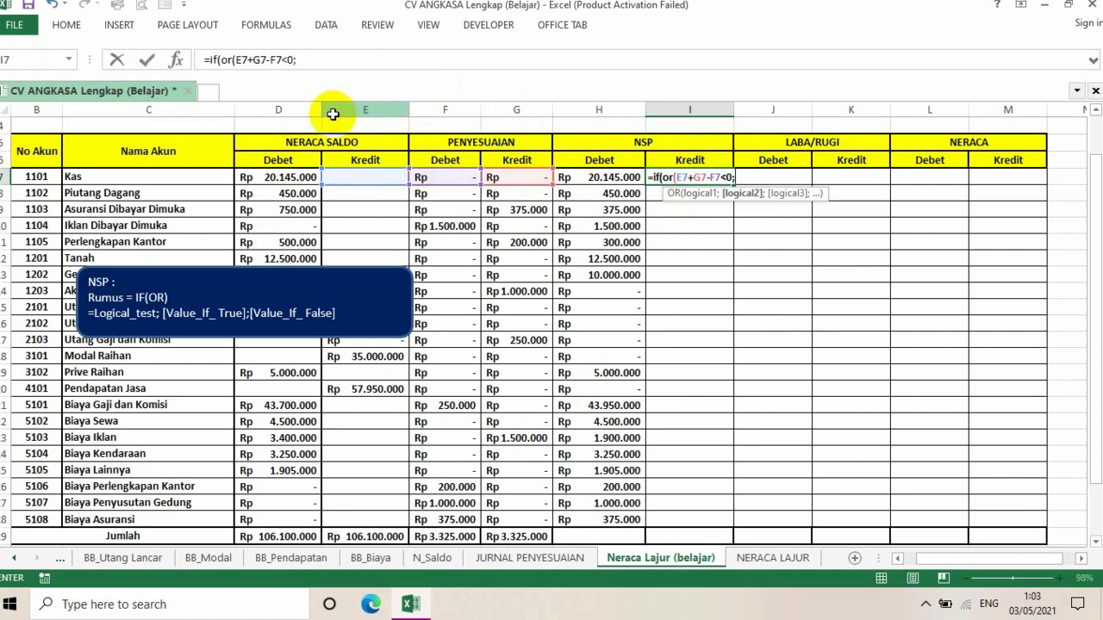
left_click(274, 176)
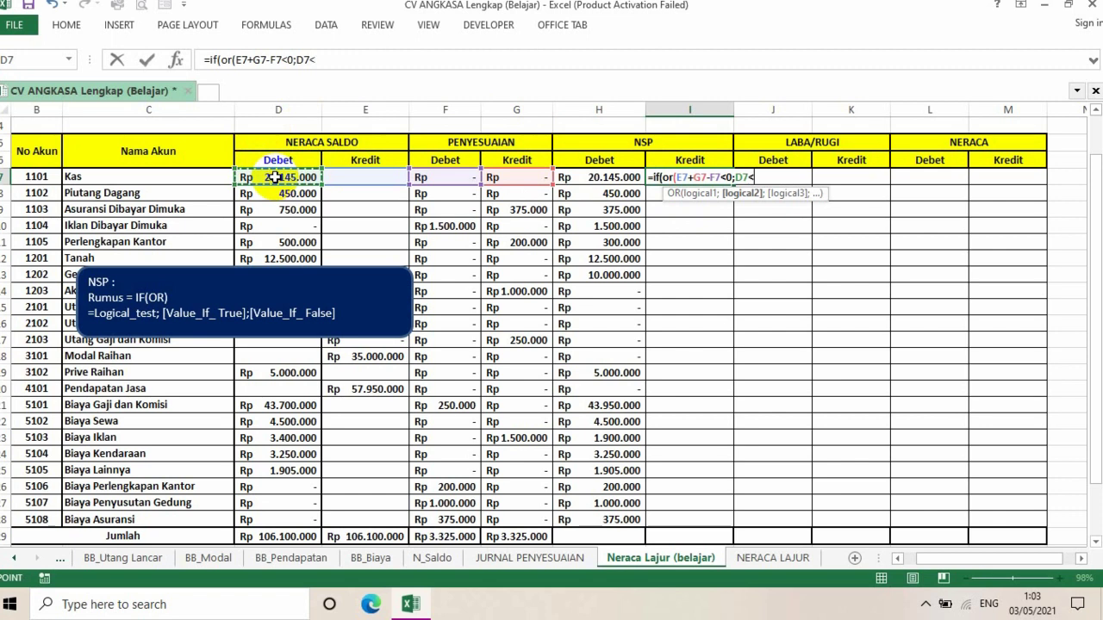
type("<>")
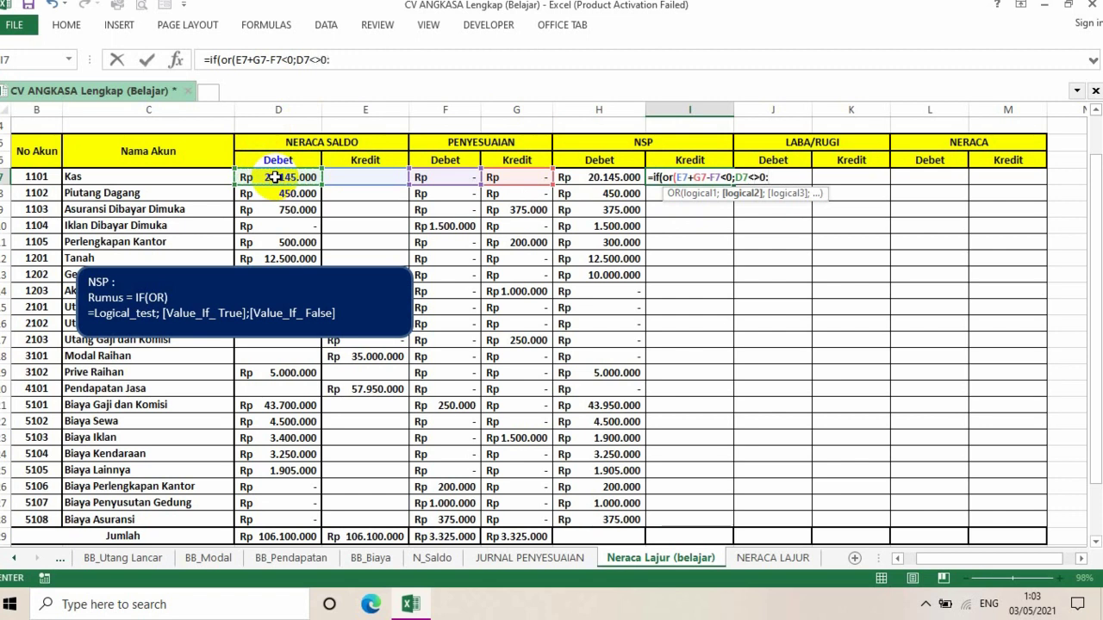
type("0)")
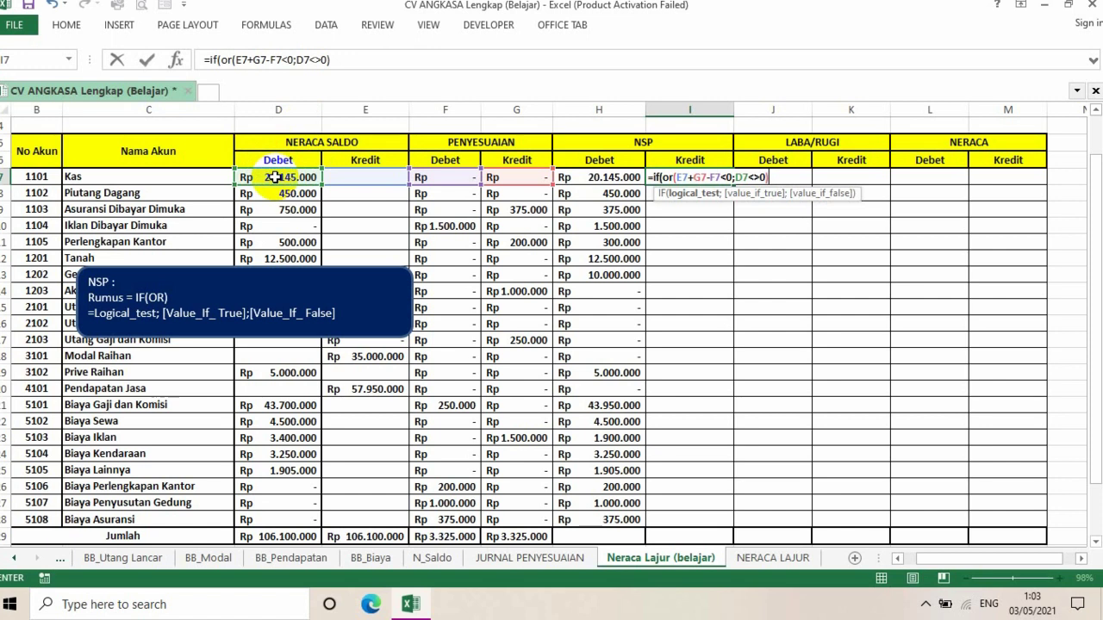
type(";")
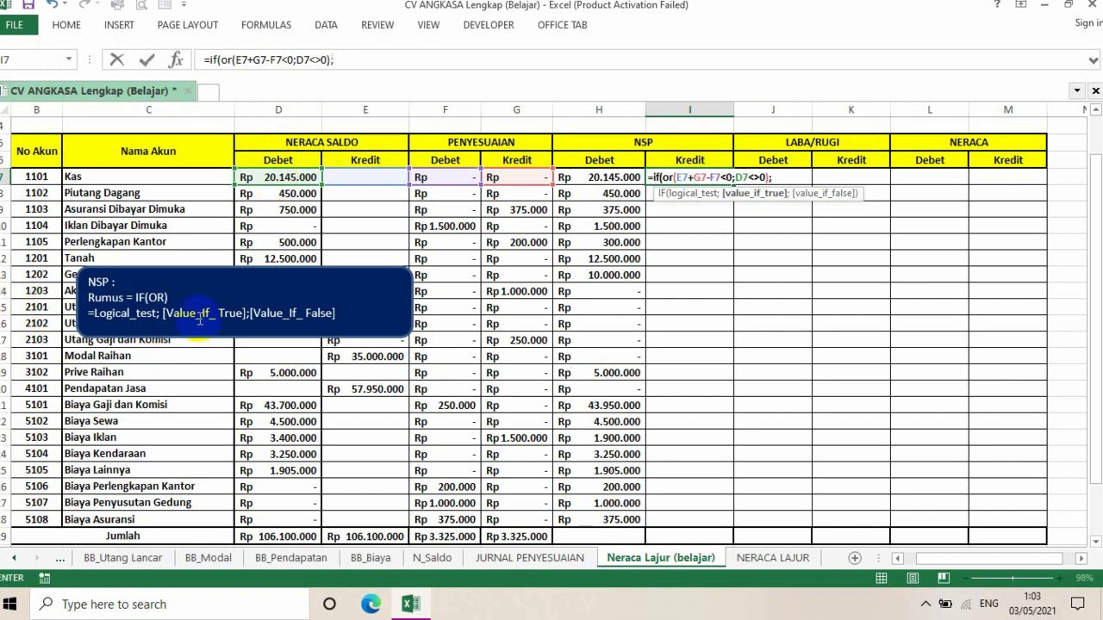
type("0")
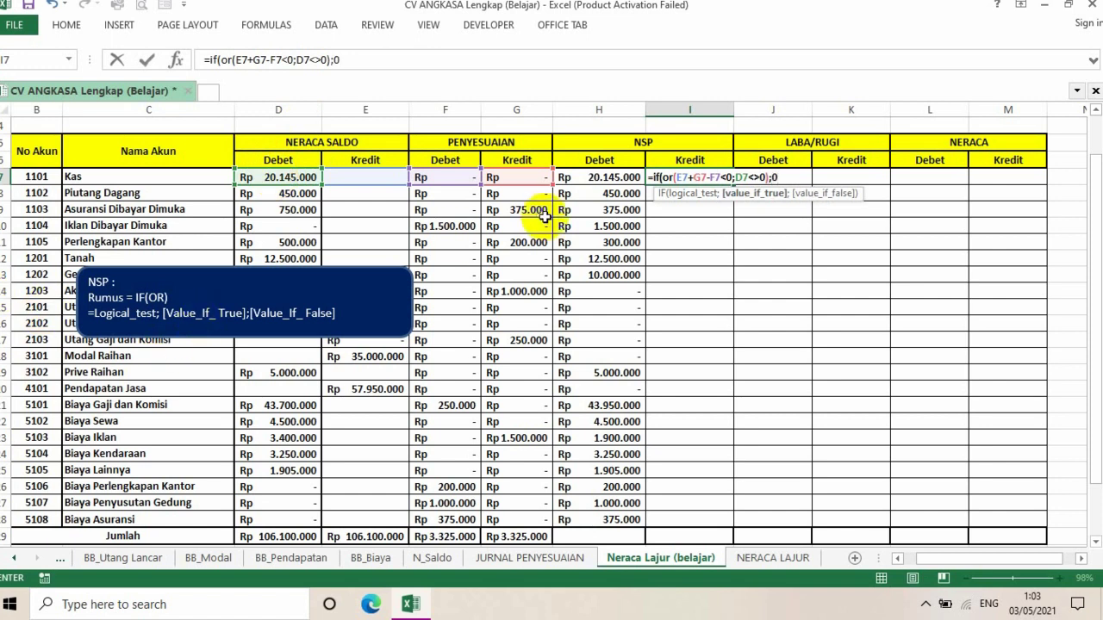
- Complete the I7 formula with E7+G7-F7 as the value if false, and fill it down to I28
type(";")
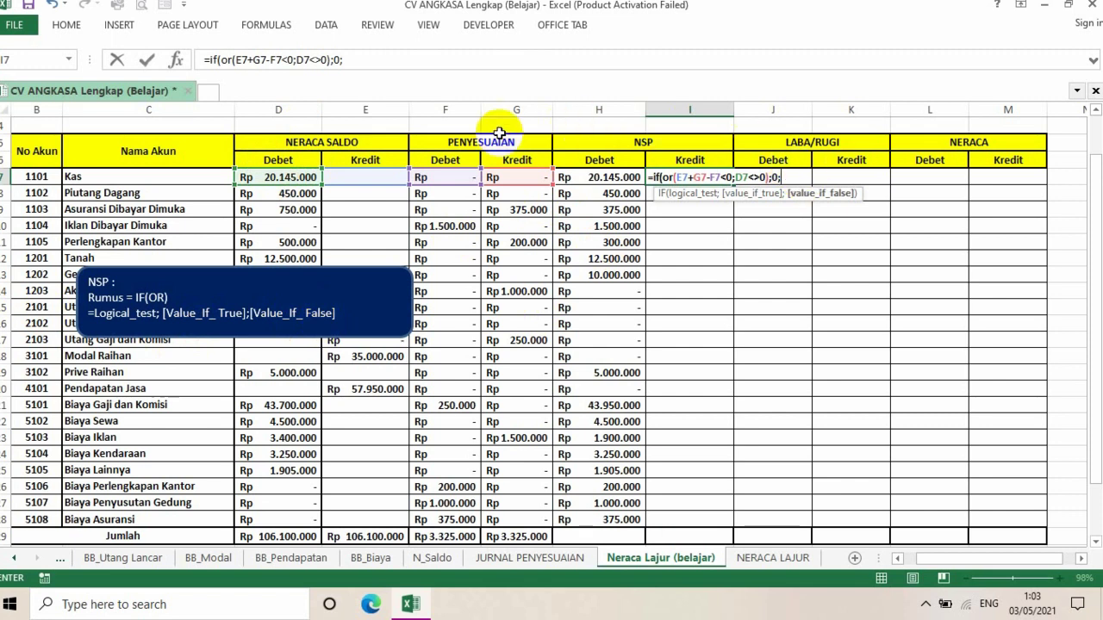
left_click(366, 175)
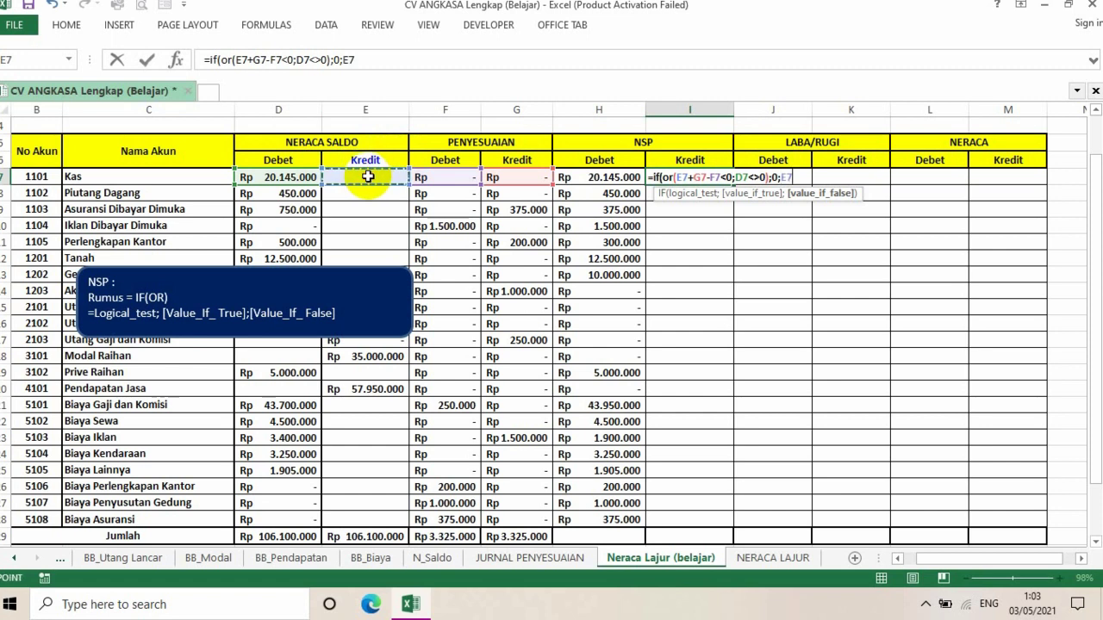
type("+")
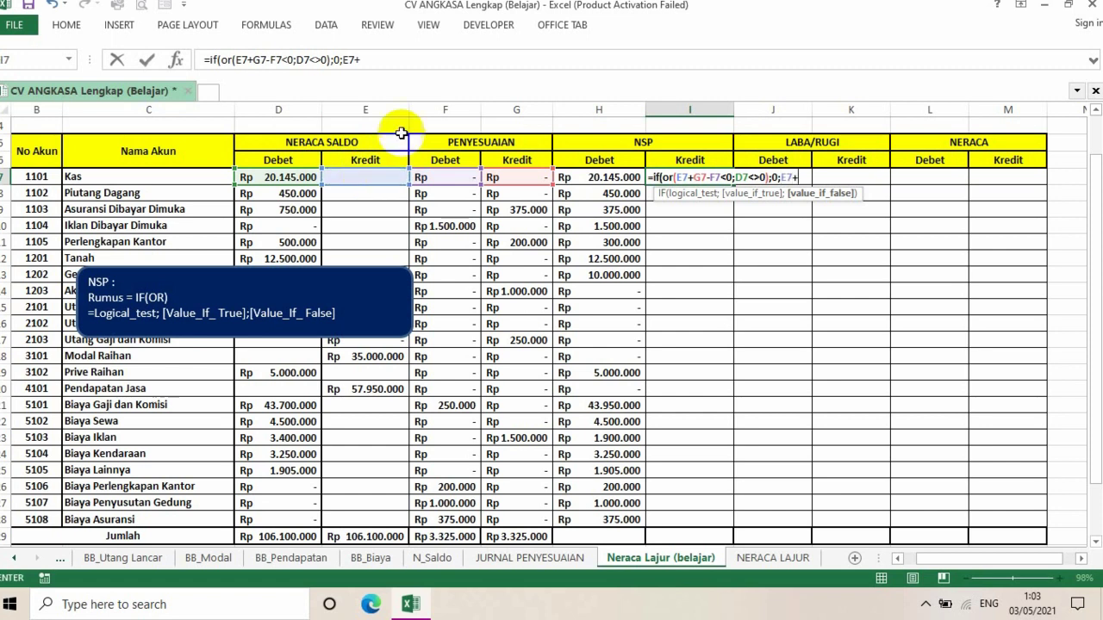
left_click(523, 176)
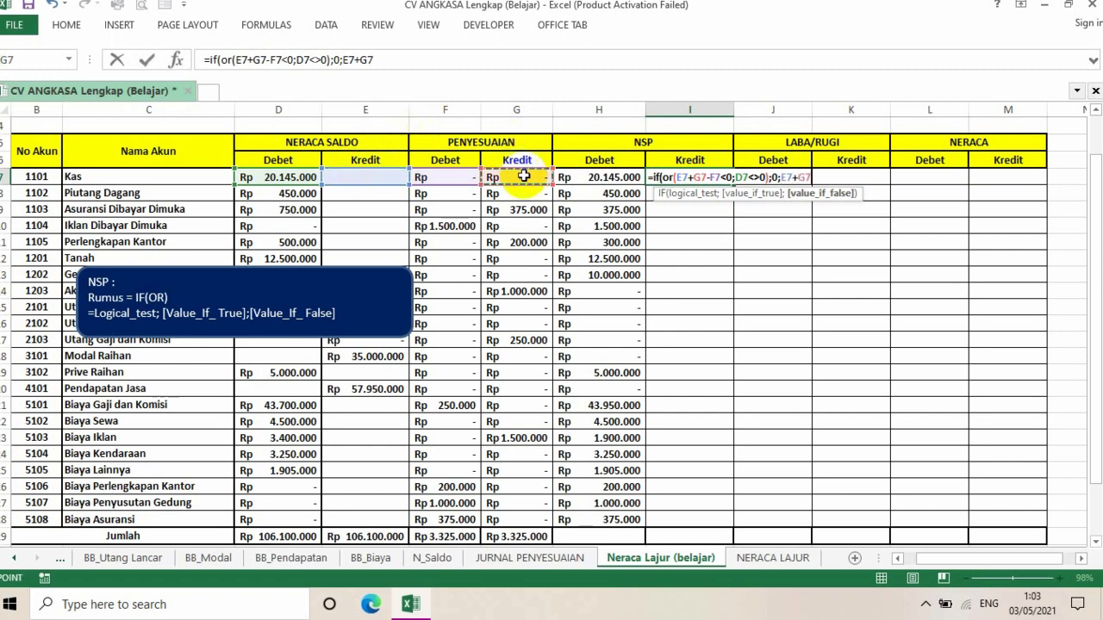
type("-")
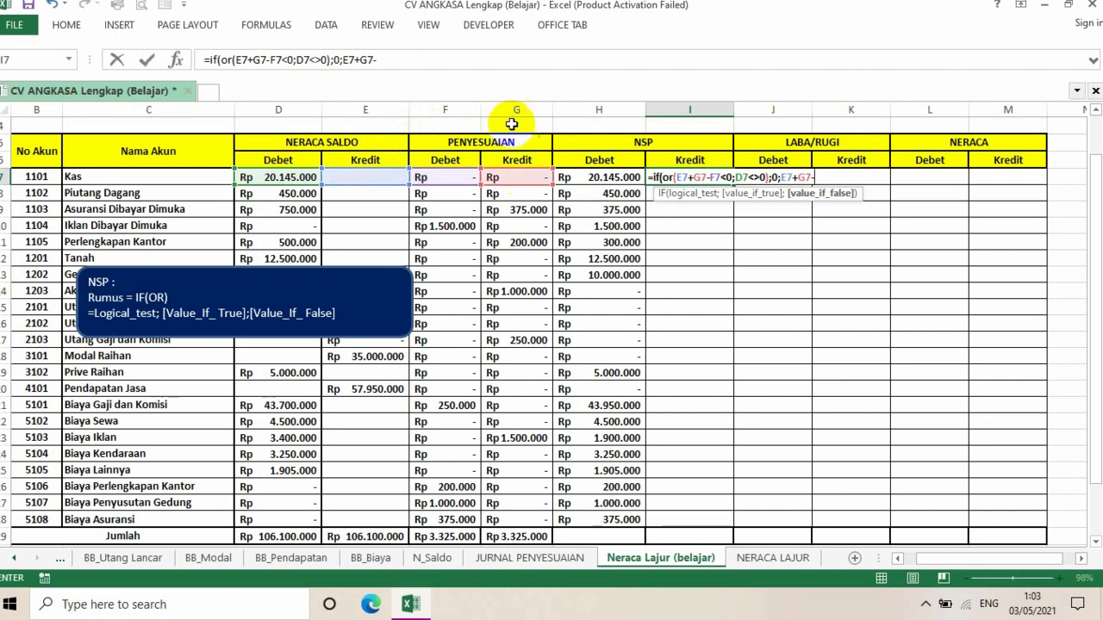
left_click(440, 176)
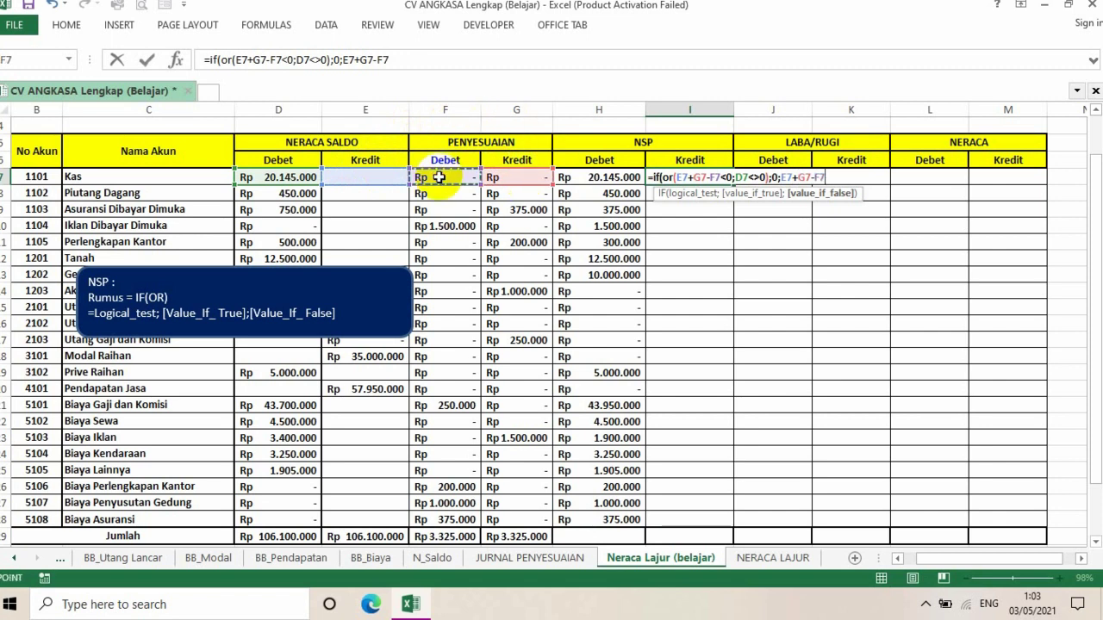
type(")")
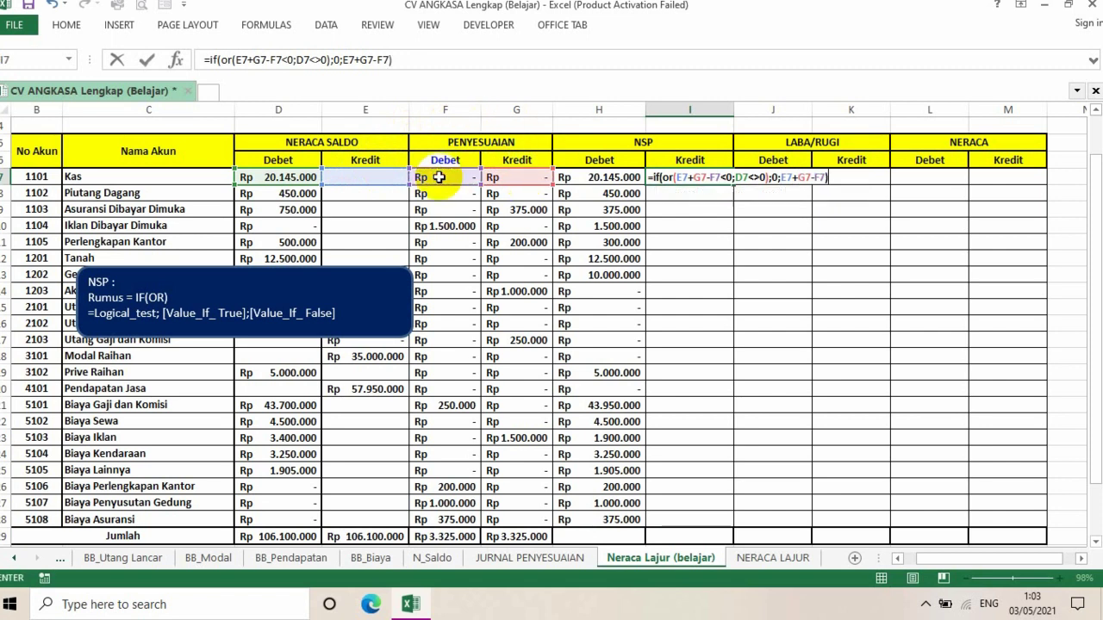
key("Return")
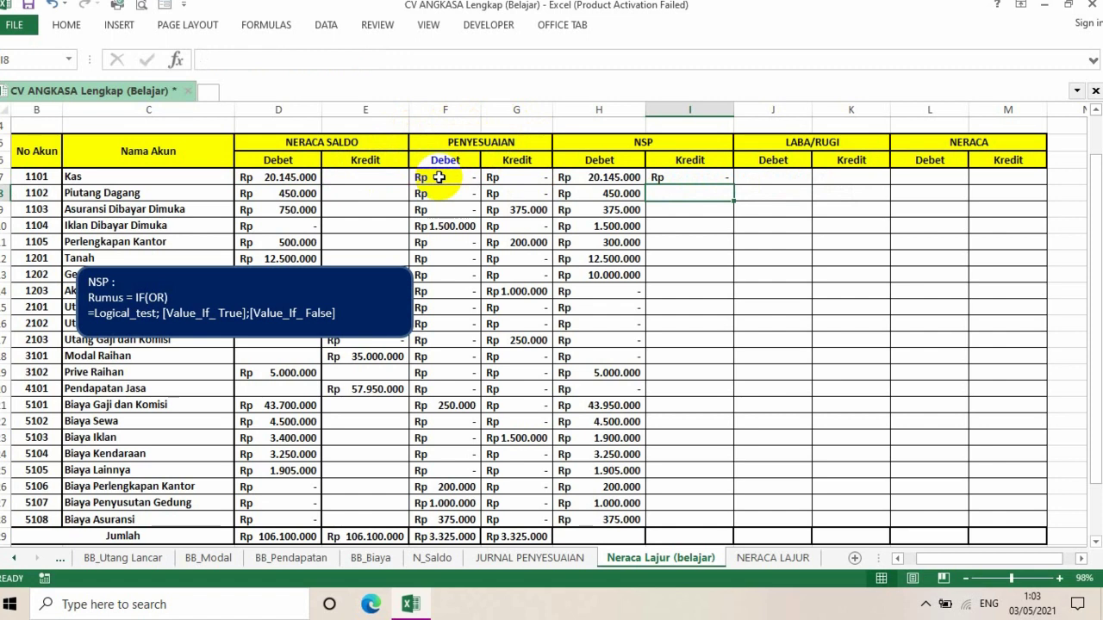
left_click(662, 176)
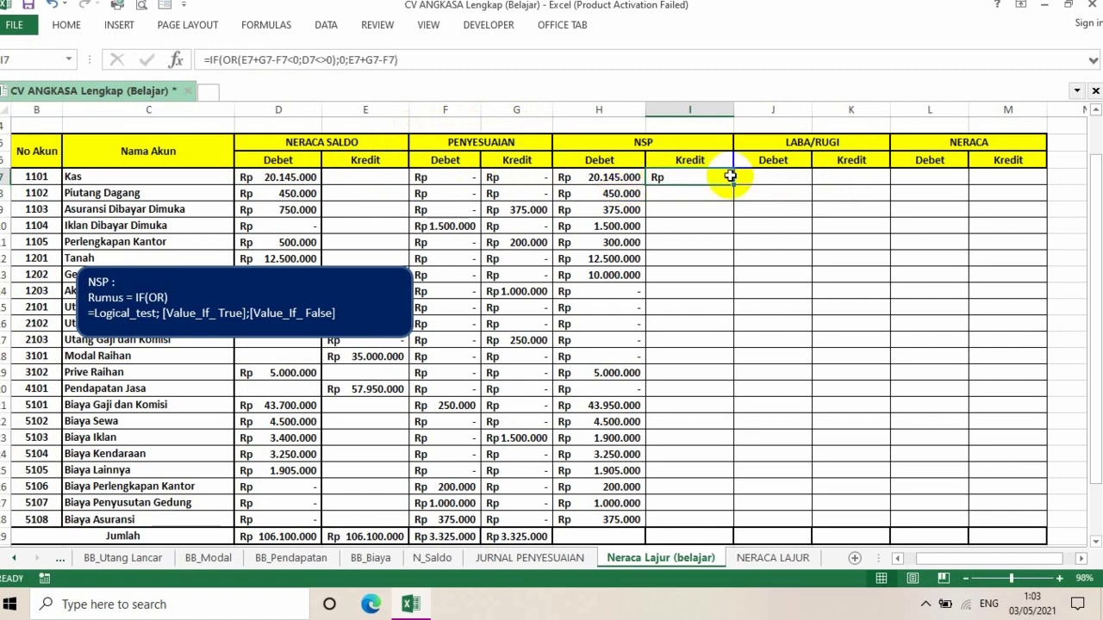
left_click_drag(731, 185, 682, 527)
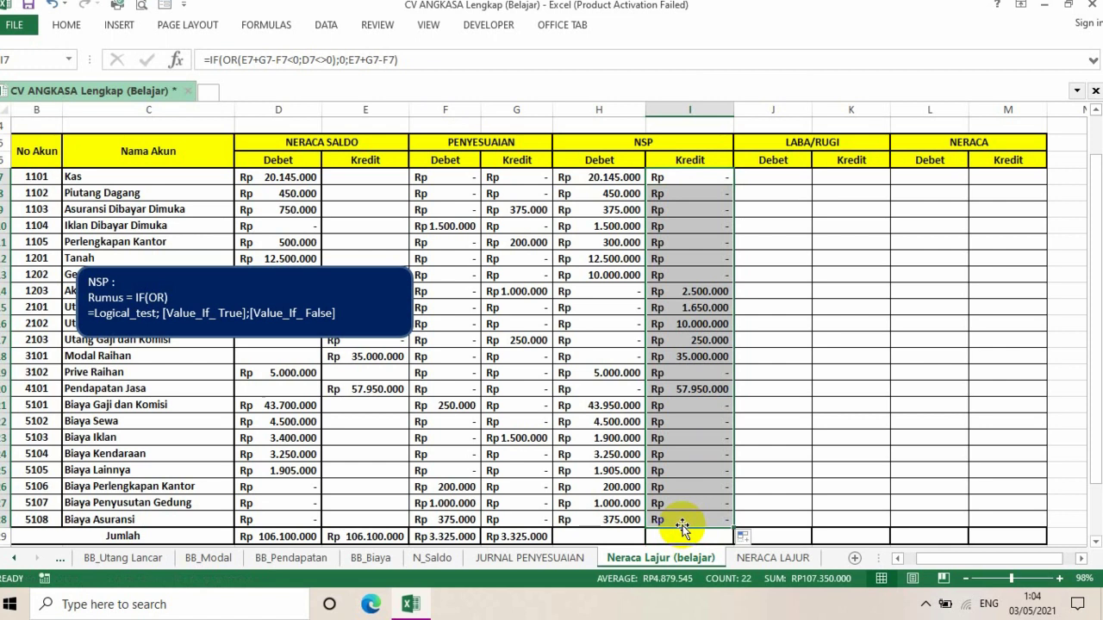
- Fill the Jumlah SUM formula from G29 across the NSP Debet and Kredit totals in H29 and I29
left_click(579, 537)
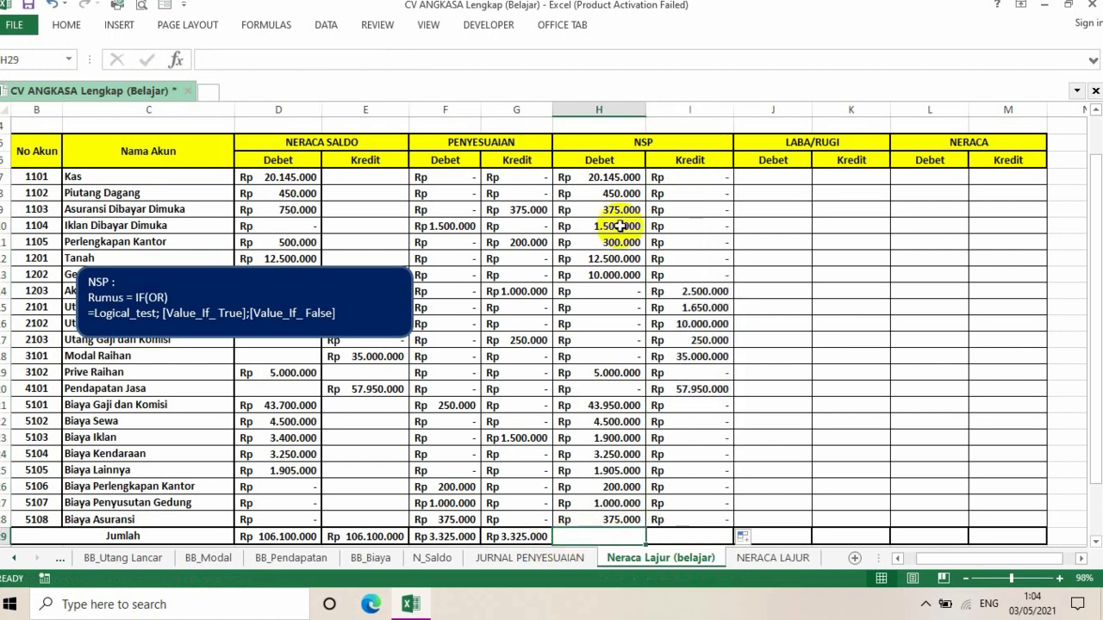
left_click(512, 538)
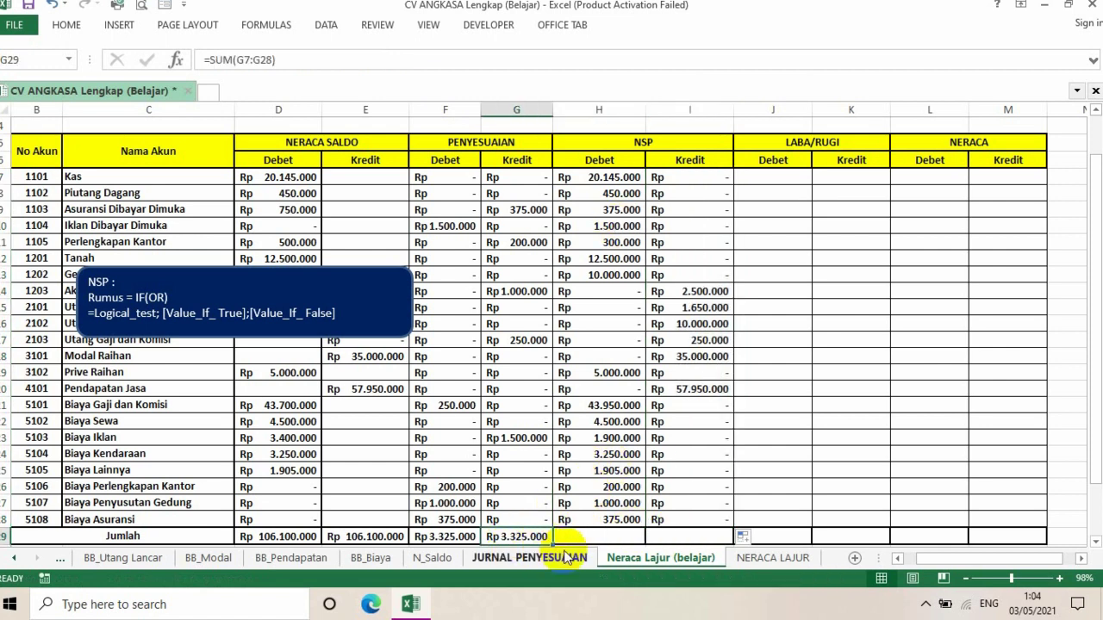
left_click_drag(552, 543, 722, 540)
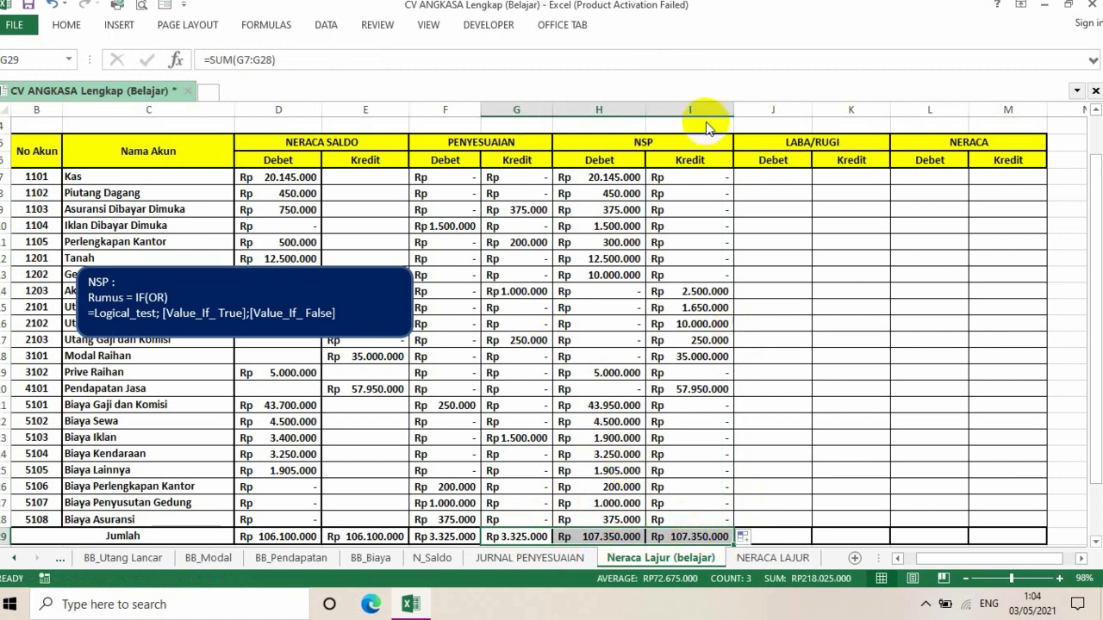
- Move the blue NSP note back below the table, and the orange LABA/RUGI note up over columns C to E, around rows 10 to 14
mouse_move(362, 299)
left_mouse_down()
mouse_move(386, 476)
mouse_move(369, 598)
mouse_move(266, 557)
mouse_move(260, 575)
mouse_move(405, 561)
mouse_move(376, 531)
mouse_move(419, 284)
mouse_move(330, 114)
mouse_move(319, 103)
mouse_move(319, 170)
mouse_move(285, 143)
left_mouse_up()
left_click_drag(1094, 387, 1086, 280)
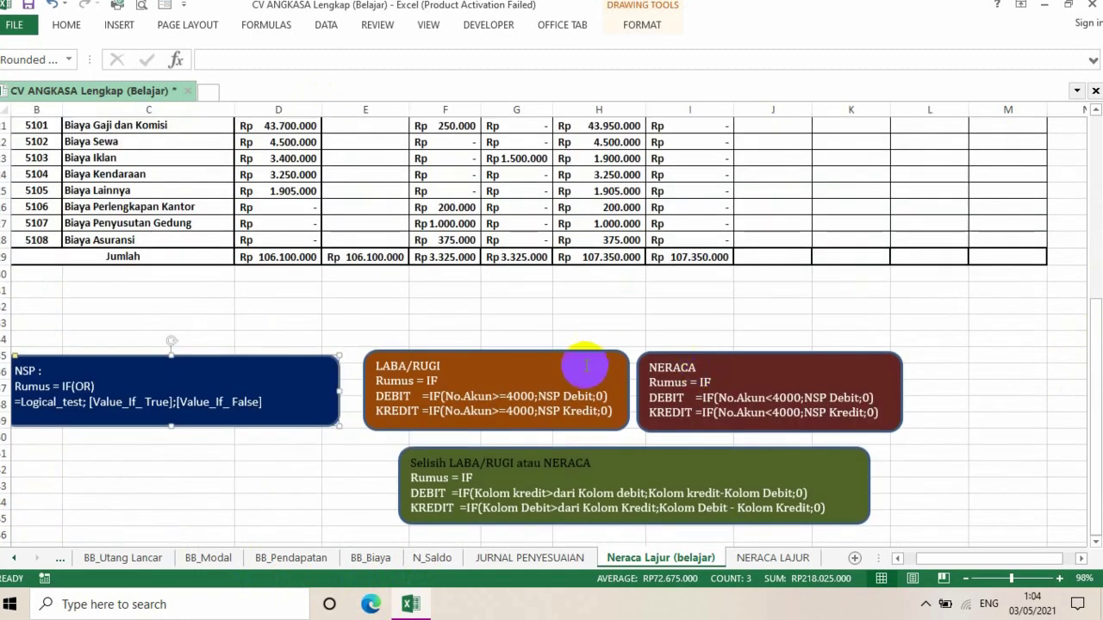
left_click(577, 363)
left_click_drag(540, 353, 401, 126)
left_click_drag(1091, 362, 1086, 202)
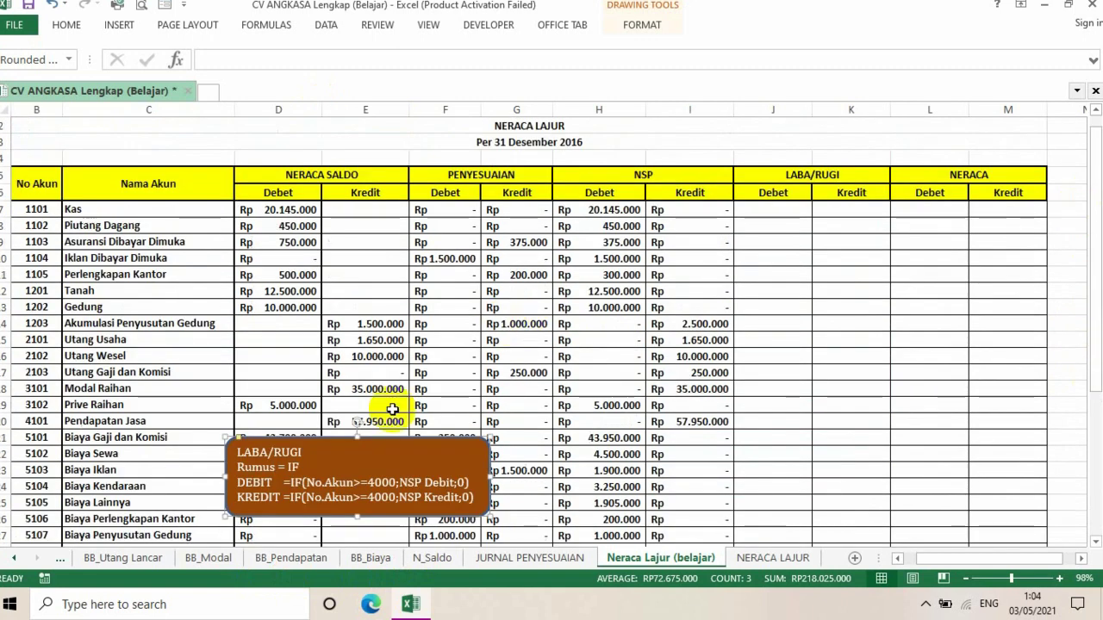
left_click_drag(393, 446, 273, 249)
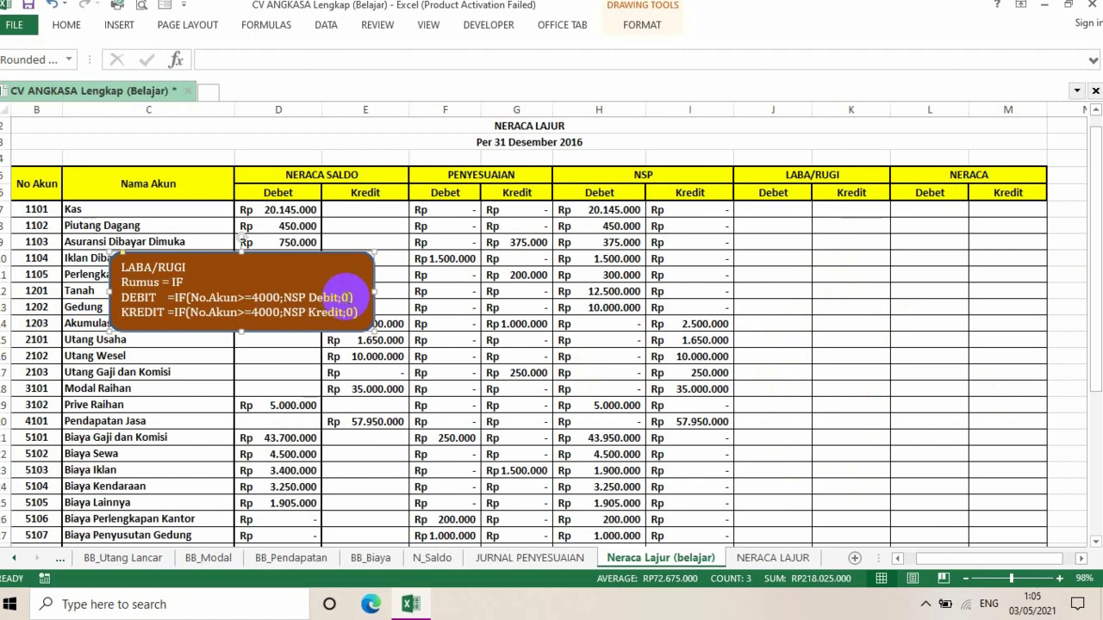
- Enter =IF(B7>=4000;H7;0) in the Laba/Rugi Debet cell J7, and fill it down to J28
left_click(788, 210)
type("=")
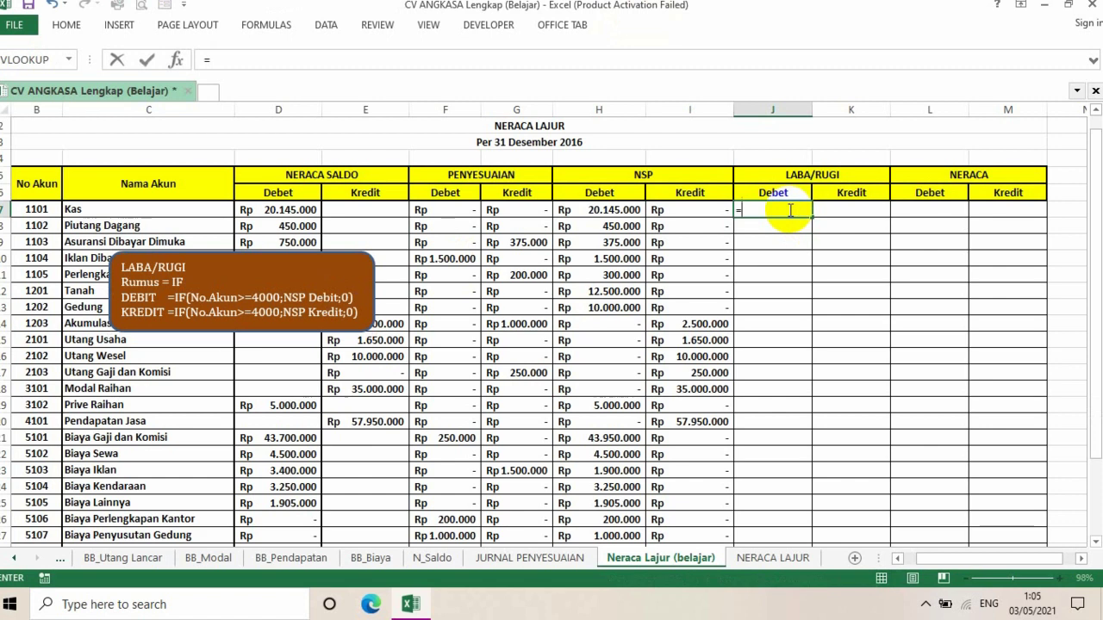
type("if(")
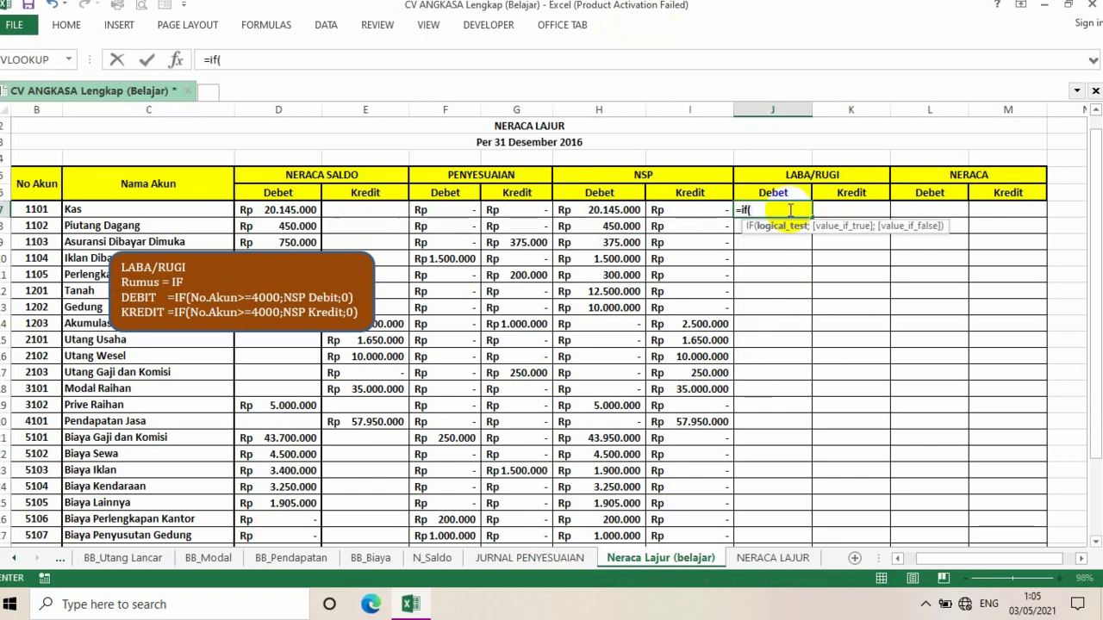
left_click(29, 209)
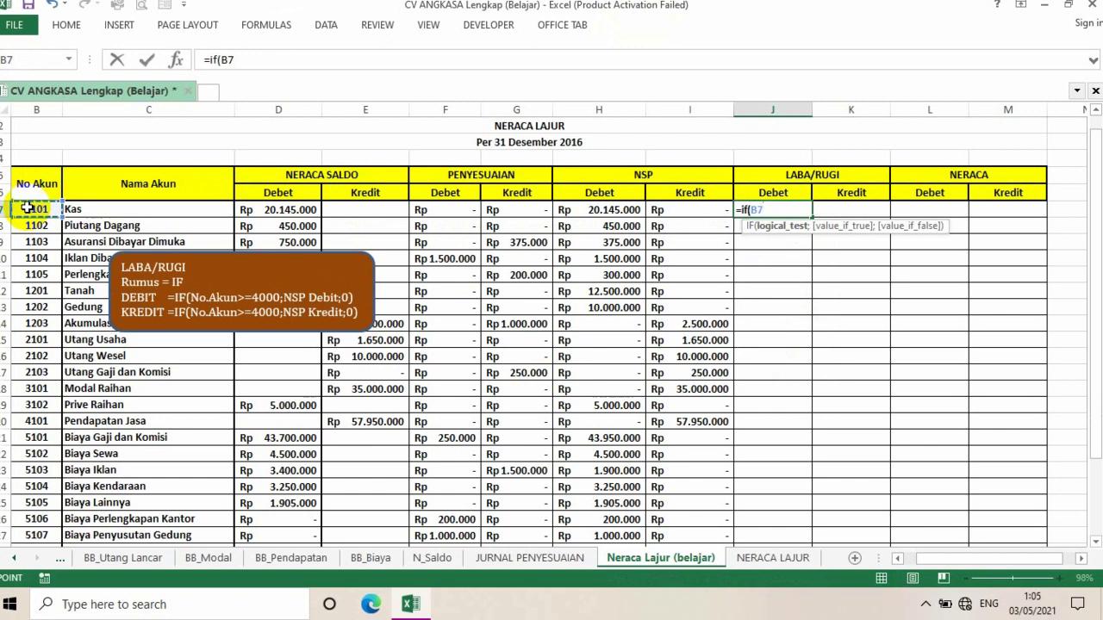
type(">=40")
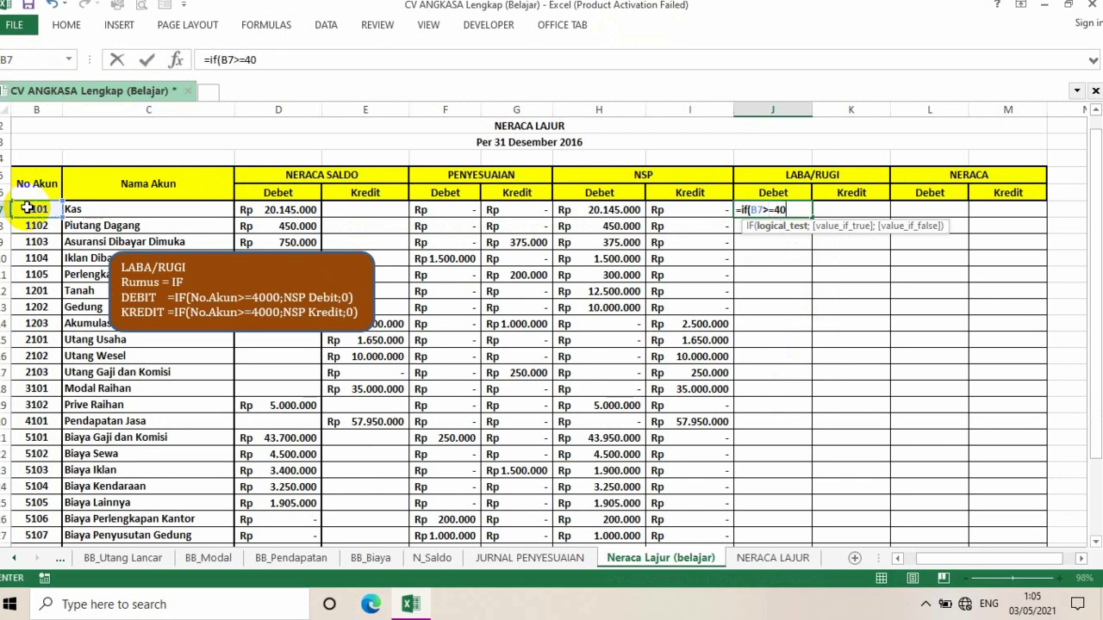
type("00;")
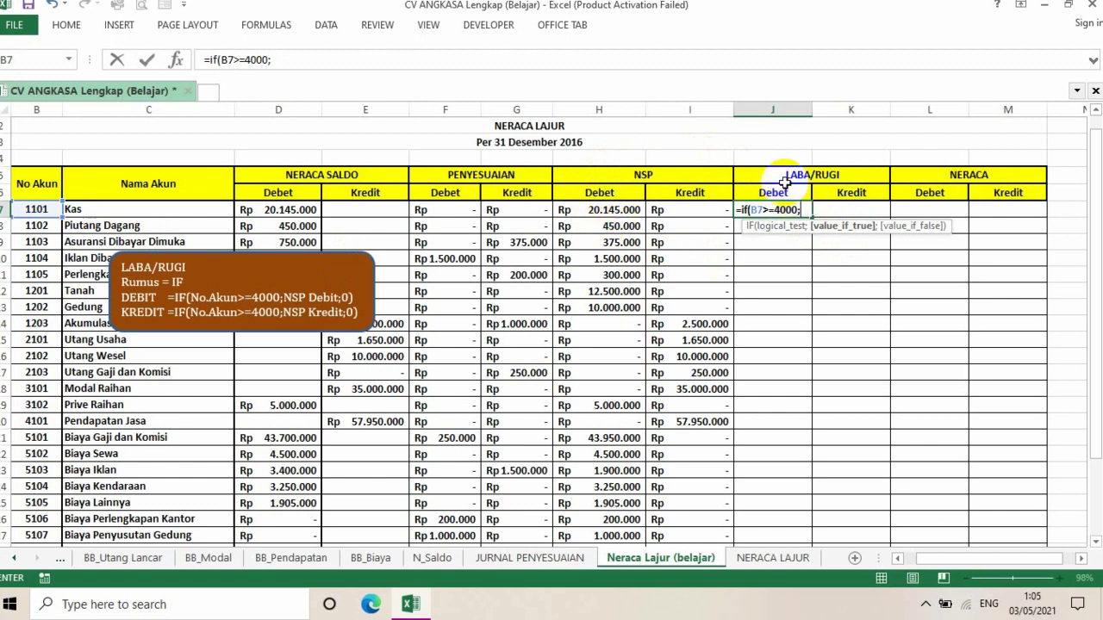
left_click(601, 210)
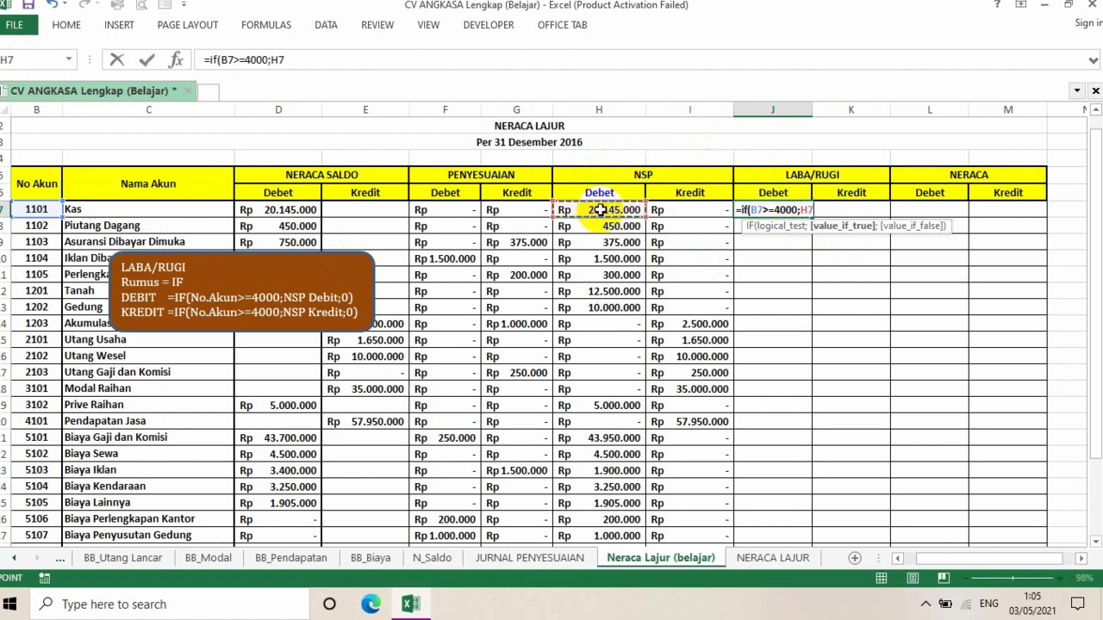
type(";")
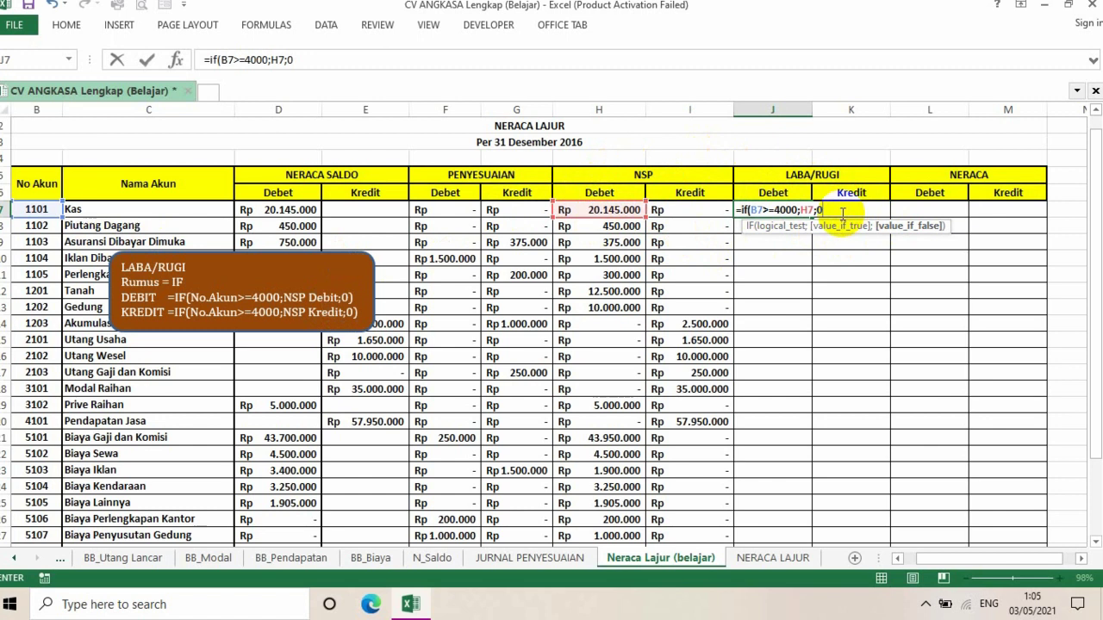
type("0)")
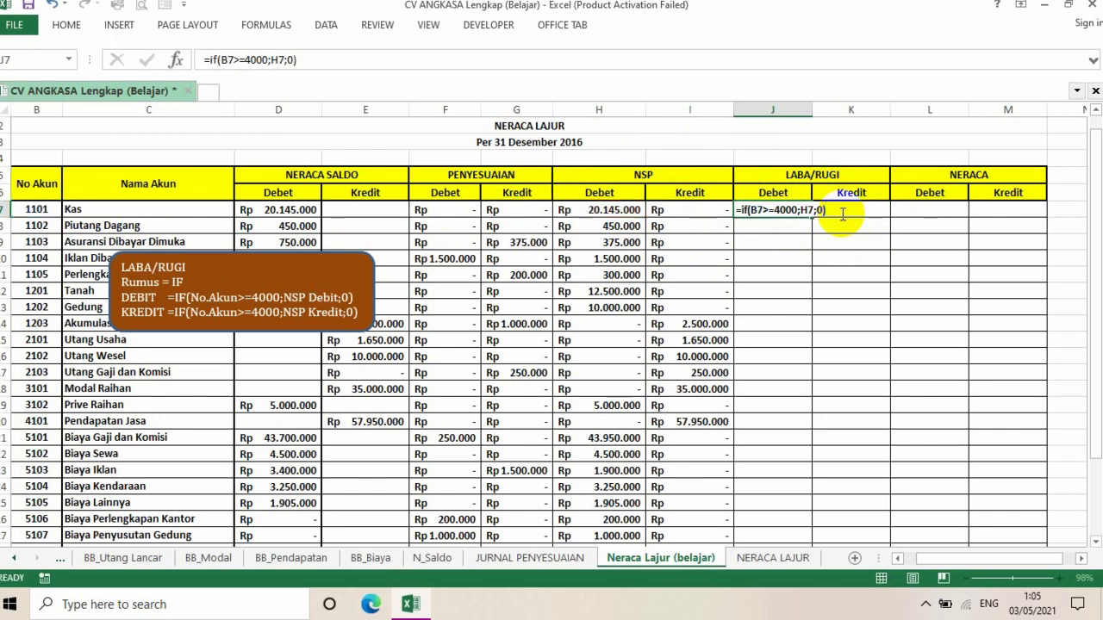
key("Return")
left_click(796, 212)
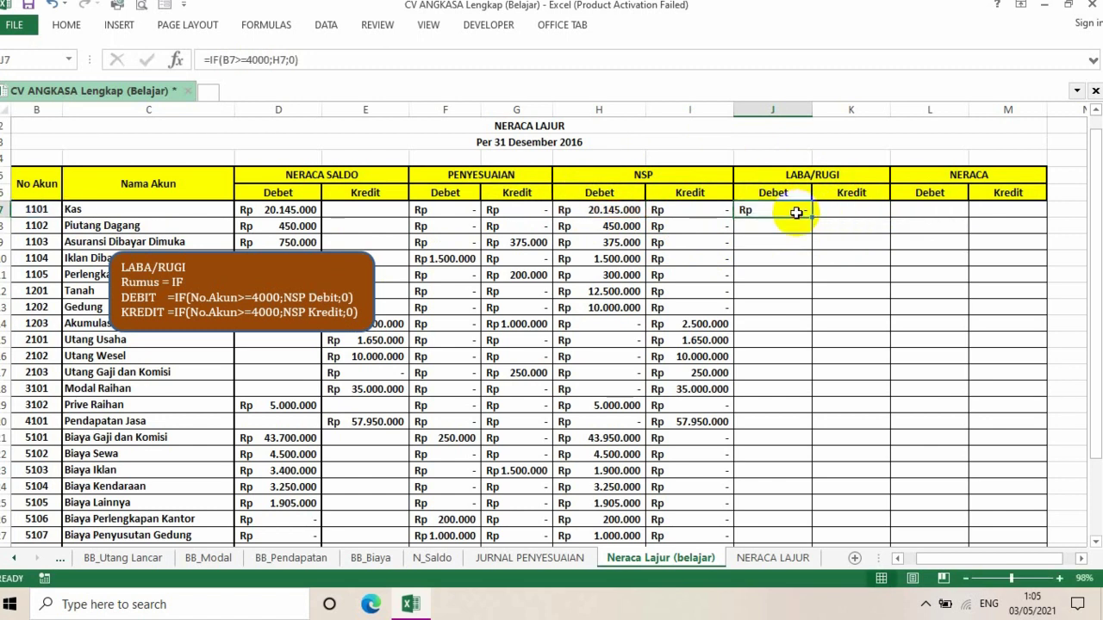
left_click_drag(811, 219, 784, 508)
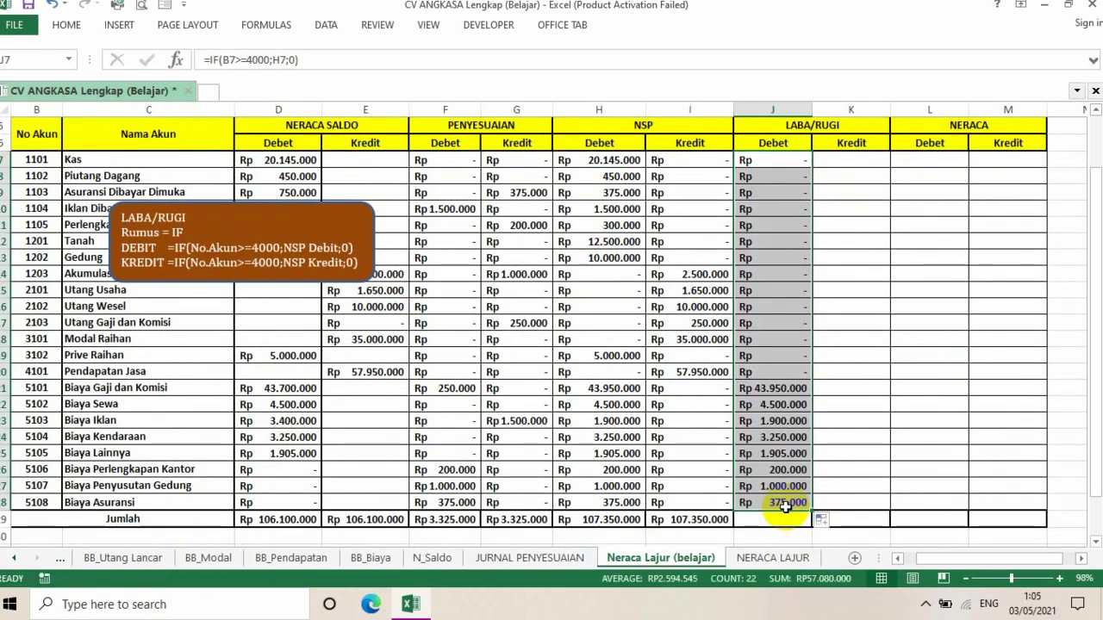
- Enter =IF(B7>=4000;I7;0) in the Laba/Rugi Kredit cell K7, and fill it down to K28
left_click(855, 160)
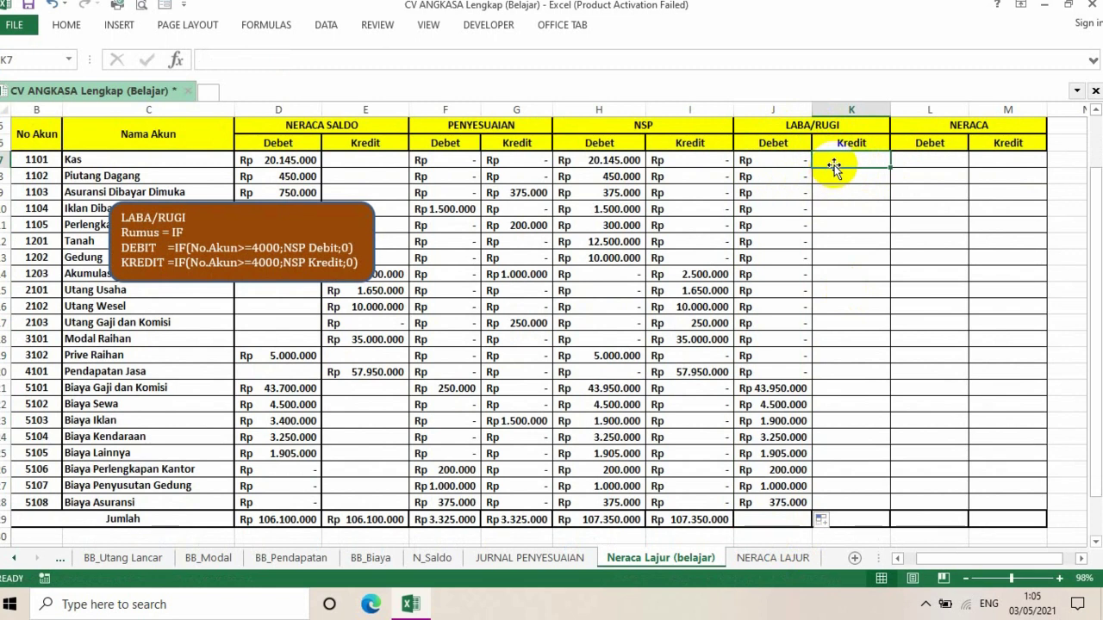
type("=")
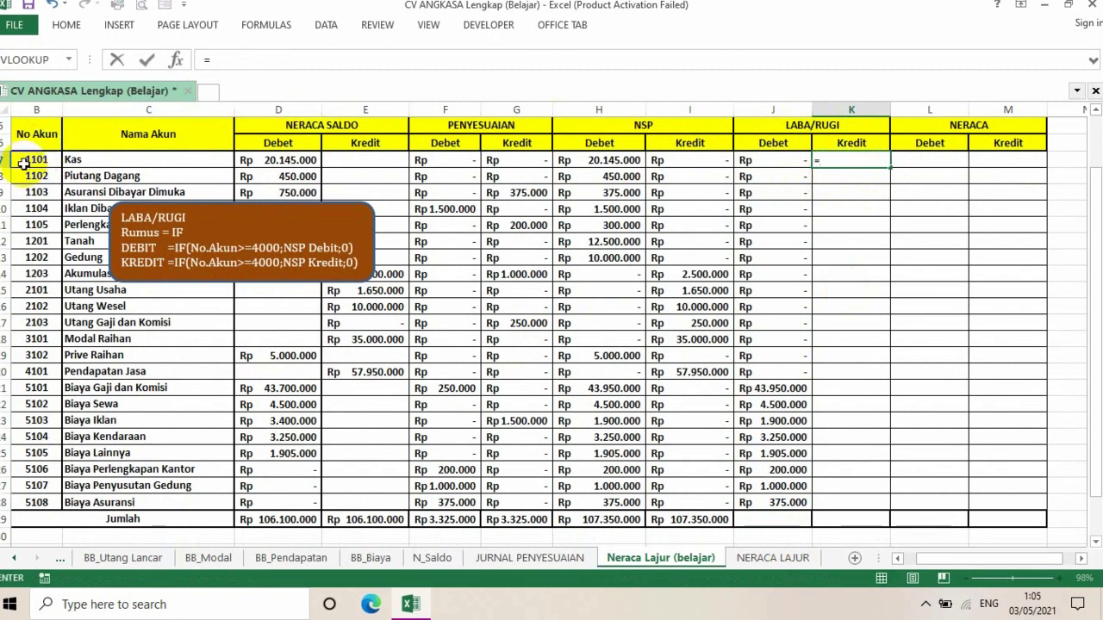
type("if(")
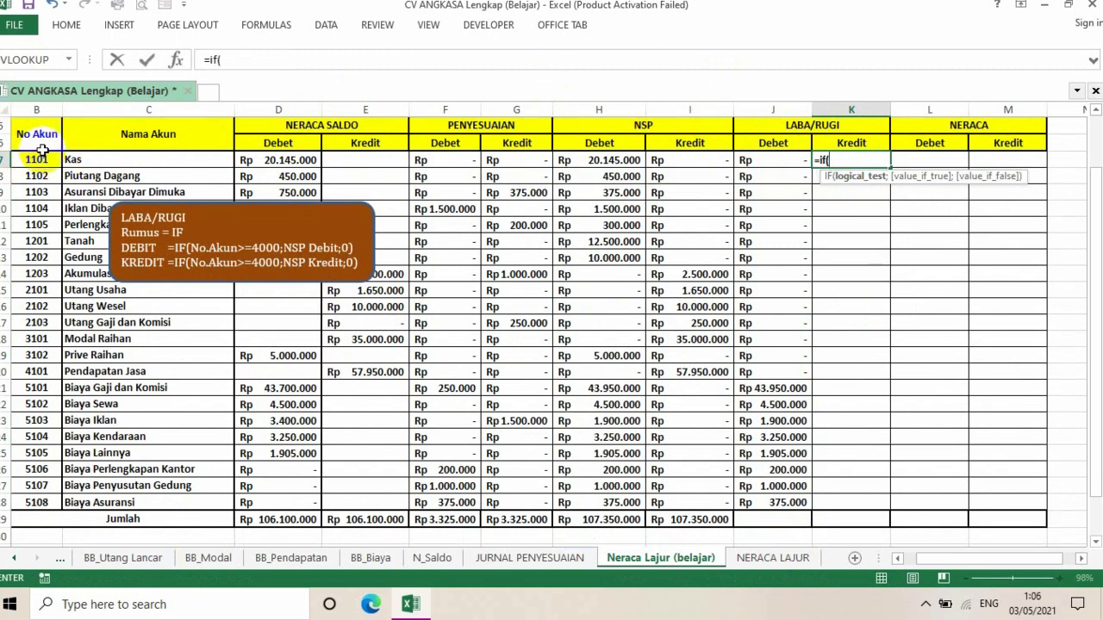
left_click(34, 159)
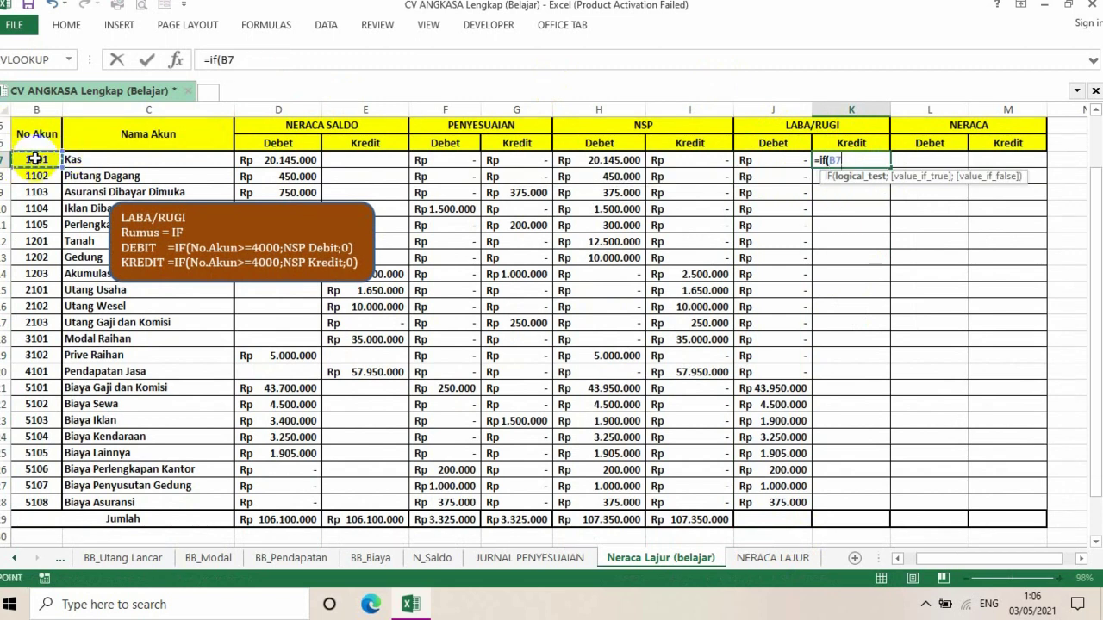
type(">=4000")
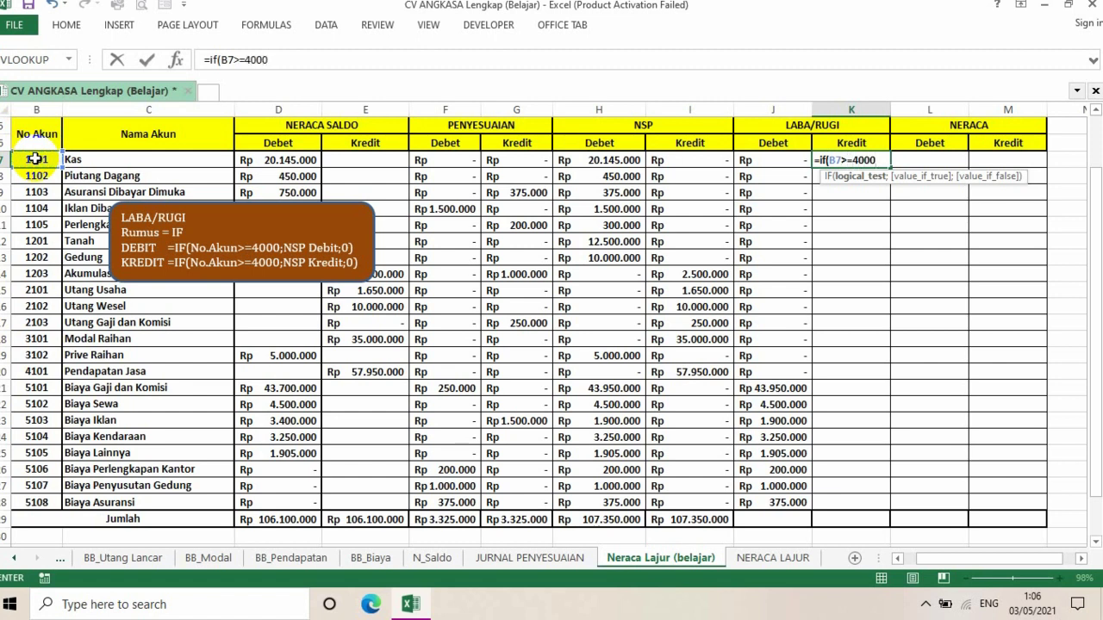
type(";")
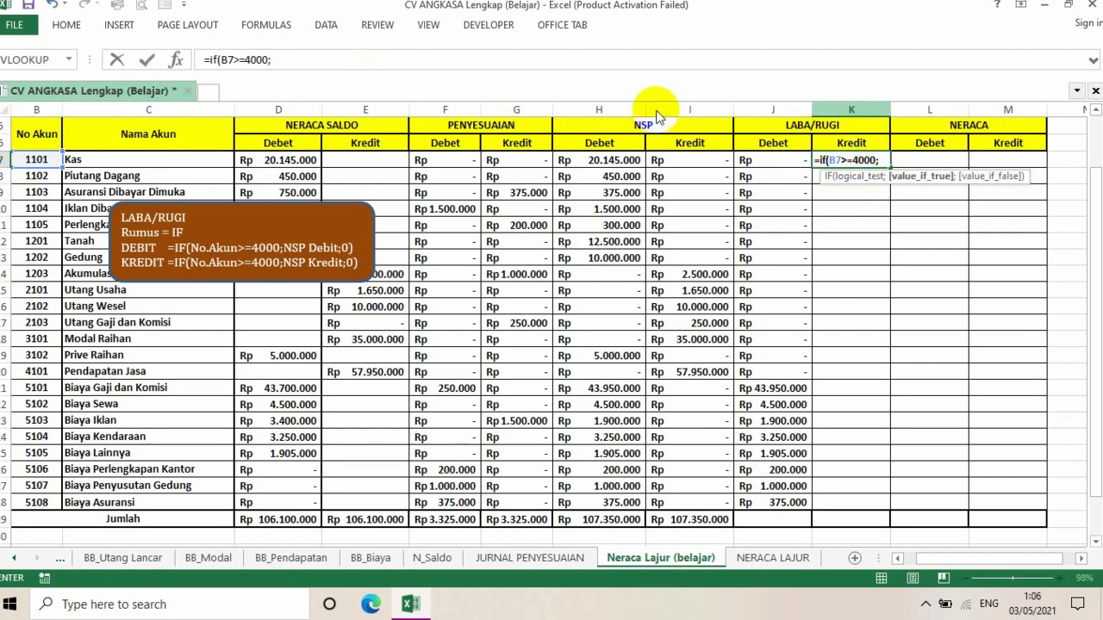
left_click(702, 160)
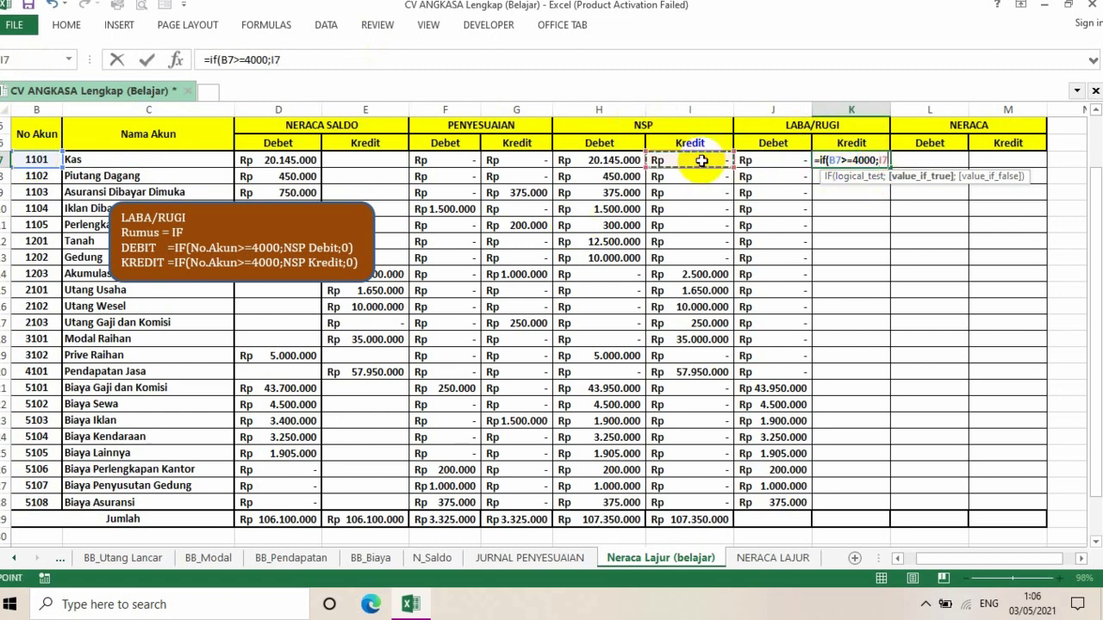
type(";")
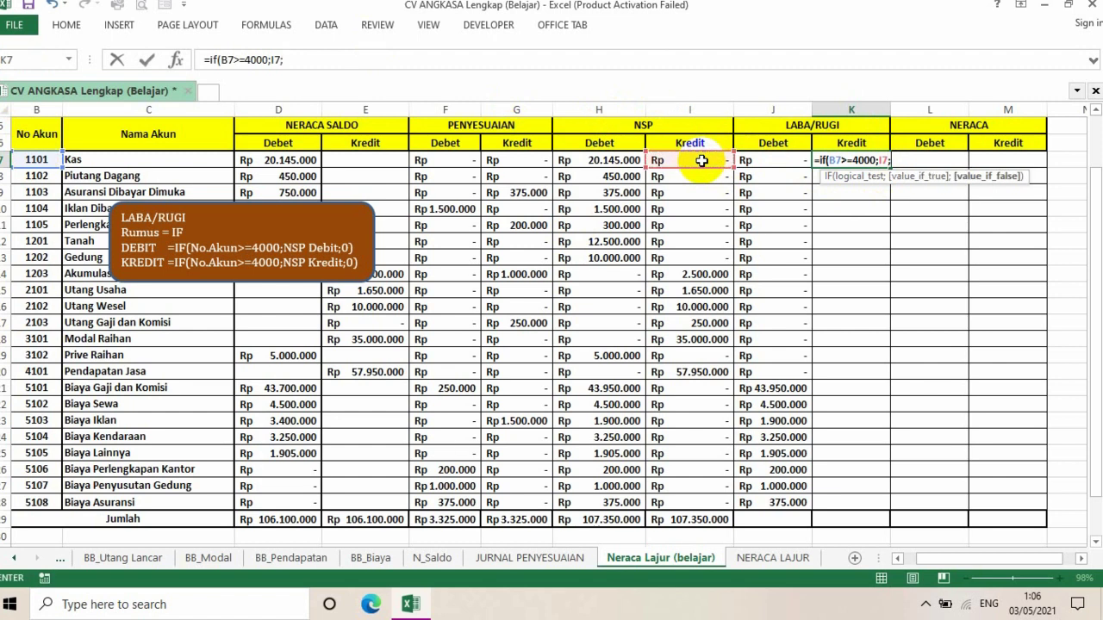
type("0)")
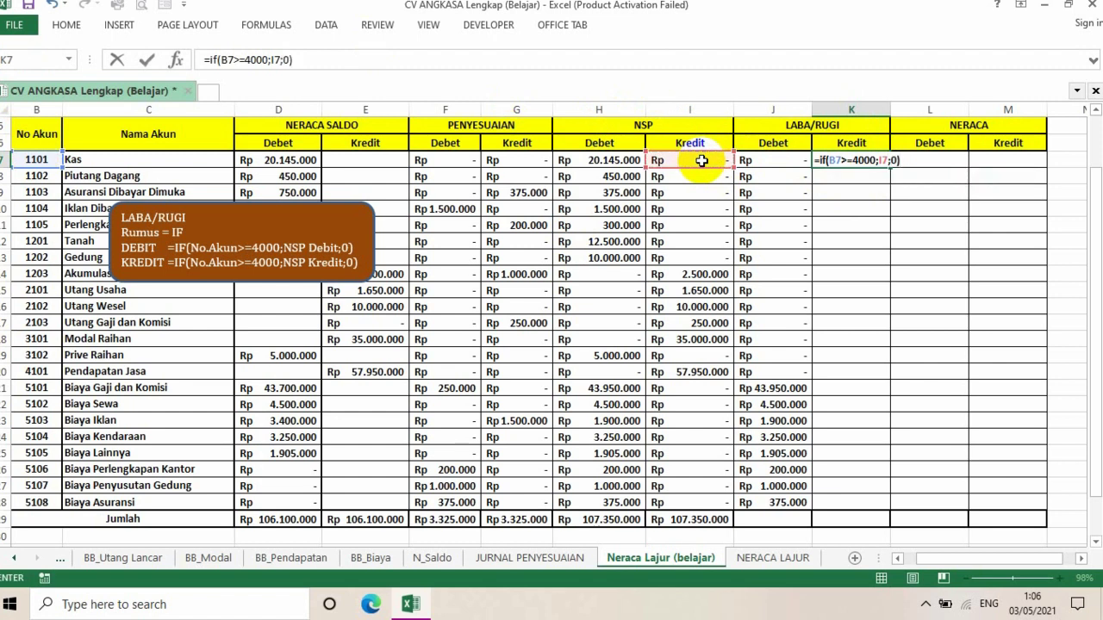
key("Return")
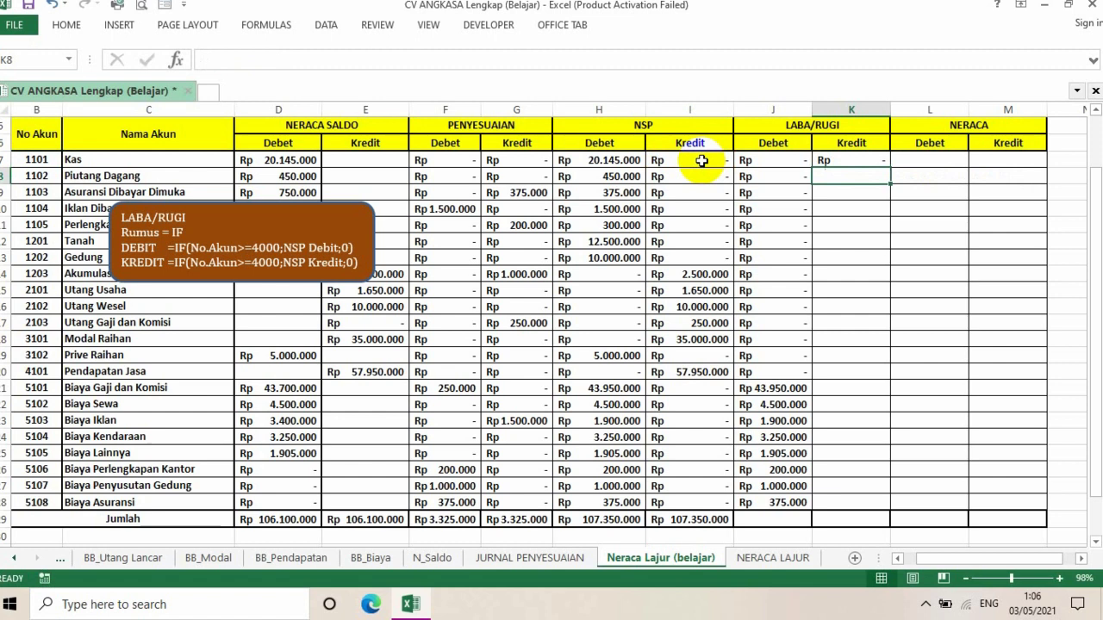
left_click(854, 155)
left_click_drag(890, 168, 857, 505)
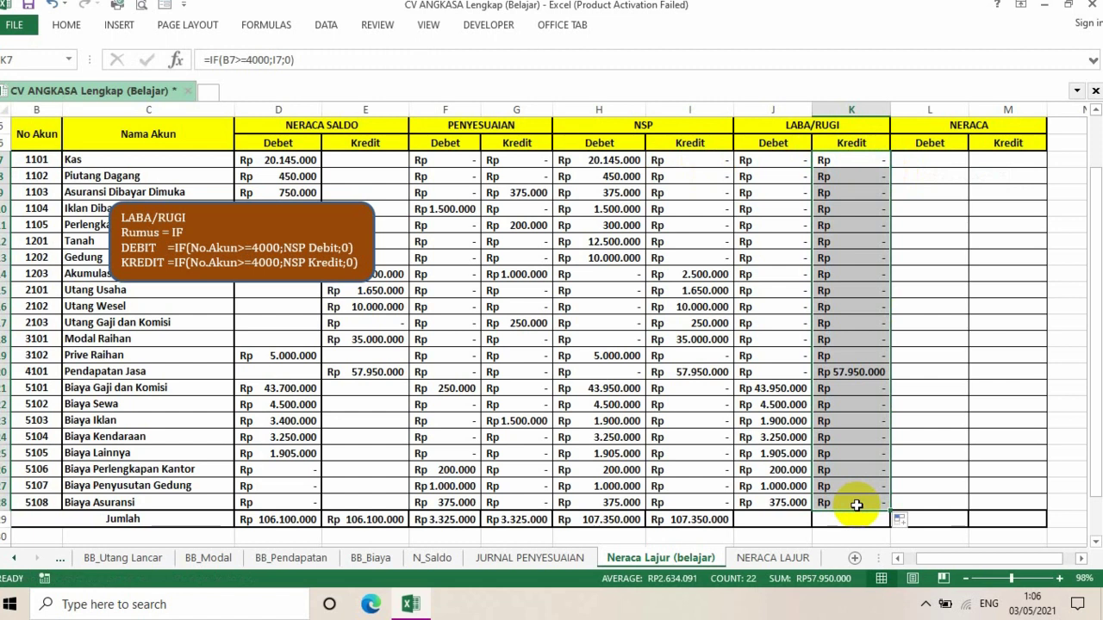
- Fill the Jumlah SUM formula from I29 across the Laba/Rugi Debet and Kredit totals in J29 and K29
left_click(705, 520)
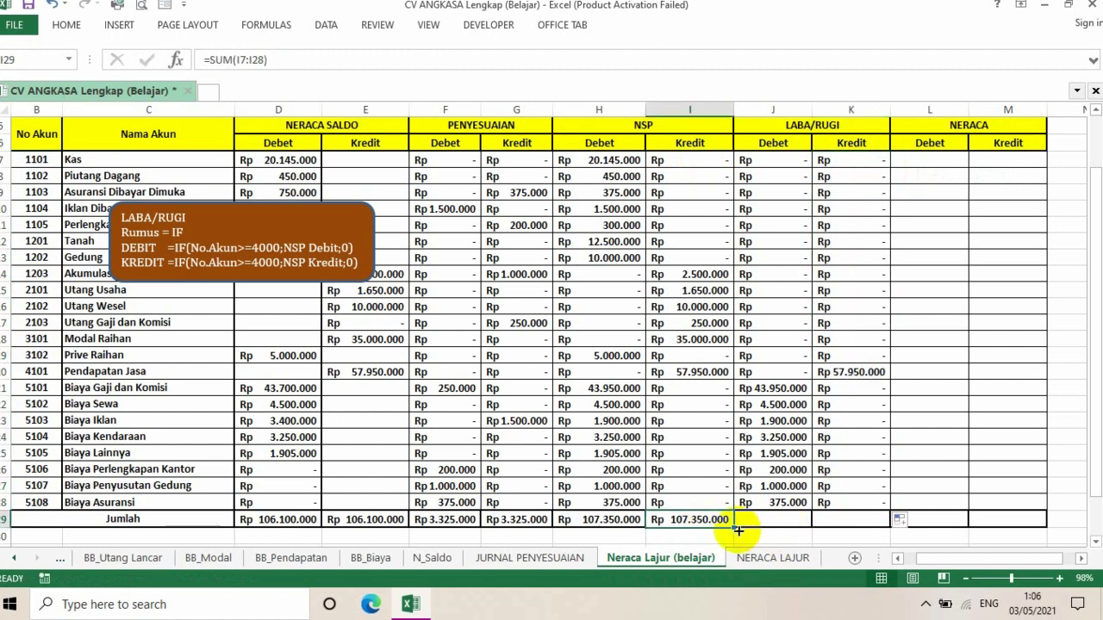
left_click_drag(734, 527, 862, 524)
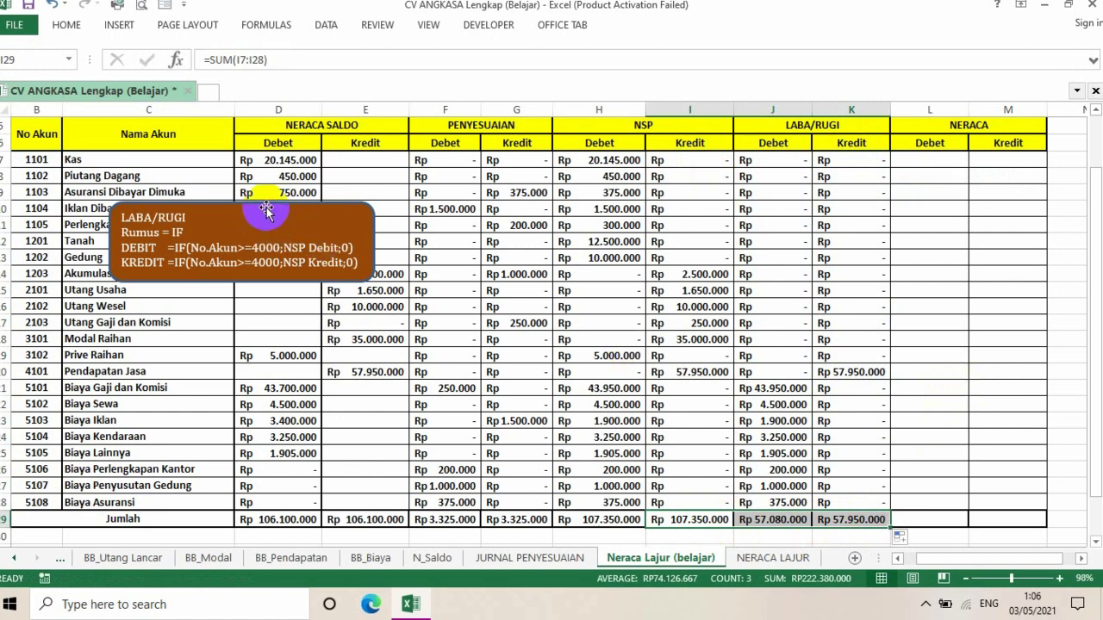
- Move the orange LABA/RUGI note back below the table, and the dark red NERACA note up over columns C to E, around rows 13 to 17
mouse_move(267, 208)
left_mouse_down()
mouse_move(320, 486)
mouse_move(347, 562)
mouse_move(439, 358)
mouse_move(507, 359)
left_mouse_up()
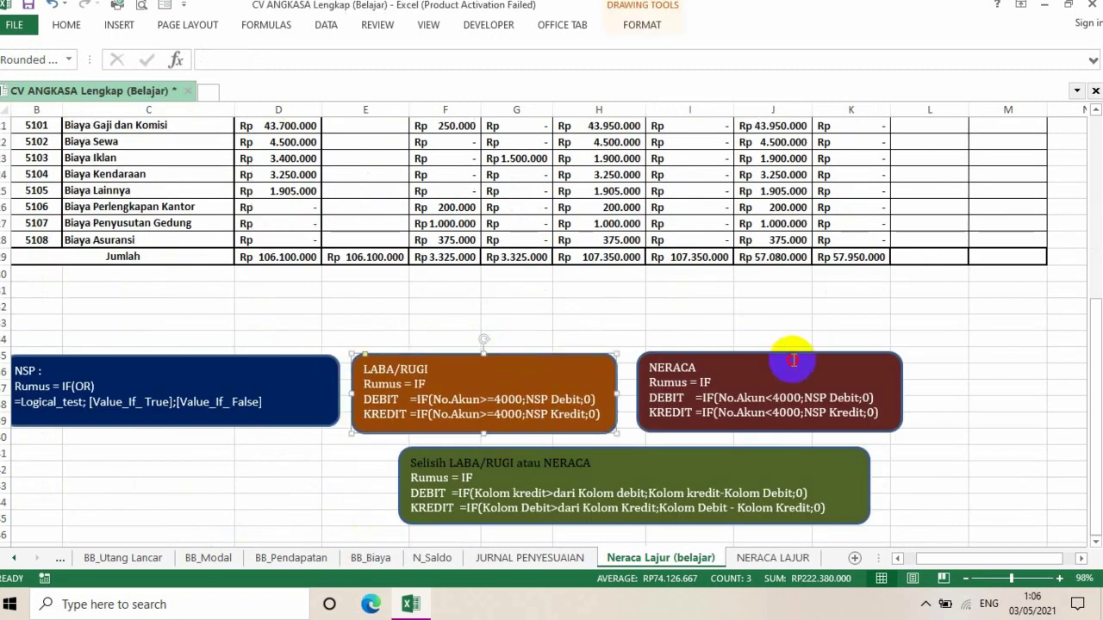
left_click_drag(783, 352, 353, 129)
left_click_drag(434, 123, 375, 268)
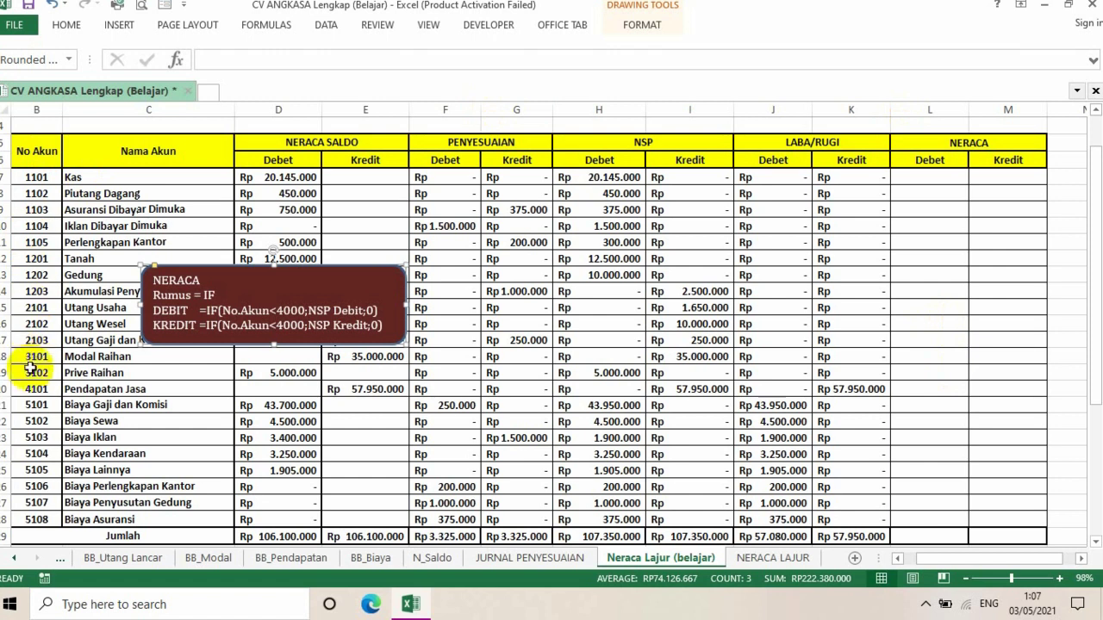
- Enter =IF(B7<4000;H7;0) in the Neraca Debet cell L7
left_click(922, 181)
type("=")
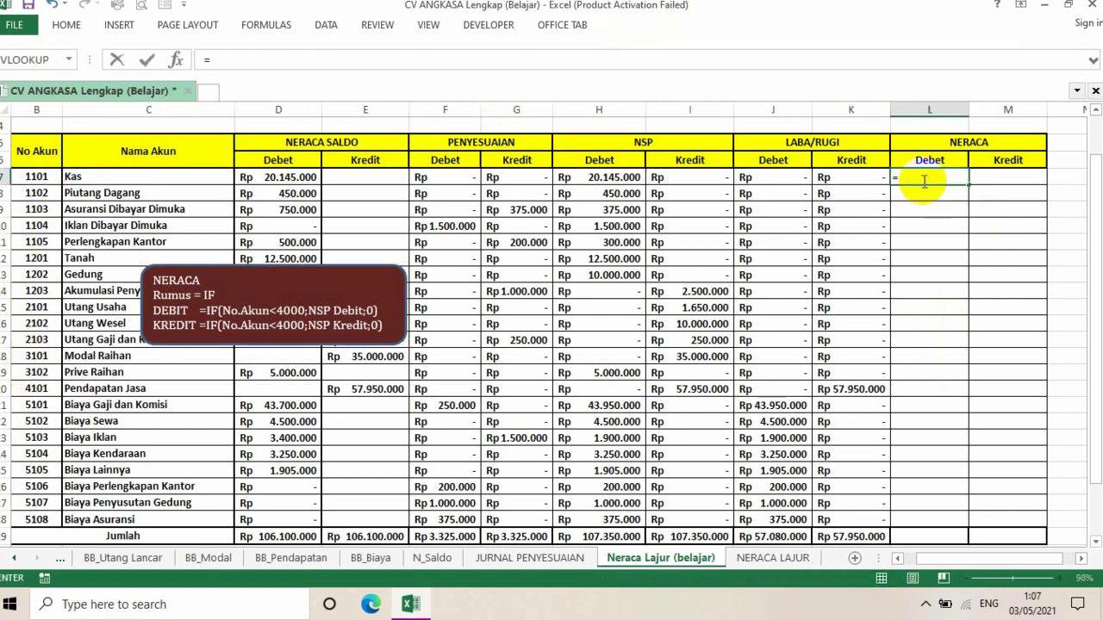
type("if")
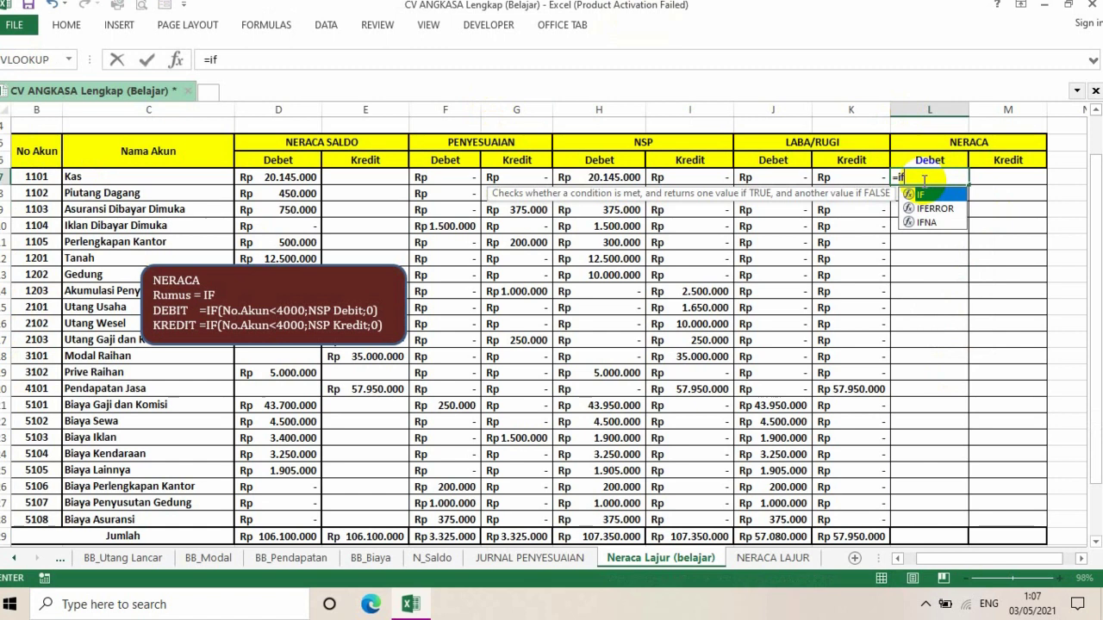
type("(")
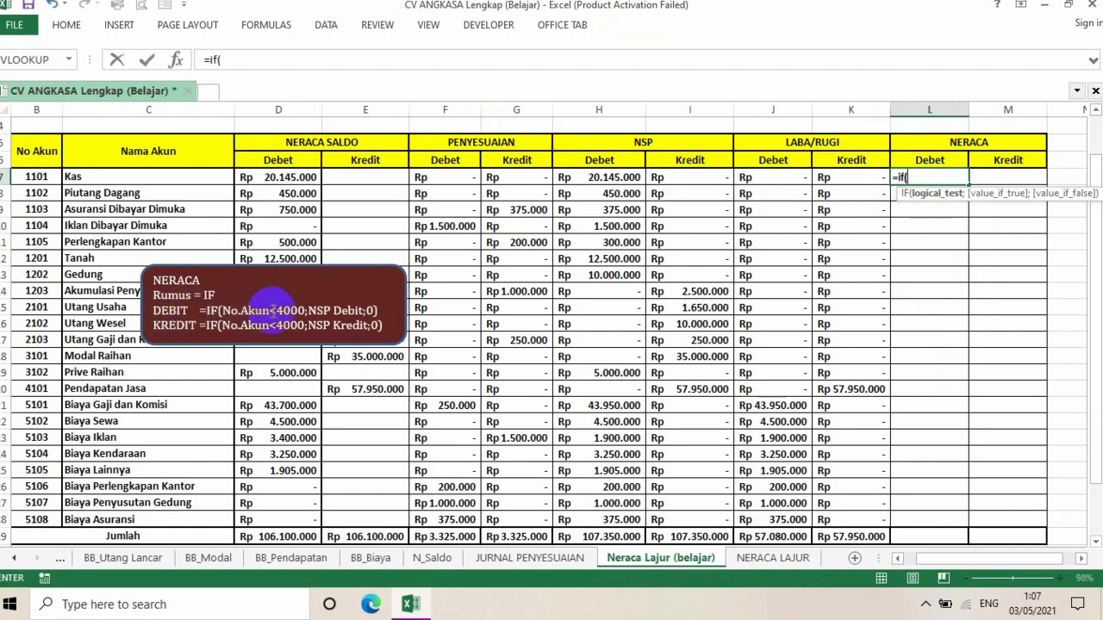
left_click(43, 175)
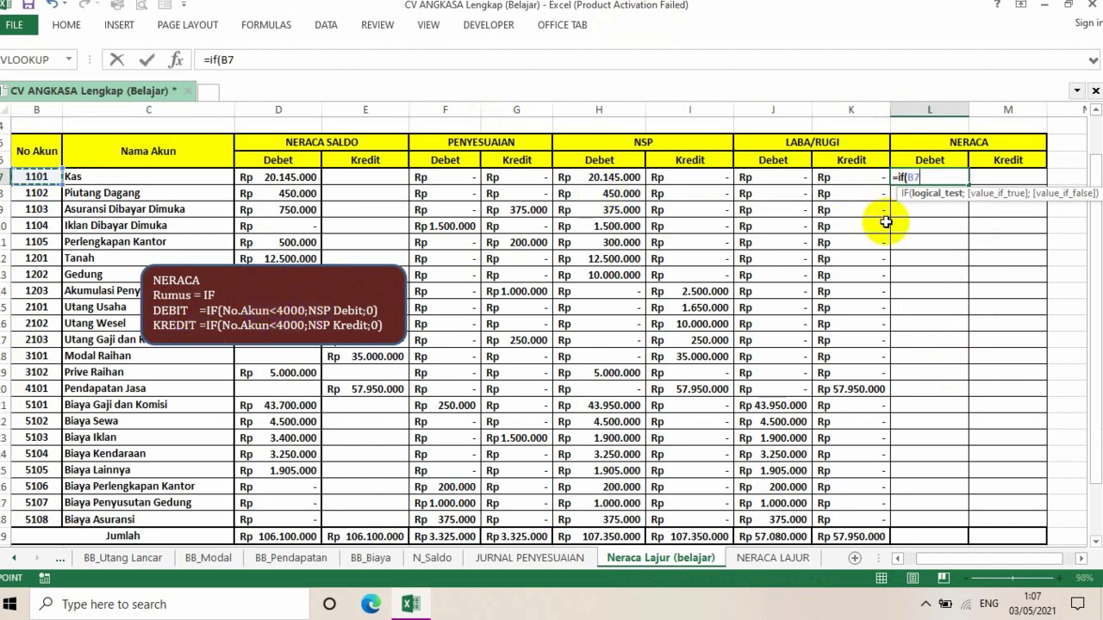
type("<400")
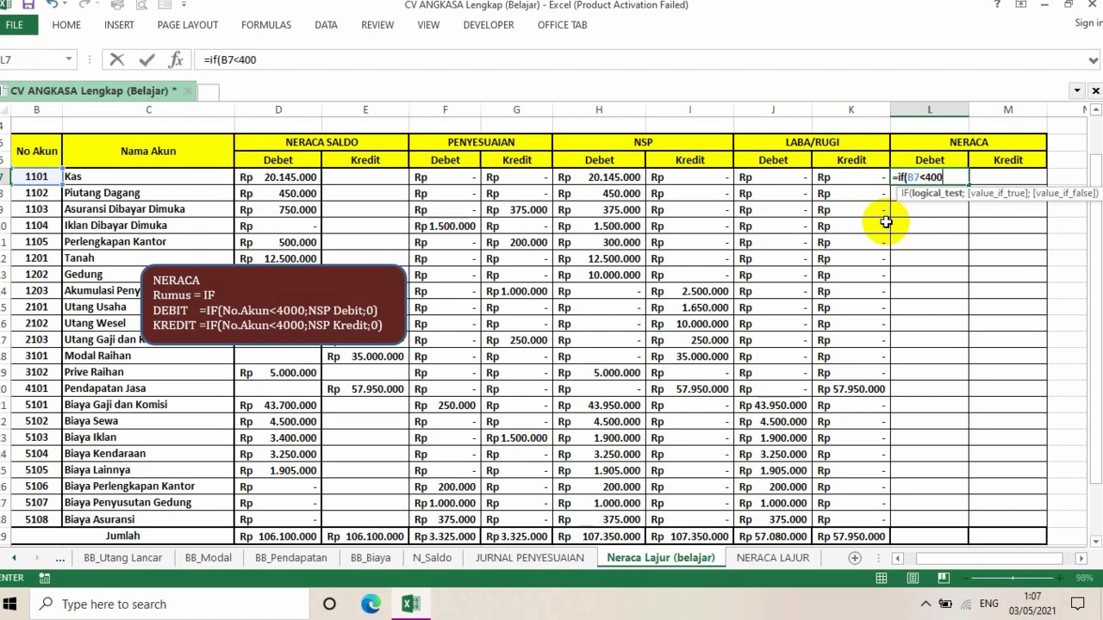
type("0;")
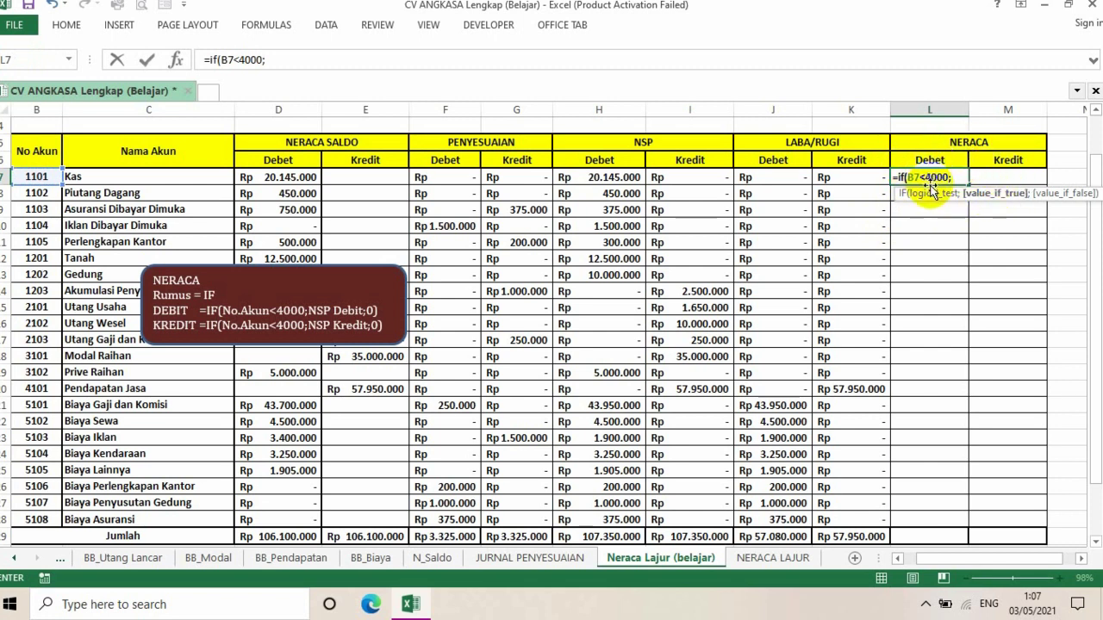
left_click(601, 176)
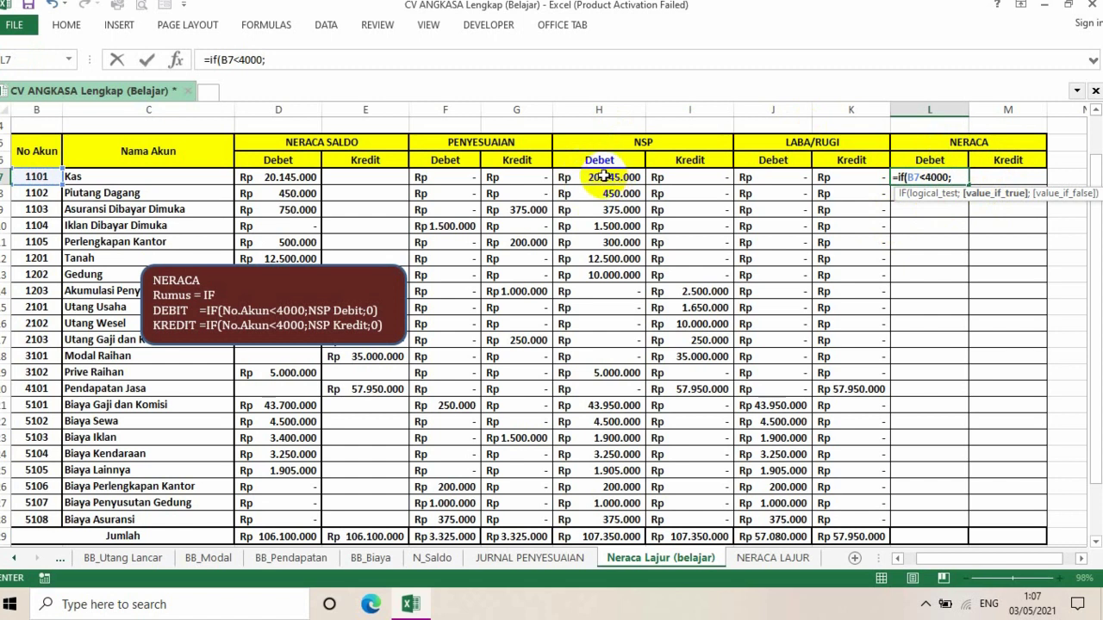
type(";")
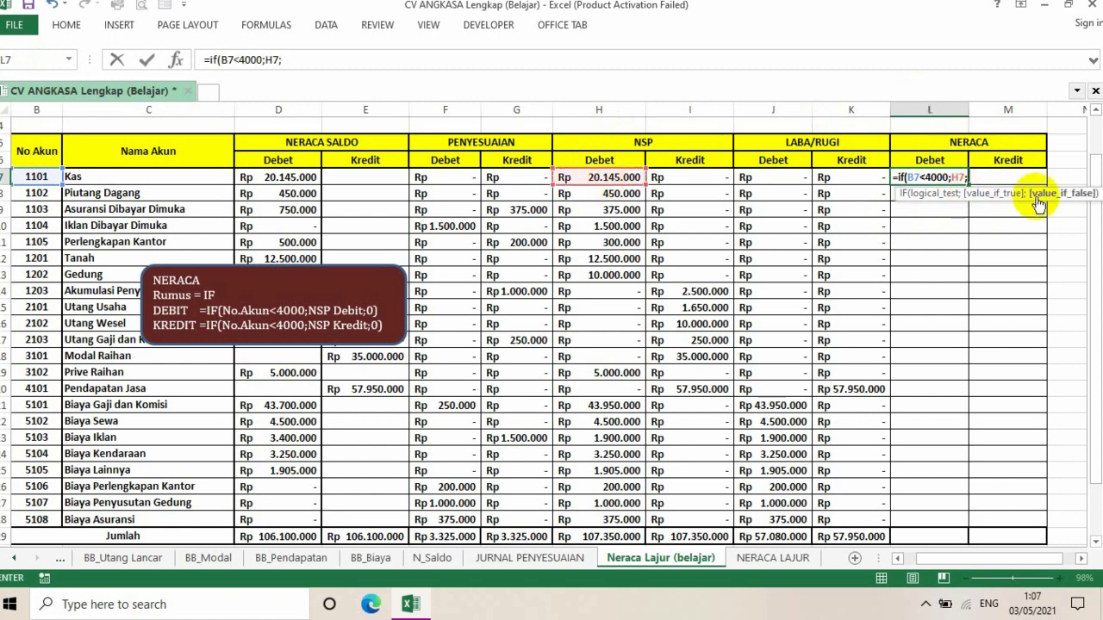
type("0)")
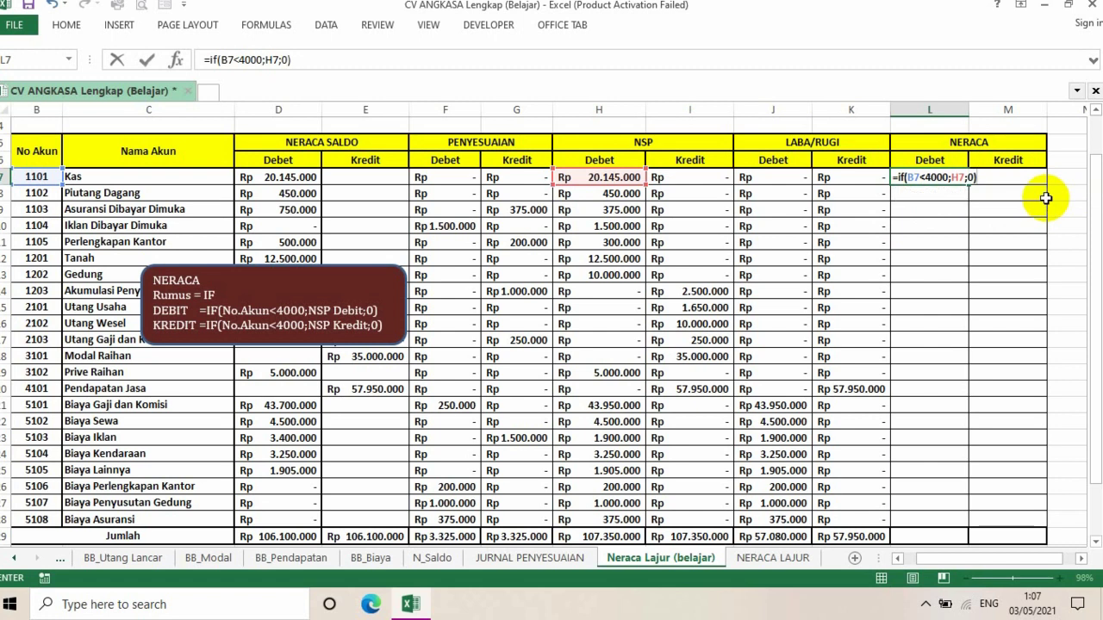
key("Return")
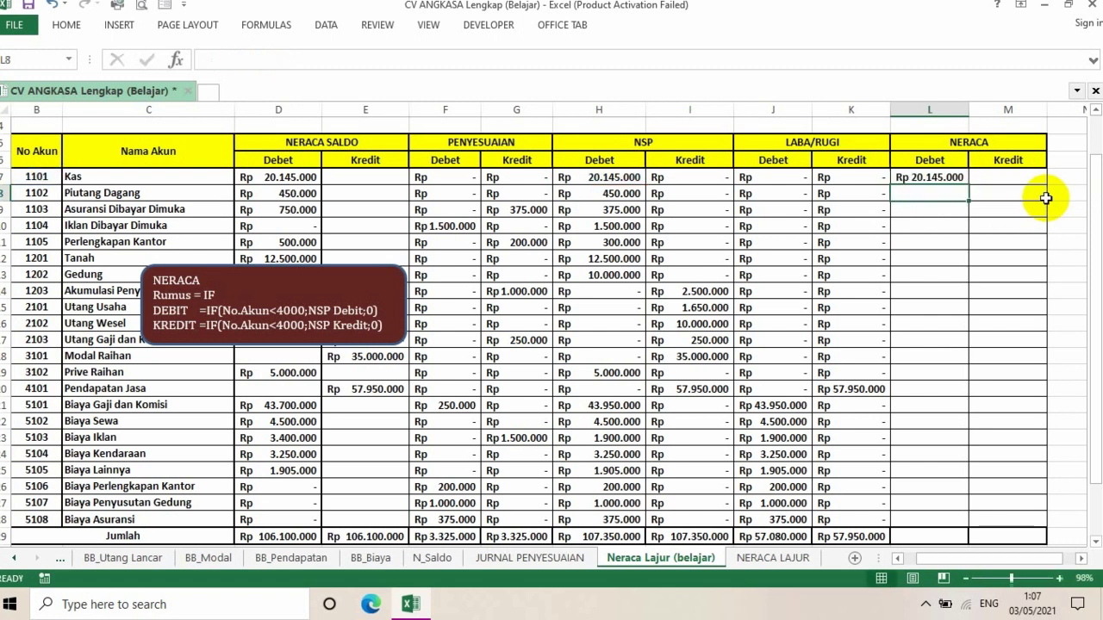
- Fill the Neraca Debet formula from L7 down to L28
left_click(943, 178)
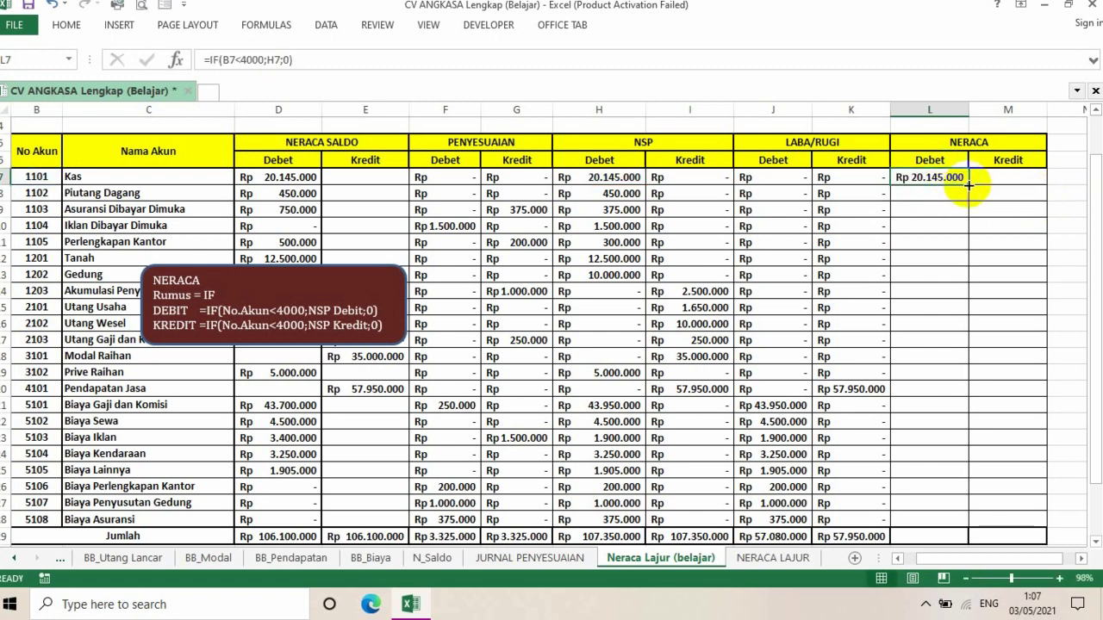
left_click_drag(970, 185, 945, 521)
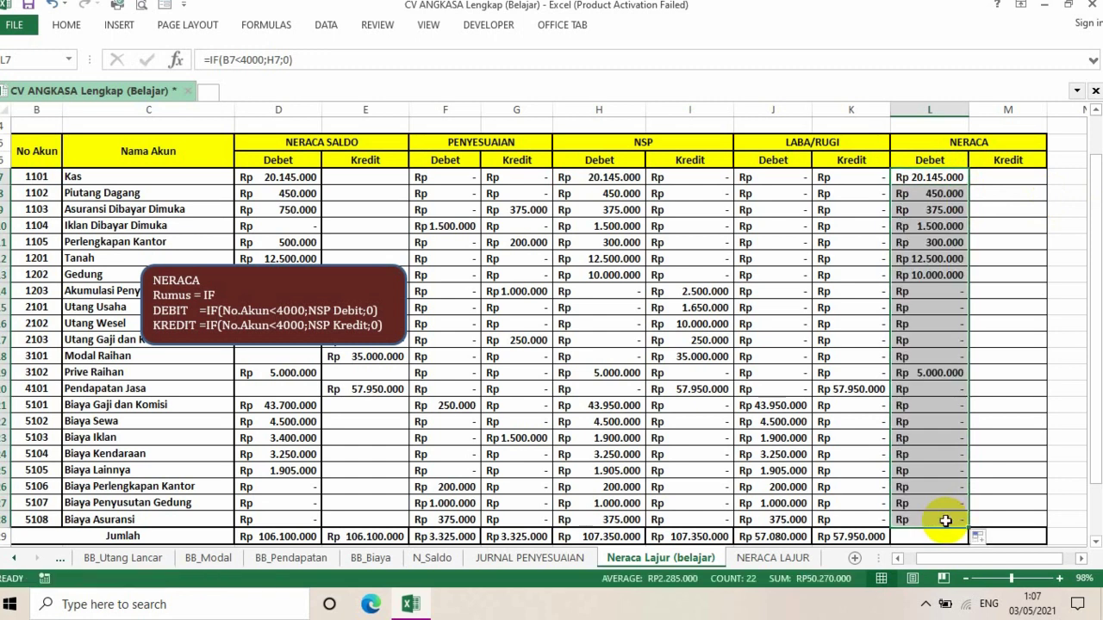
- Enter =IF(B7<4000;I7;0) in the Neraca Kredit cell M7, and fill it down to M28
left_click(1018, 178)
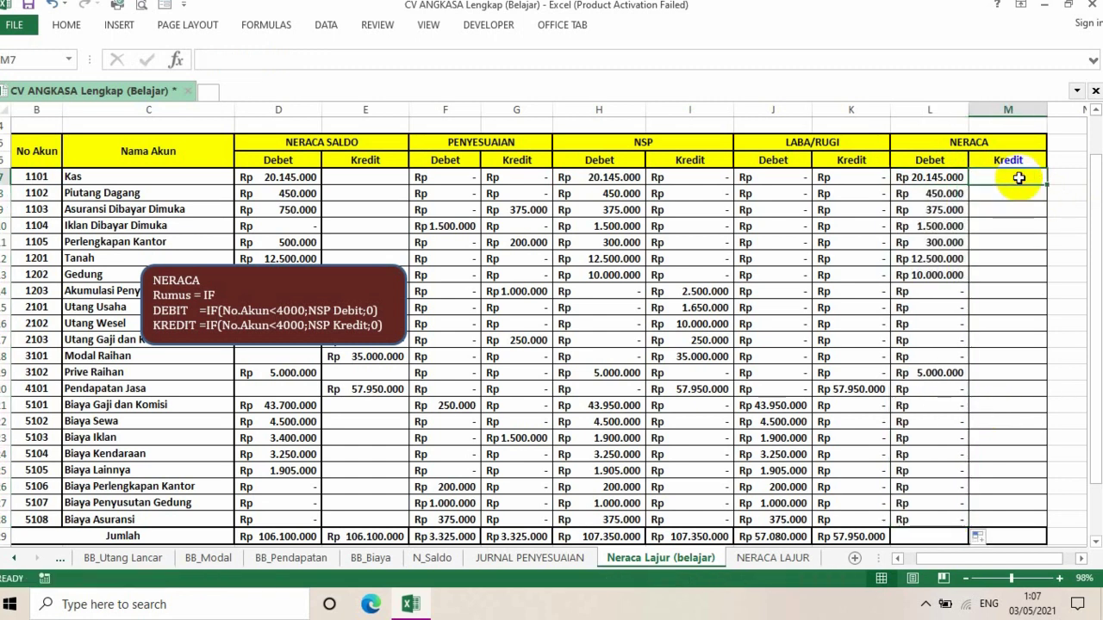
type("=")
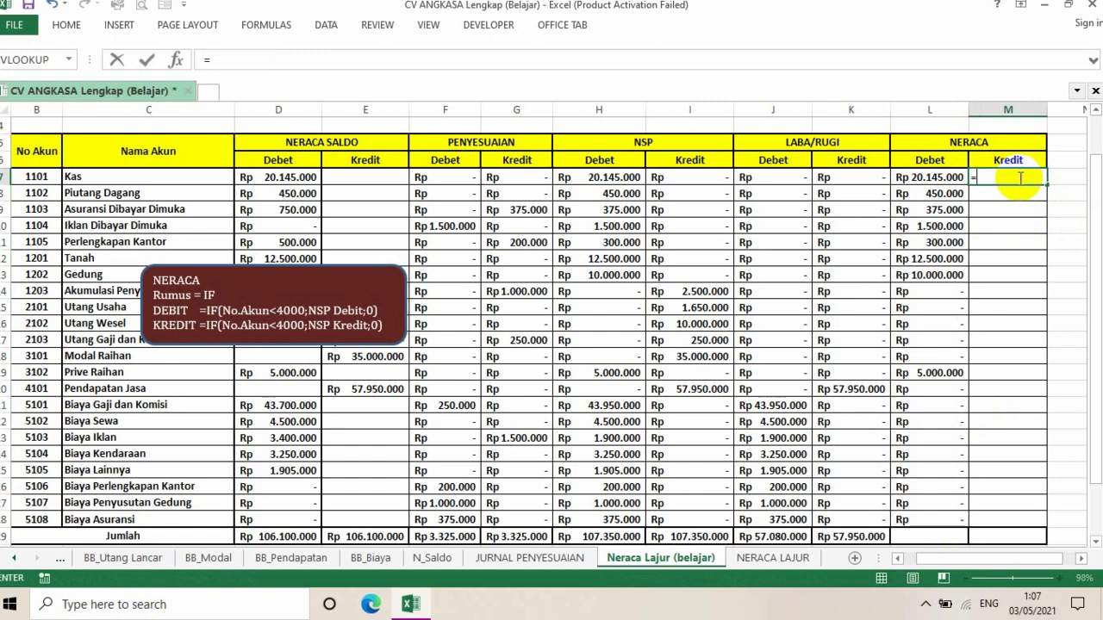
type("if(")
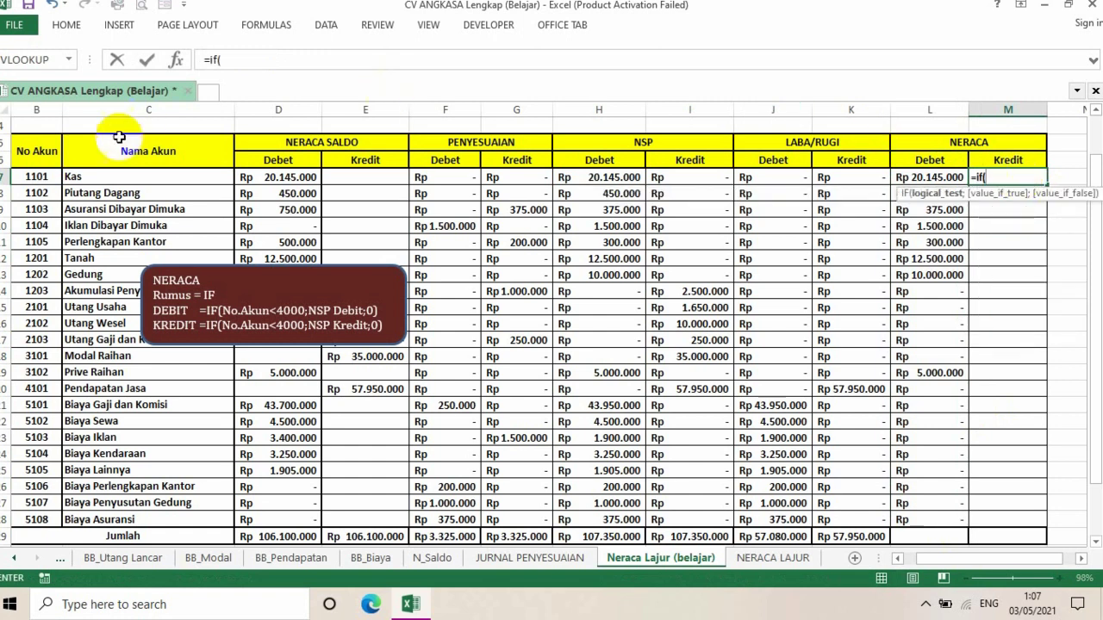
left_click(38, 176)
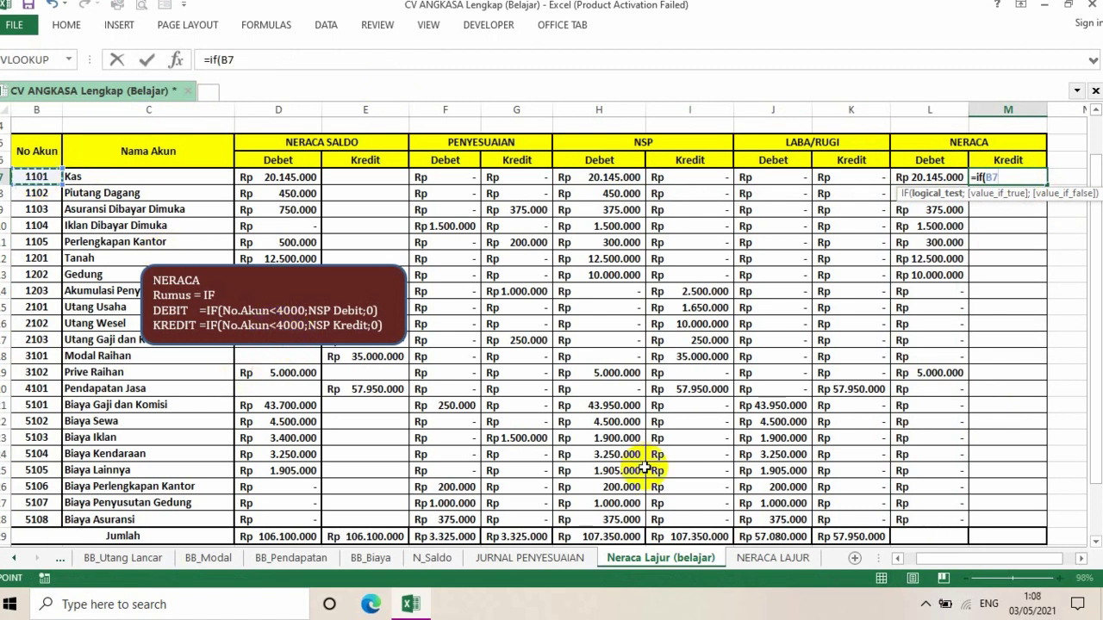
type("<")
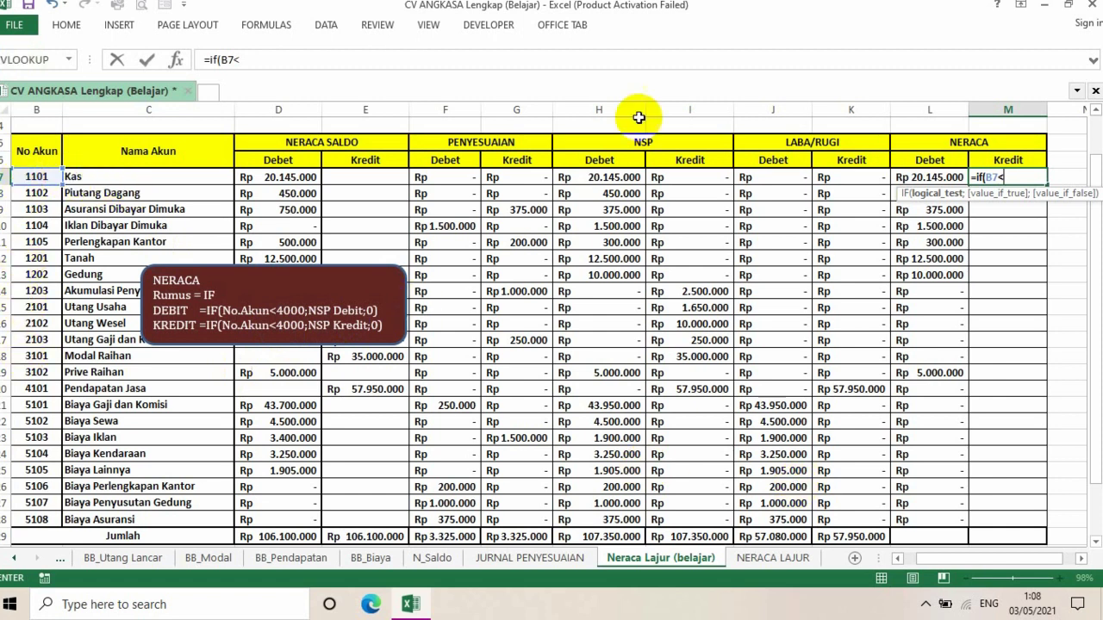
type("400")
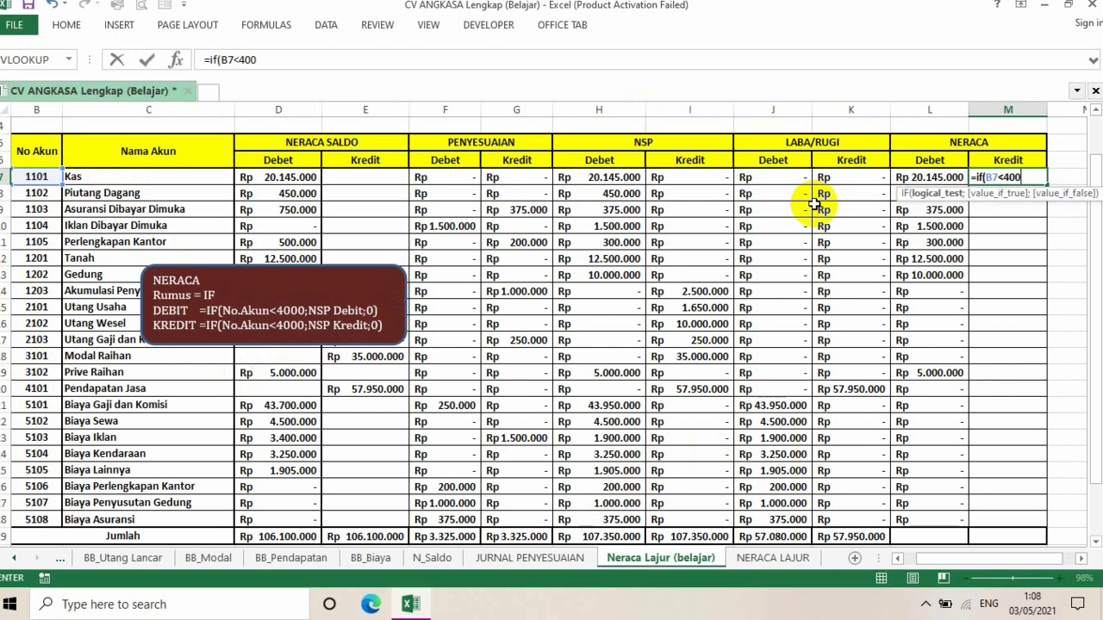
type("0;")
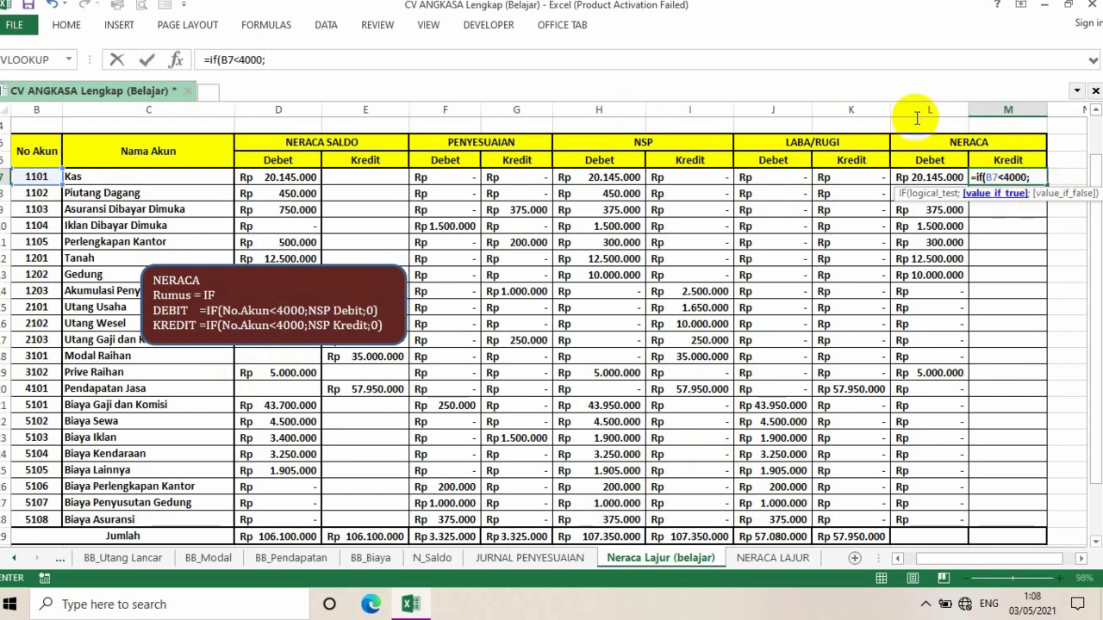
left_click(691, 178)
type(";0")
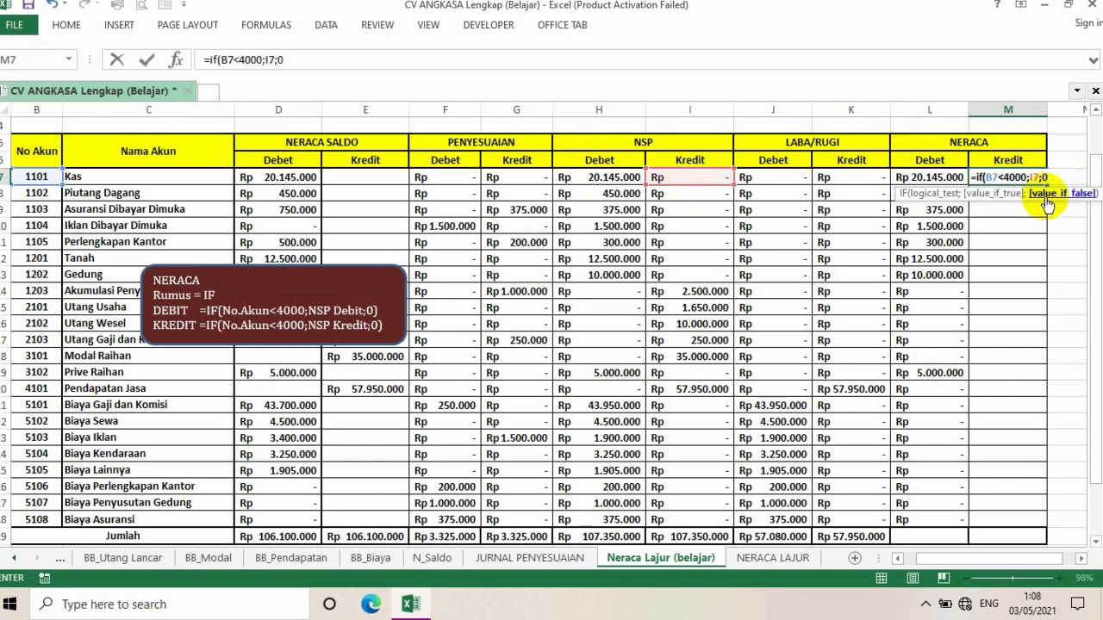
type(")")
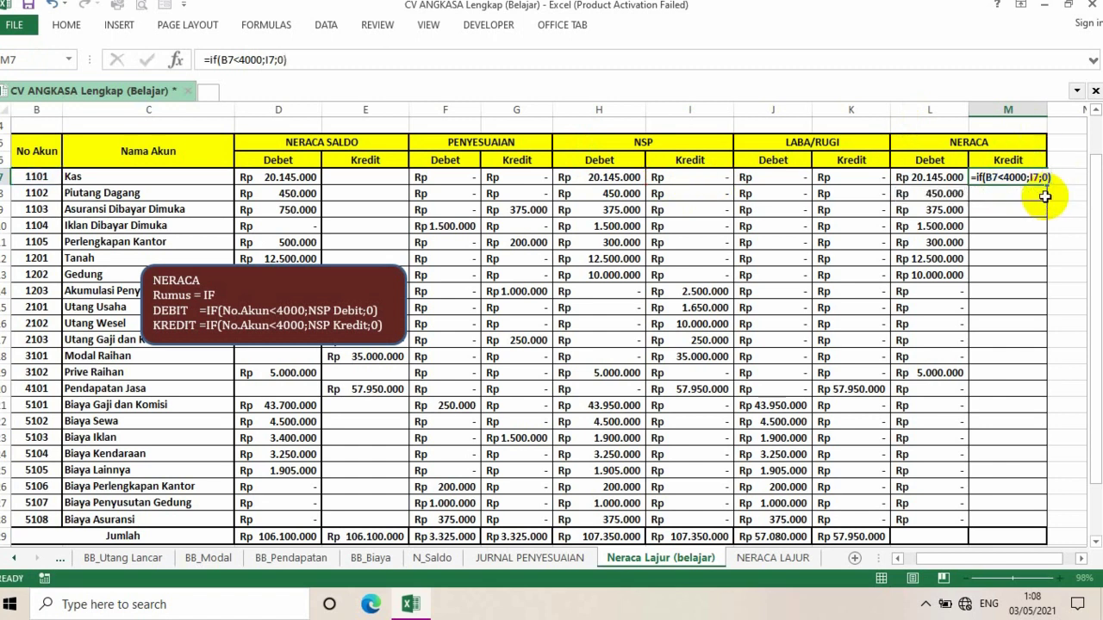
key("Return")
left_click(1044, 179)
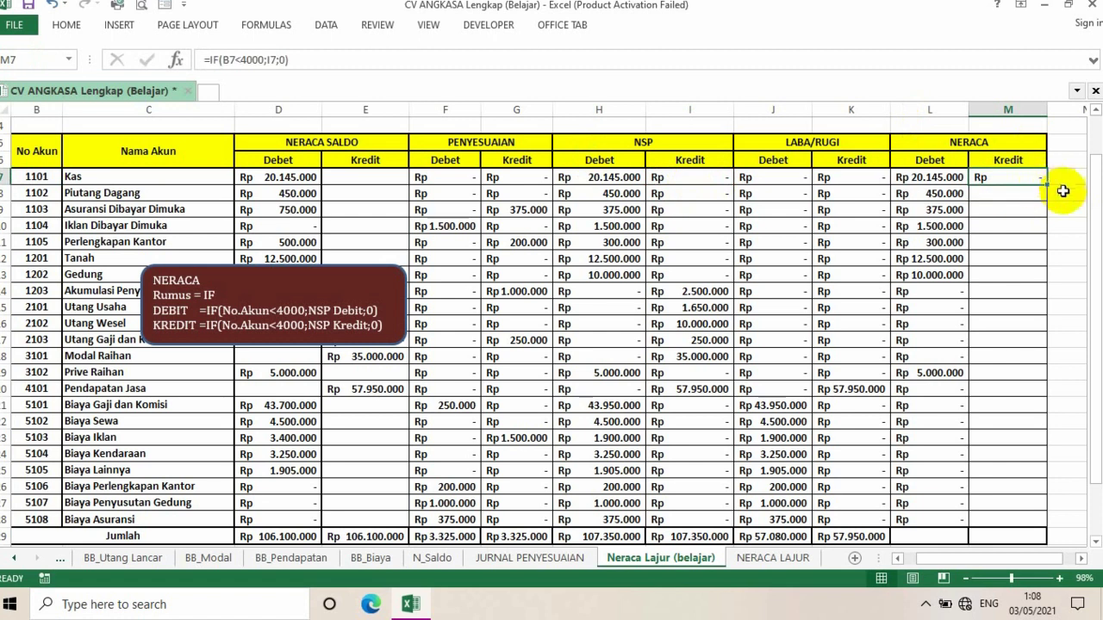
left_click_drag(1045, 181, 1033, 526)
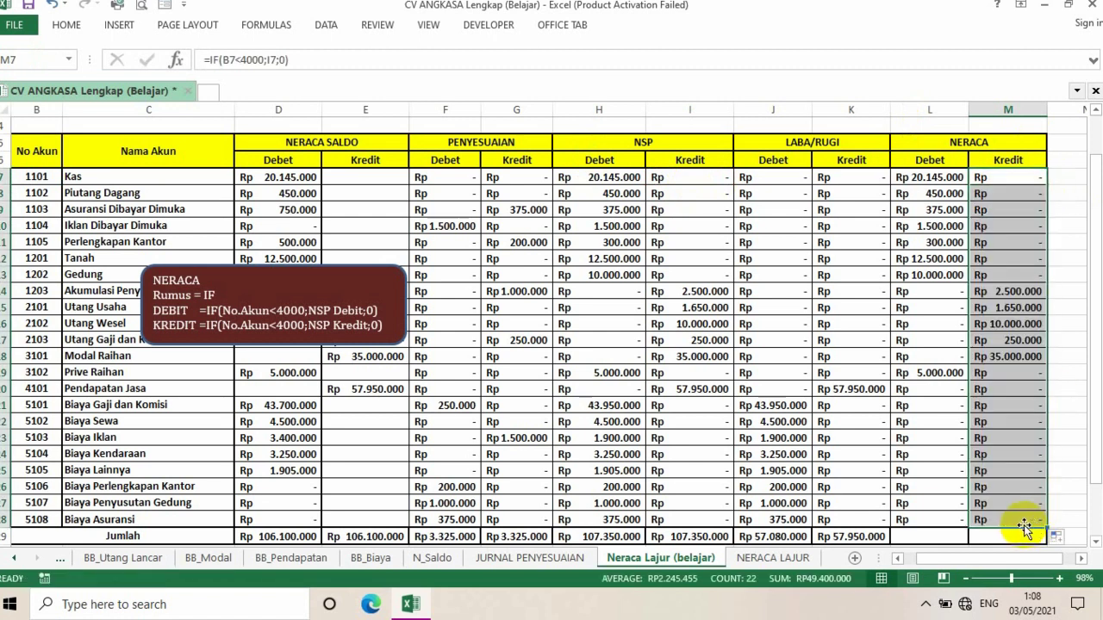
- Fill the Jumlah SUM formula from K29 across the Neraca Debet and Kredit totals in L29 and M29
left_click(875, 536)
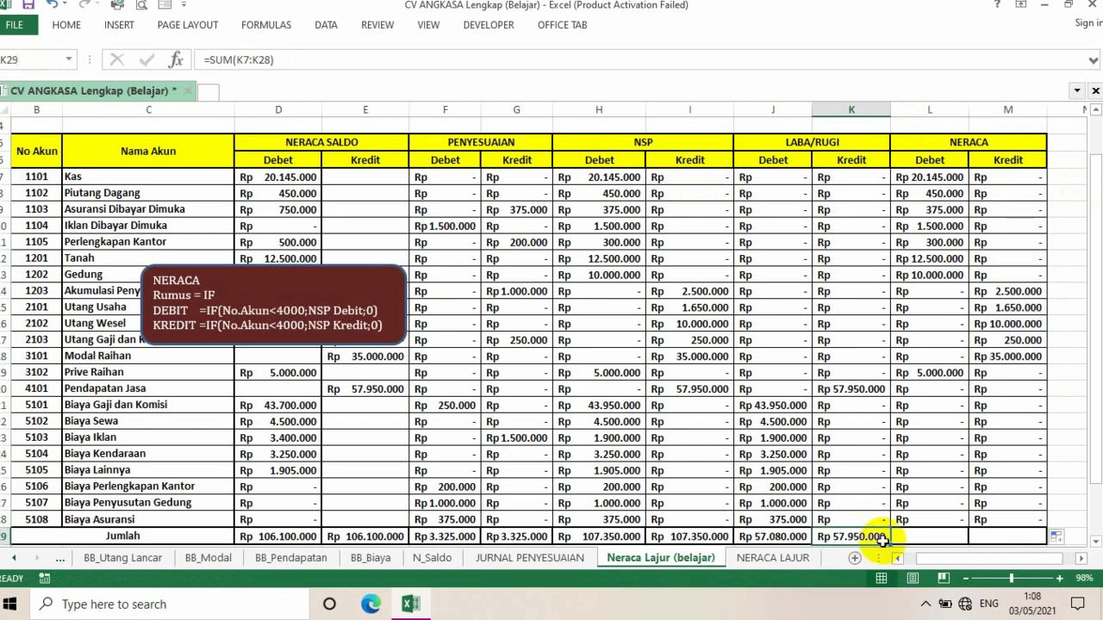
left_click_drag(889, 543, 1018, 543)
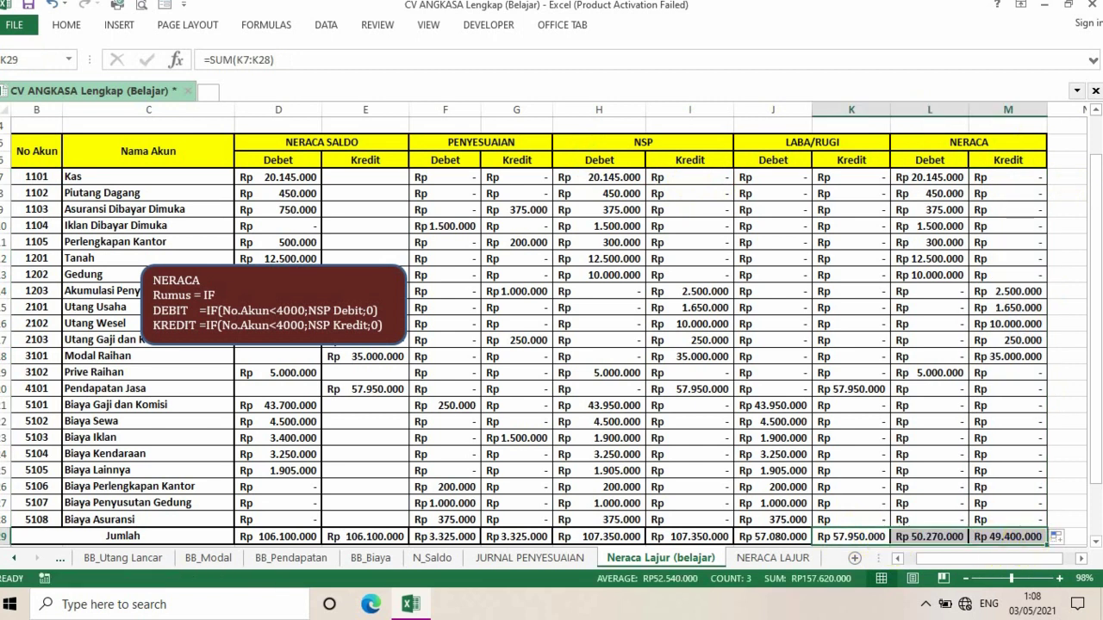
- Move the dark red NERACA note back below the table, beside the orange LABA/RUGI note
mouse_move(1098, 345)
left_mouse_down()
mouse_move(1099, 358)
mouse_move(1098, 347)
left_mouse_up()
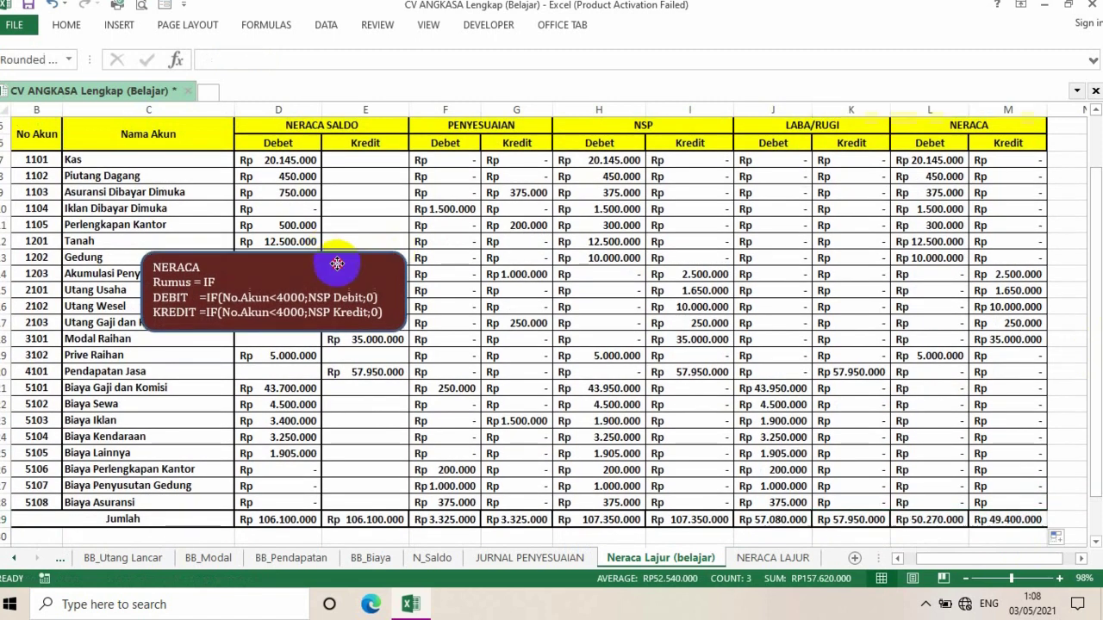
mouse_move(330, 250)
left_mouse_down()
mouse_move(396, 537)
mouse_move(657, 561)
mouse_move(817, 475)
mouse_move(817, 504)
left_mouse_up()
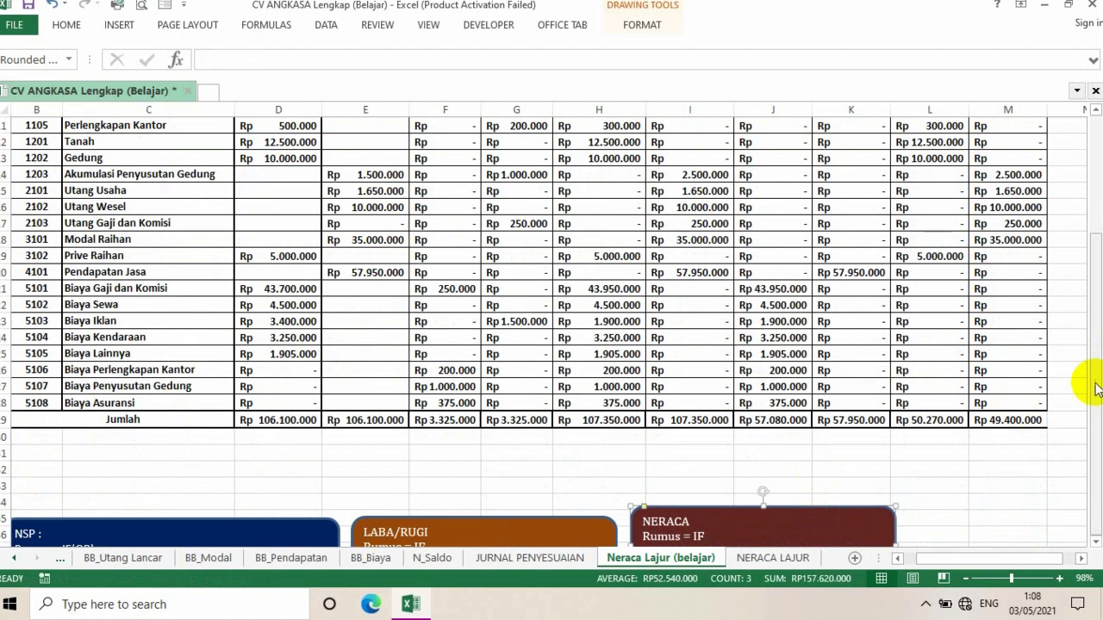
- Shade the NSP Debet and Kredit totals in H29:I29 with a blue fill
left_click_drag(1095, 387, 1095, 379)
left_click_drag(601, 429, 684, 419)
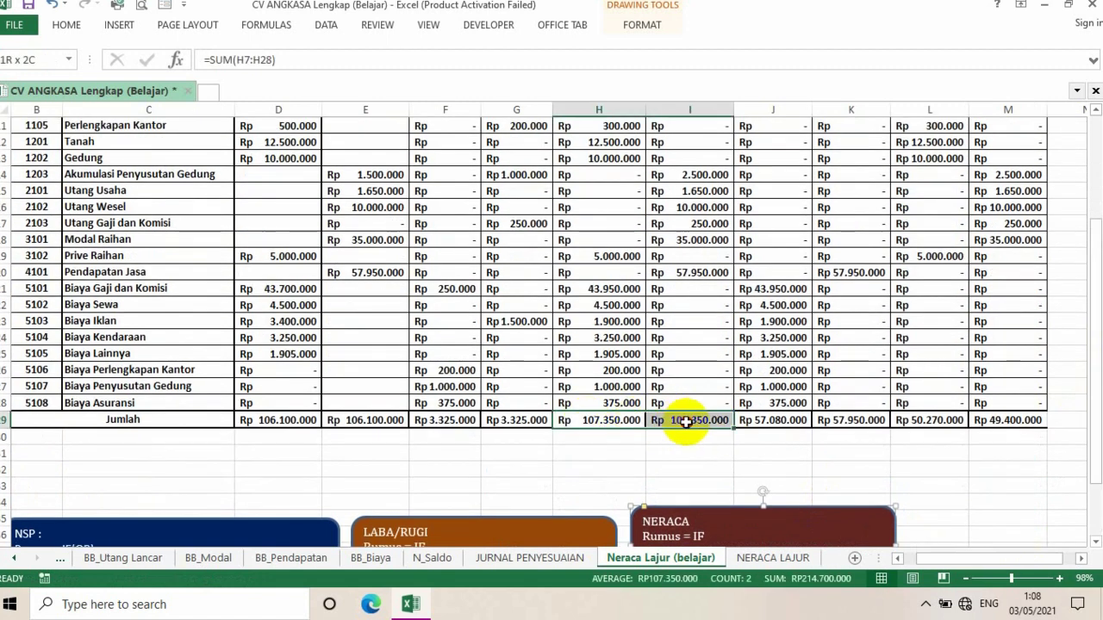
left_click(69, 25)
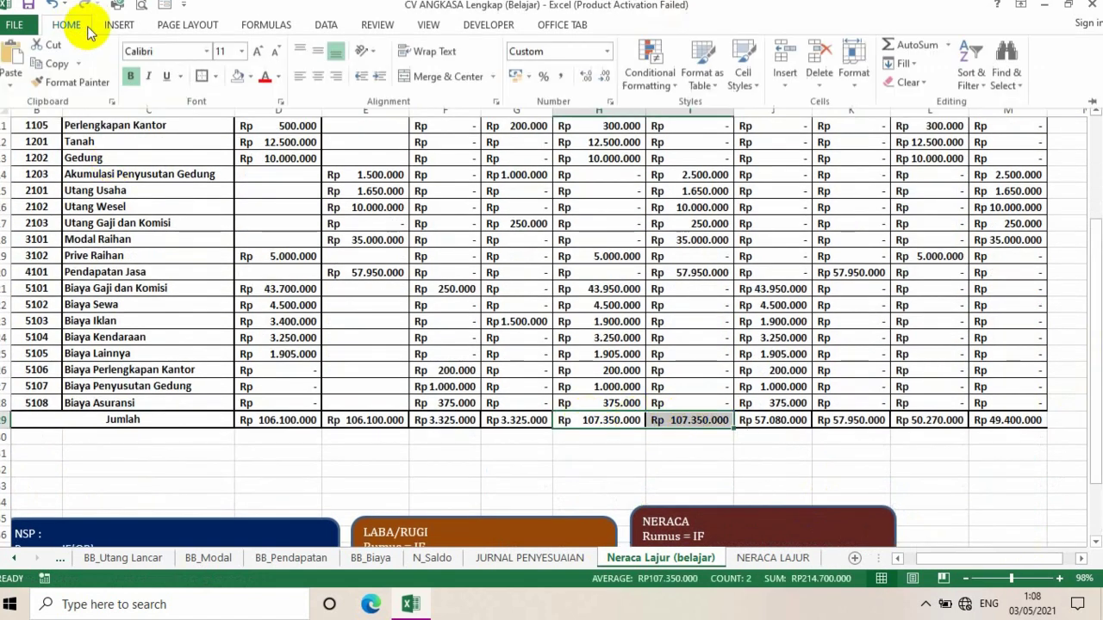
left_click(249, 78)
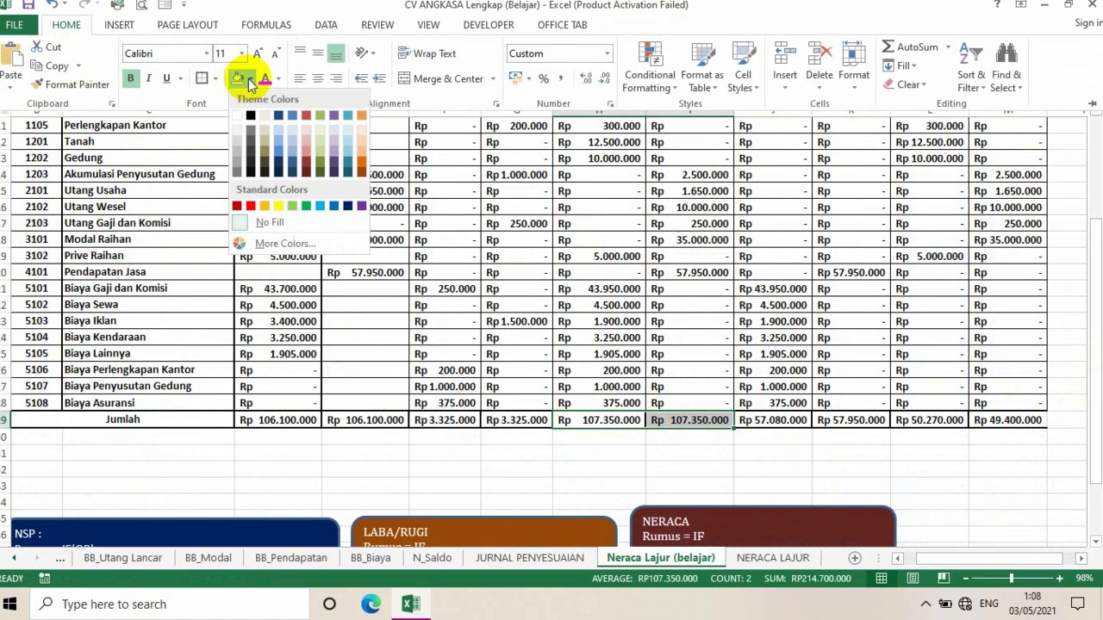
left_click(278, 153)
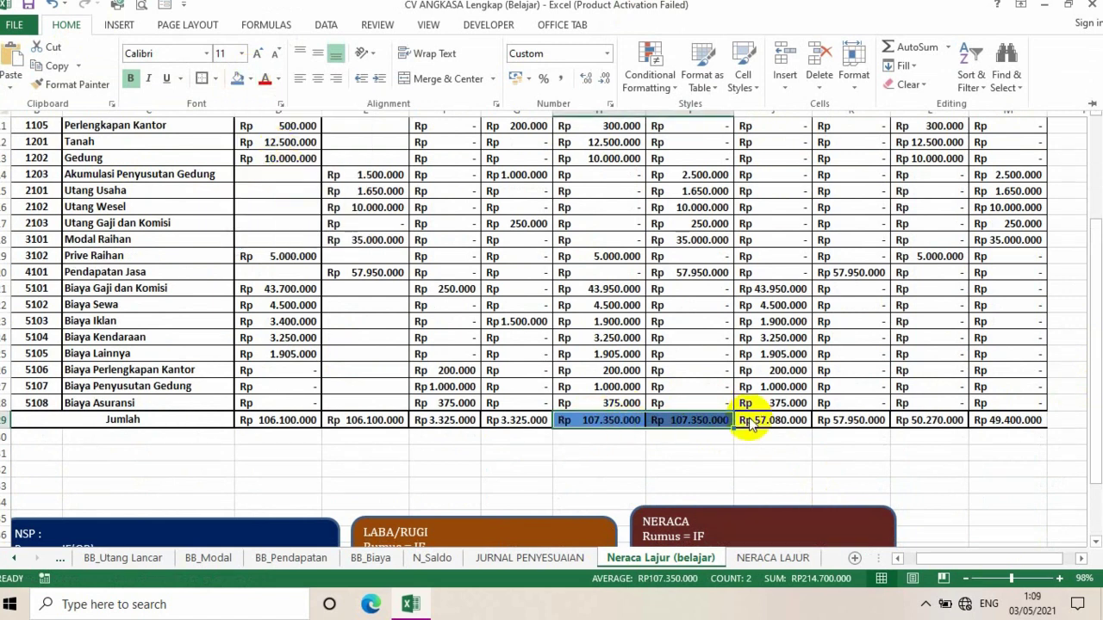
- Shade the Laba/Rugi Debet and Kredit totals in J29:K29 with a dark orange fill
left_click_drag(766, 422, 850, 423)
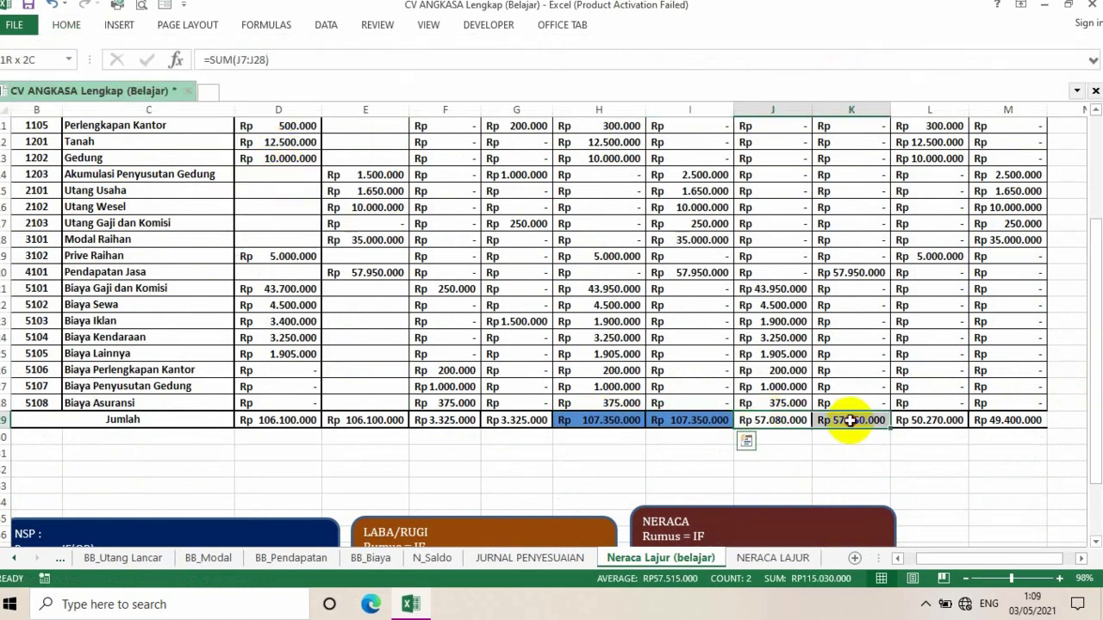
left_click(67, 26)
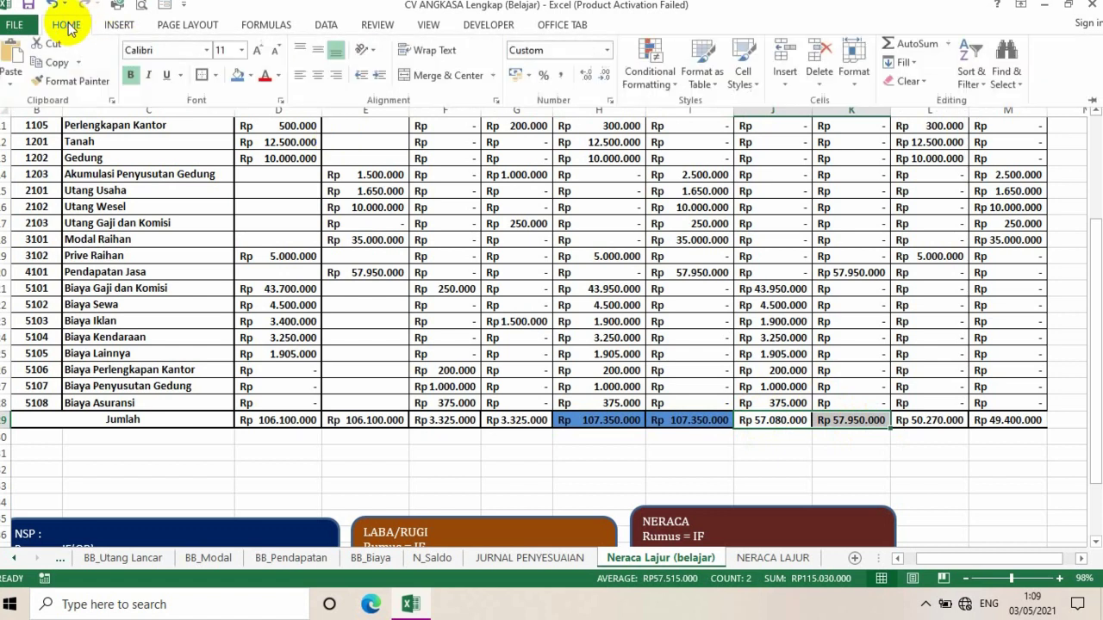
left_click(251, 81)
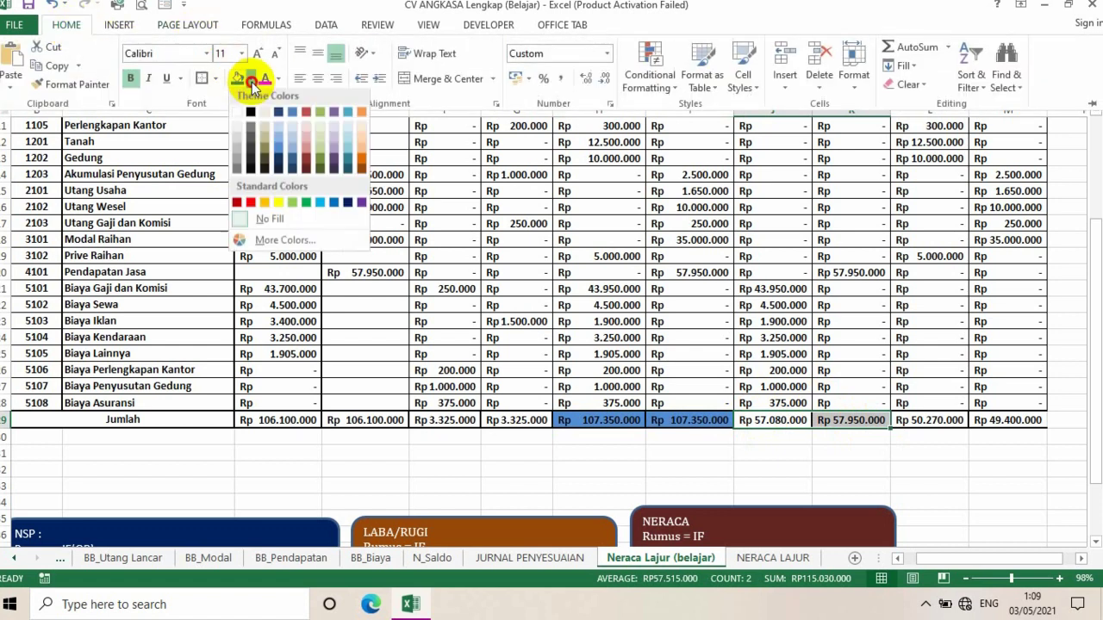
left_click(363, 164)
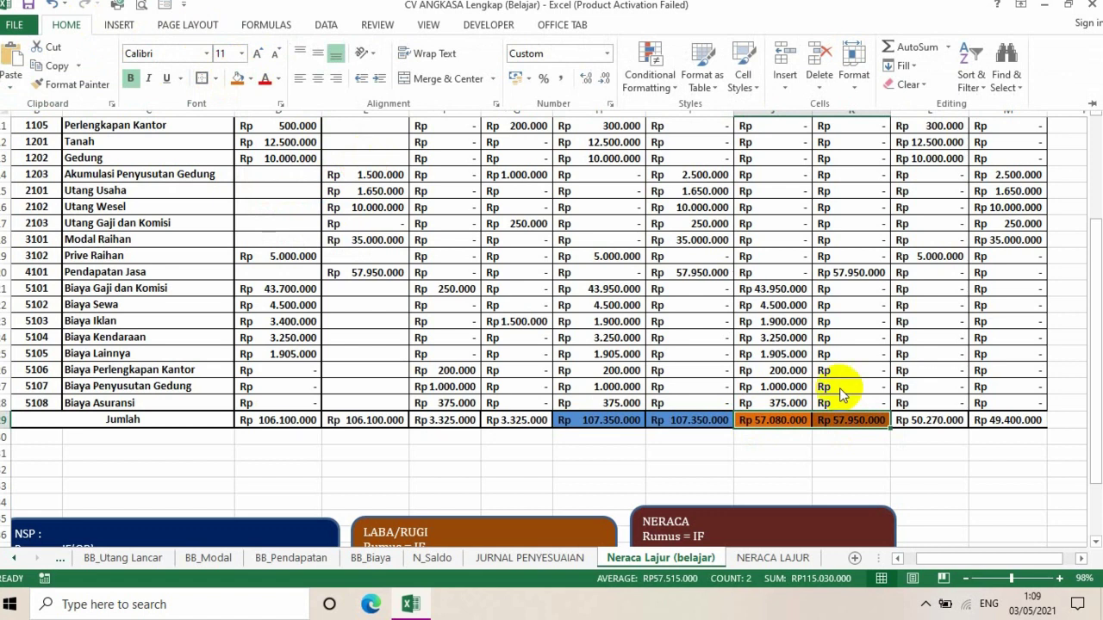
- Shade the Neraca Debet and Kredit totals in L29:M29 with a dark red fill
left_click(915, 420)
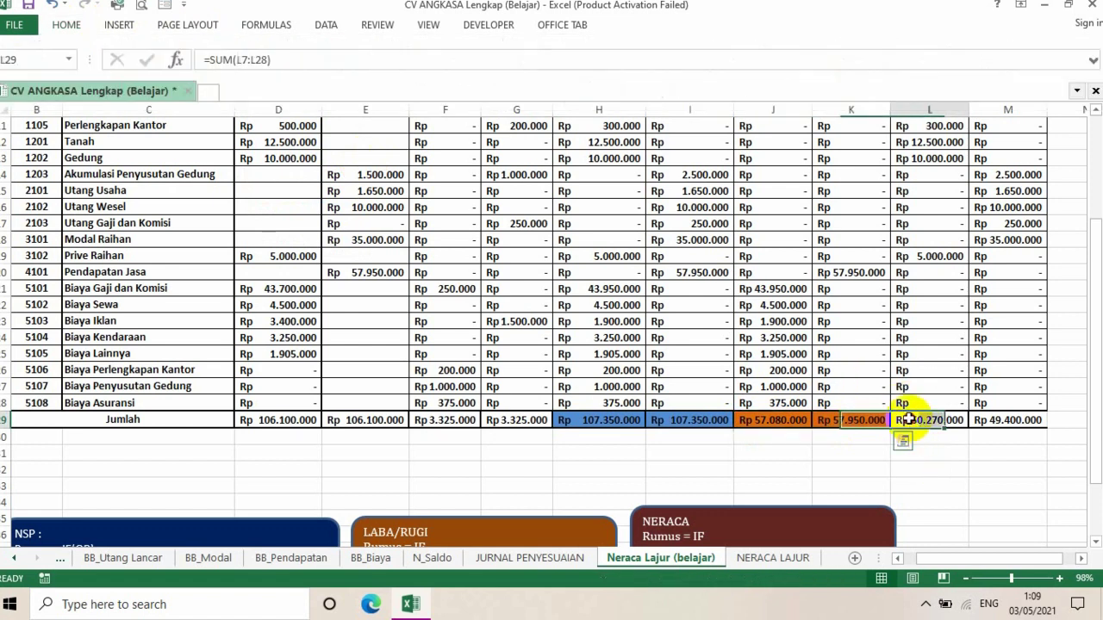
left_click_drag(919, 419, 1009, 419)
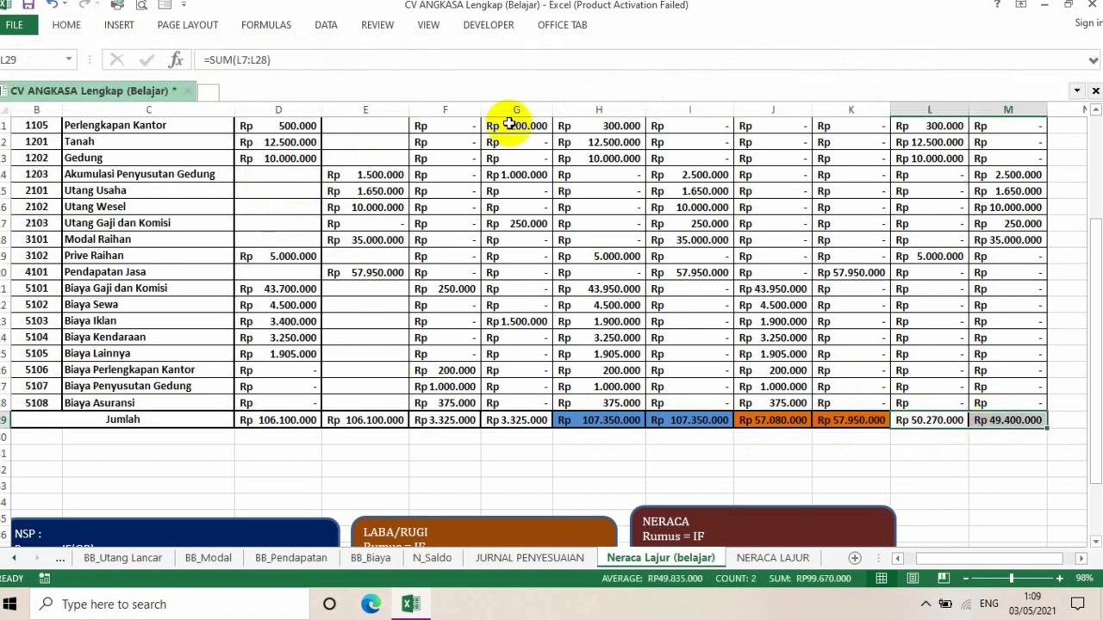
left_click(68, 26)
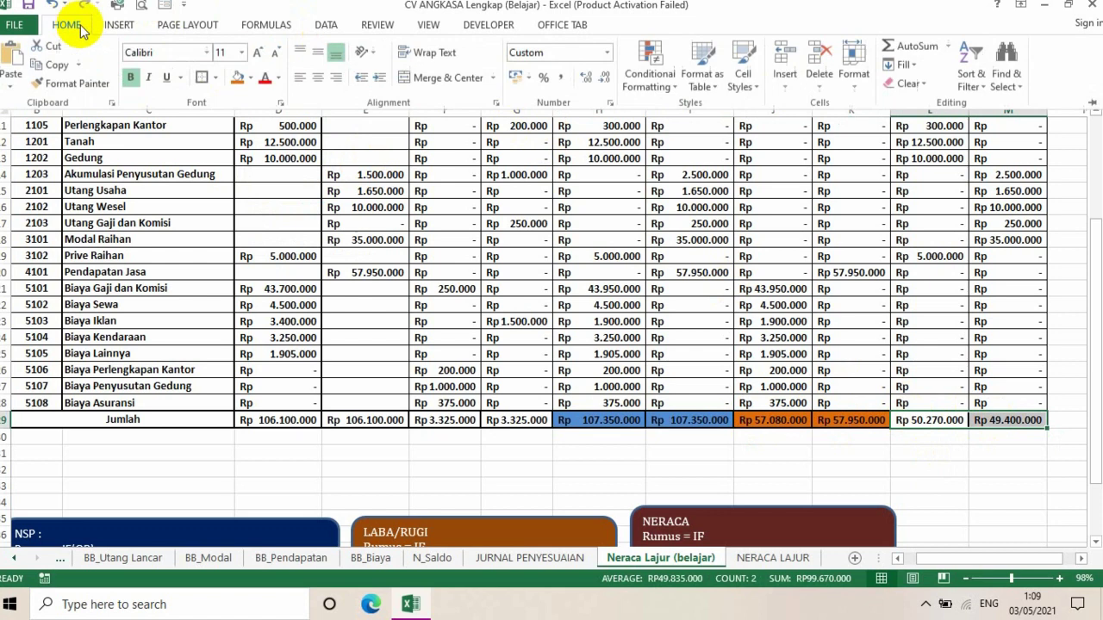
left_click(250, 79)
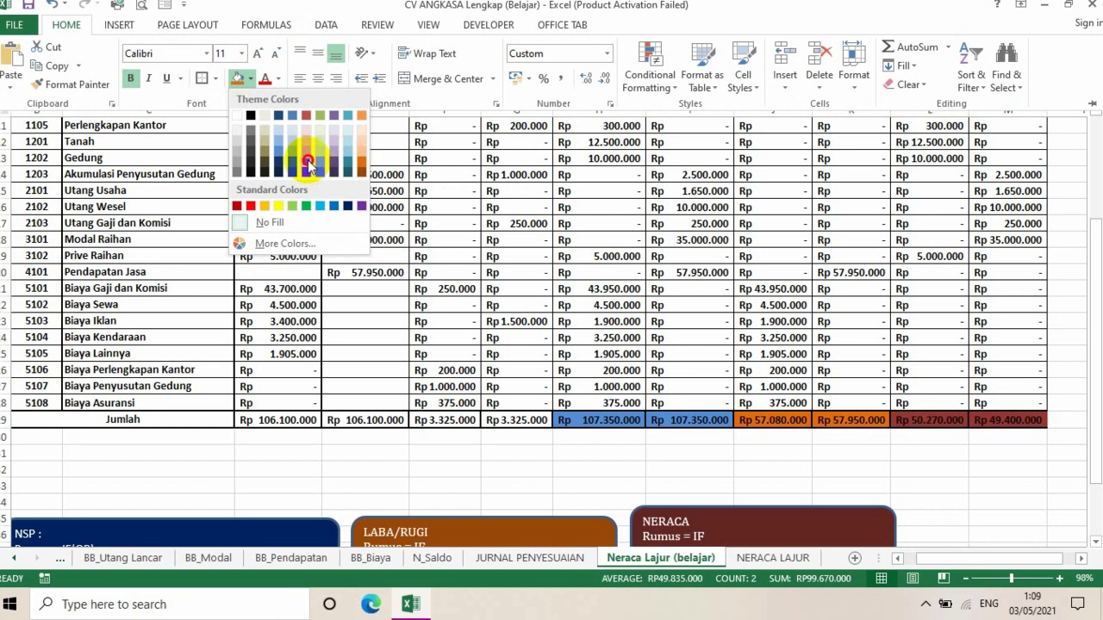
left_click(308, 163)
key("ctrl+F1")
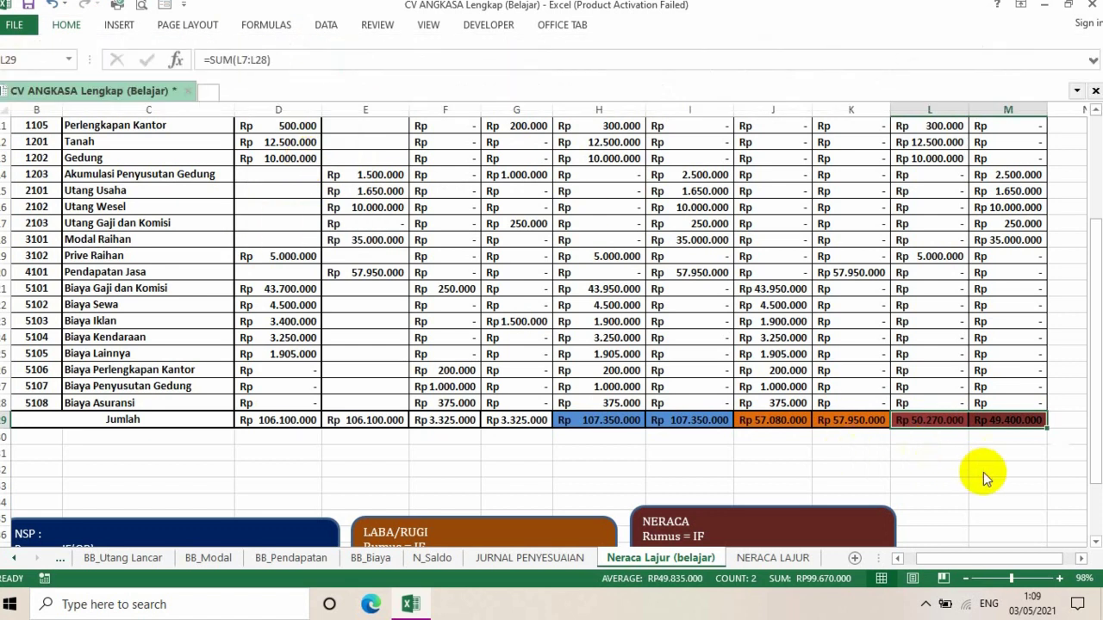
left_click(1008, 487)
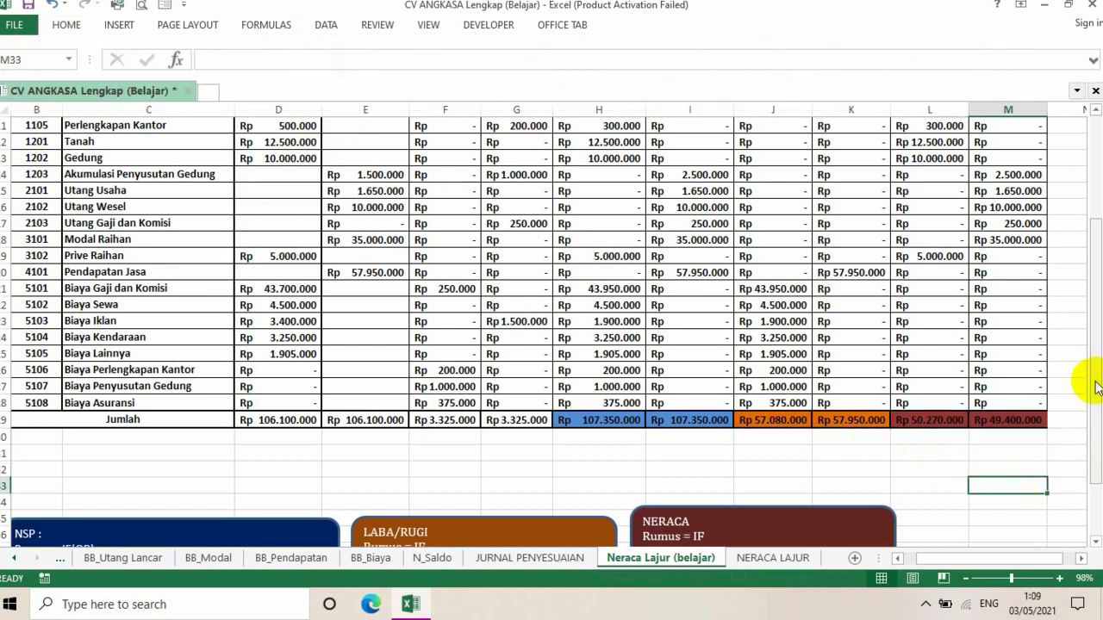
- Calculate the Laba/Rugi difference below the Debet total in J30 with the formula =K29-J29
left_click_drag(1096, 388, 1096, 399)
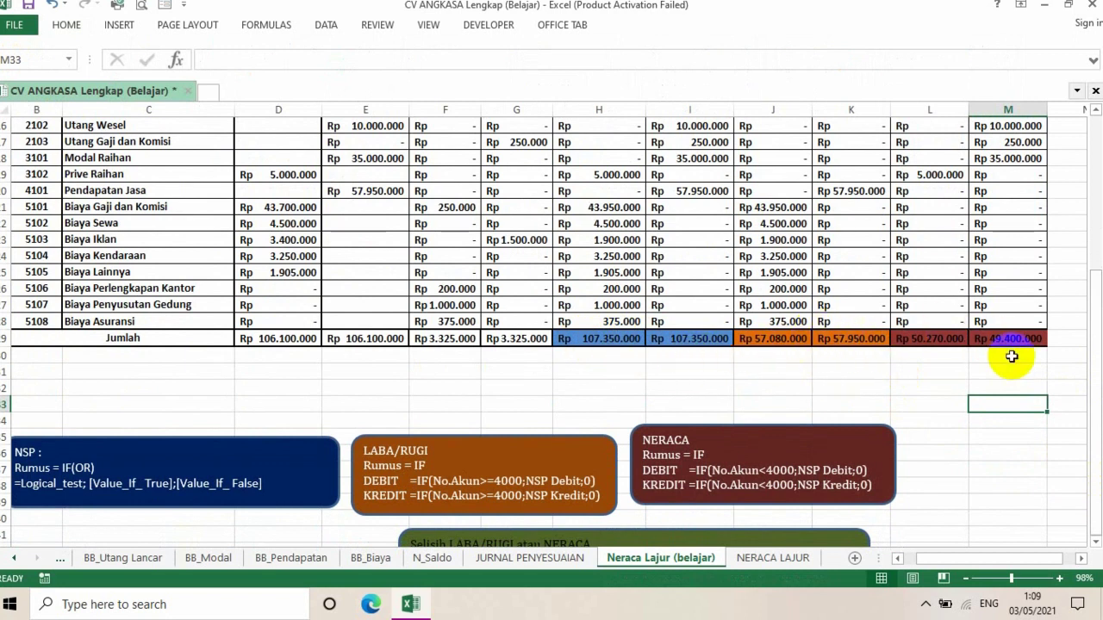
left_click(784, 360)
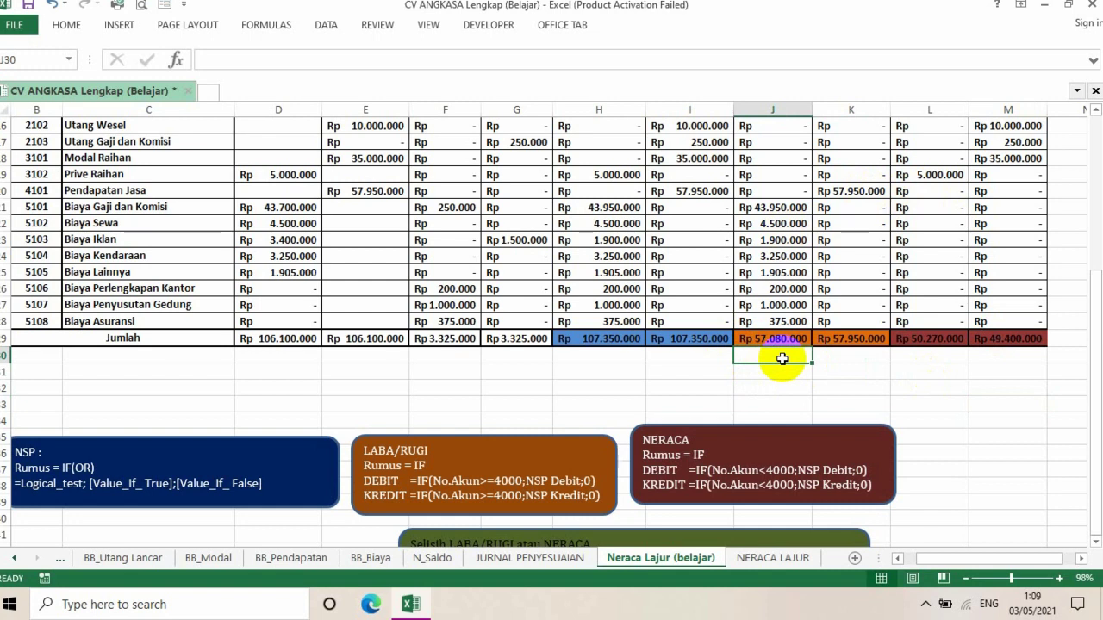
type("=")
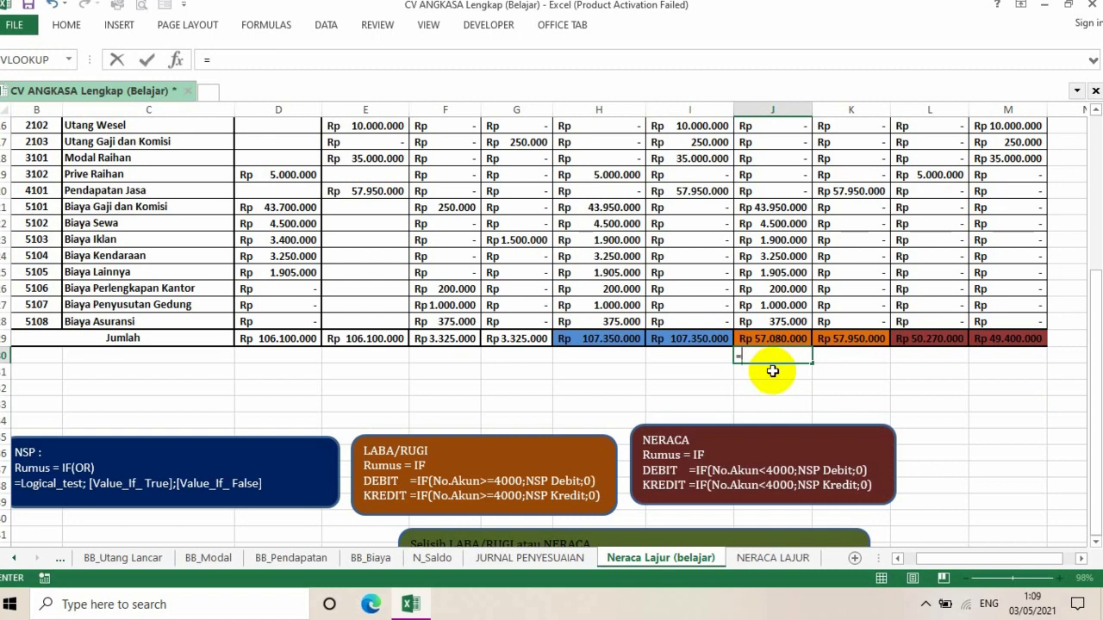
left_click(851, 342)
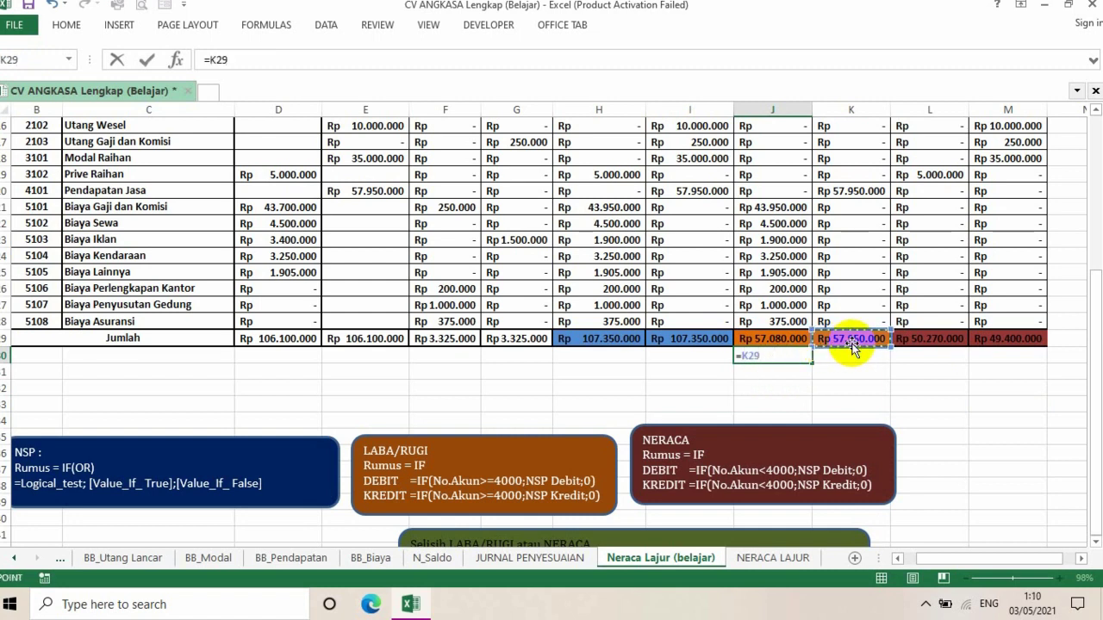
type("-")
left_click(781, 341)
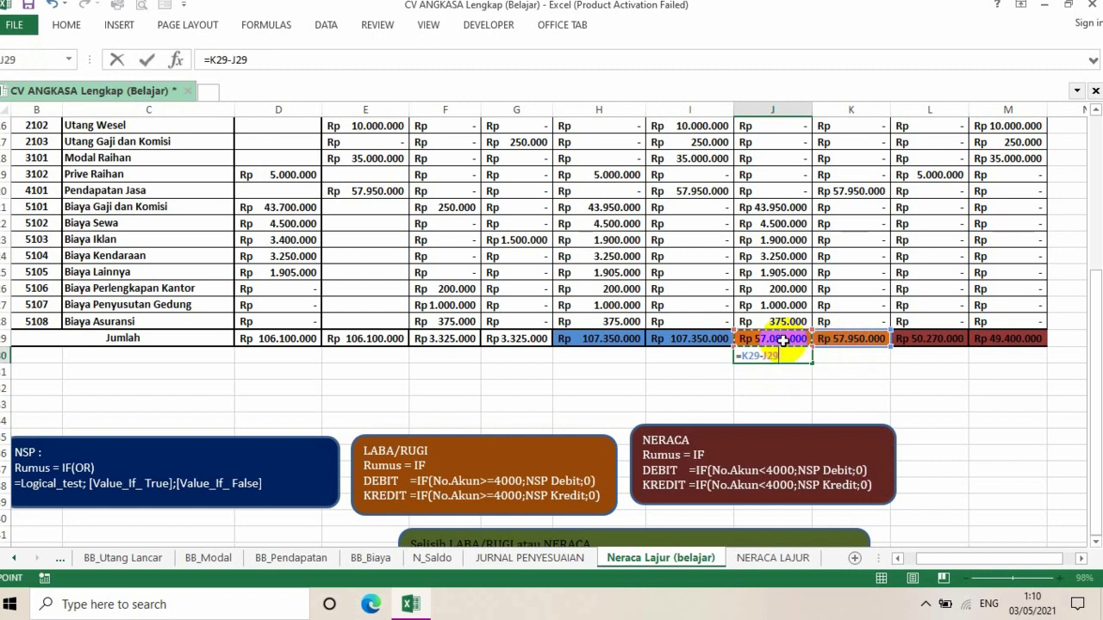
key("Return")
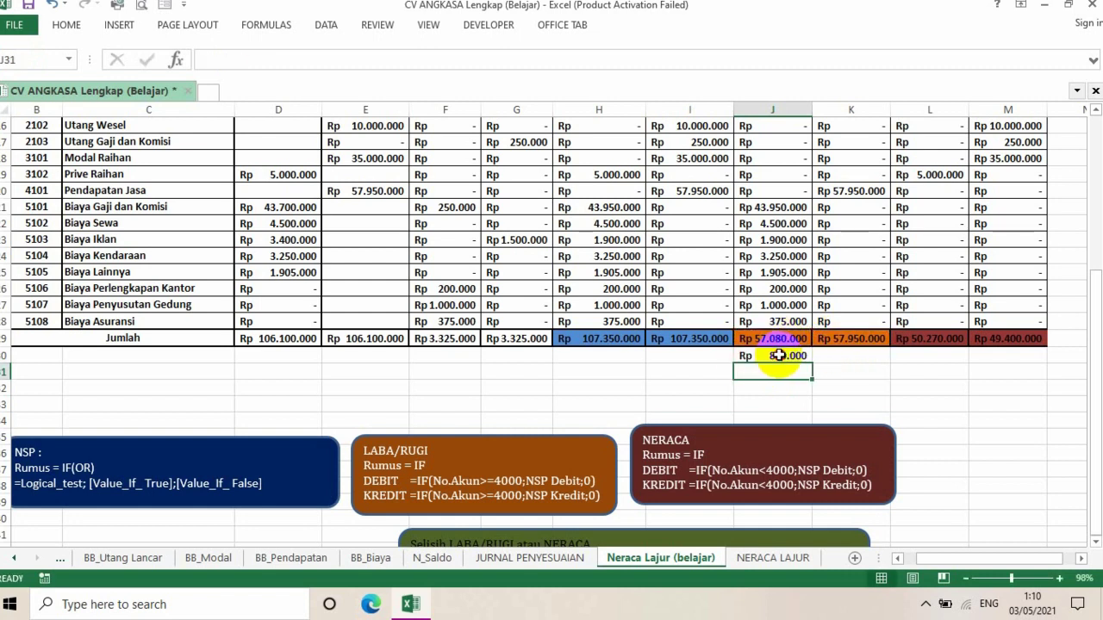
- Replace the J30 formula with =IF(K29>J29;K29-J29;0), following the DEBIT rule in the green Selisih note
left_click(778, 355)
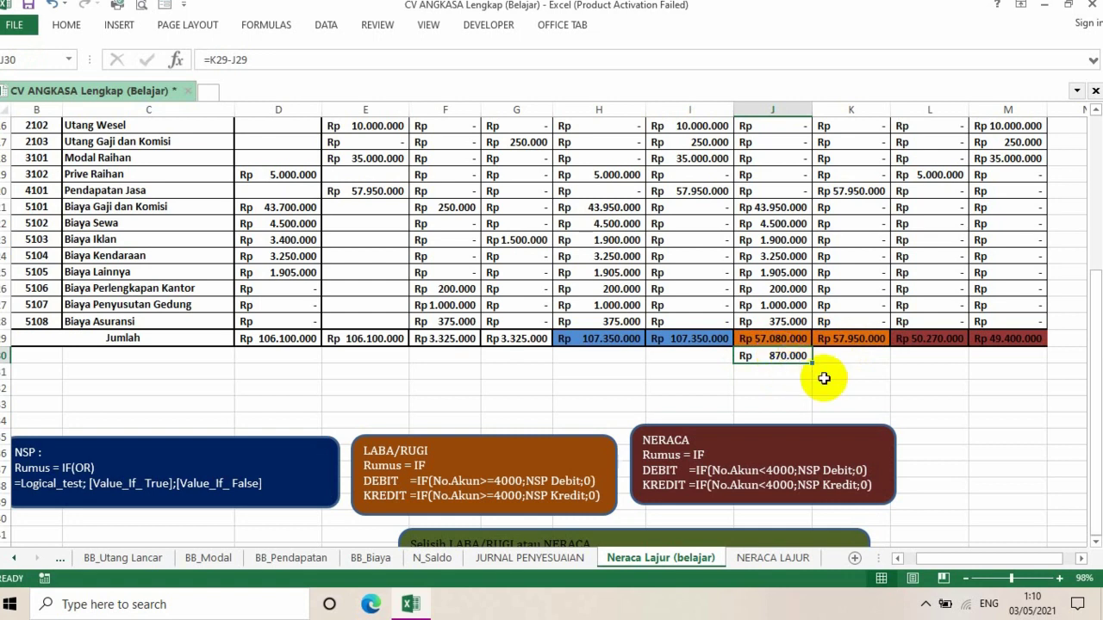
type("=")
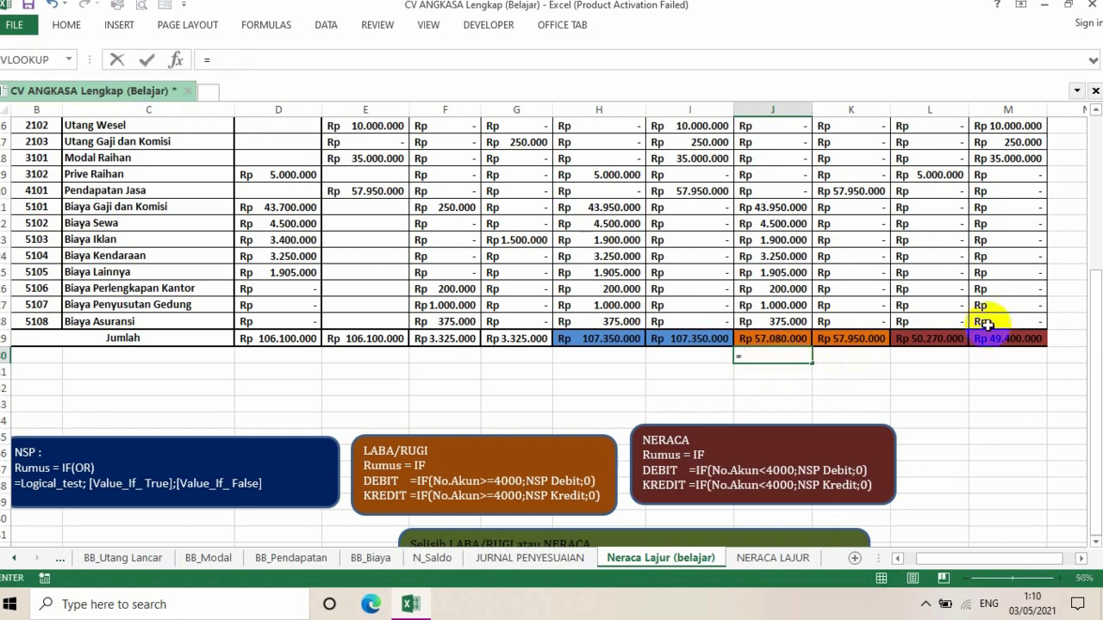
left_click_drag(1096, 354, 1097, 407)
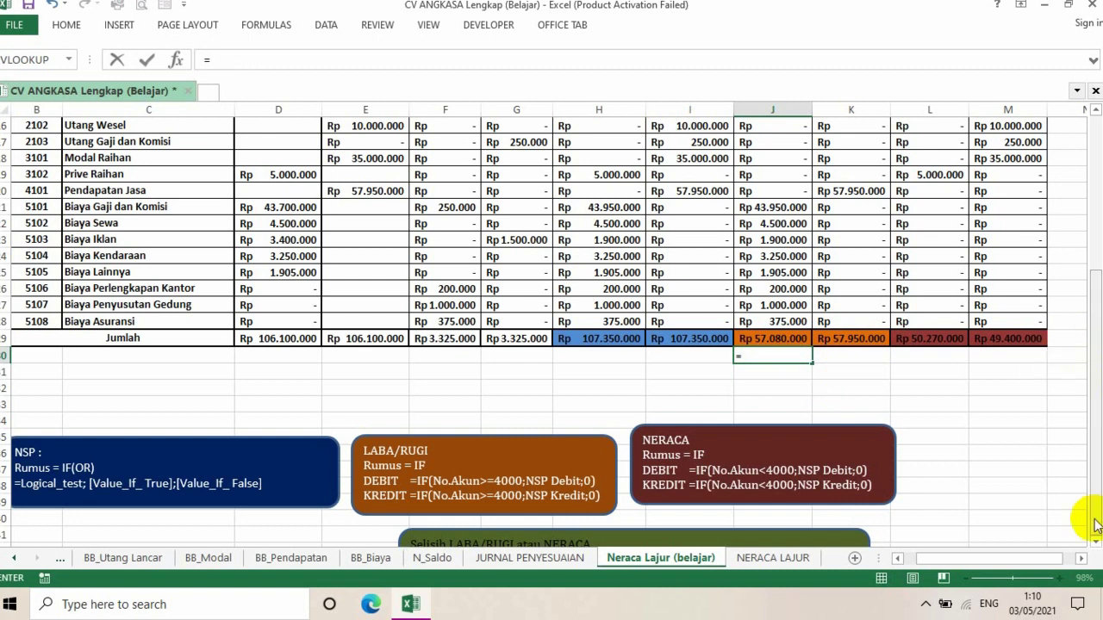
left_click_drag(1096, 541, 1096, 541)
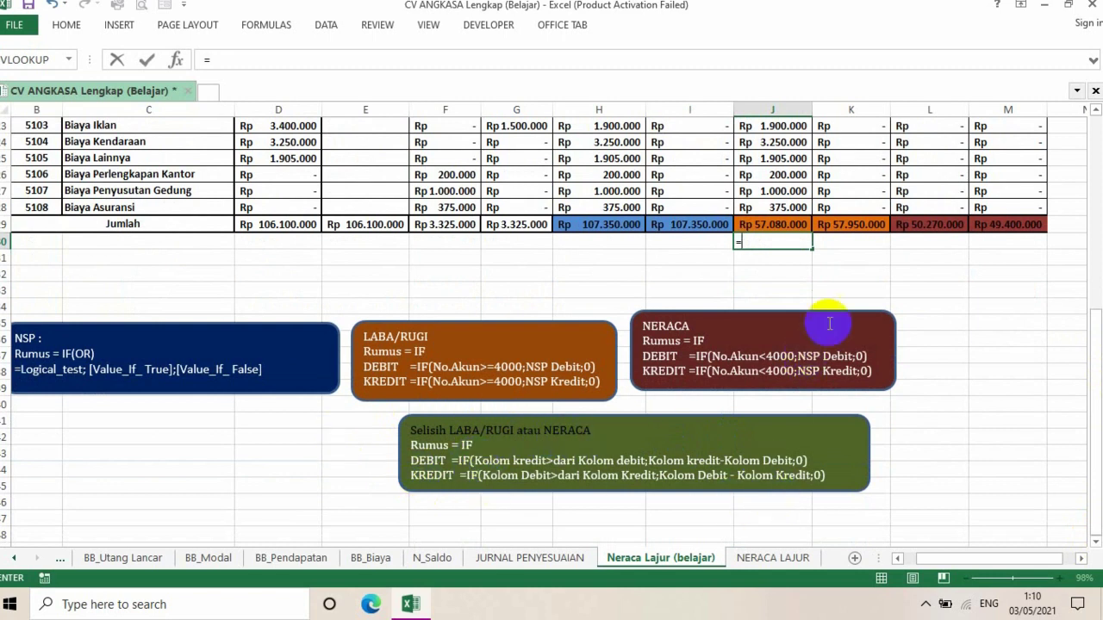
type("i")
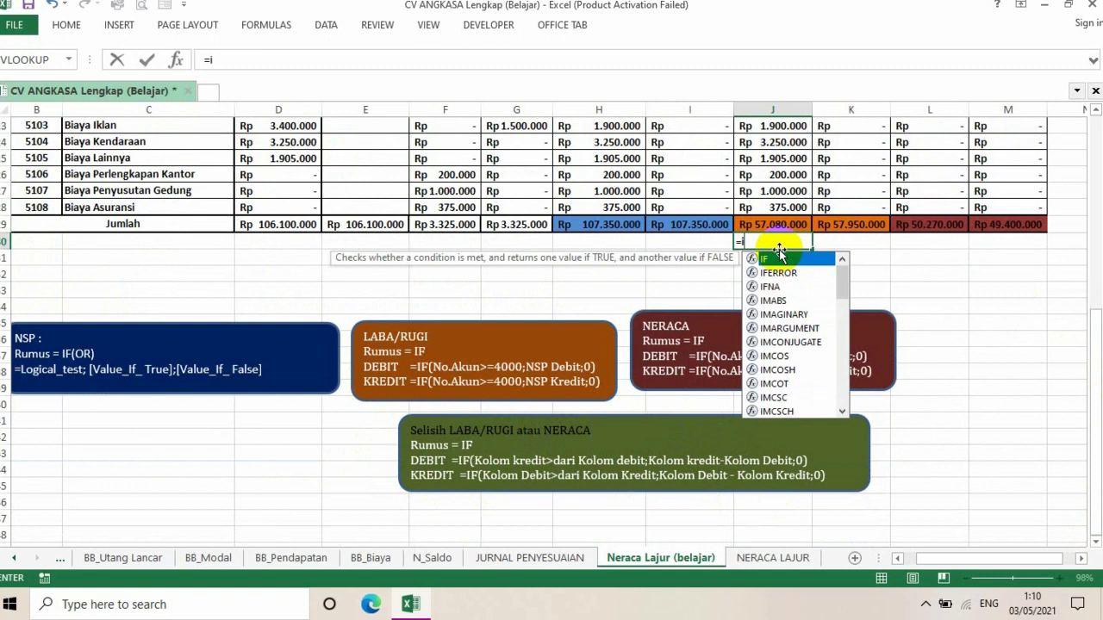
type("f(")
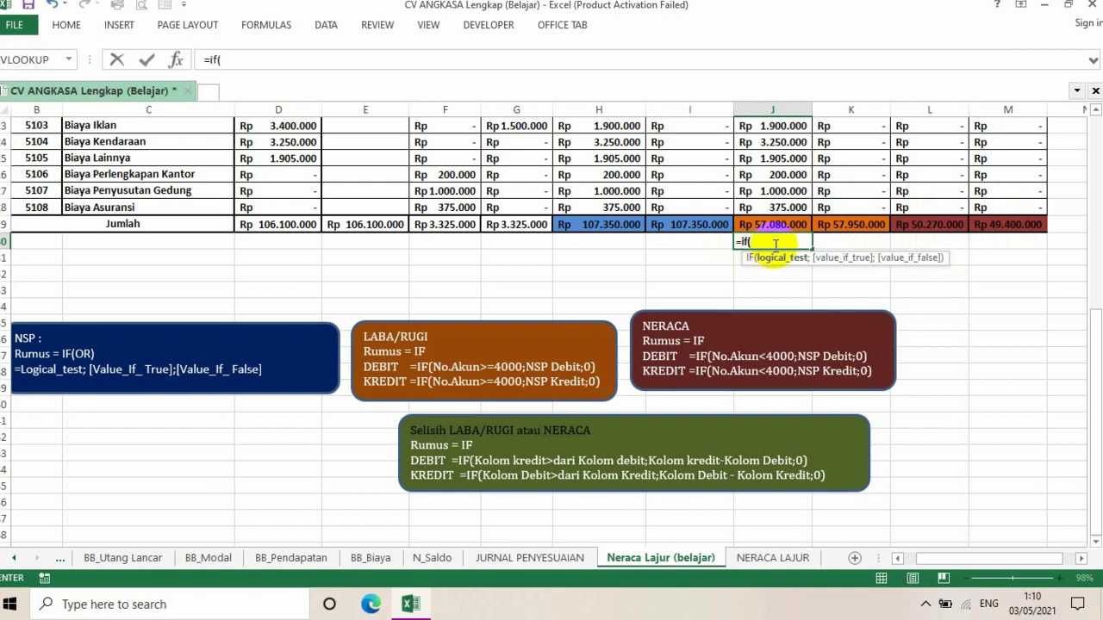
left_click(854, 224)
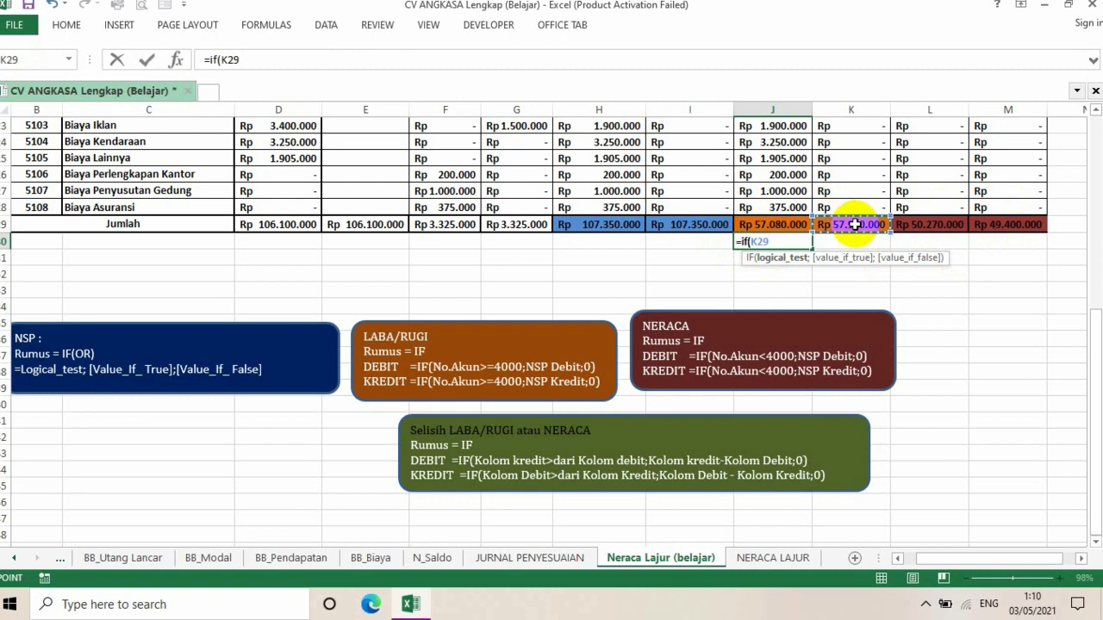
type(">")
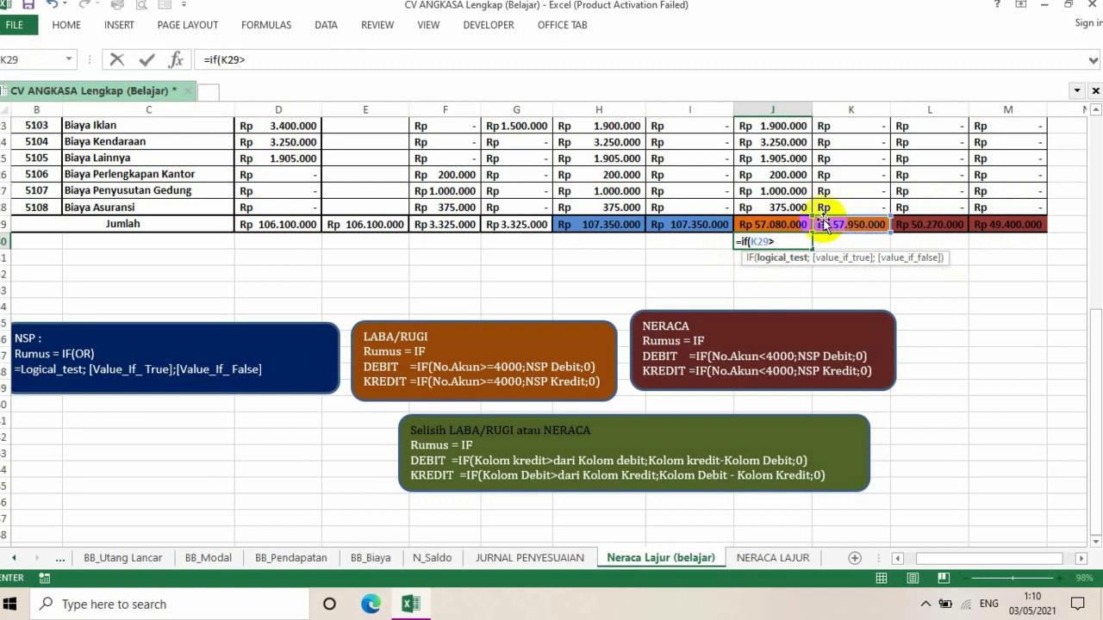
left_click(781, 221)
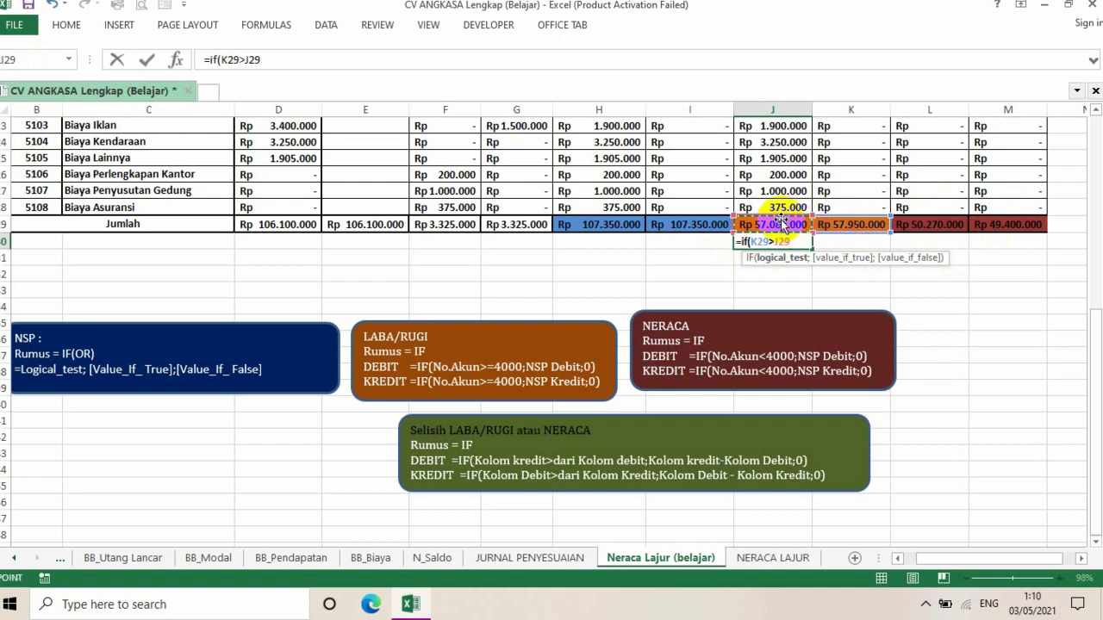
type(";")
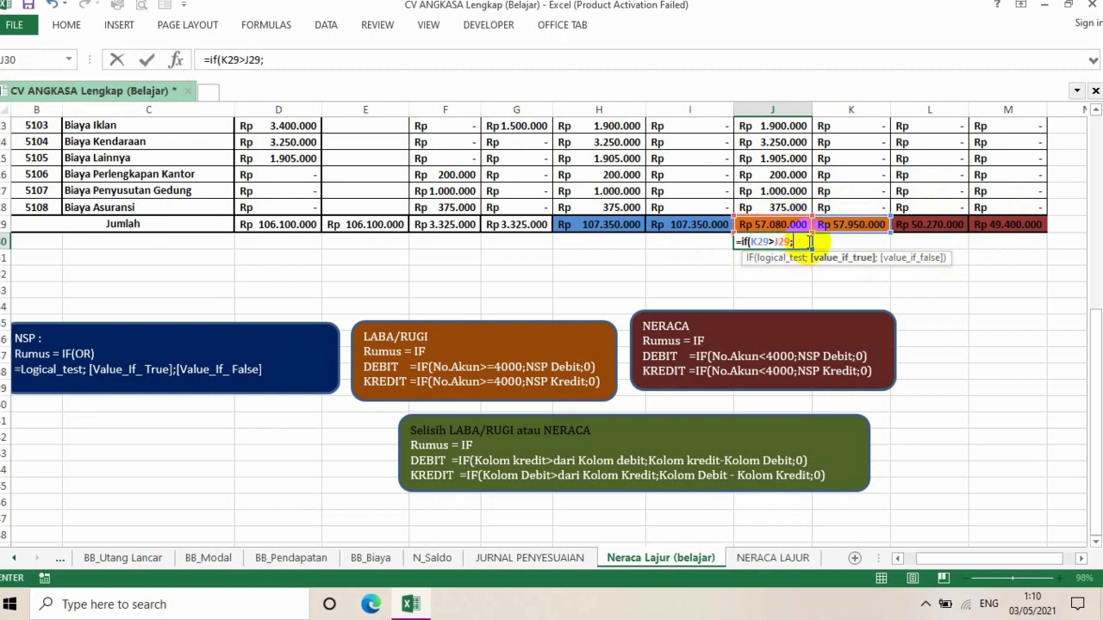
left_click(856, 224)
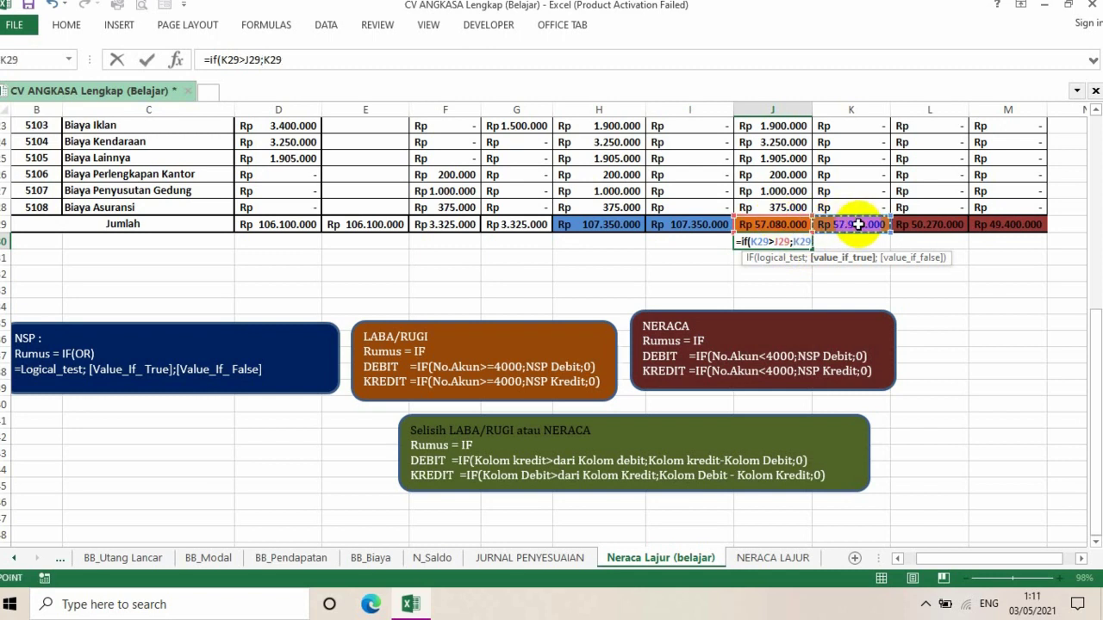
type("-")
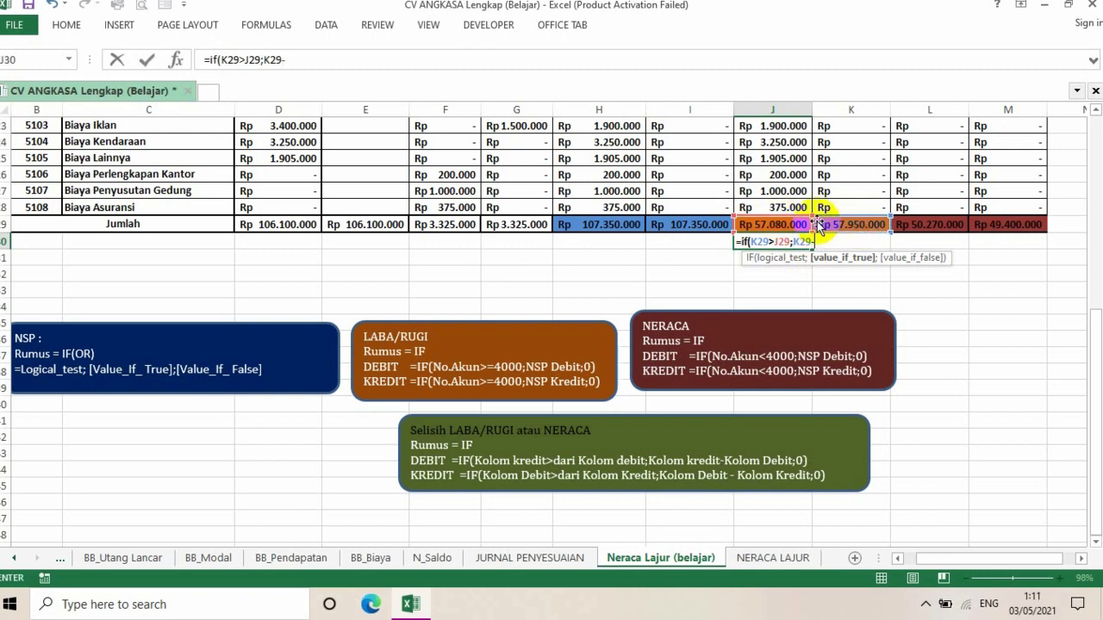
left_click(770, 224)
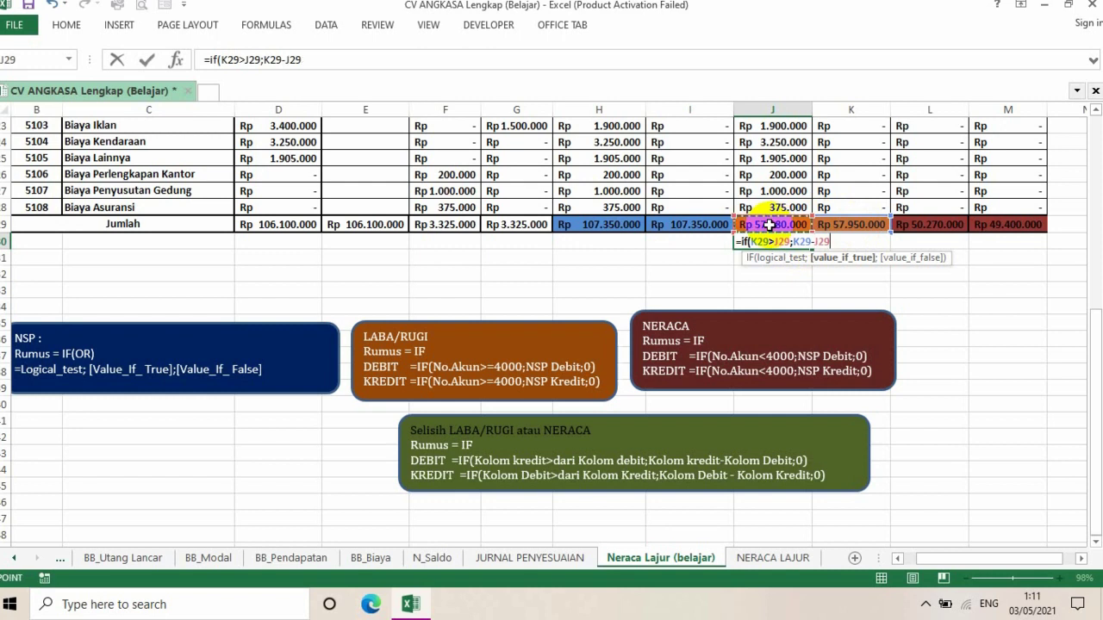
type(";")
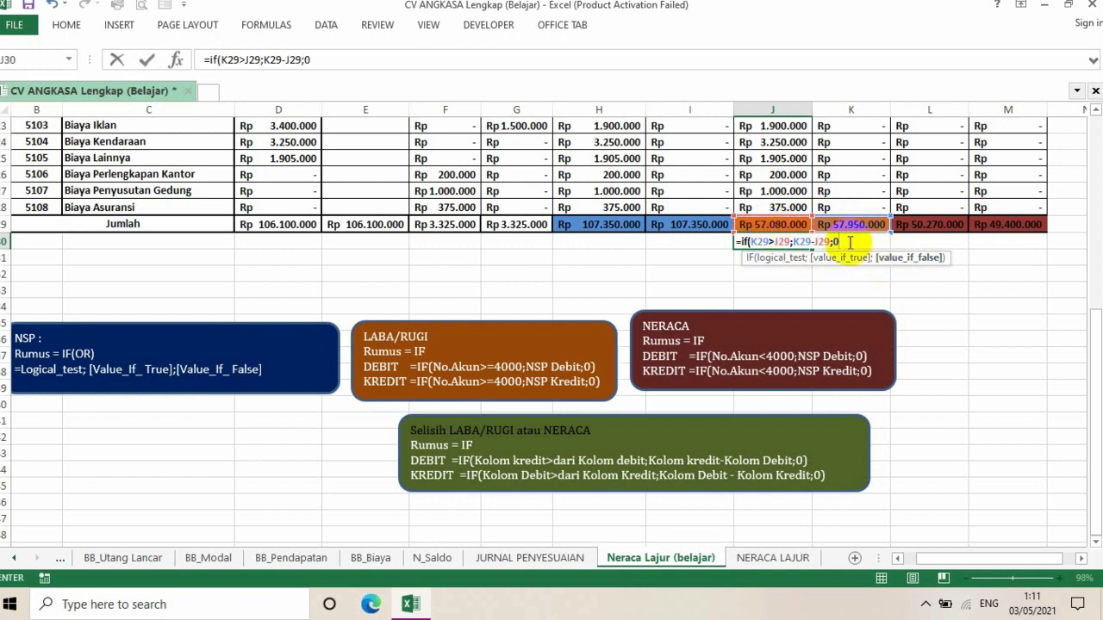
type("0)")
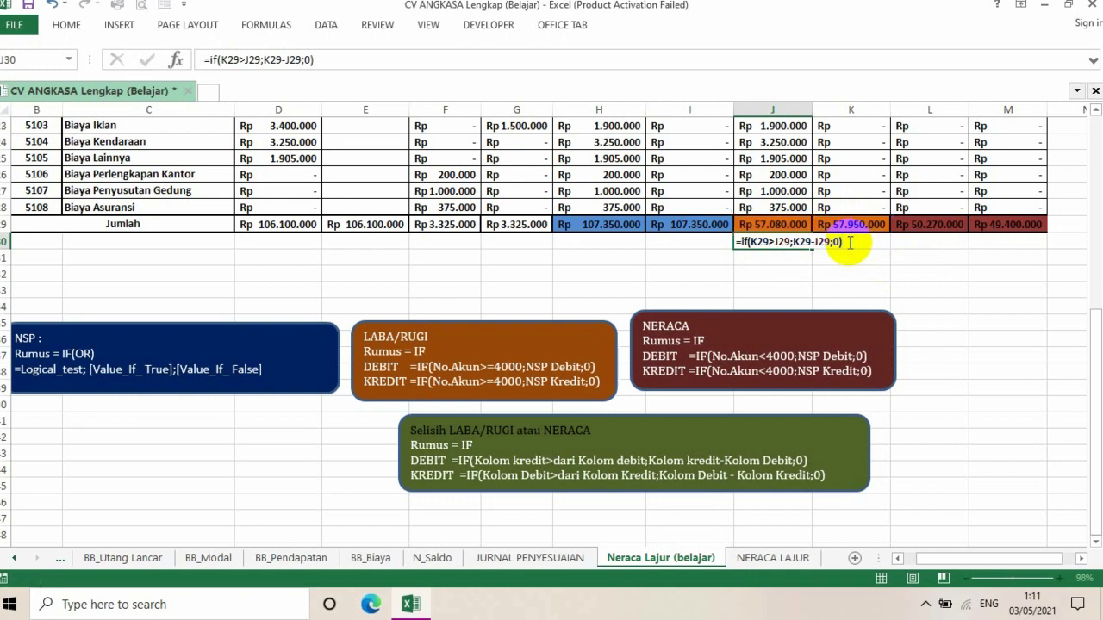
key("Return")
left_click(788, 242)
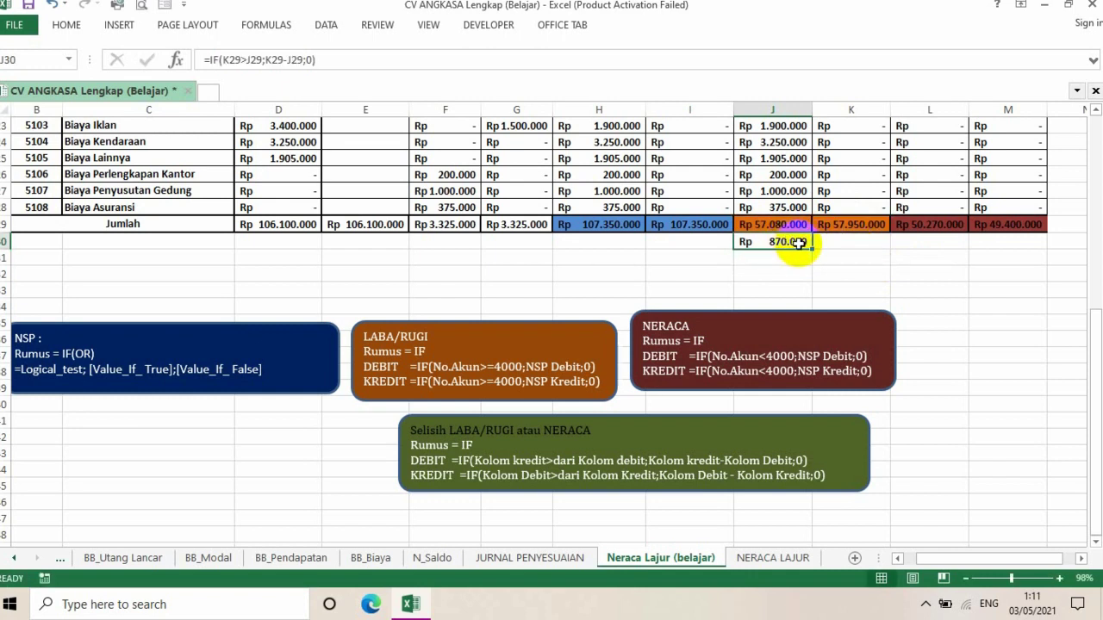
- Try entering the Laba/Rugi Kredit difference in K30 as =J29>K29;J29-K29;0), comparing the Debet and Kredit totals
left_click(848, 243)
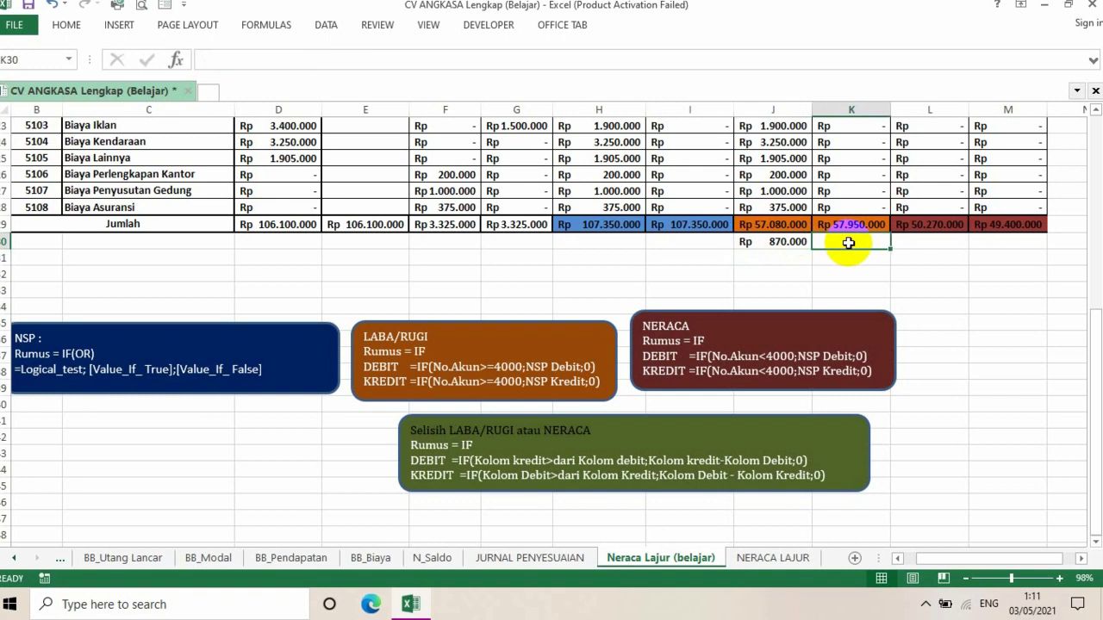
type("=")
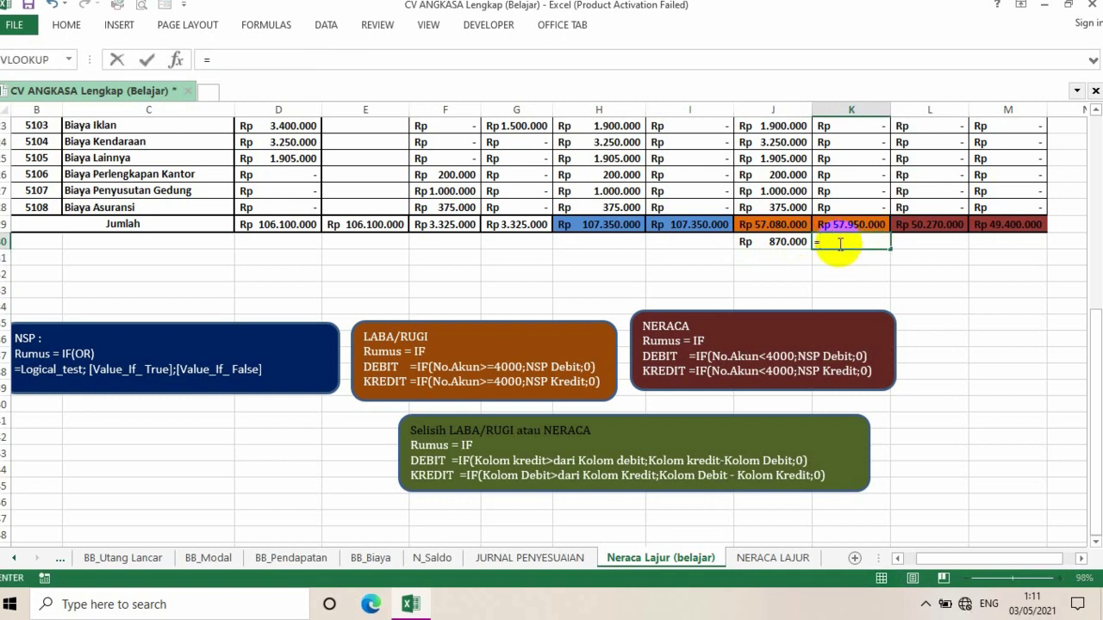
left_click(755, 224)
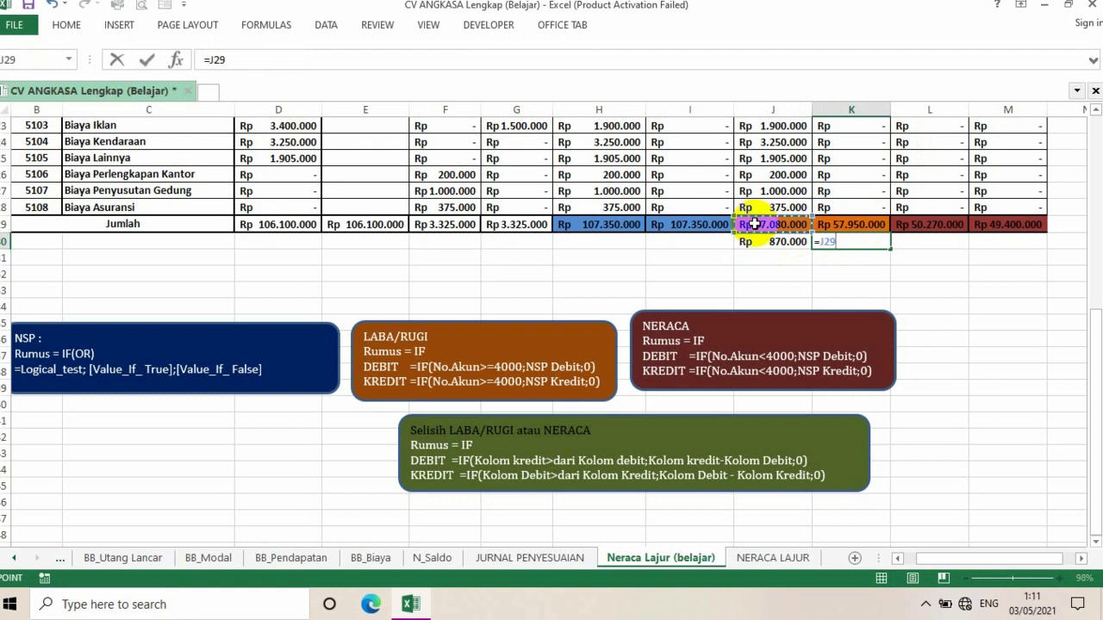
type(">")
left_click(840, 225)
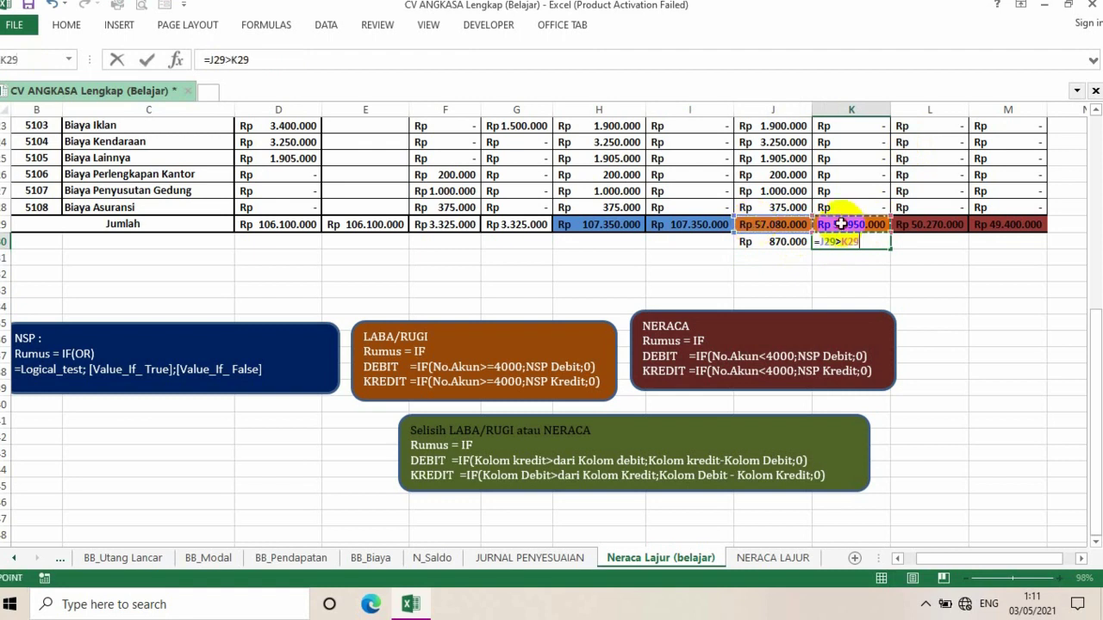
type(";")
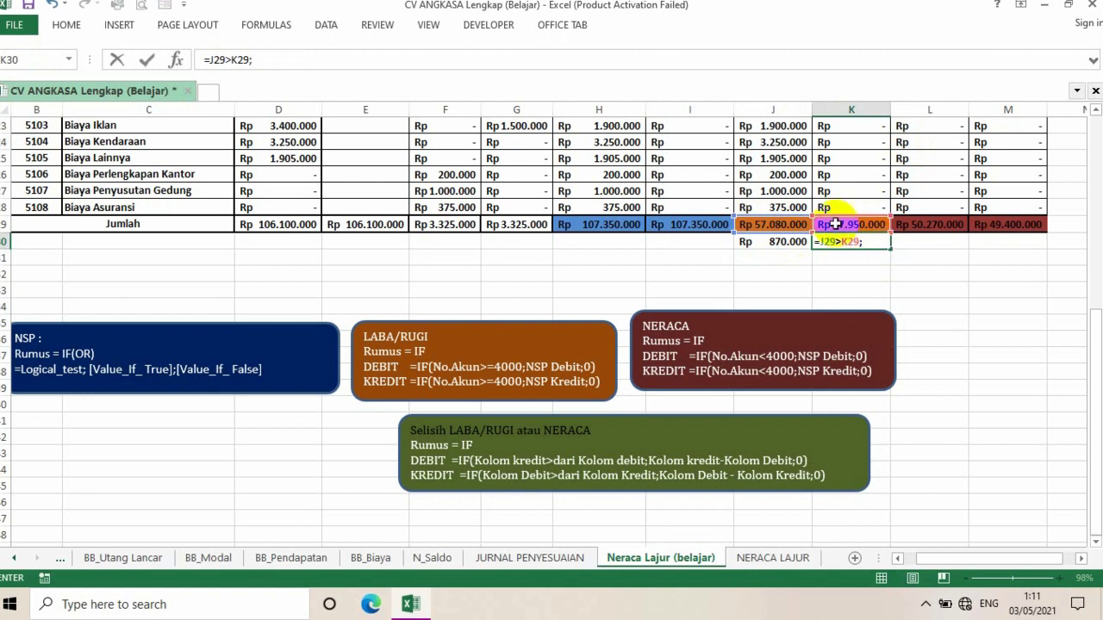
left_click(768, 225)
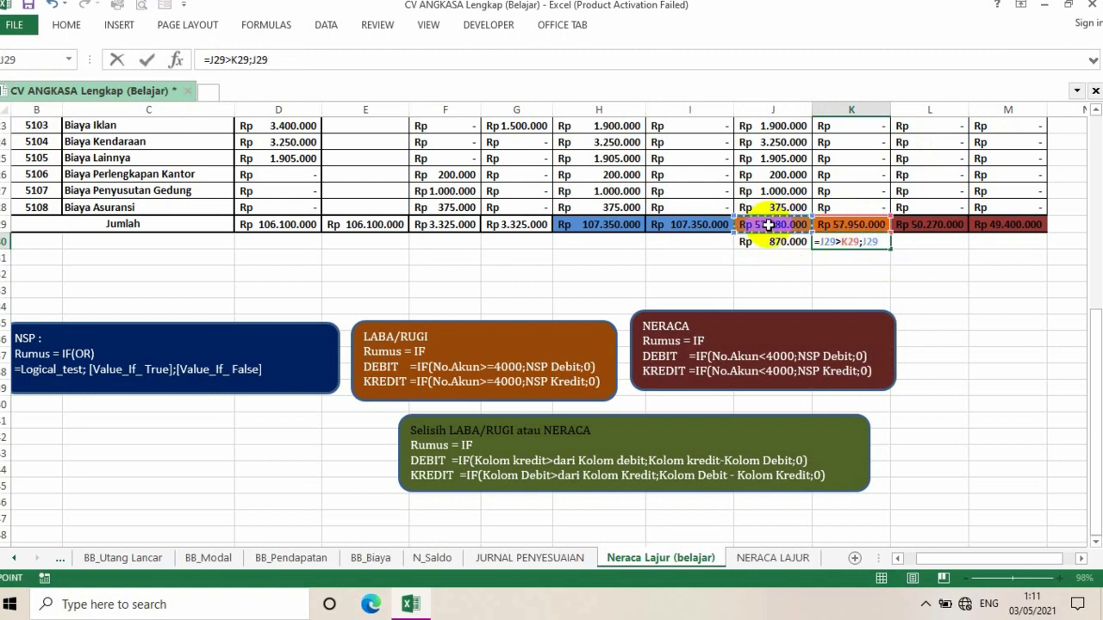
type("_")
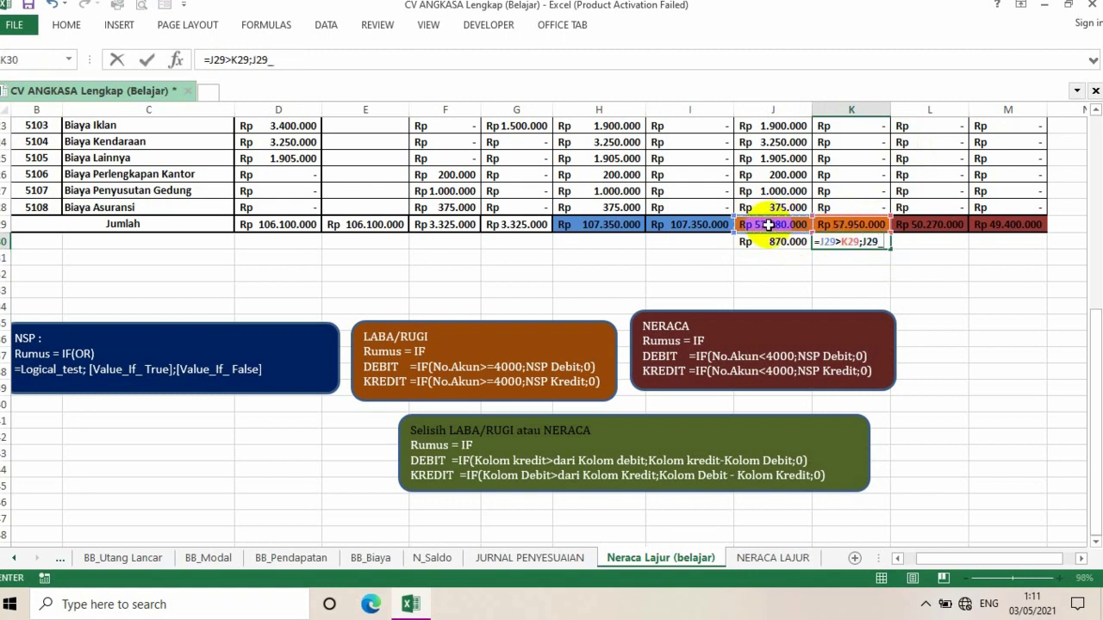
left_click(833, 226)
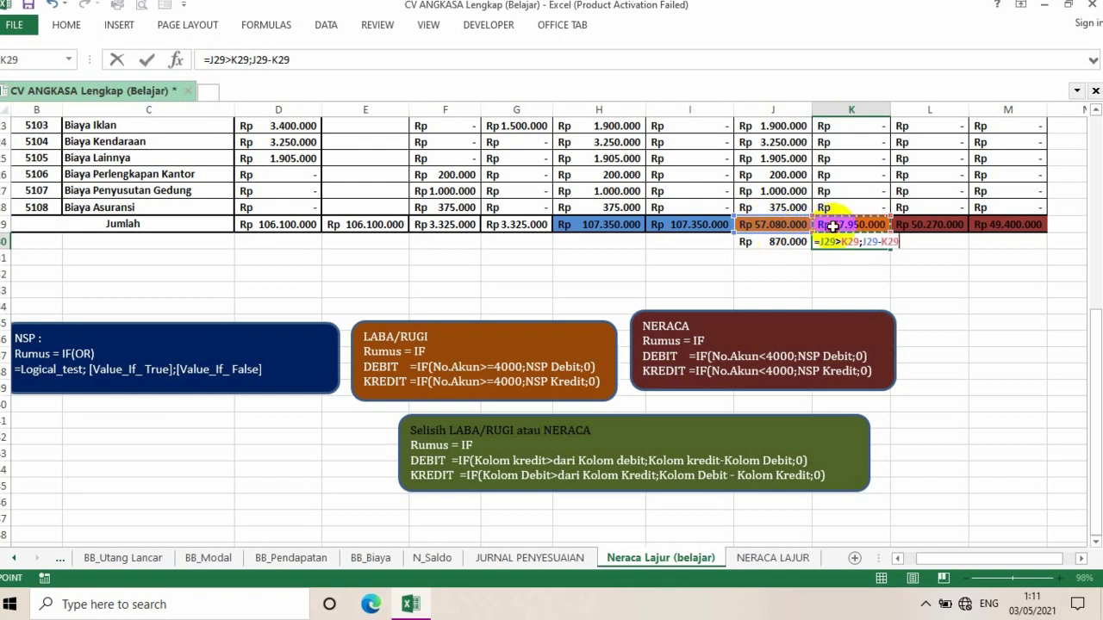
key("F8")
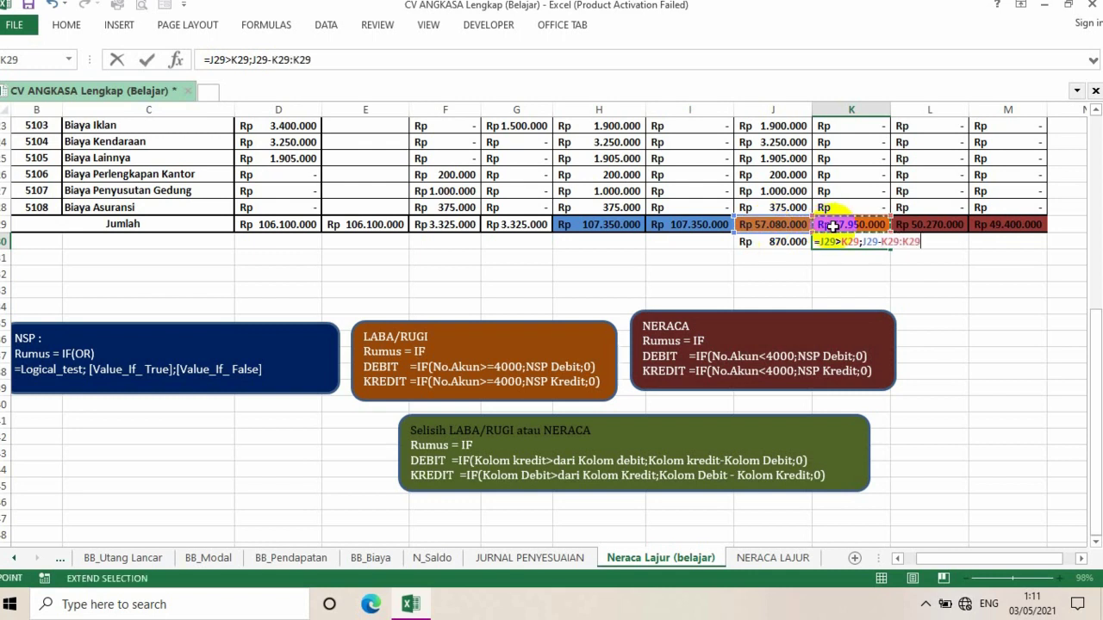
key("BackSpace")
key("BackSpace")
key("BackSpace")
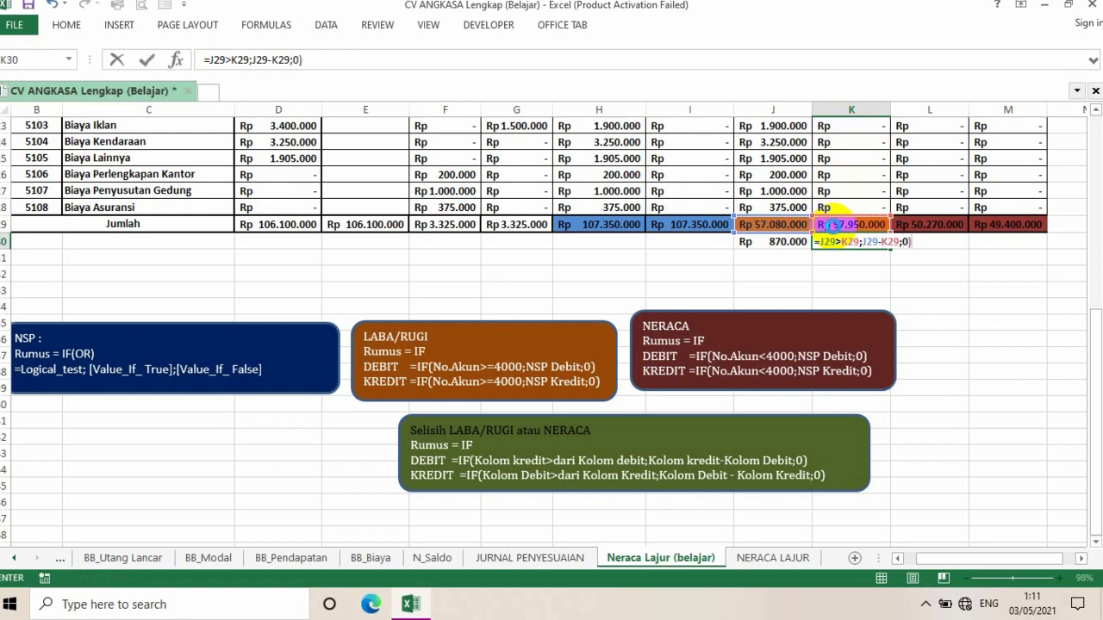
key("Return")
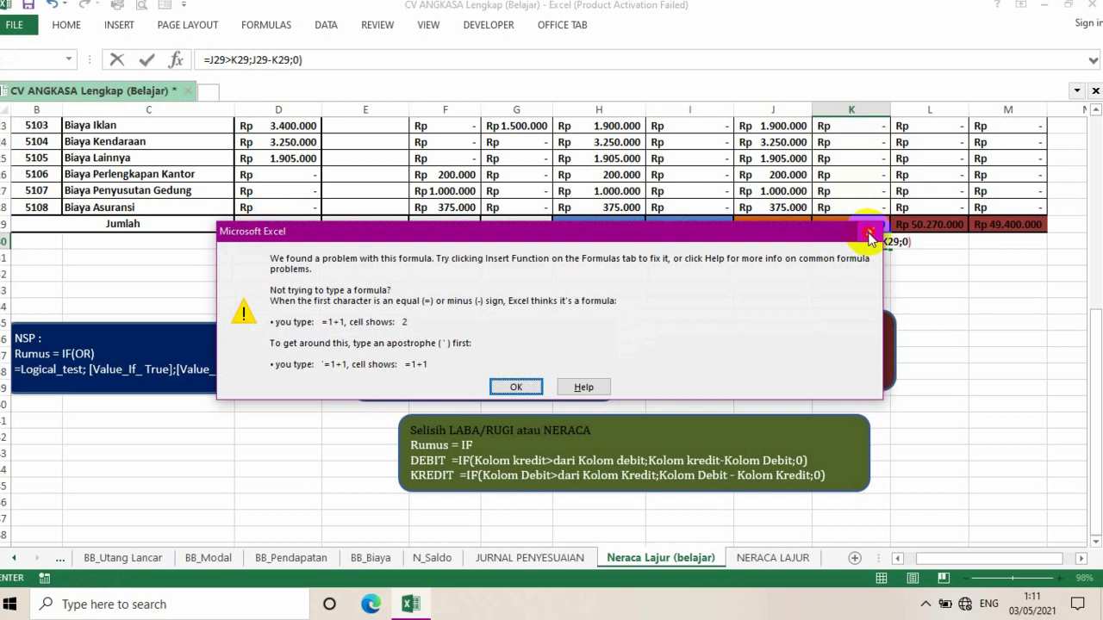
- Correct the K30 formula to =IF(J29>K29;J29-K29;0) by adding the missing IF function and opening parenthesis
left_click(870, 234)
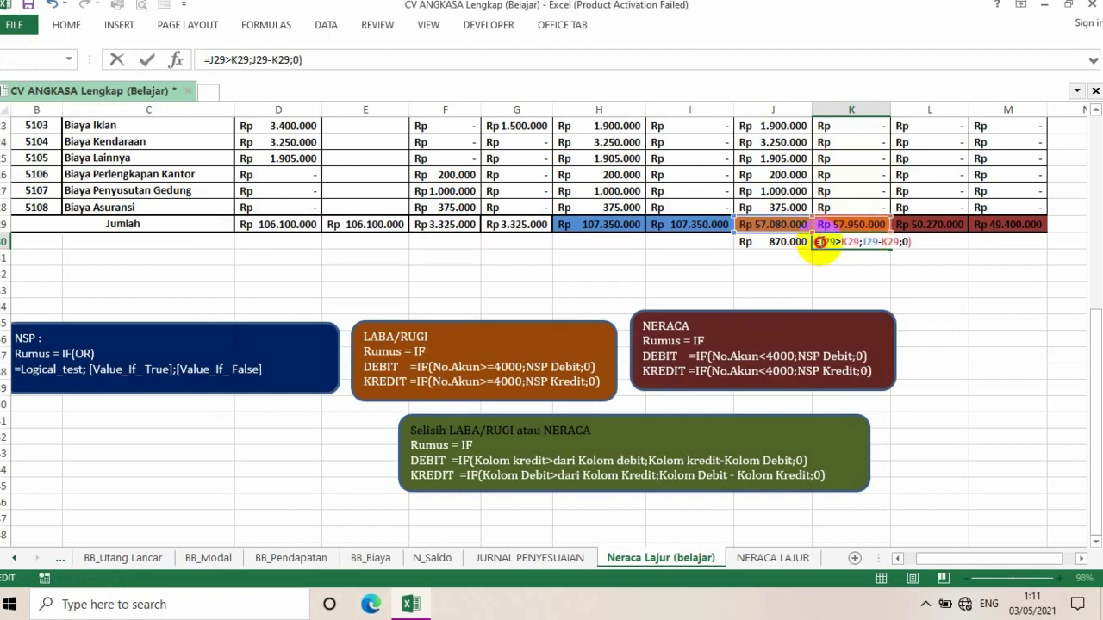
type("If")
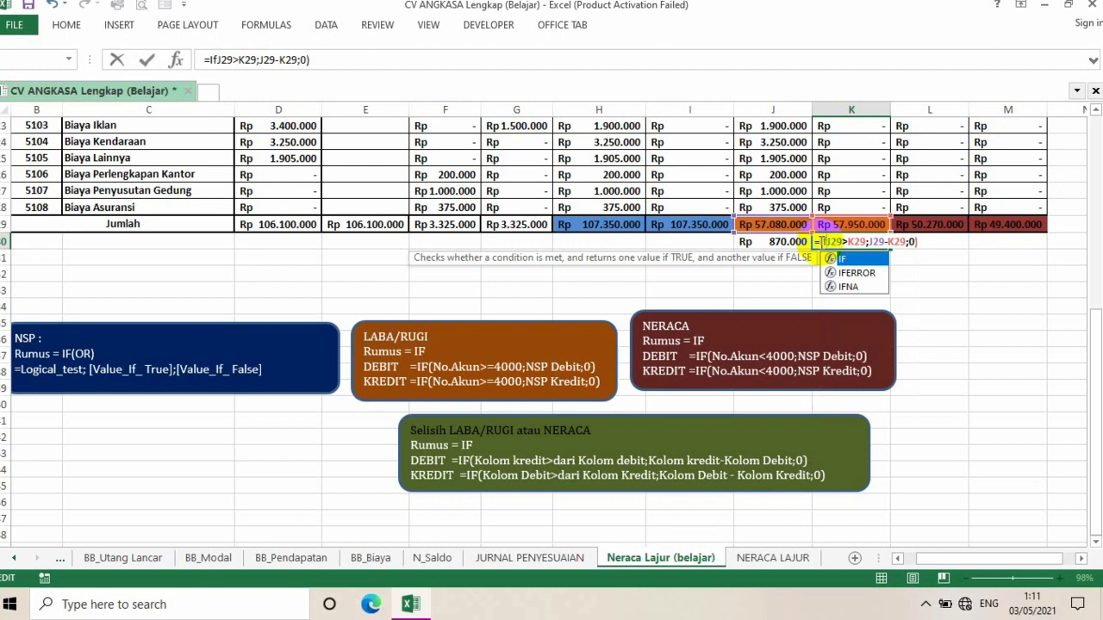
type("(")
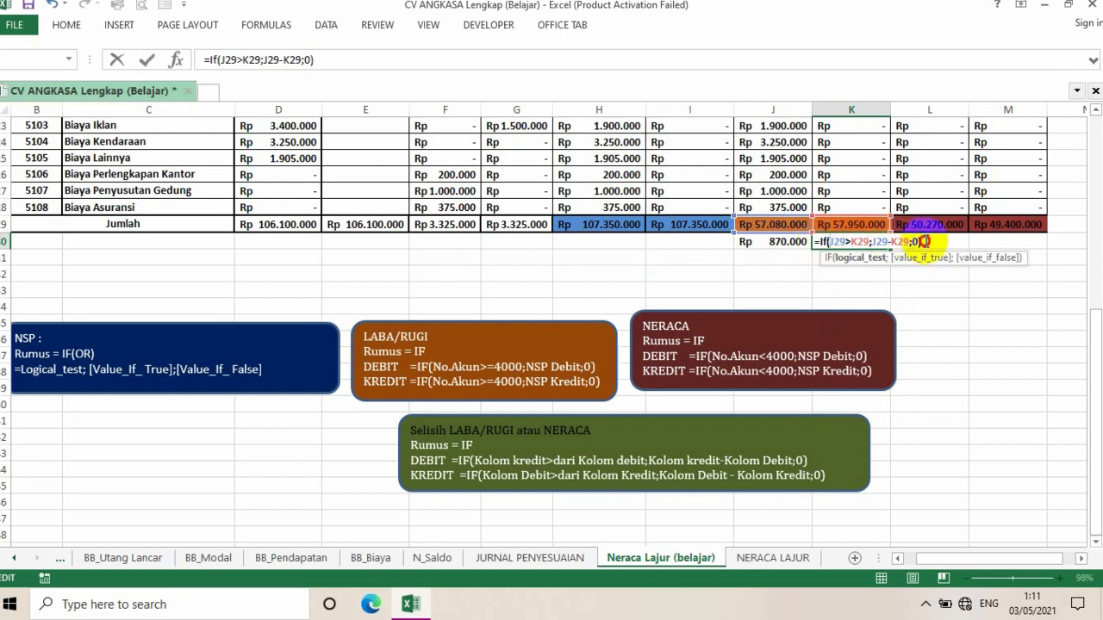
key("Return")
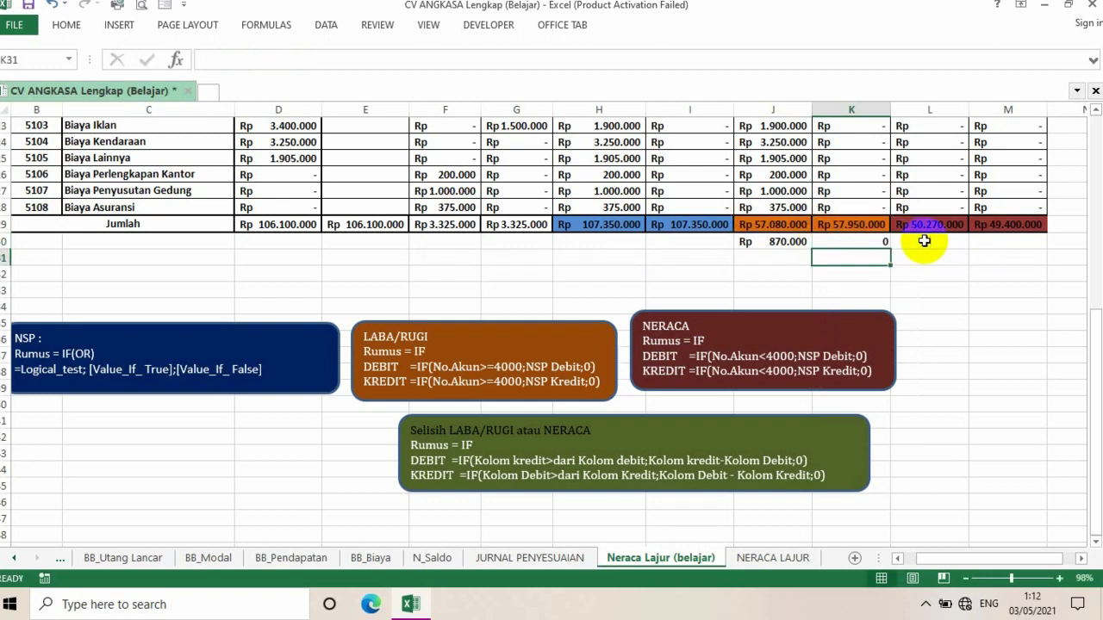
- Calculate the Neraca Debet difference in L30 with the formula =IF(M29>L29;M29-L29;0)
left_click(916, 244)
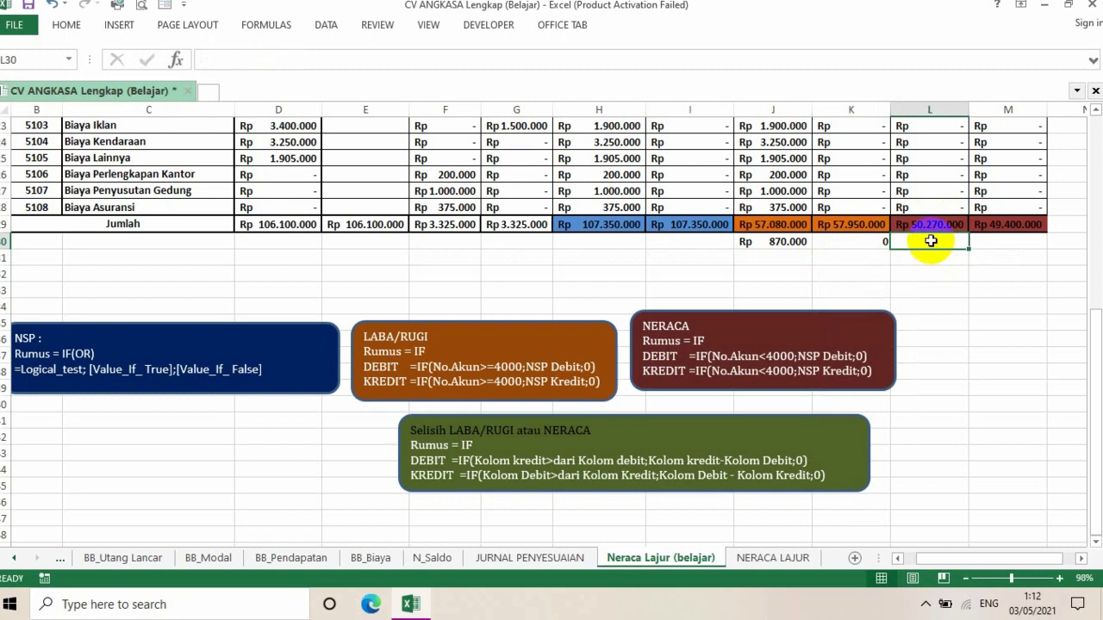
type("=i")
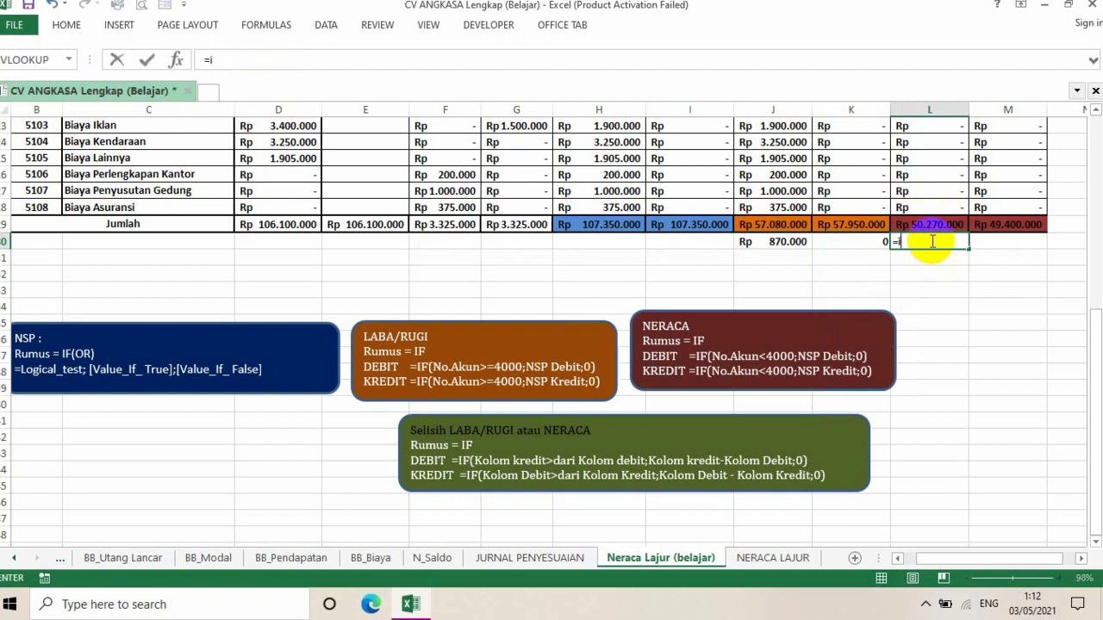
type("f(")
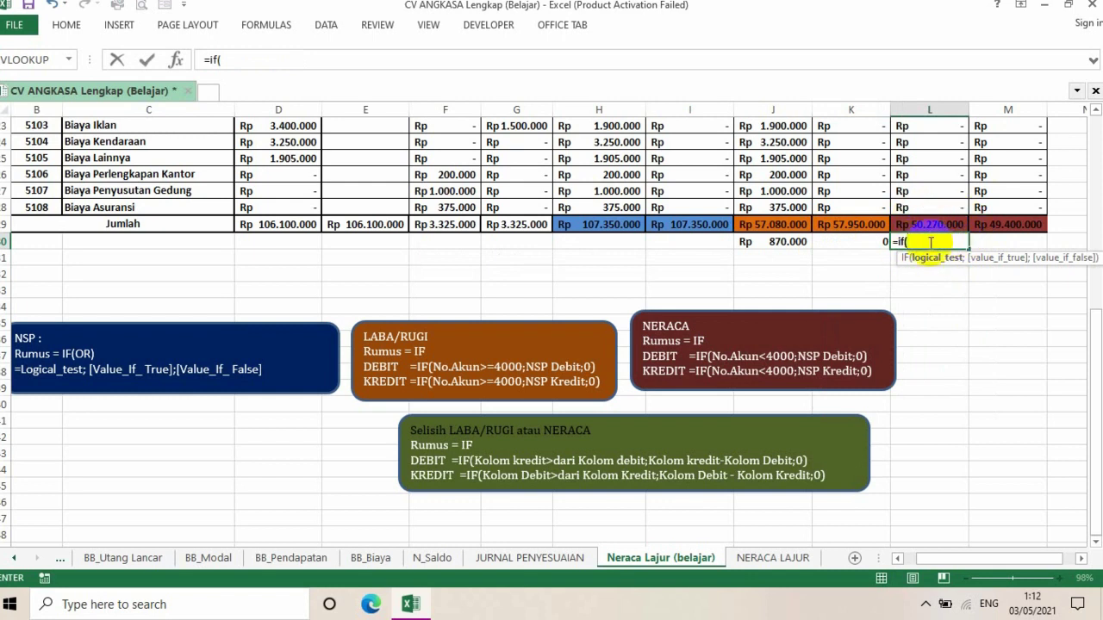
left_click(1019, 224)
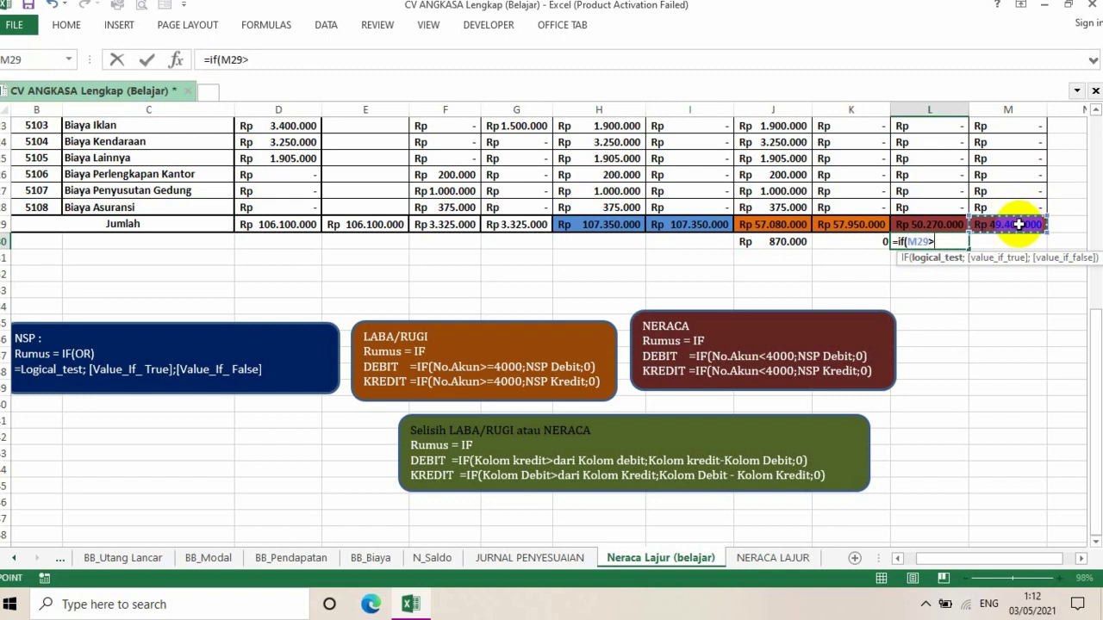
type(">")
left_click(946, 224)
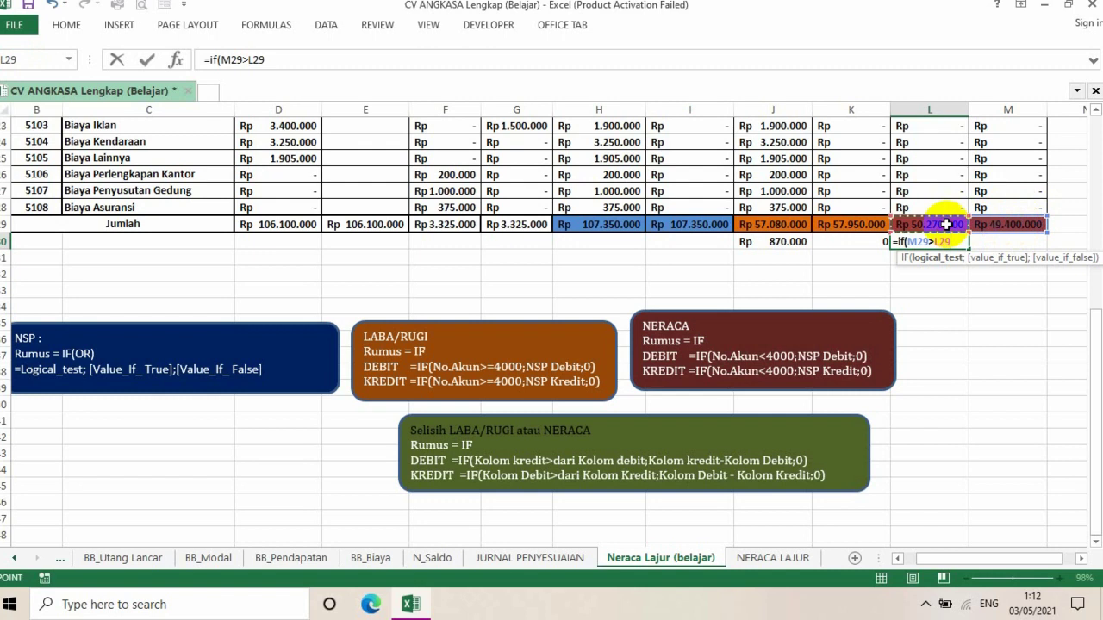
type(";")
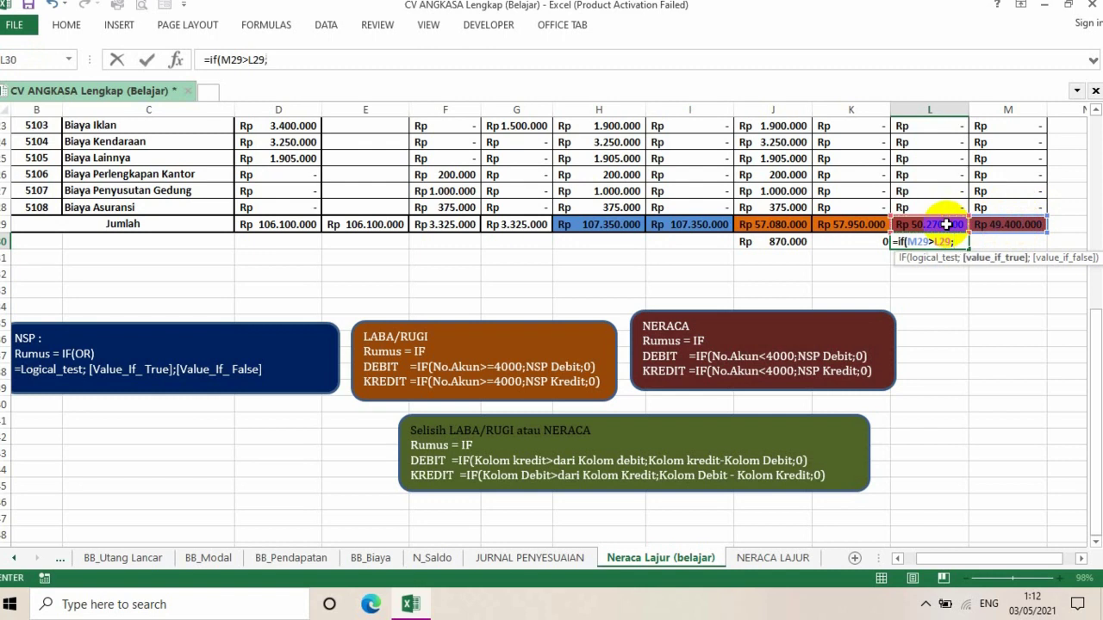
left_click(1007, 224)
type("-L29")
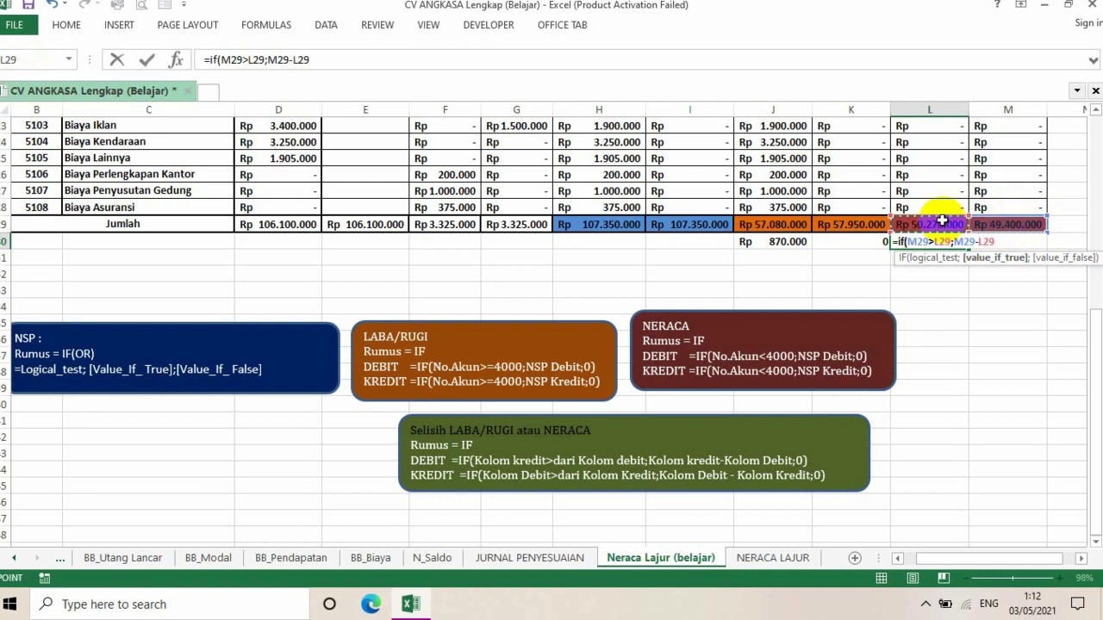
type(";0")
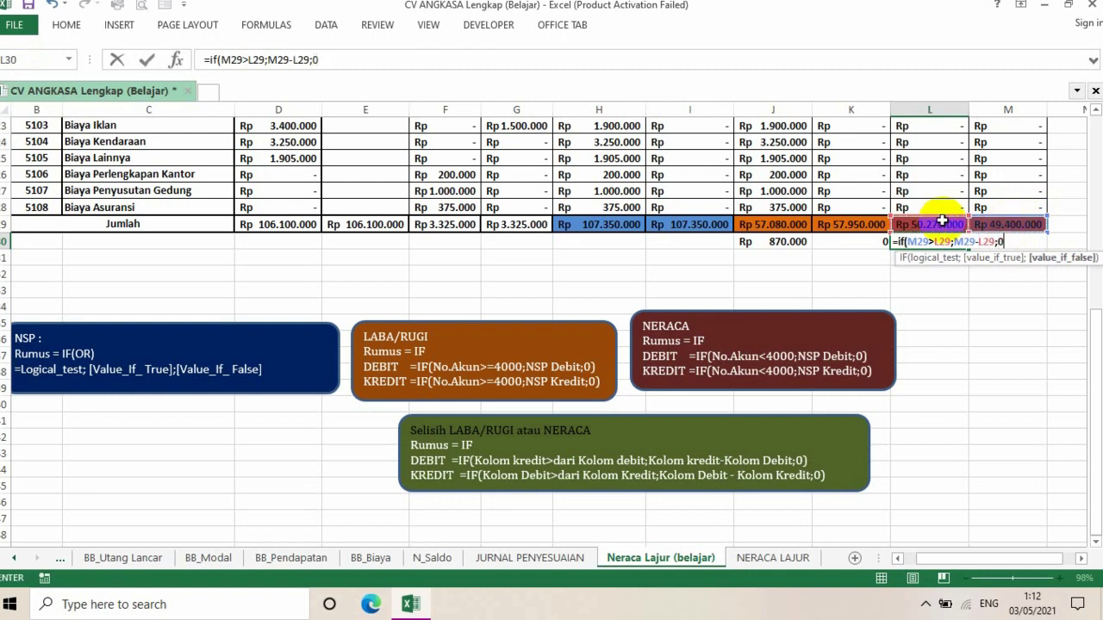
key("Return")
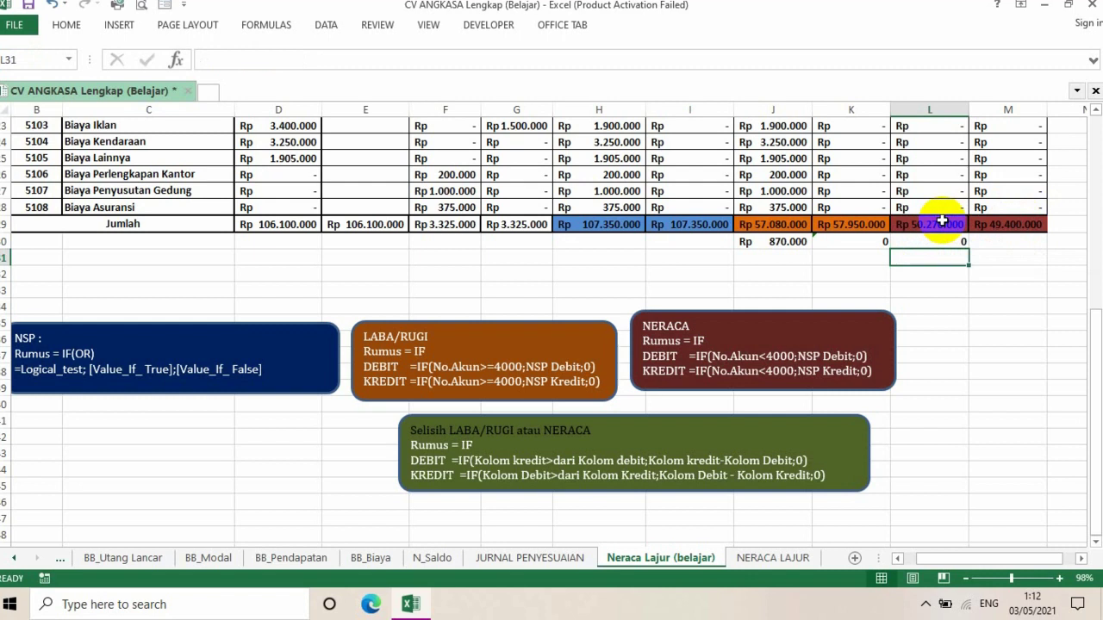
- Calculate the Neraca Kredit difference in M30 with the formula =IF(L29>M29;L29-M29;0)
left_click(999, 242)
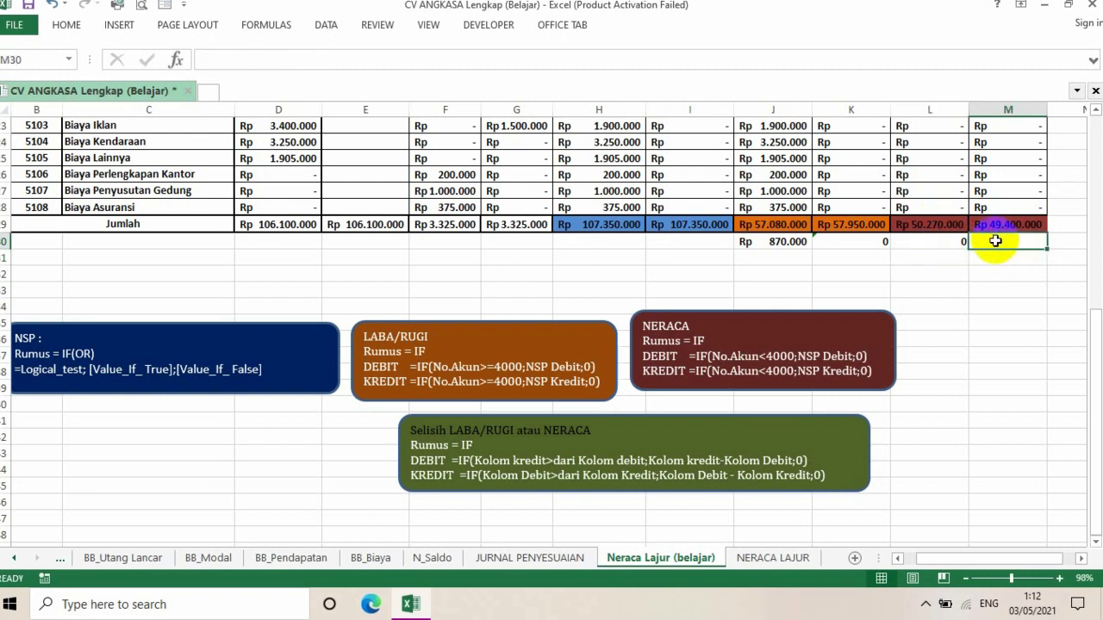
type("=")
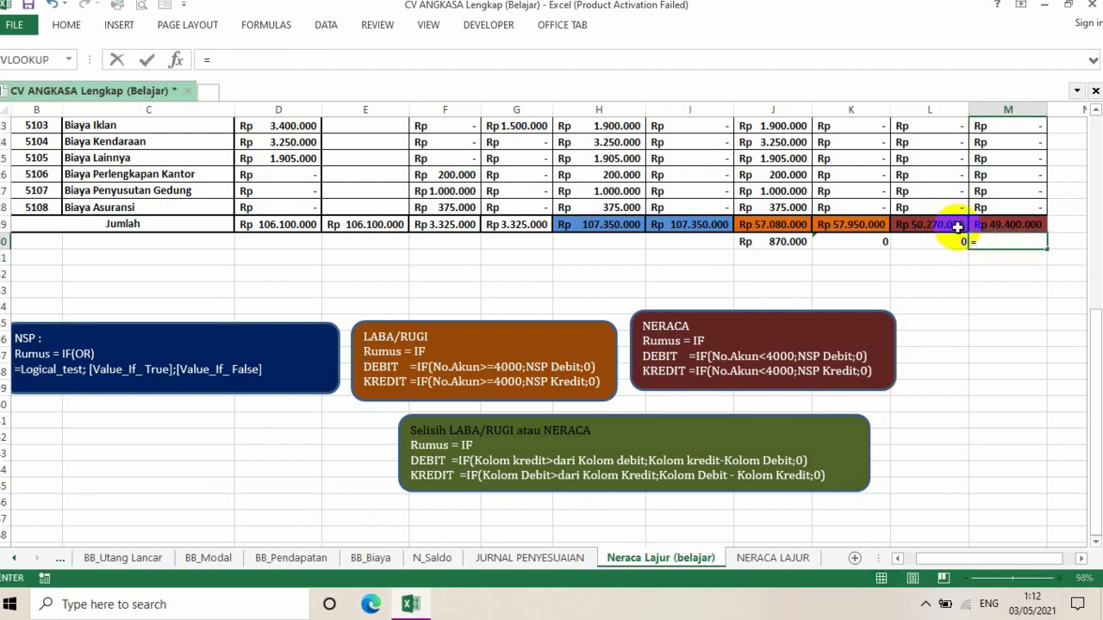
type("if(")
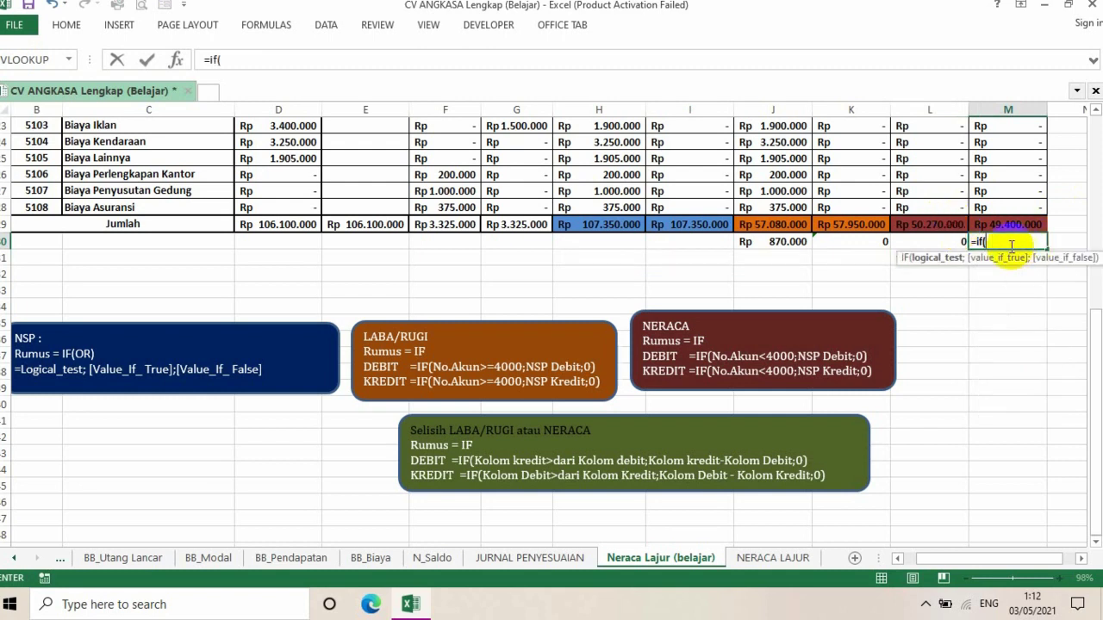
left_click(918, 224)
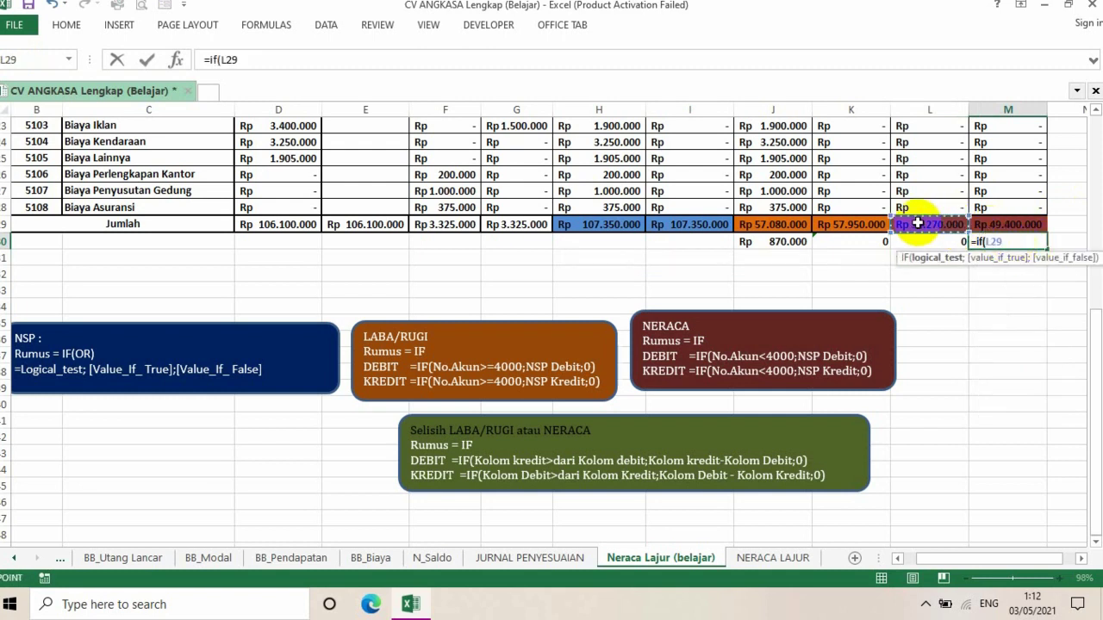
type(">")
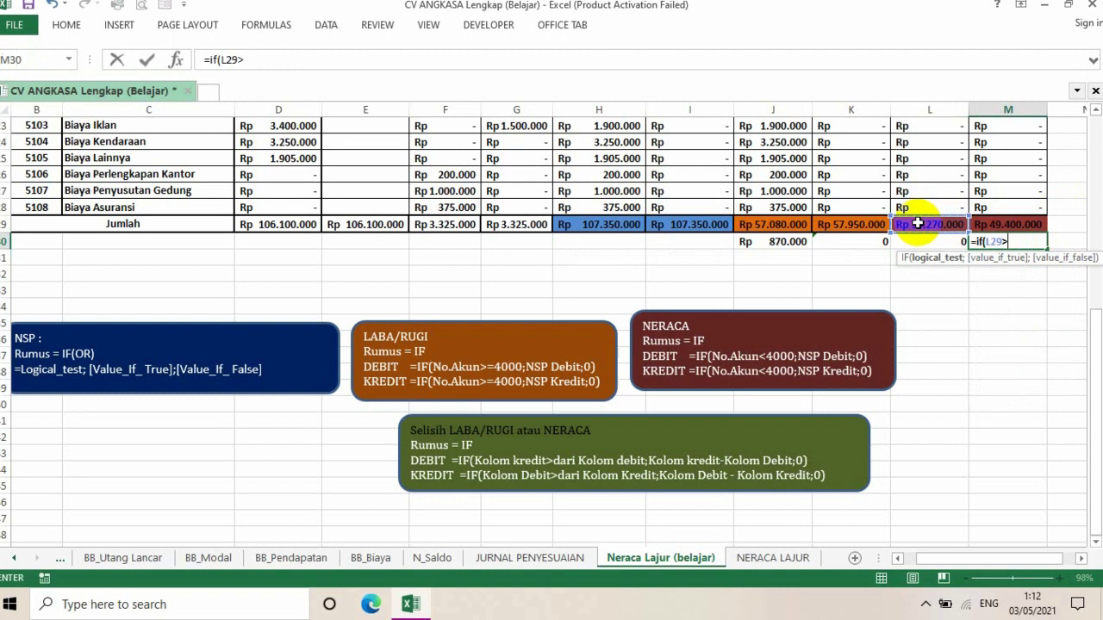
left_click(1000, 227)
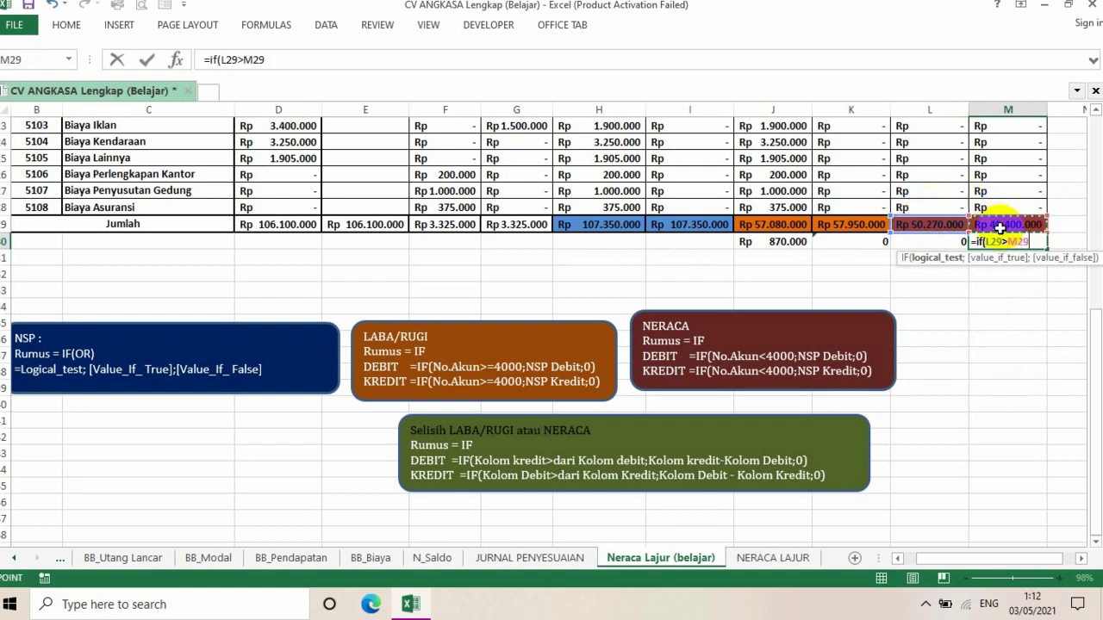
type(";")
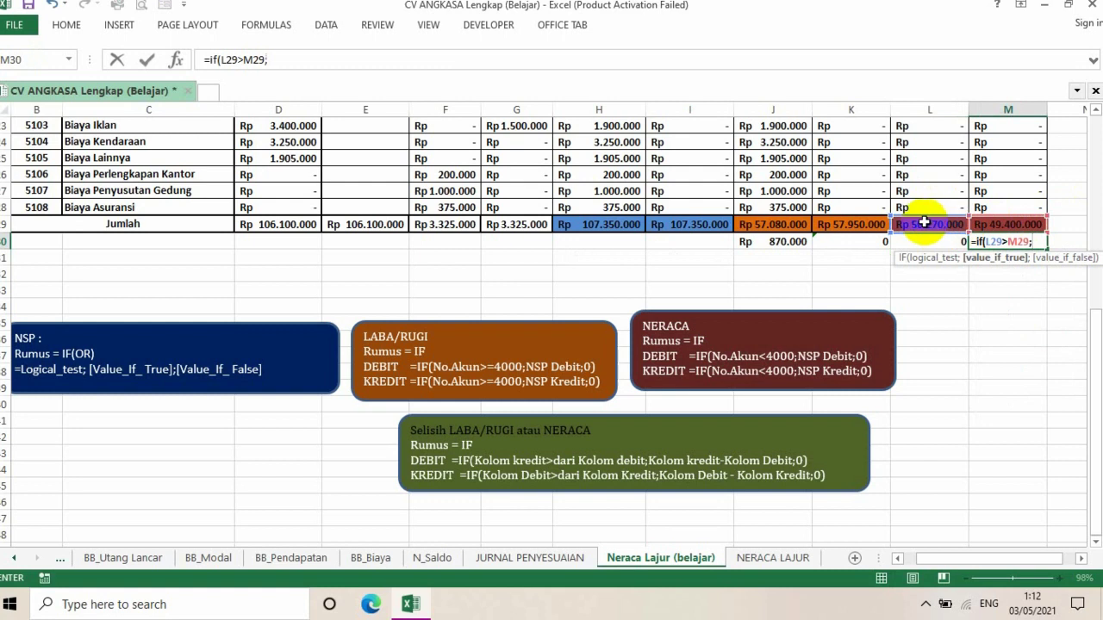
left_click(922, 224)
type("-")
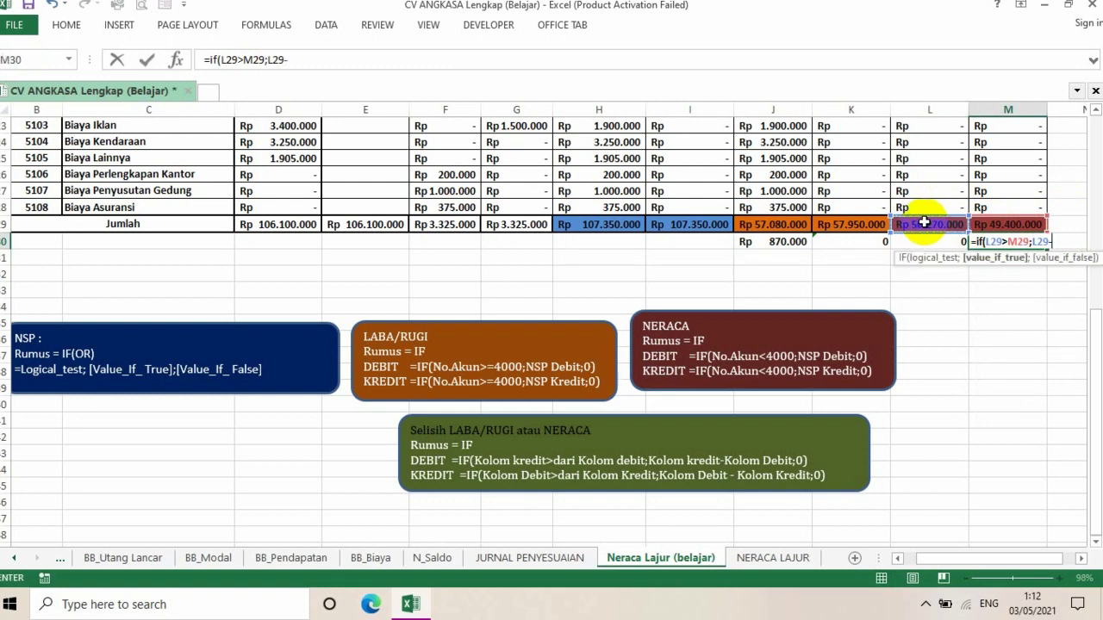
left_click(994, 224)
type(";")
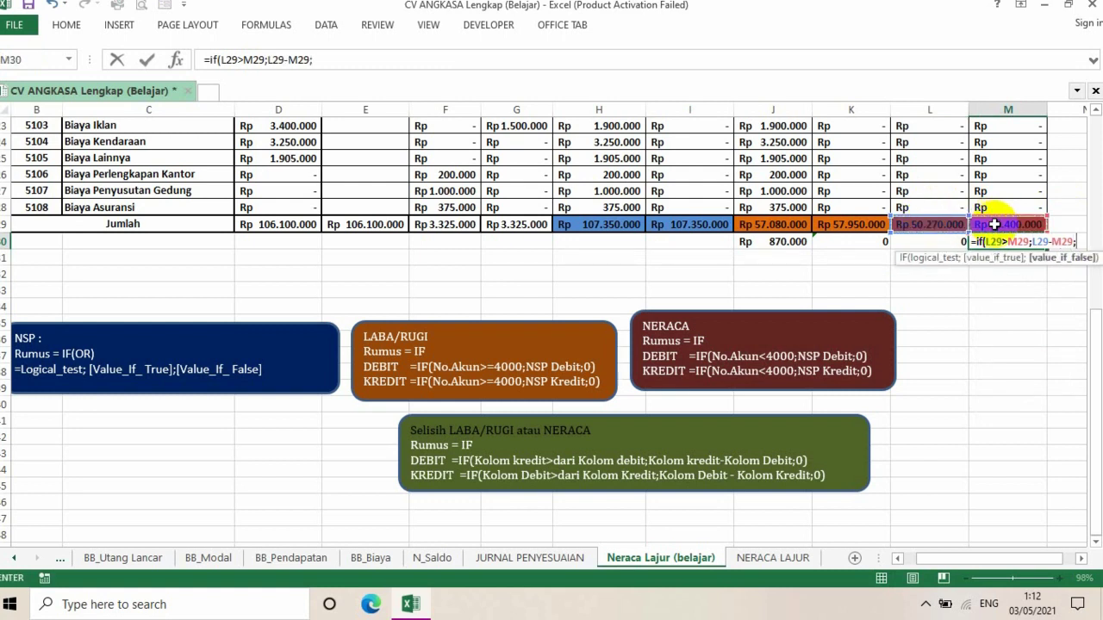
type("0)")
key("Return")
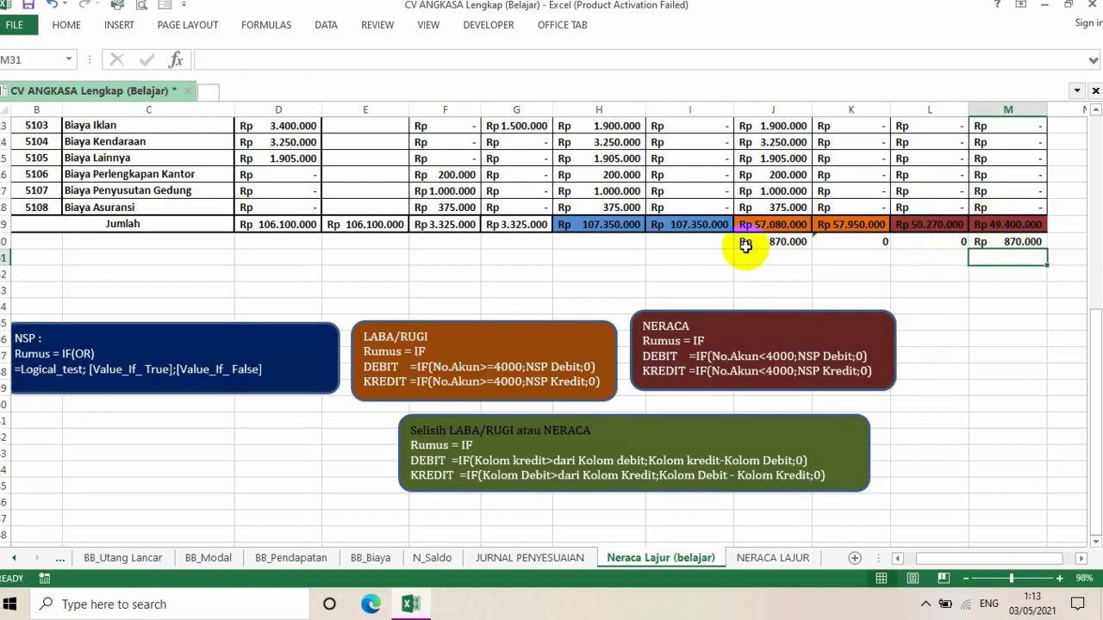
- Apply All Borders and a Thick Box Border to the difference cells J30:M30
left_click_drag(746, 245, 1009, 241)
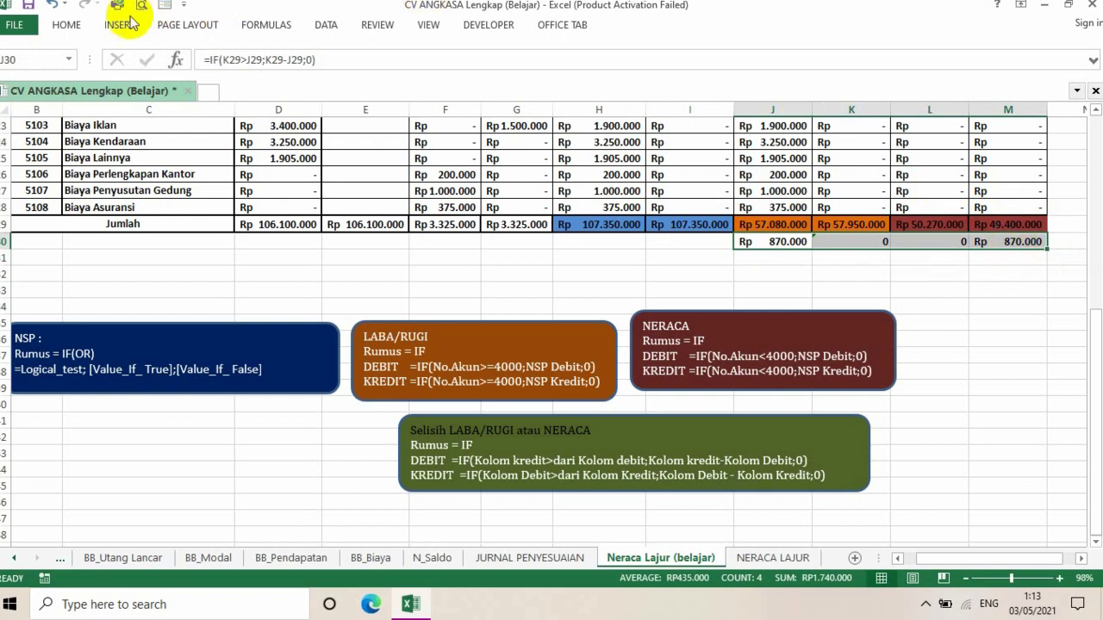
left_click(76, 26)
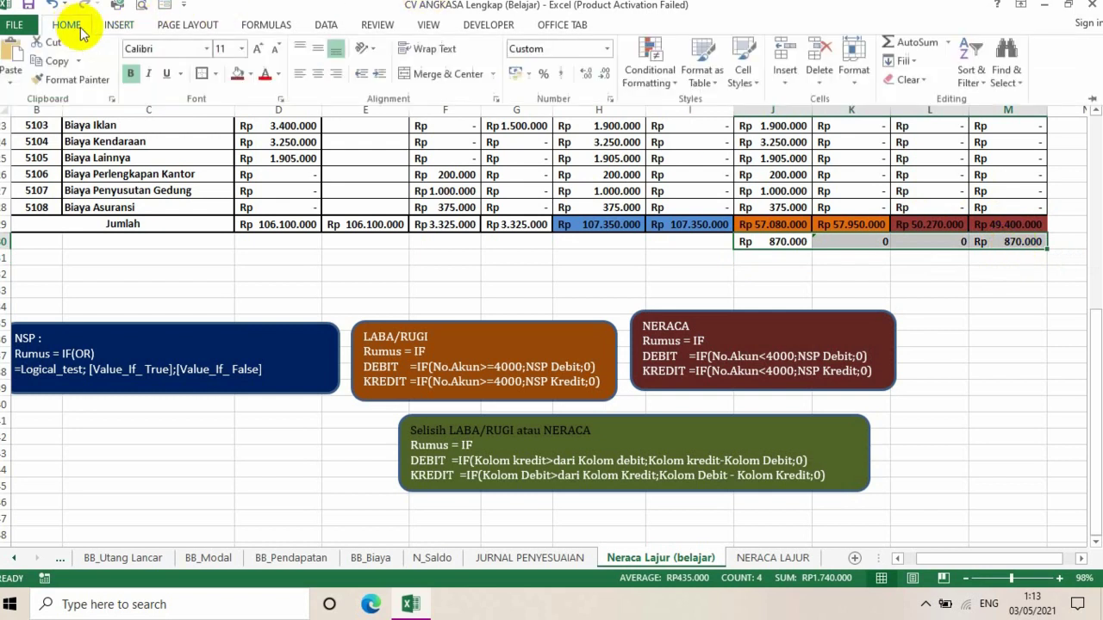
left_click(214, 78)
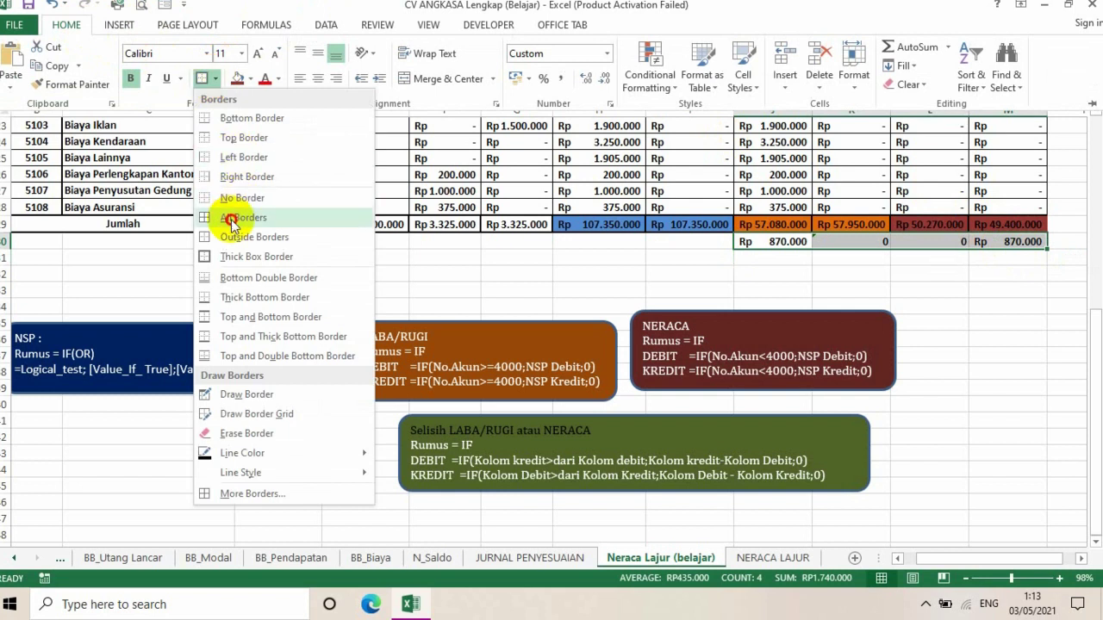
left_click(237, 216)
left_click(215, 79)
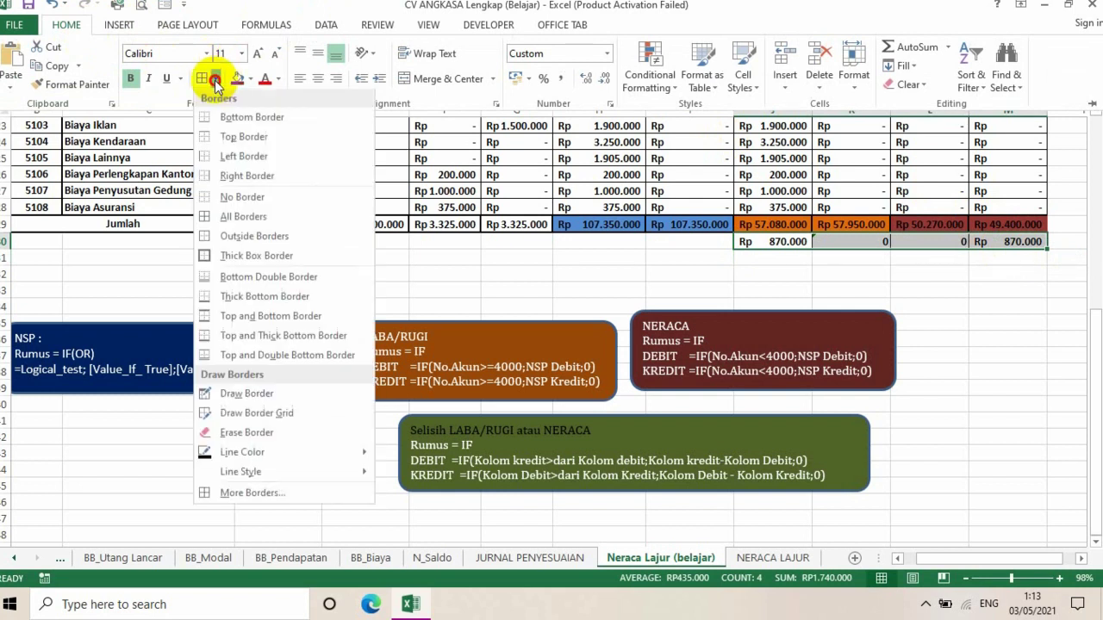
left_click(229, 255)
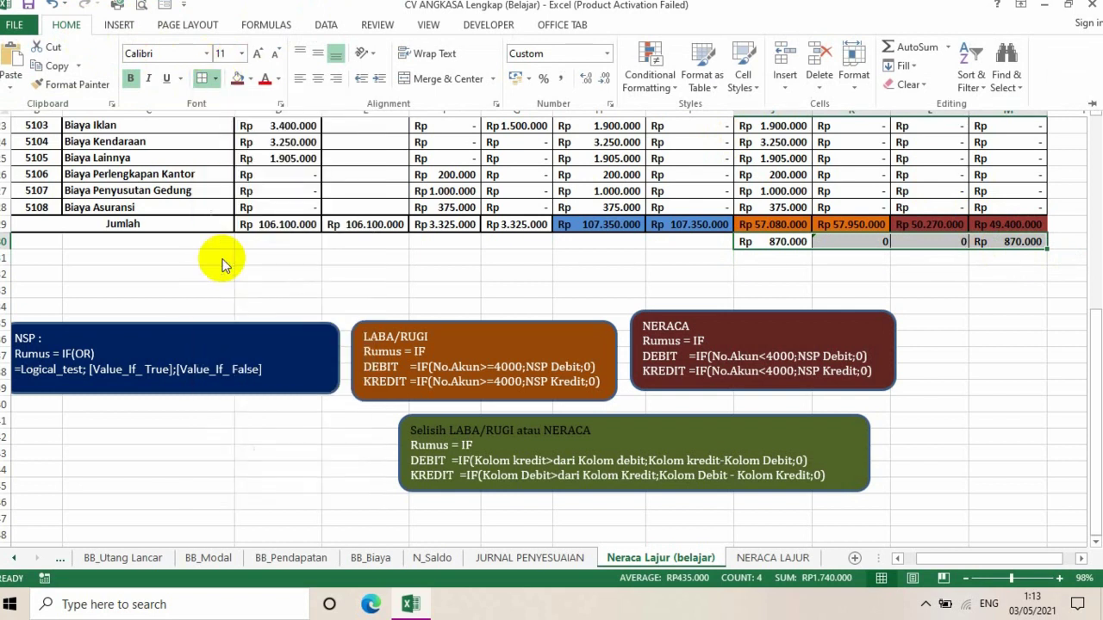
key("ctrl+F1")
left_click(970, 321)
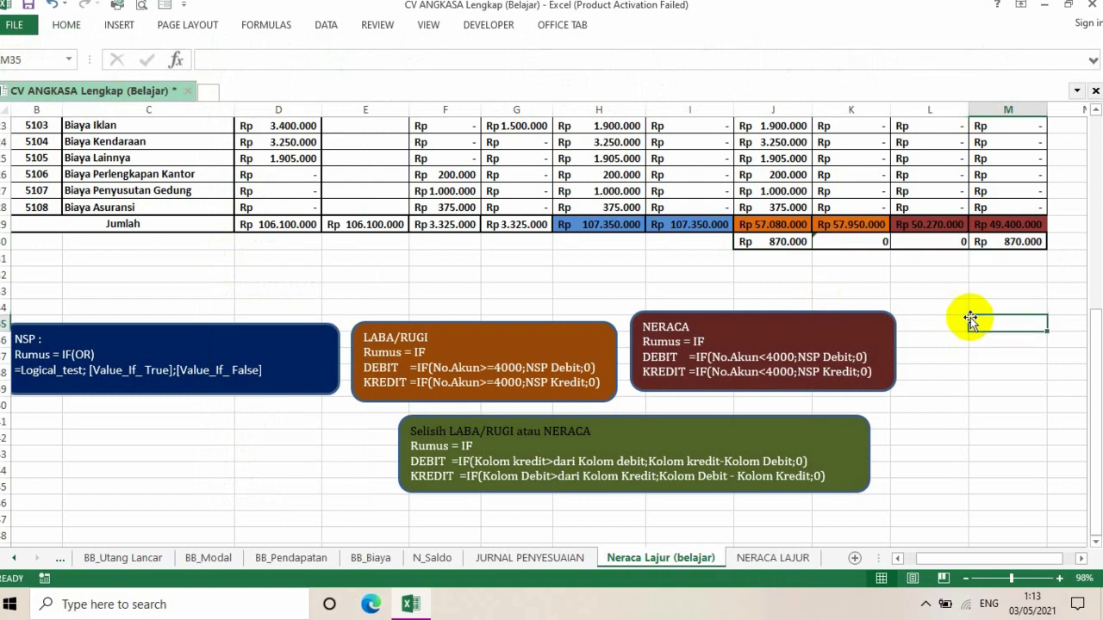
- Calculate the balanced Laba/Rugi Debet total in J31 with the formula =J29+J30
left_click(754, 257)
type("=")
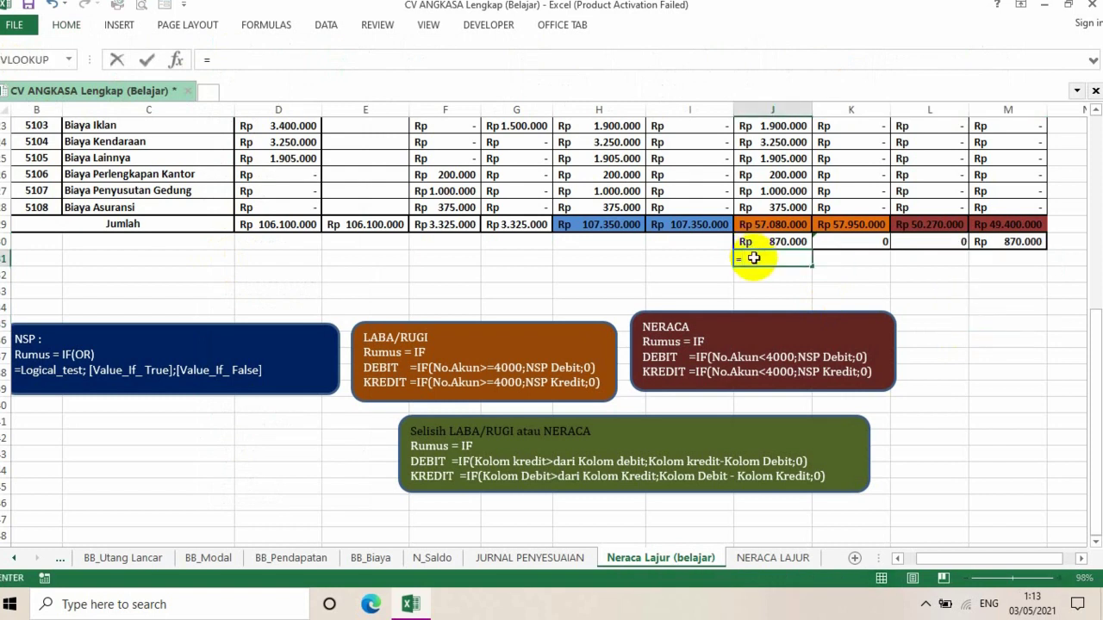
left_click(786, 225)
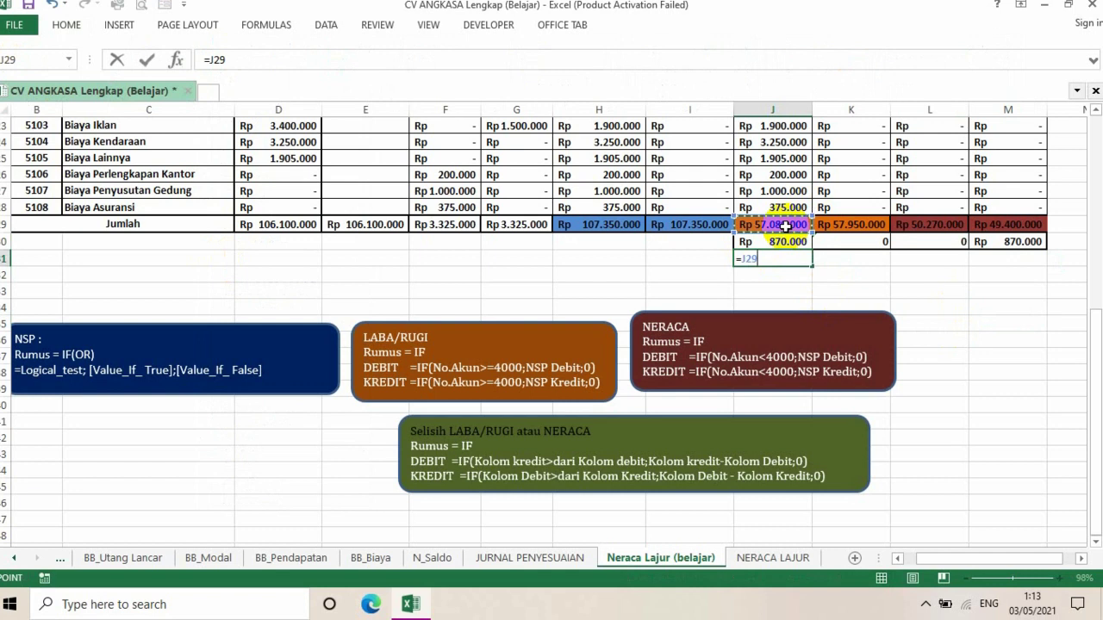
type("+")
left_click(787, 242)
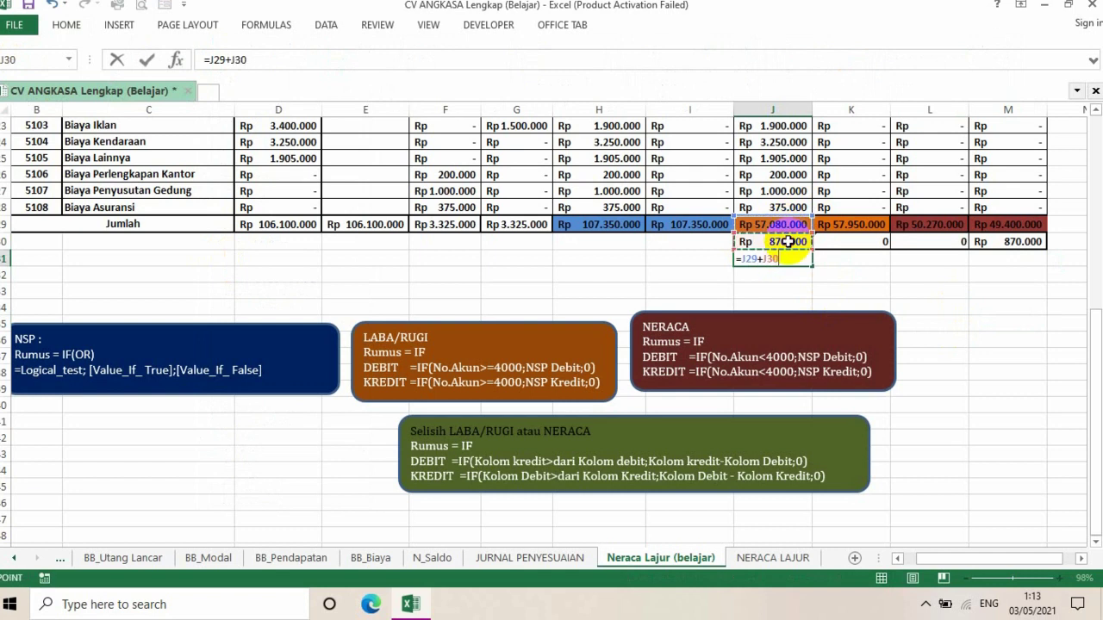
key("Return")
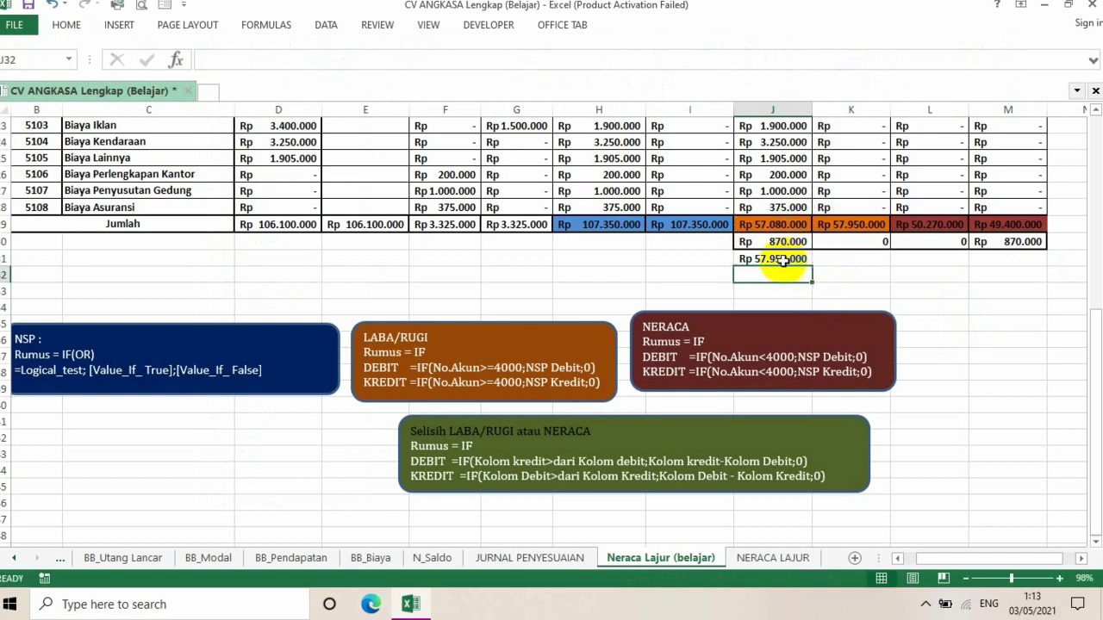
- Copy the J31 sum formula across through M31 for the remaining Laba/Rugi and Neraca columns
left_click(782, 260)
left_click_drag(812, 265, 1022, 262)
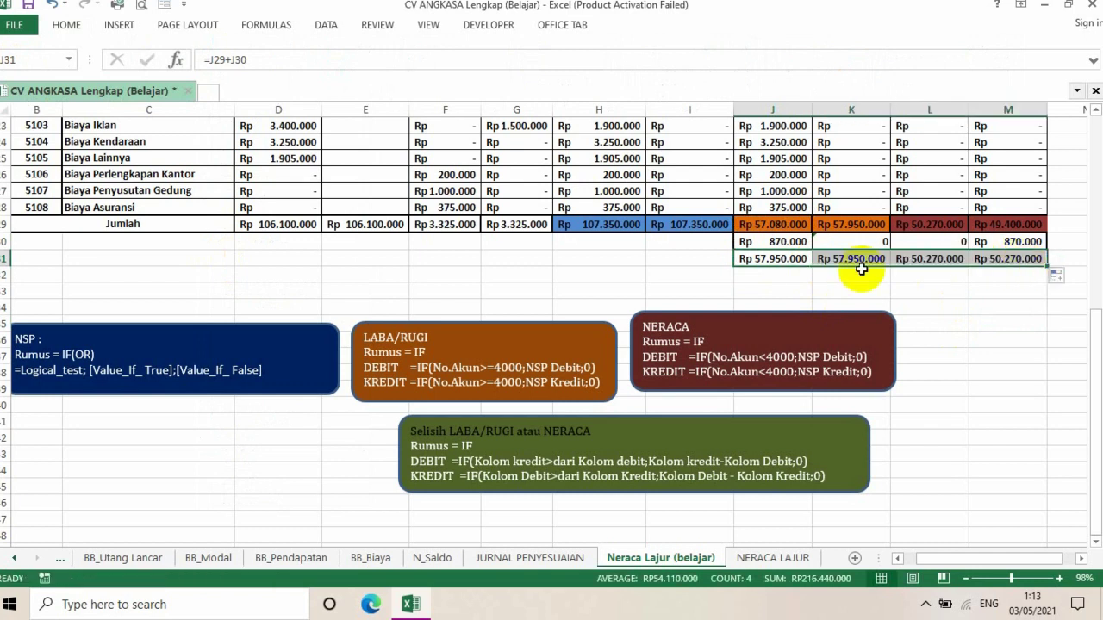
left_click(966, 304)
- Fill the Laba/Rugi balanced totals J31:K31 with the dark orange theme color used on the totals above
left_click_drag(750, 260, 837, 261)
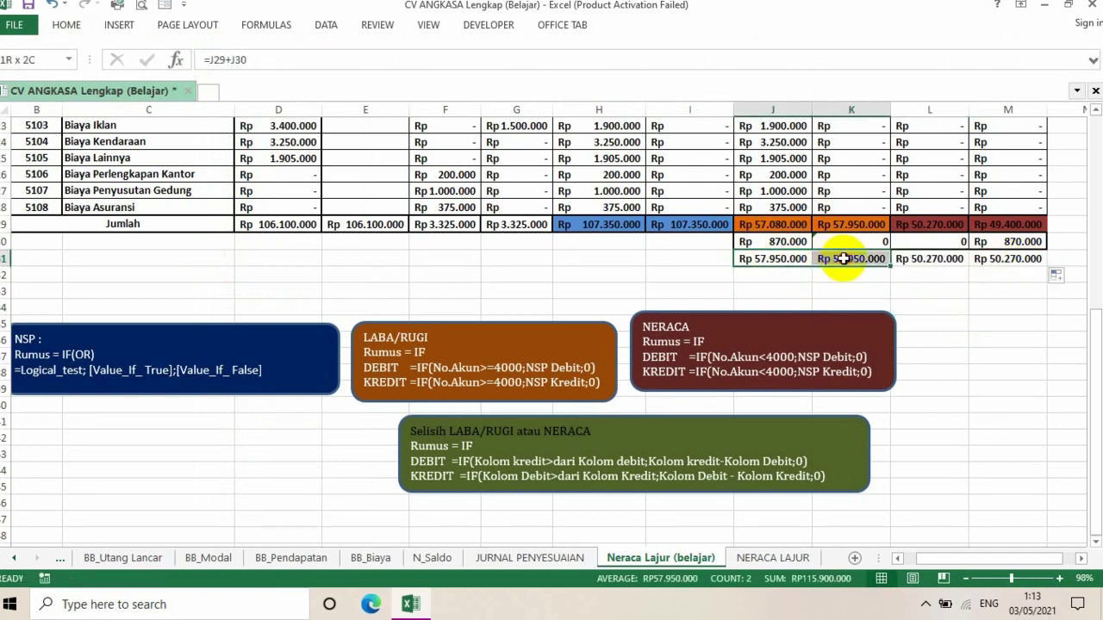
left_click(68, 25)
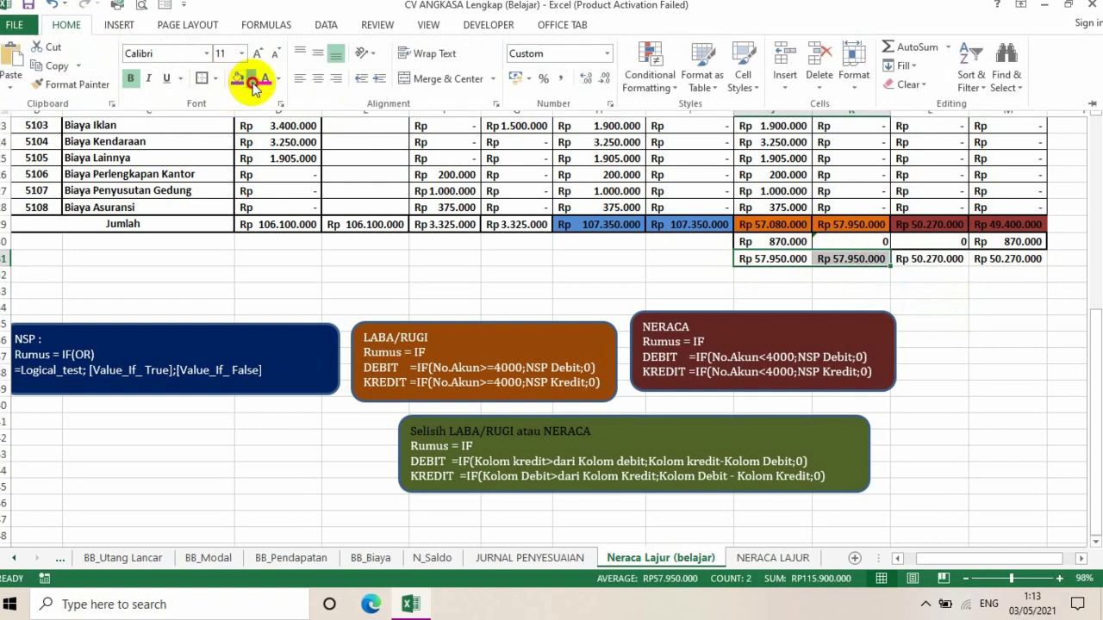
left_click(251, 79)
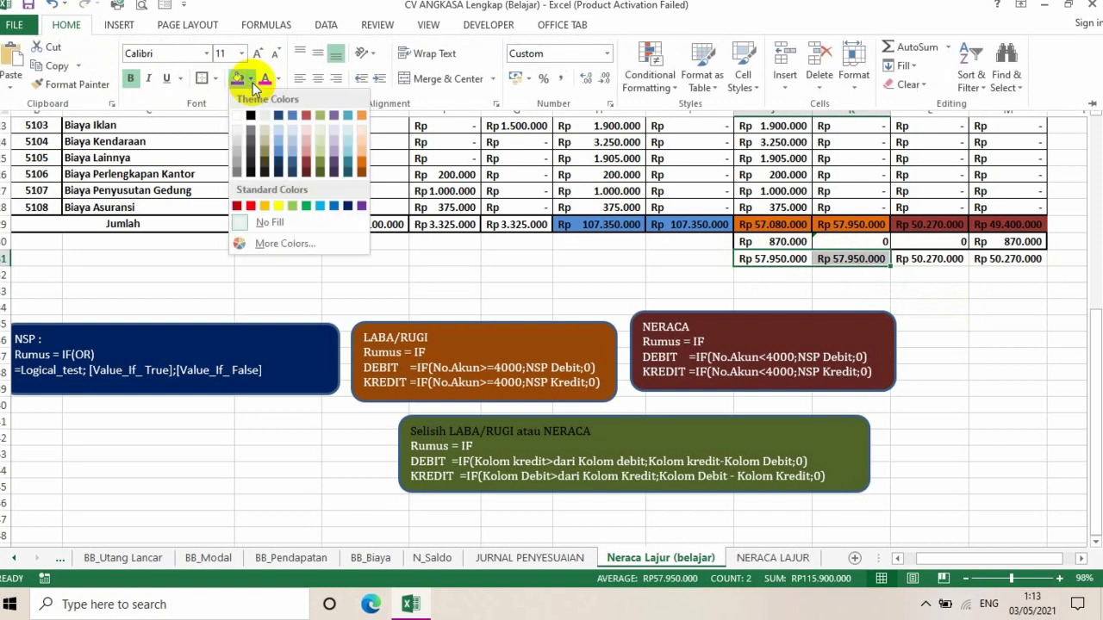
left_click(363, 168)
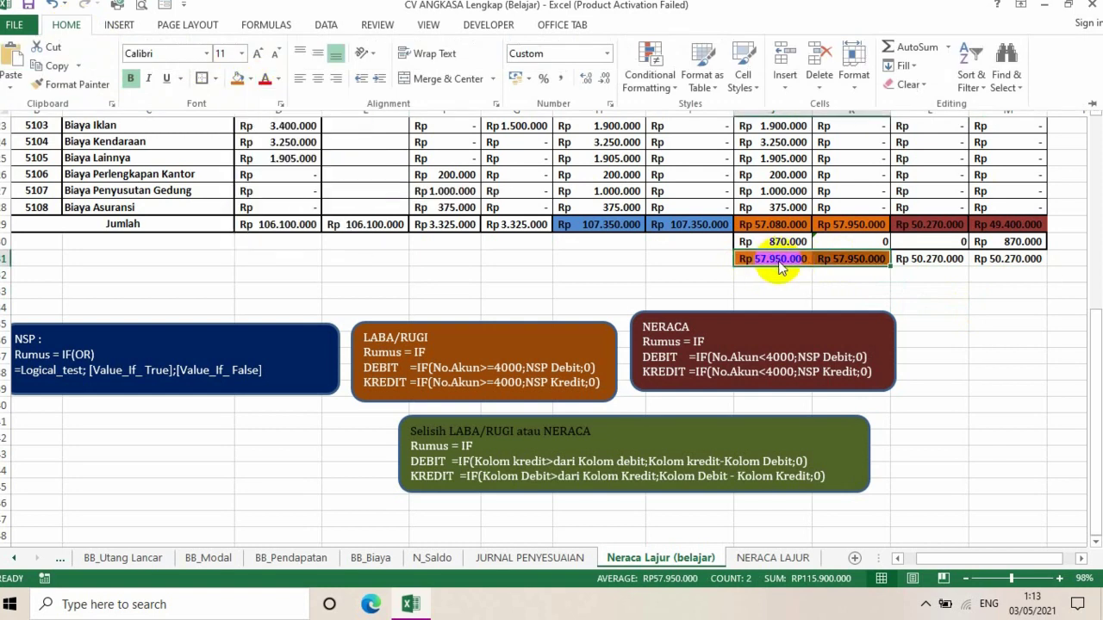
left_click(851, 284)
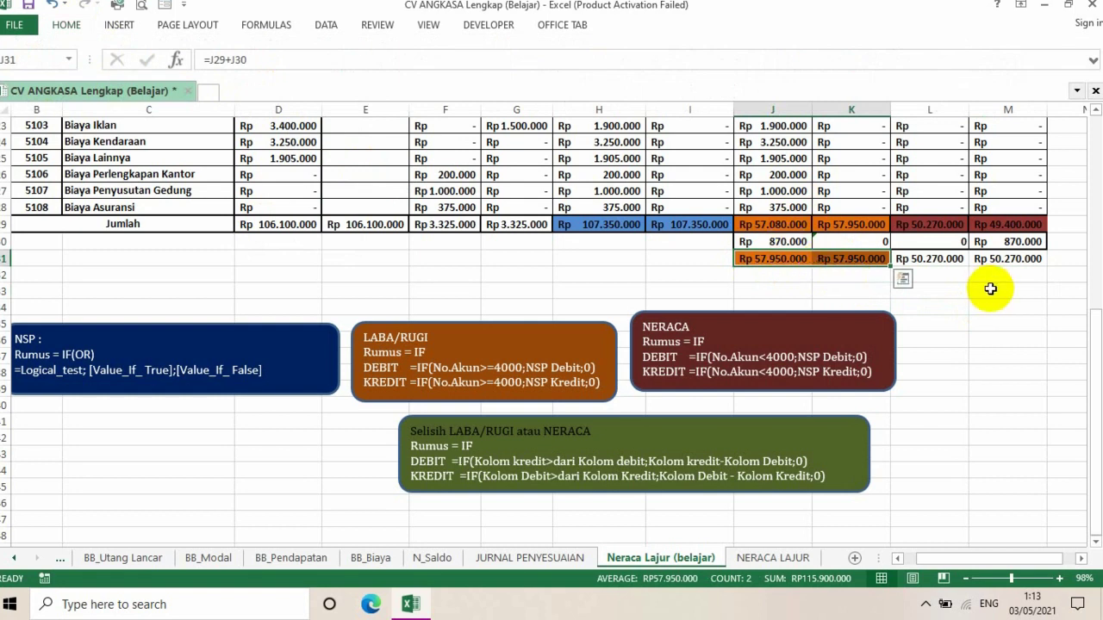
- Fill the Neraca balanced totals L31:M31 with the dark red theme color matching the Neraca totals in row 29
left_click(932, 259)
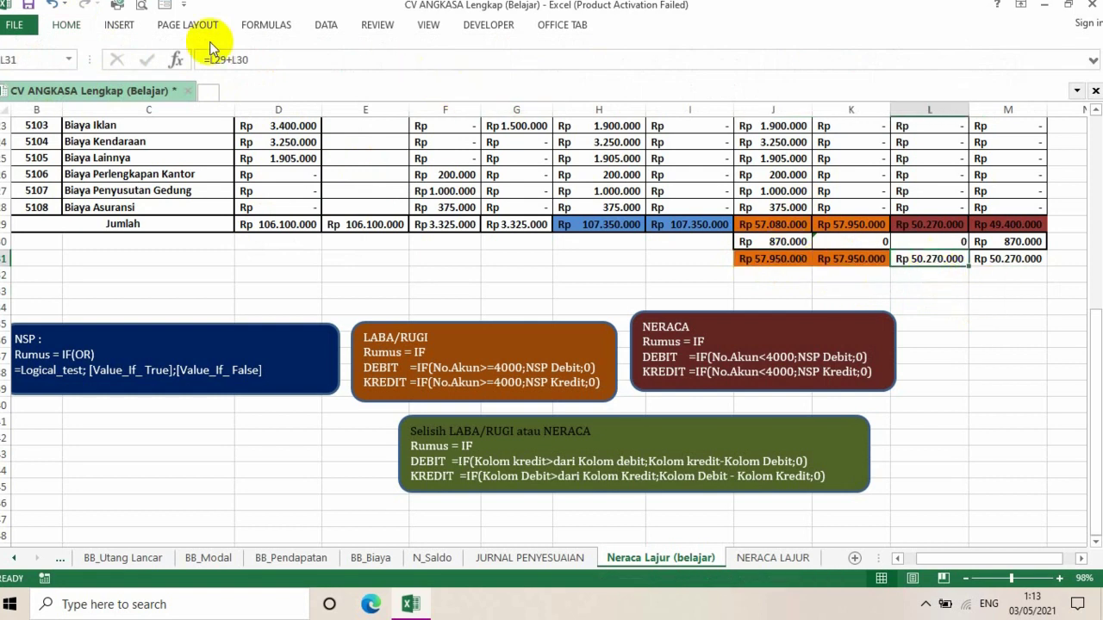
left_click_drag(1021, 260, 1009, 254)
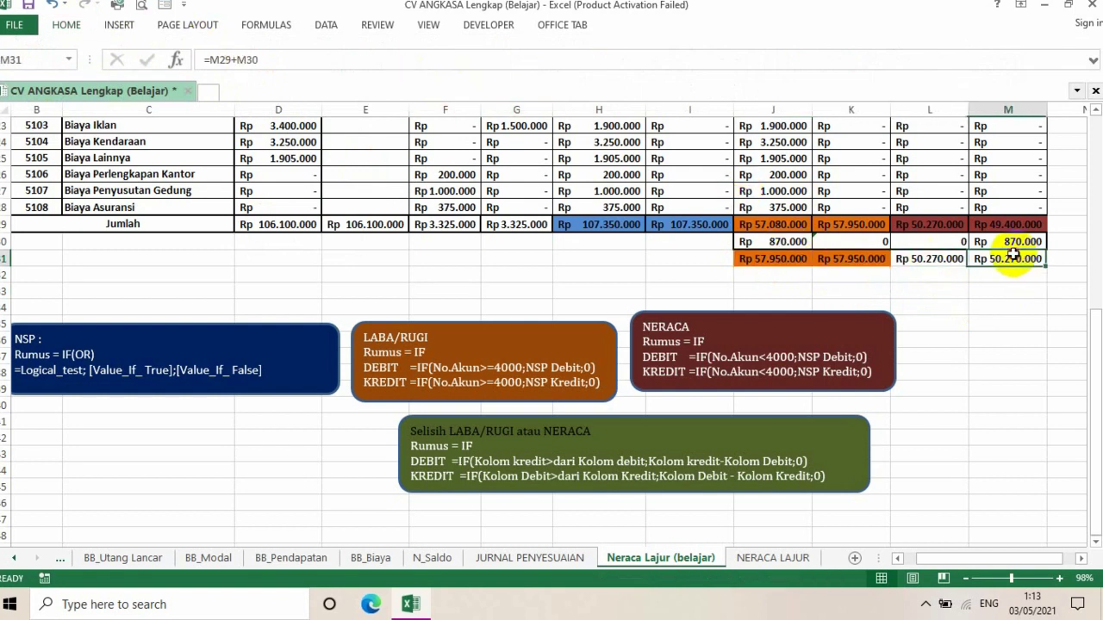
left_click(69, 25)
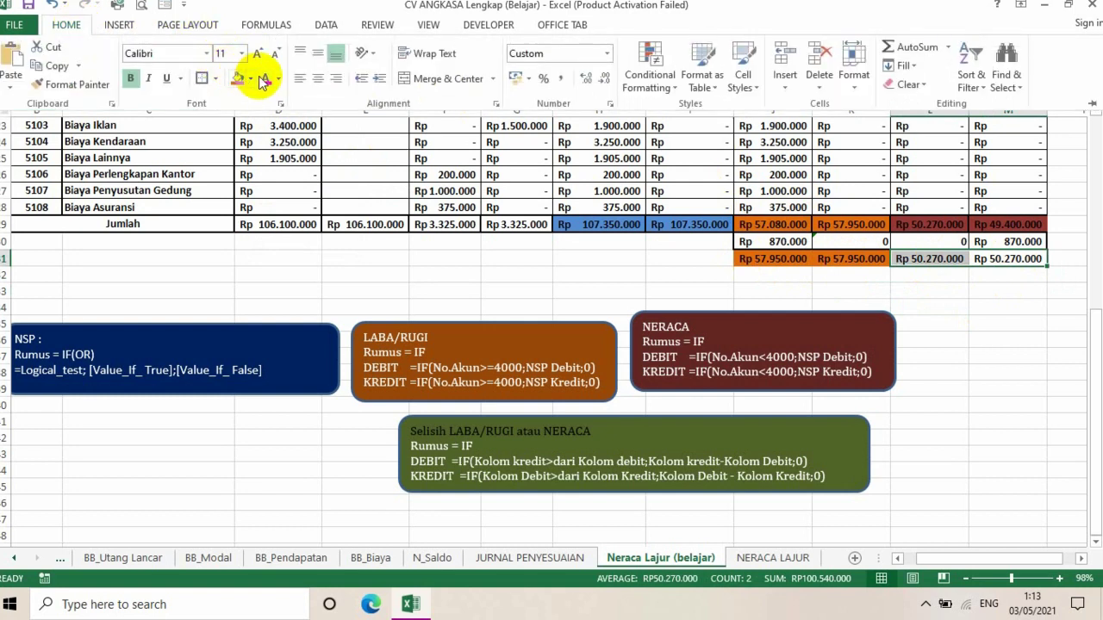
left_click(249, 78)
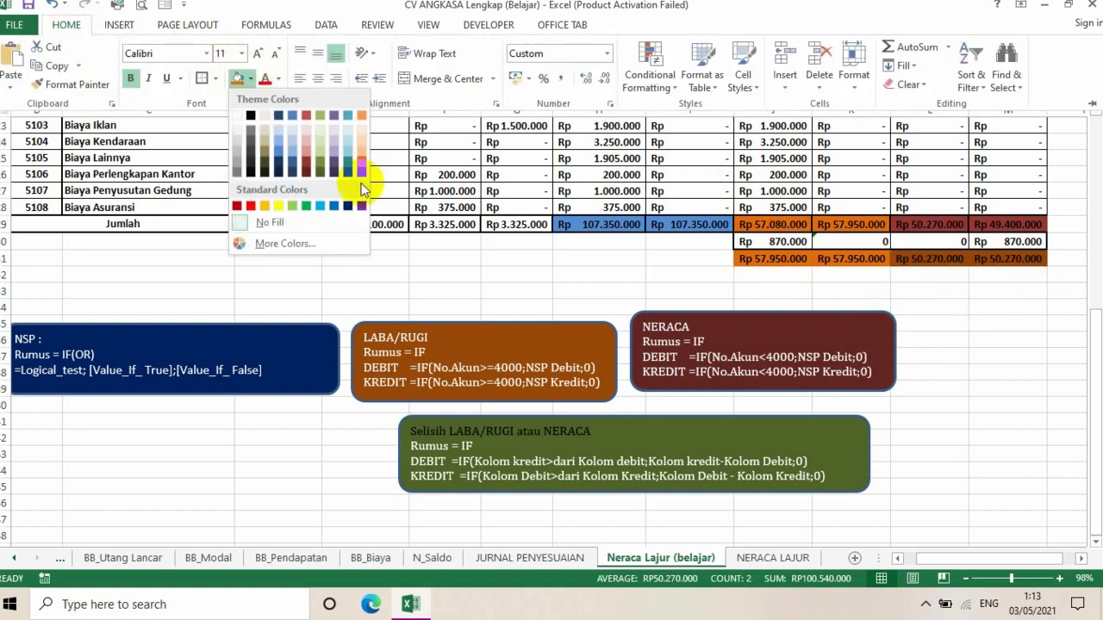
left_click(236, 207)
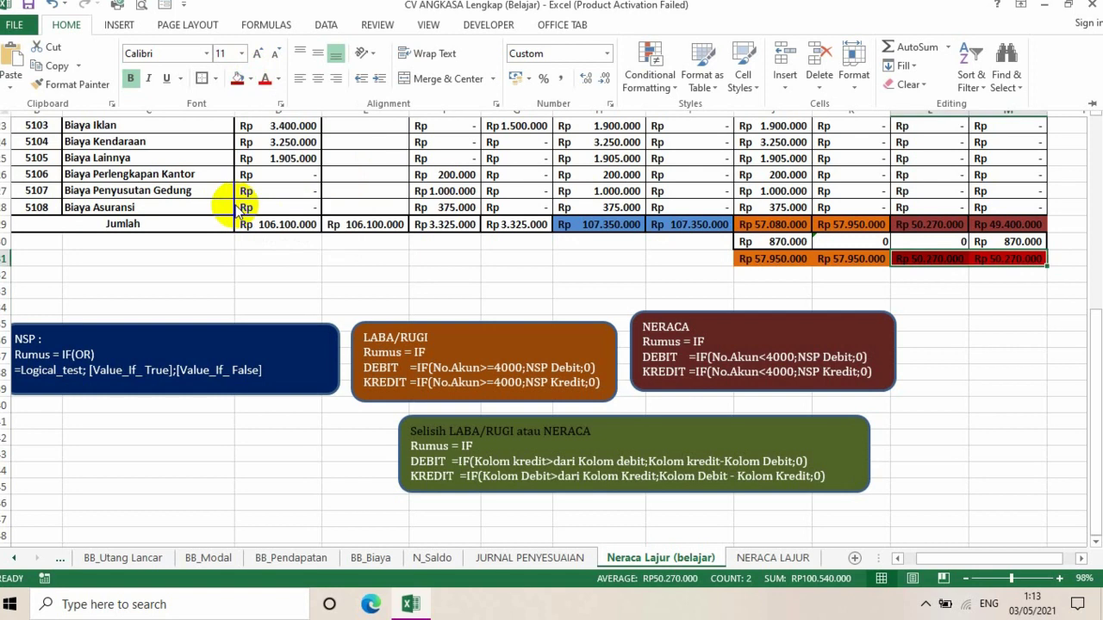
left_click(250, 79)
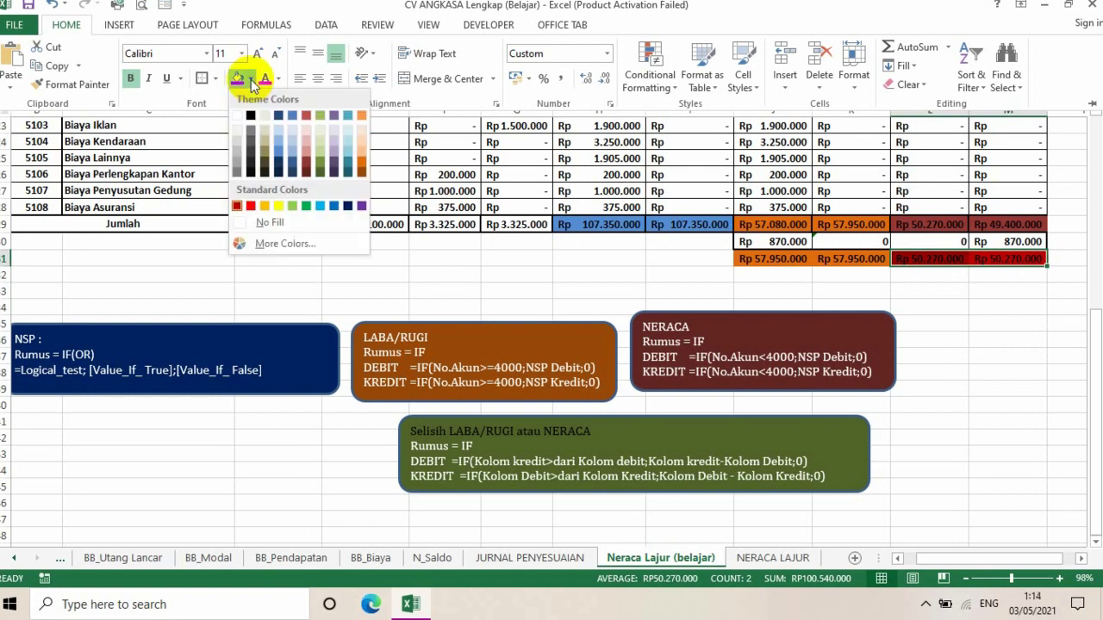
left_click(307, 169)
key("ctrl+F1")
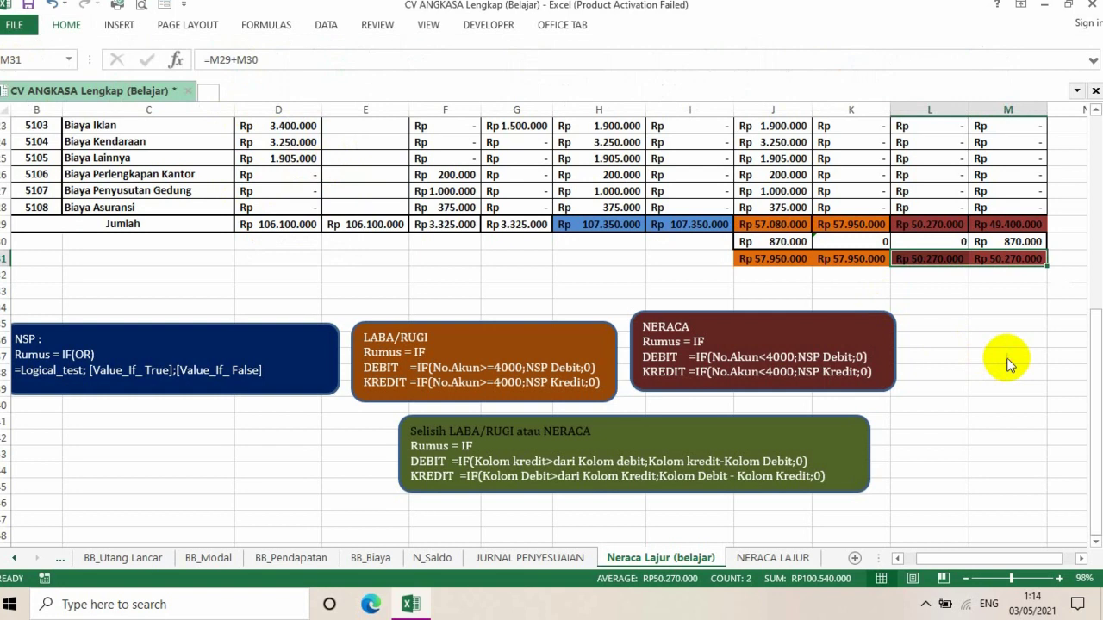
left_click(992, 319)
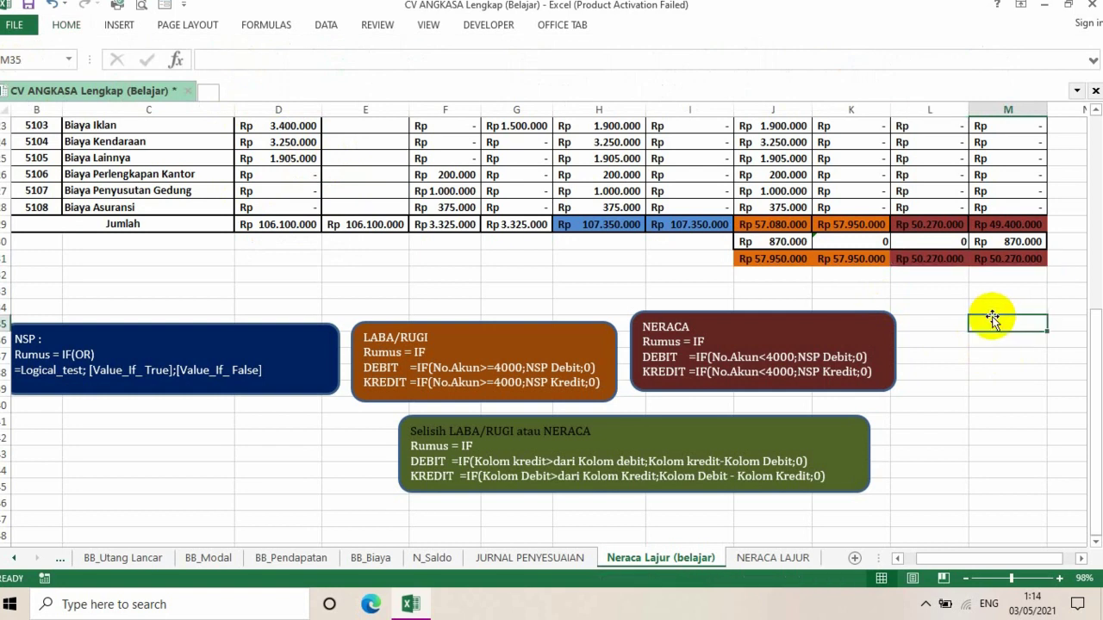
left_click(995, 389)
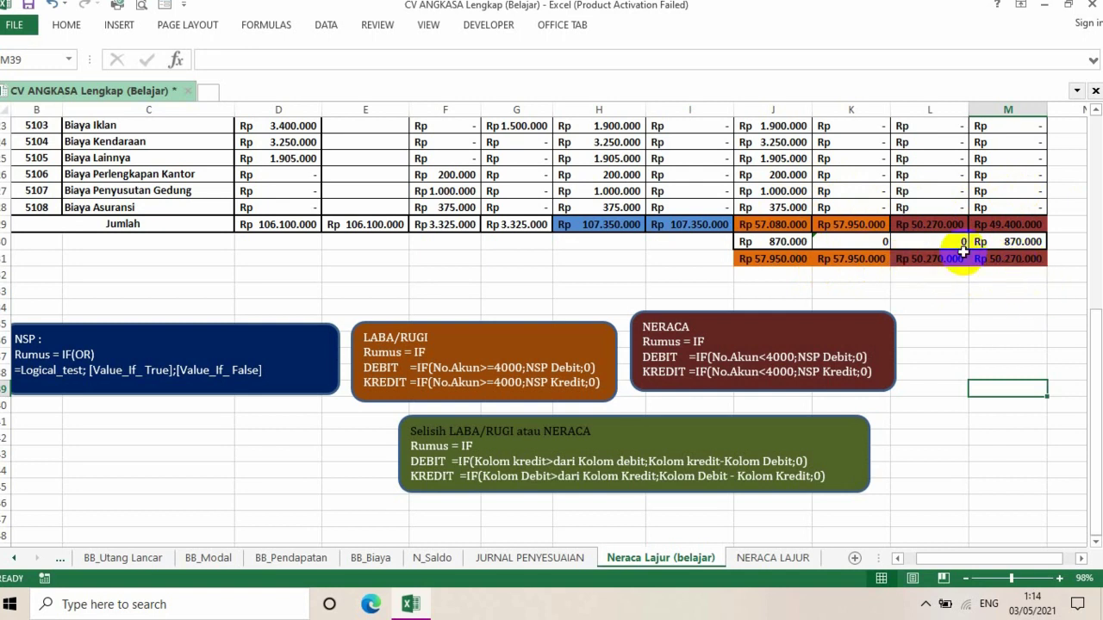
left_click(939, 295)
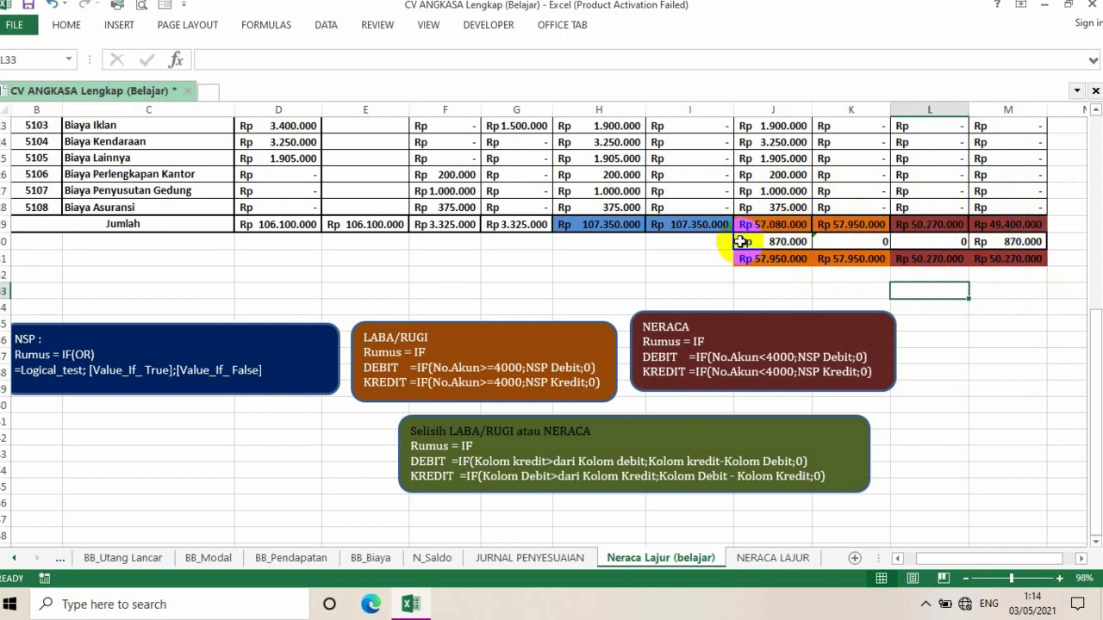
- Start an IF formula in I30 that tests whether the Laba/Rugi Kredit total exceeds the Debet total, K29>J29
left_click(665, 245)
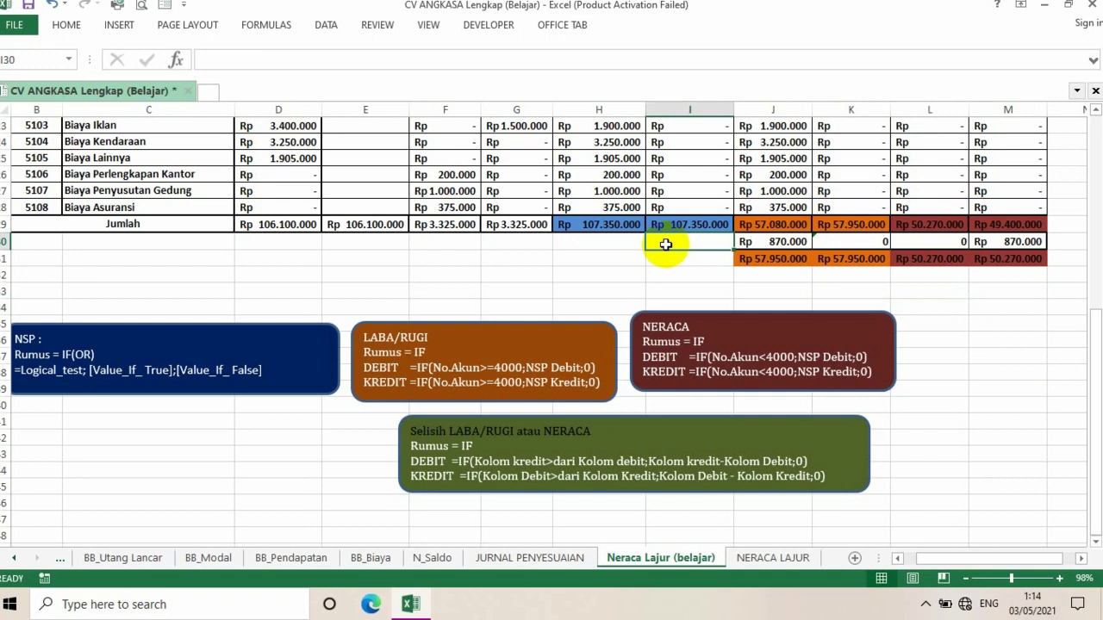
type("=")
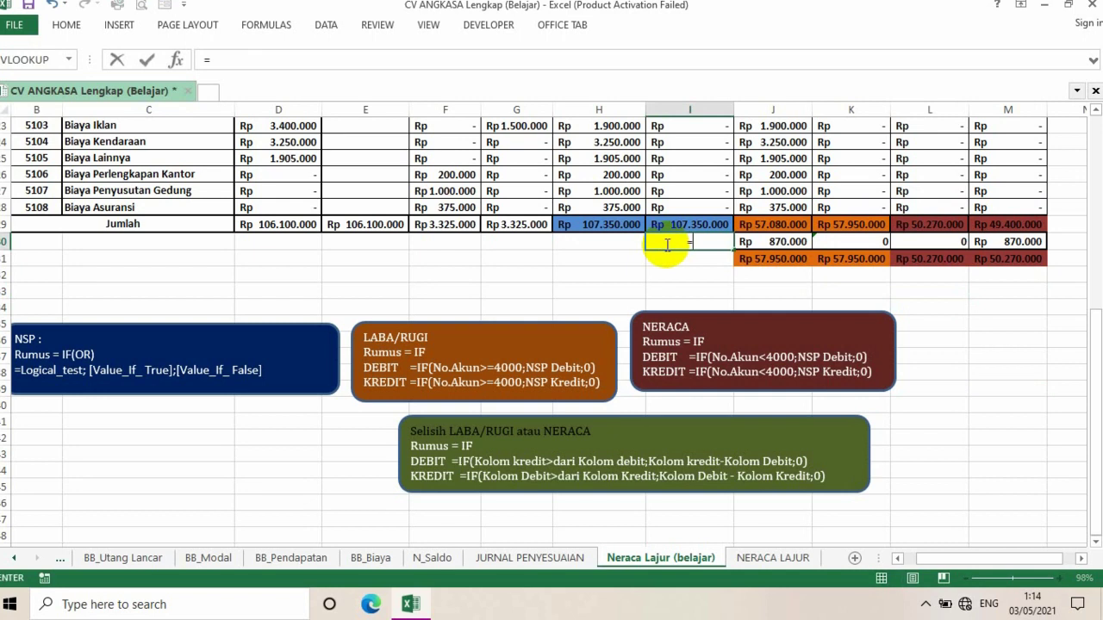
type("if")
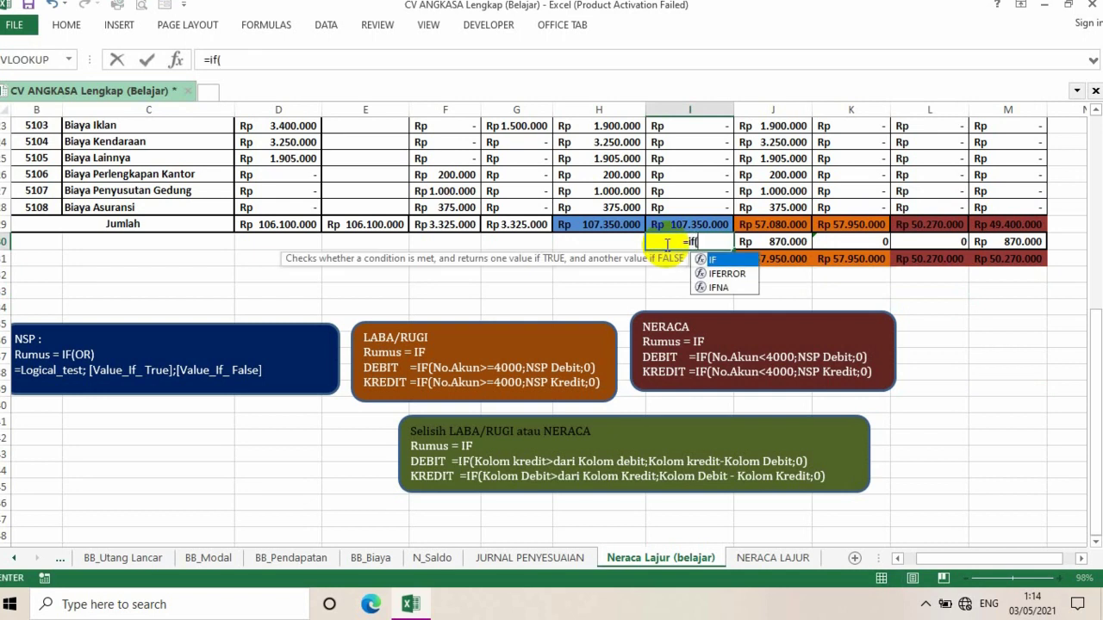
type("(")
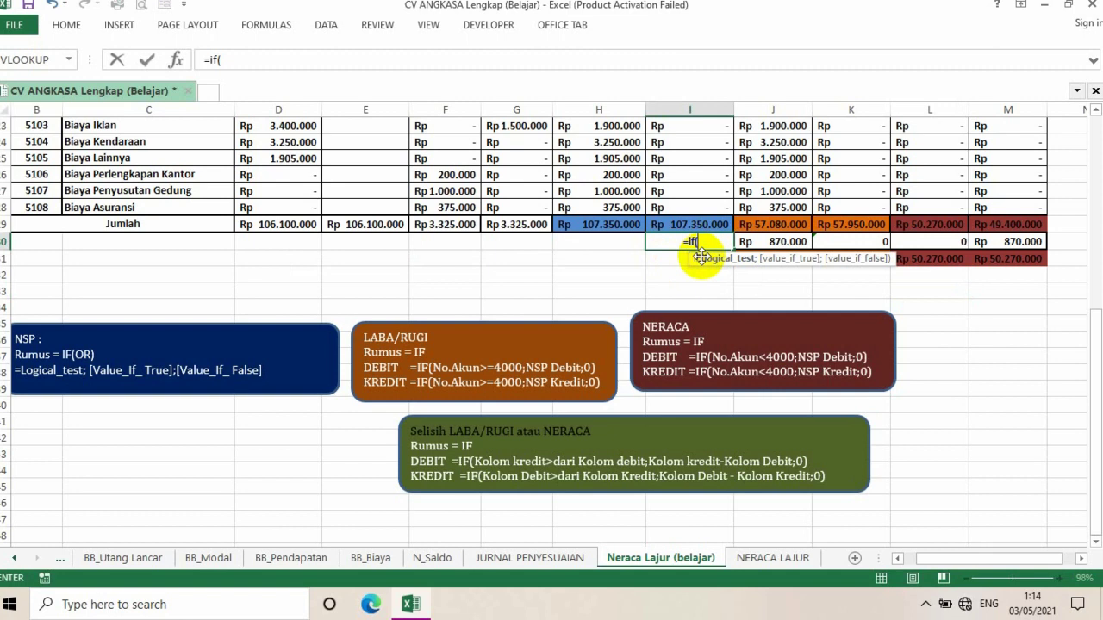
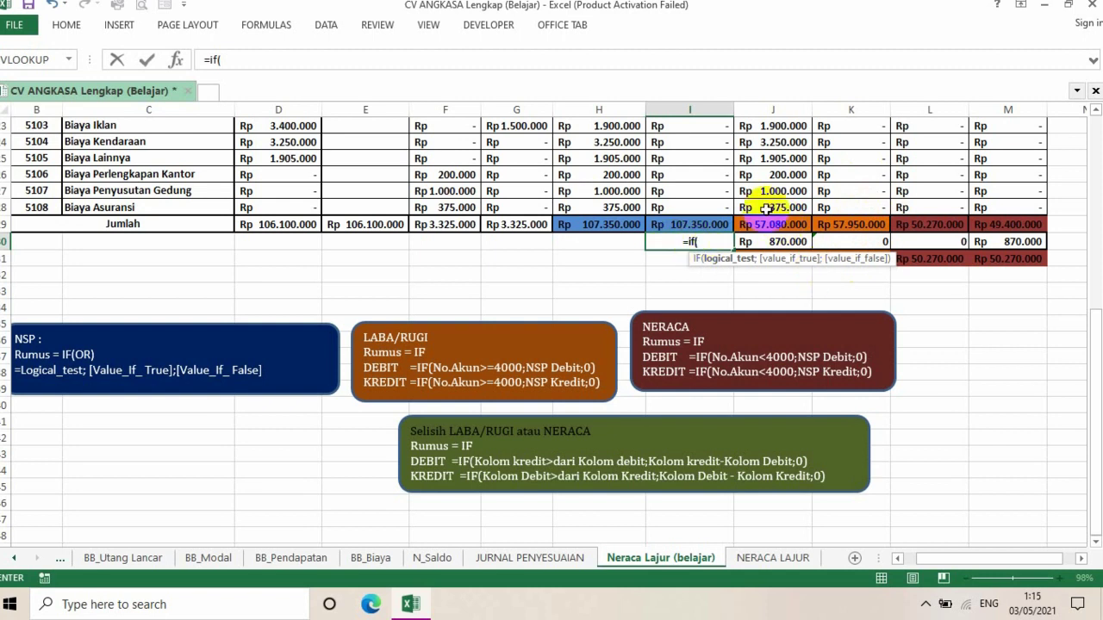
left_click(859, 224)
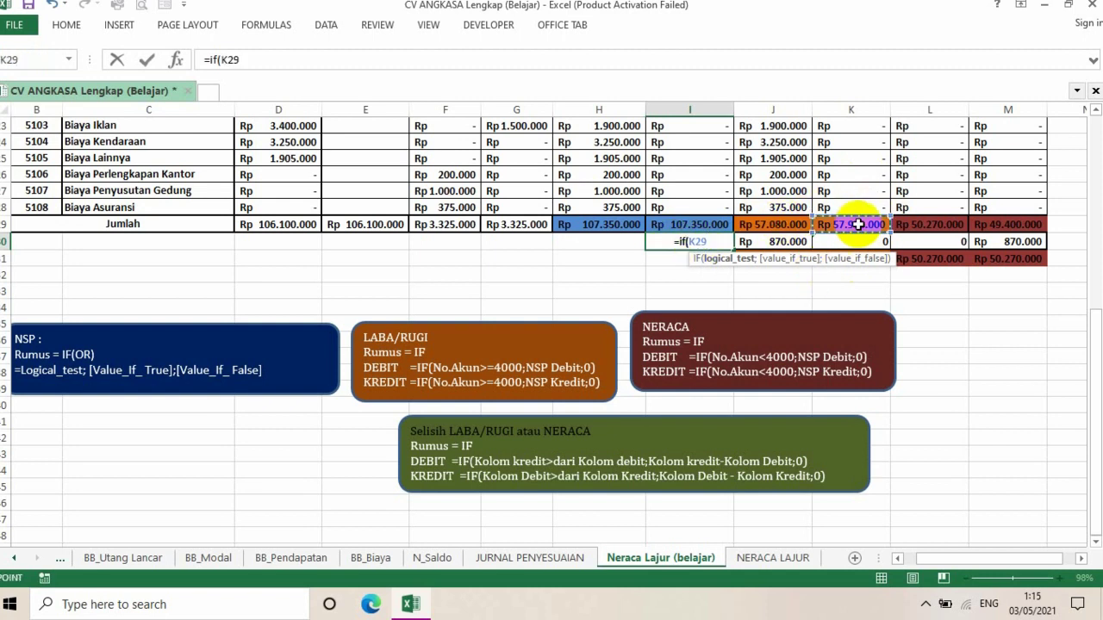
type(">")
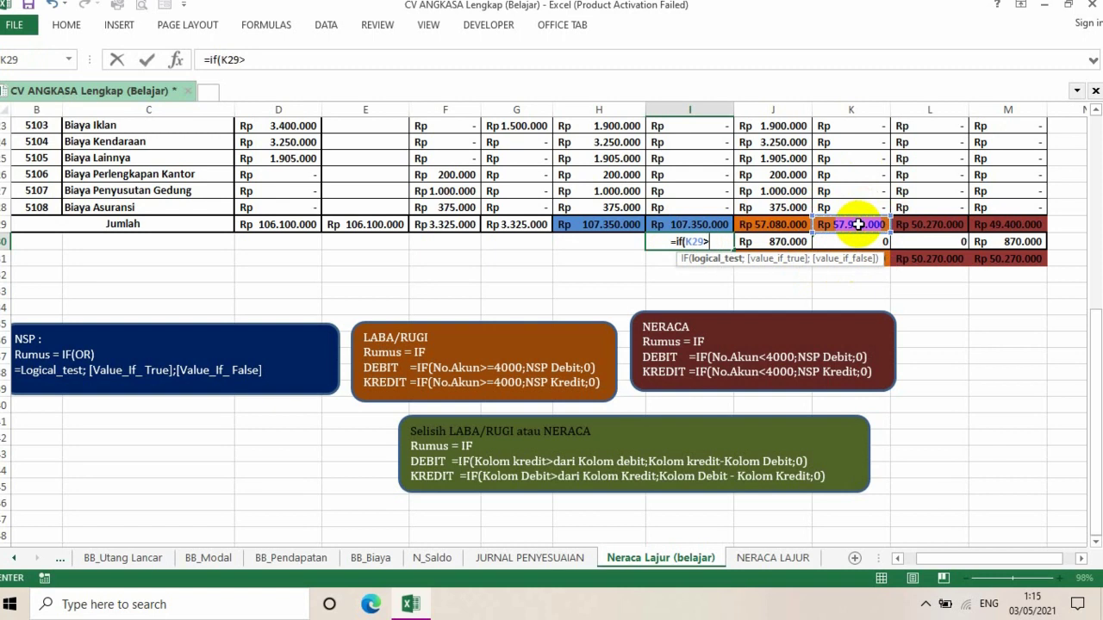
left_click(762, 224)
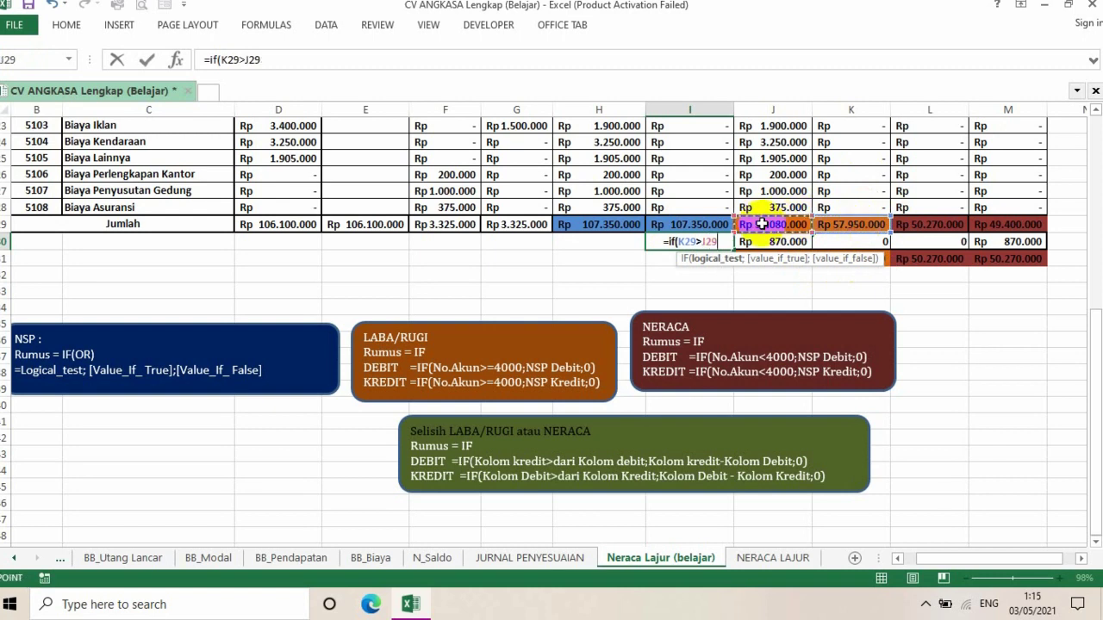
type(";")
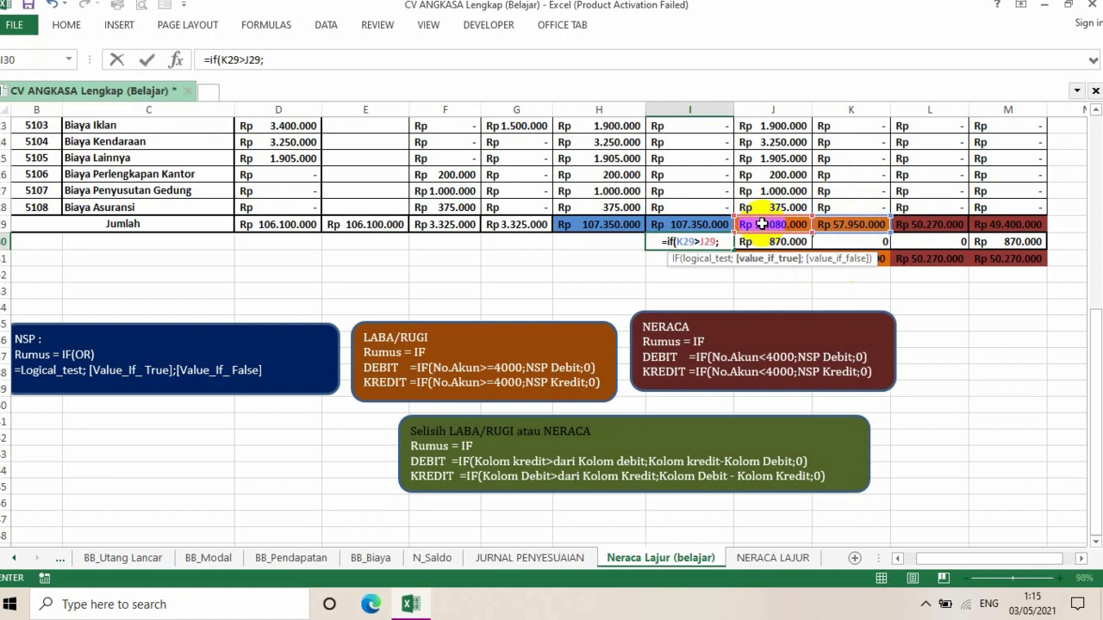
type("'LABA")
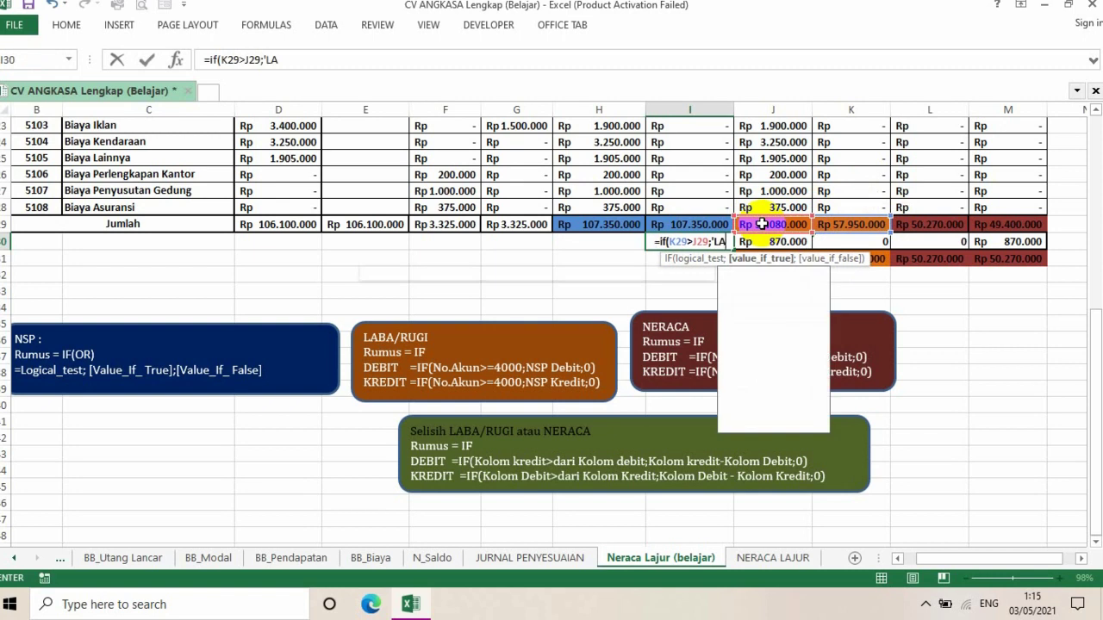
key("BackSpace")
key("BackSpace")
key("BackSpace")
key("BackSpace")
key("BackSpace")
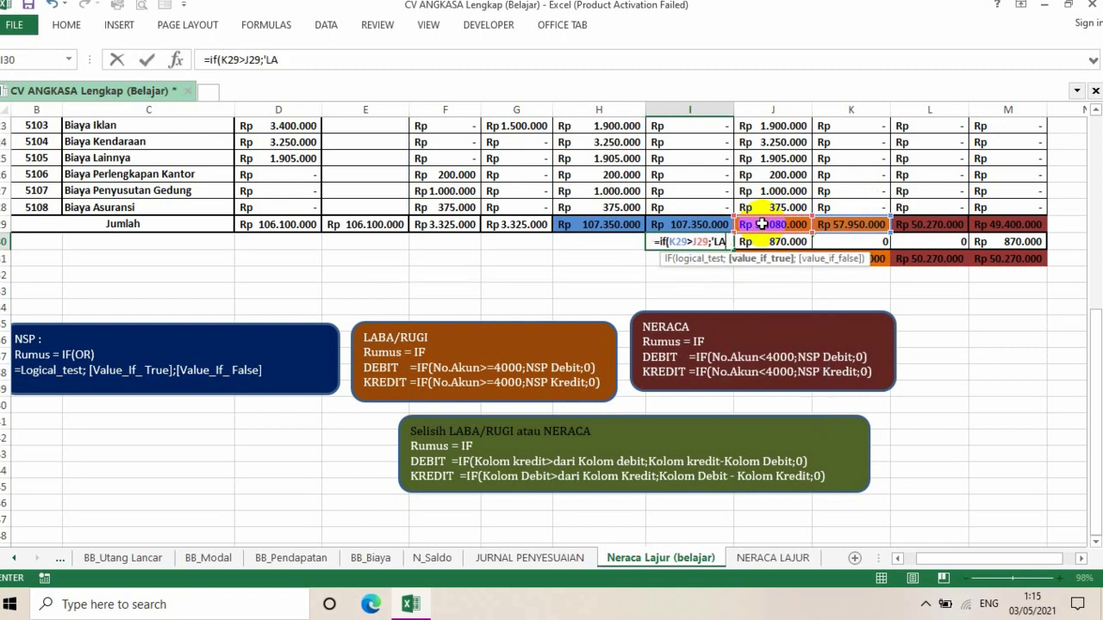
- Complete the I30 formula so it returns "LABA" when the condition is true and "RUGI" when it is false
type("'")
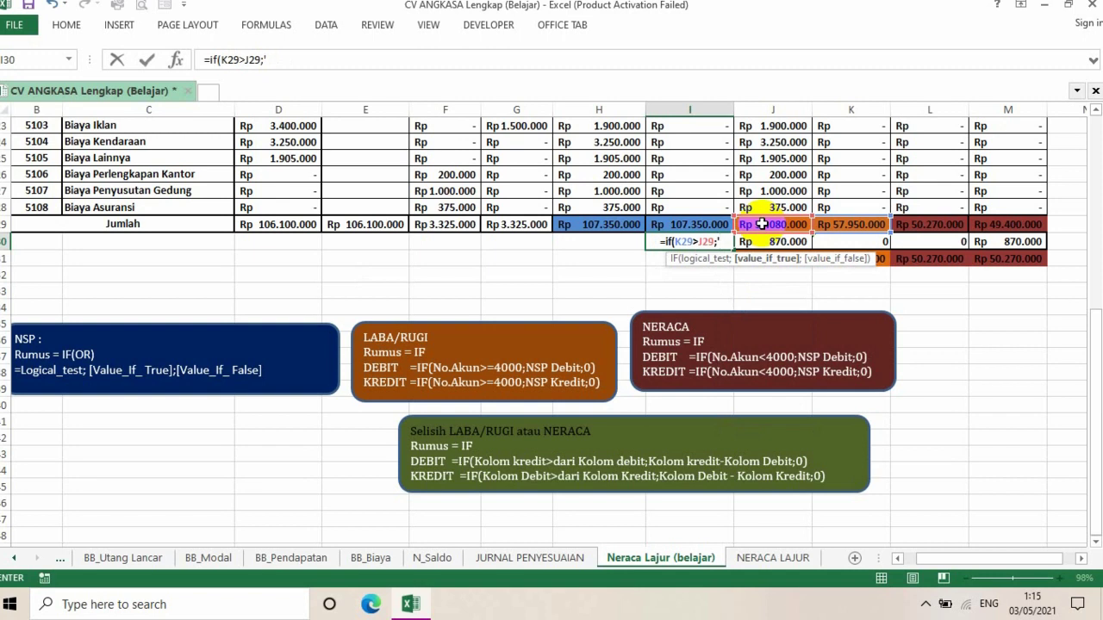
type("'")
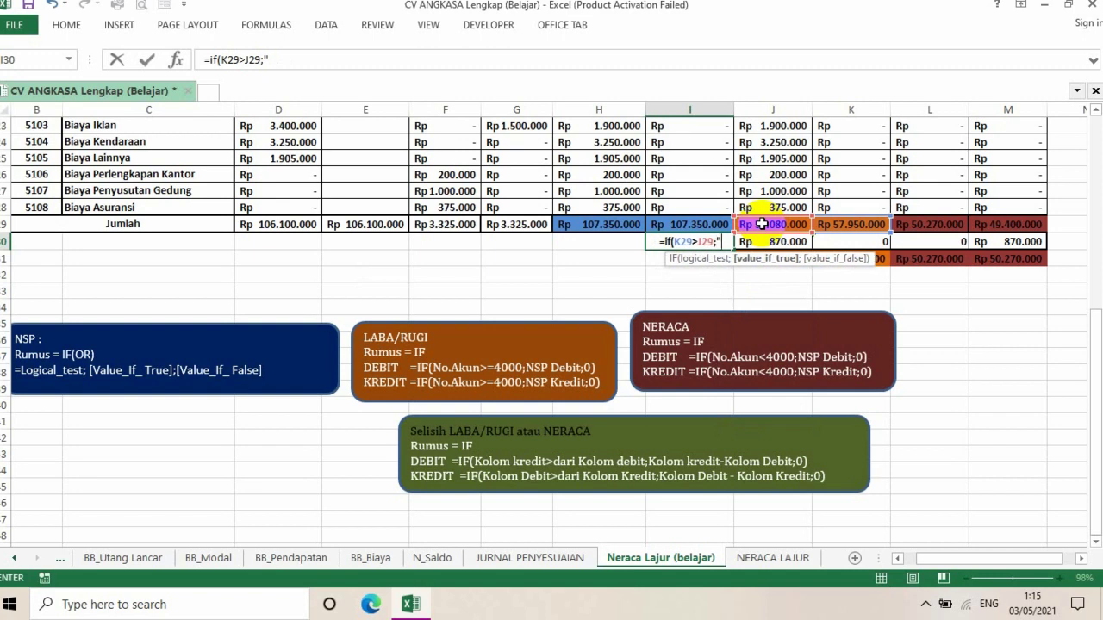
type("LABA")
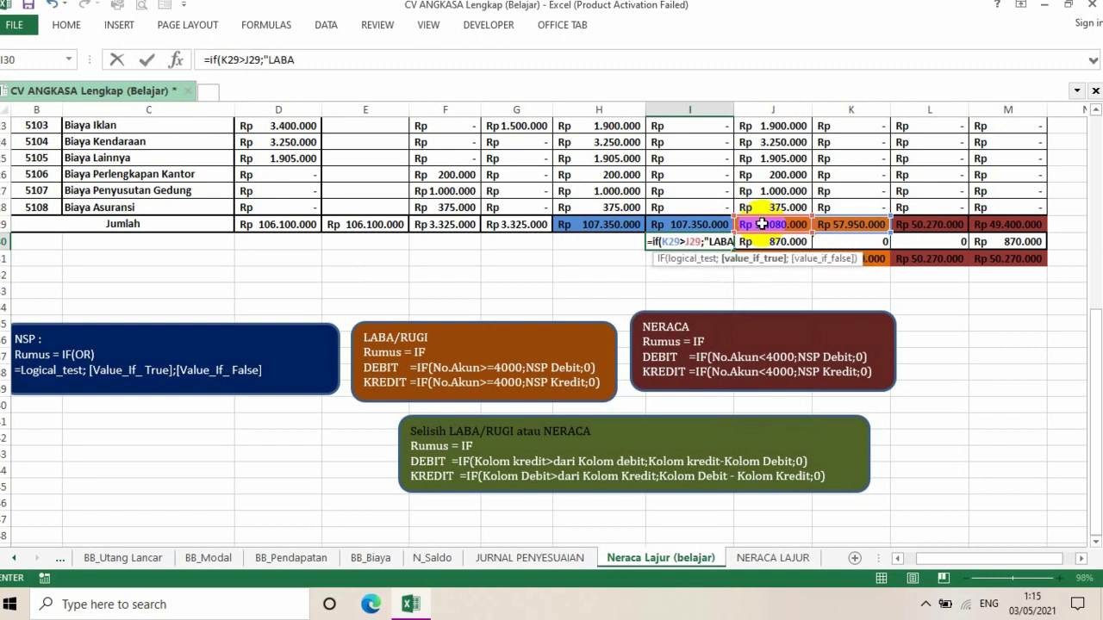
type("\"")
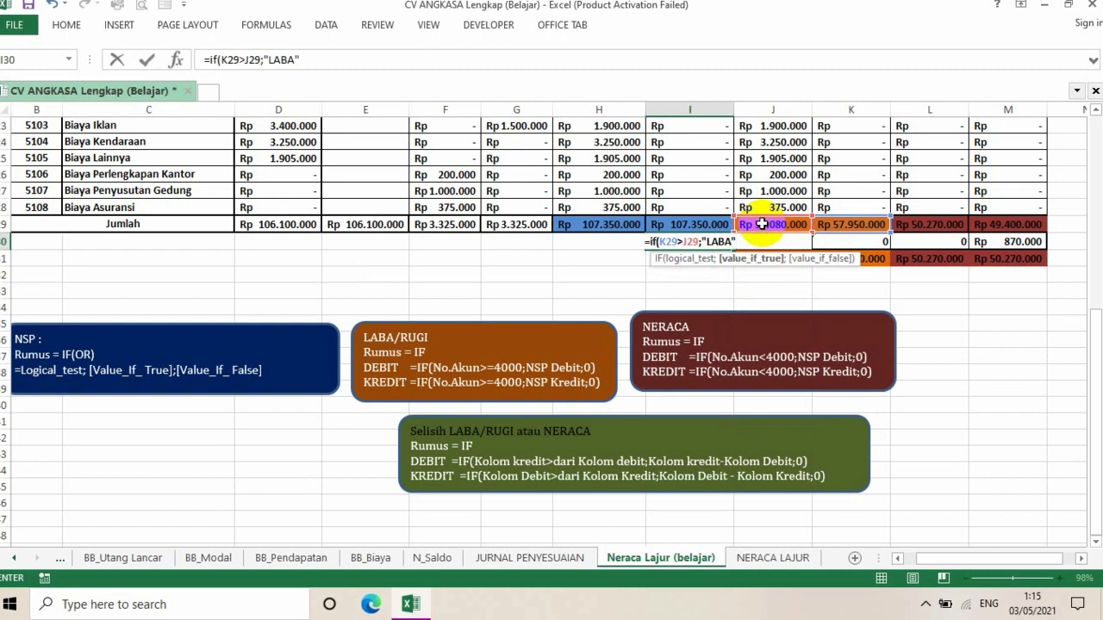
type(";")
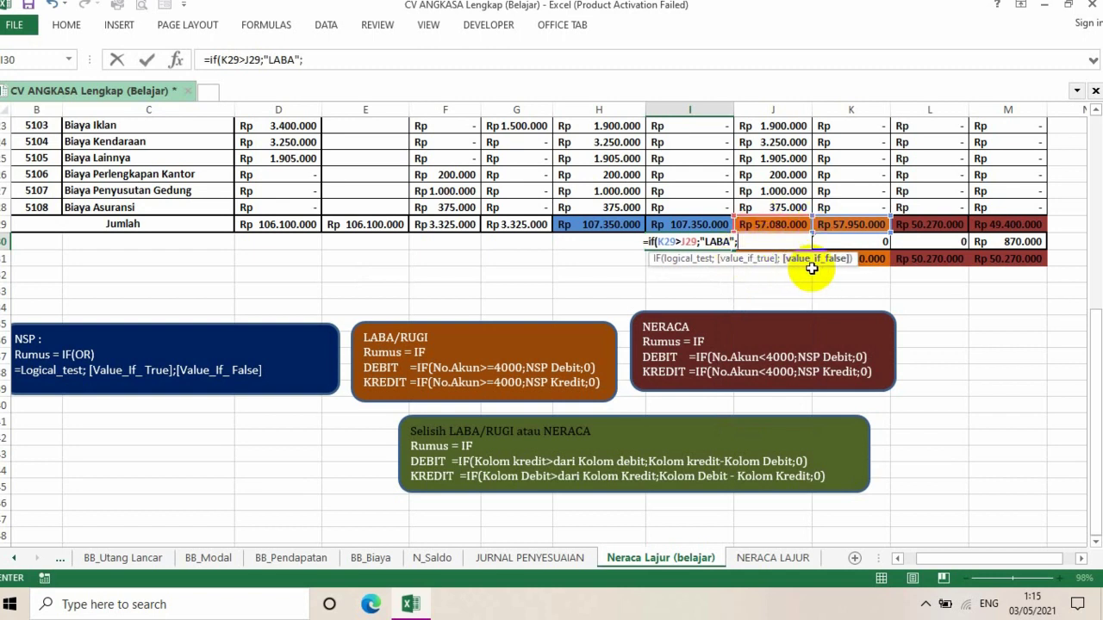
type("\"")
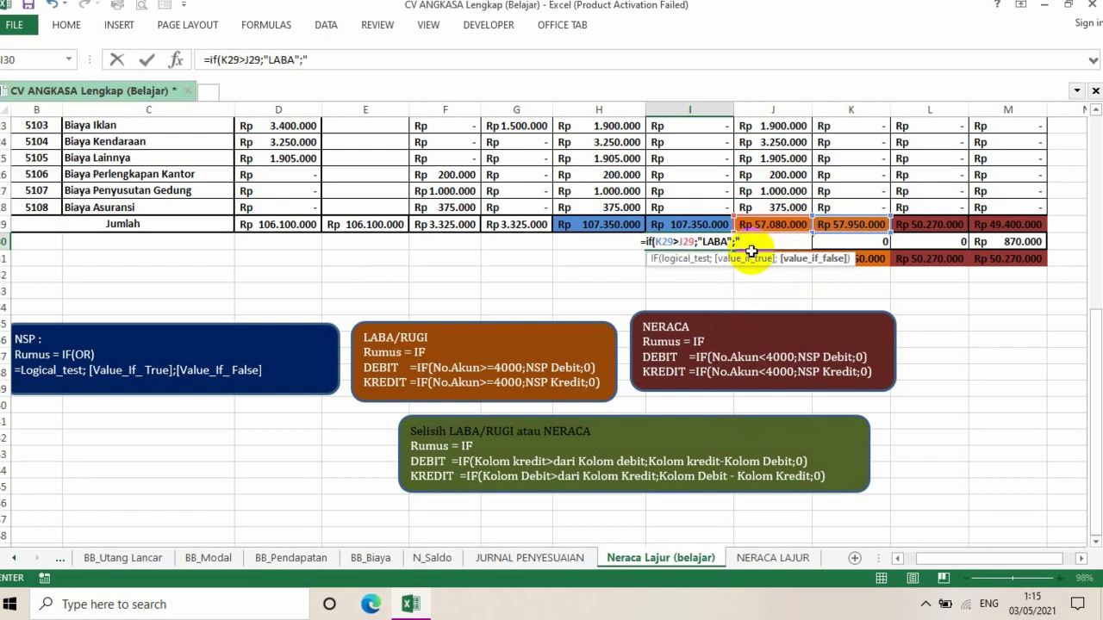
type("RUGI")
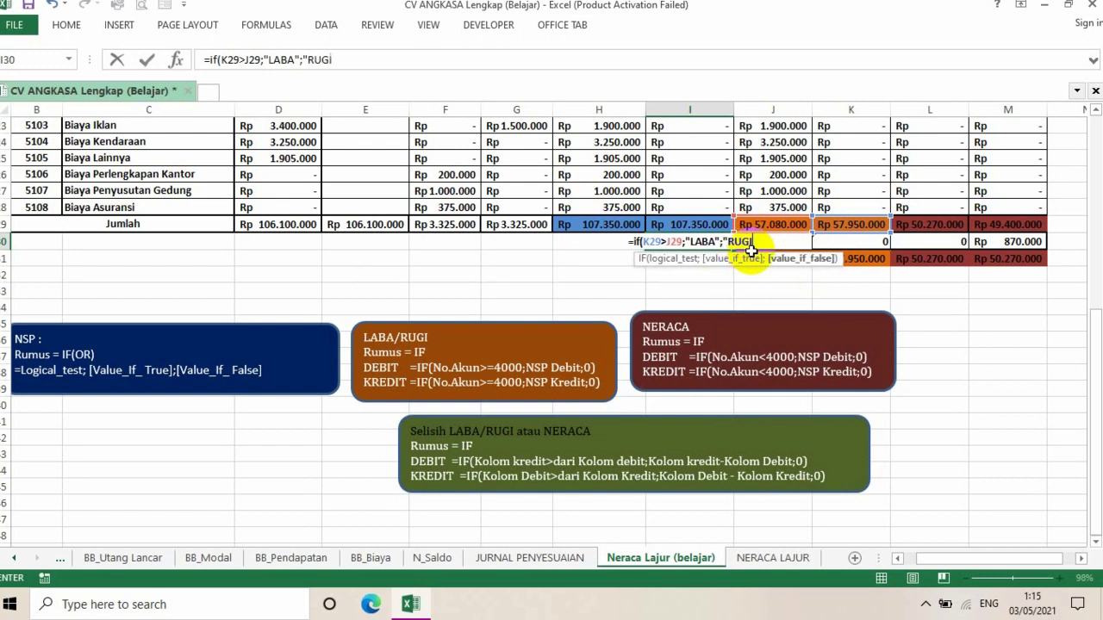
type("\"")
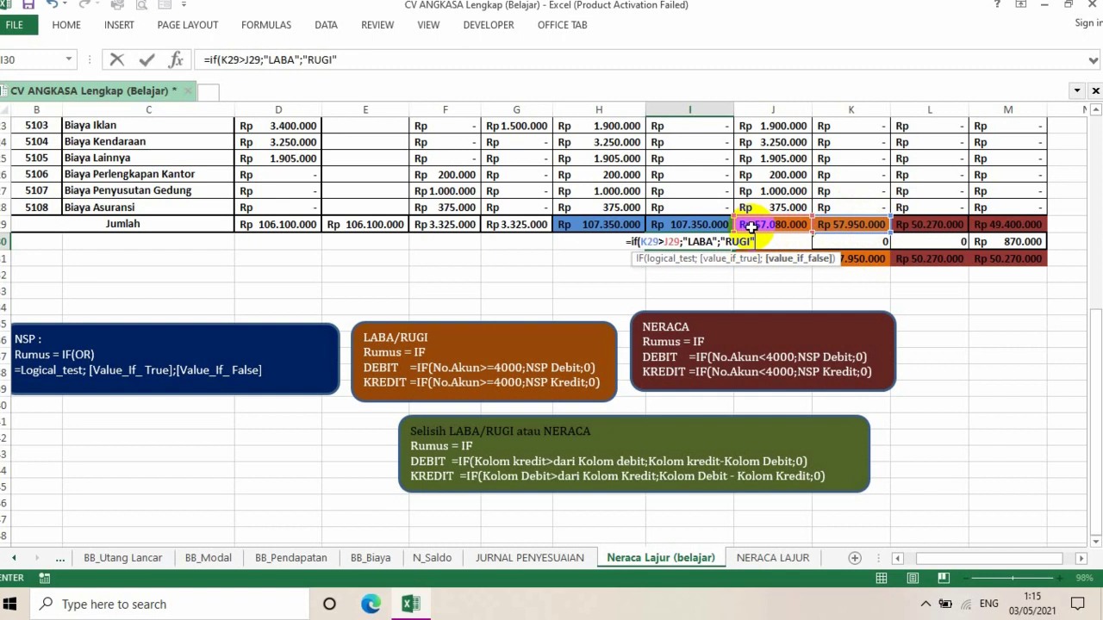
type(")")
key("Return")
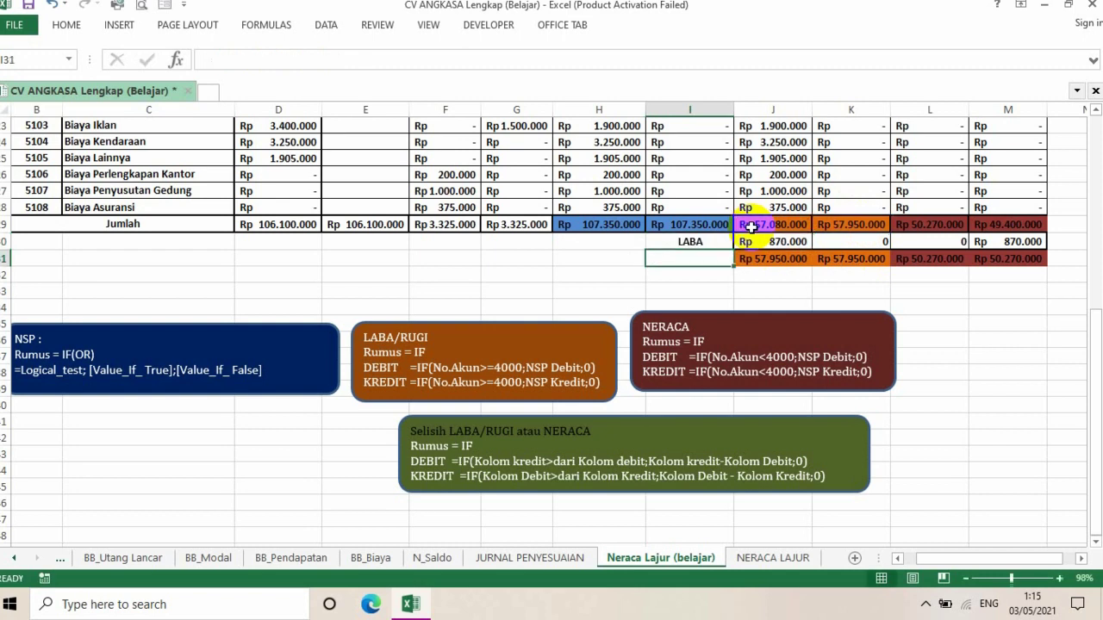
- Review the profit/loss label formula in I30 and compare the difference formulas in J30 and M30
left_click(704, 243)
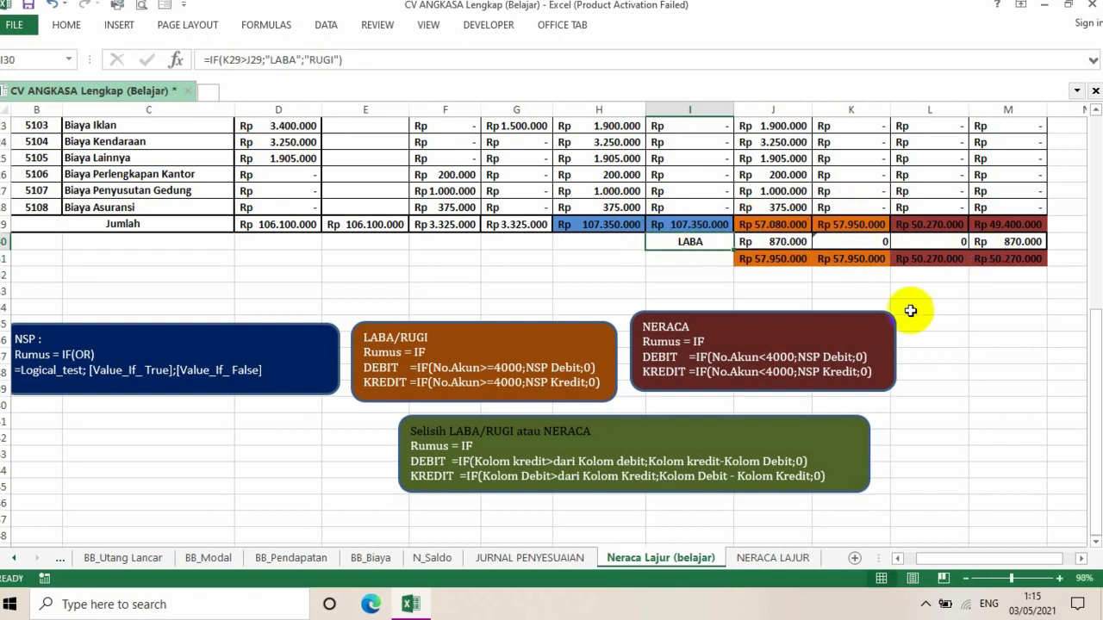
left_click(1011, 368)
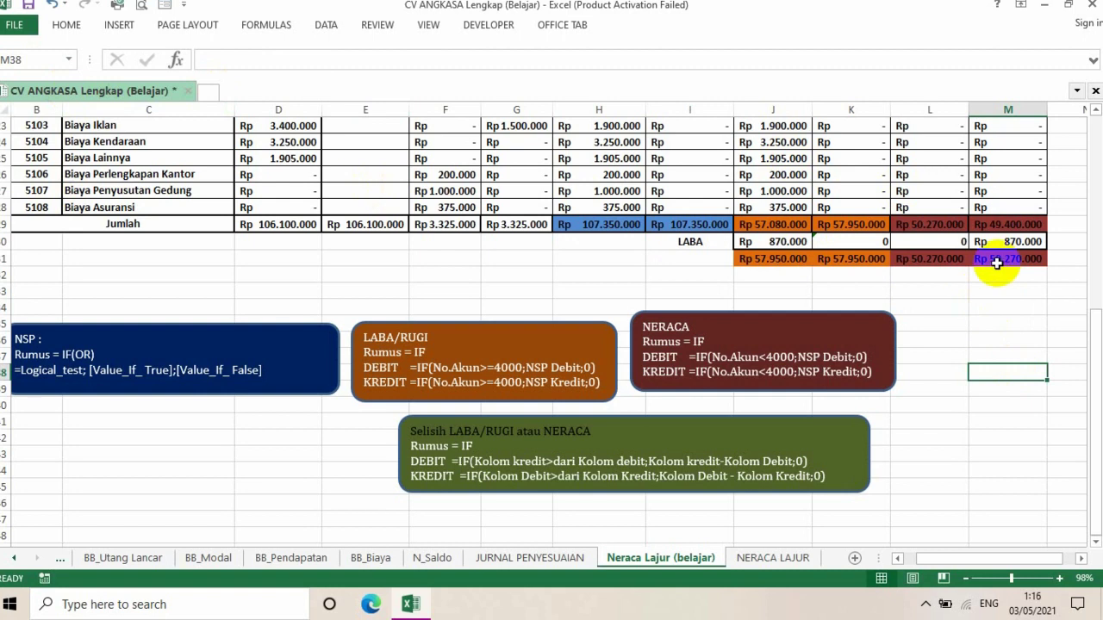
left_click(791, 243)
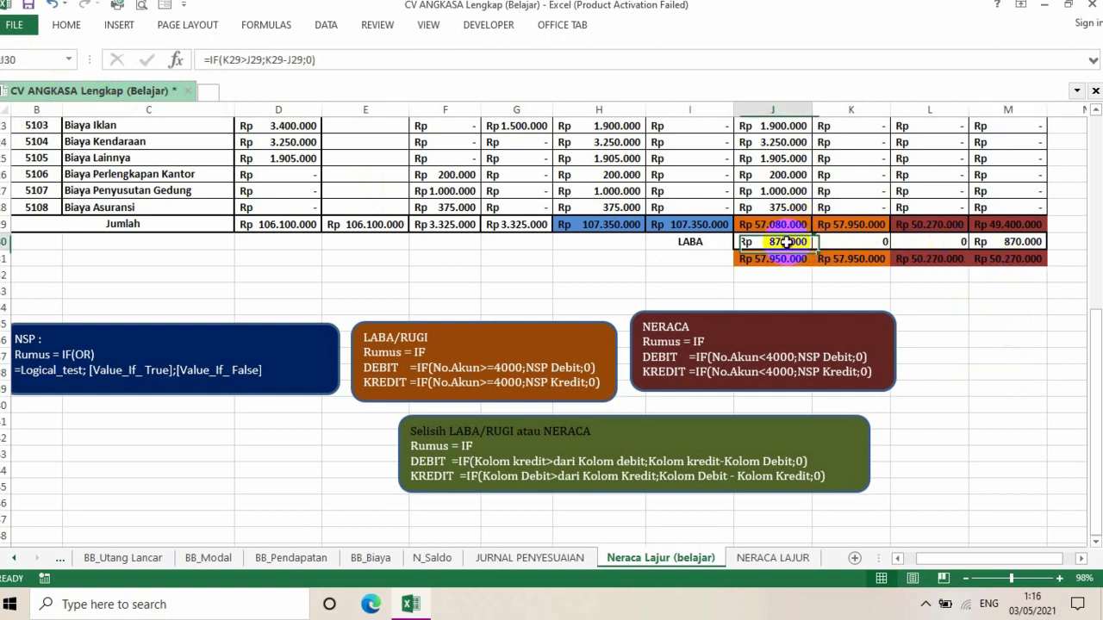
left_click(1011, 242)
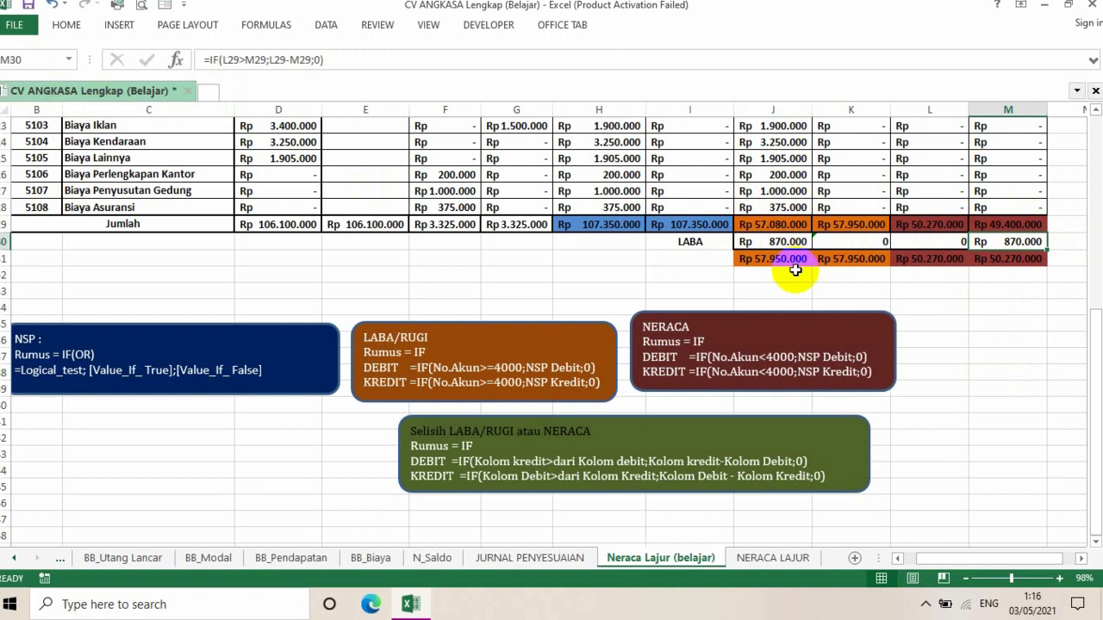
left_click(754, 243)
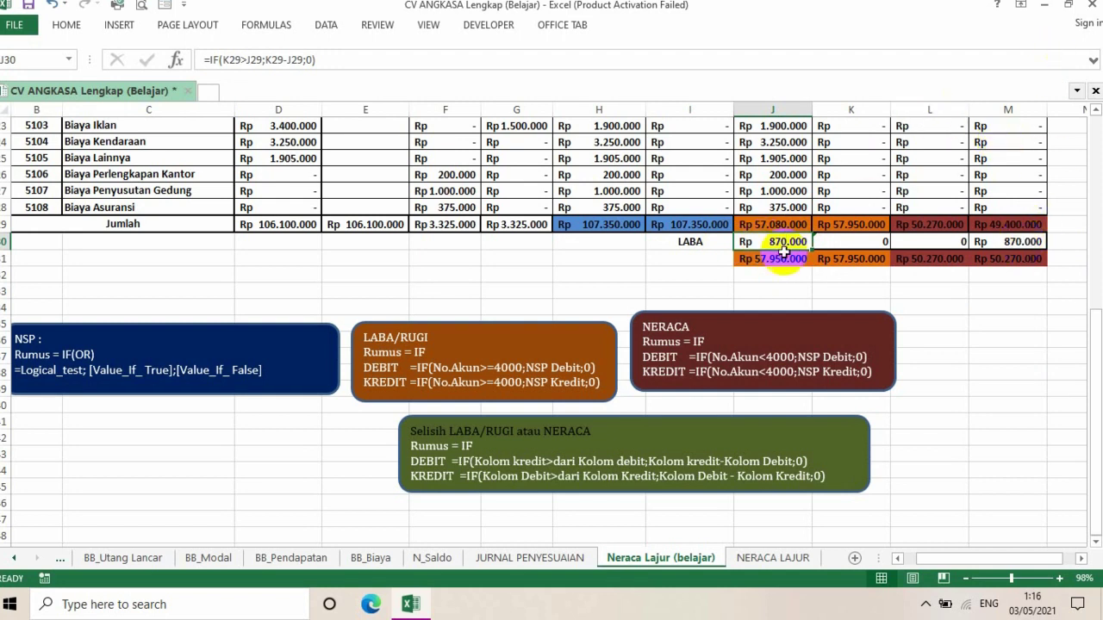
left_click(980, 242)
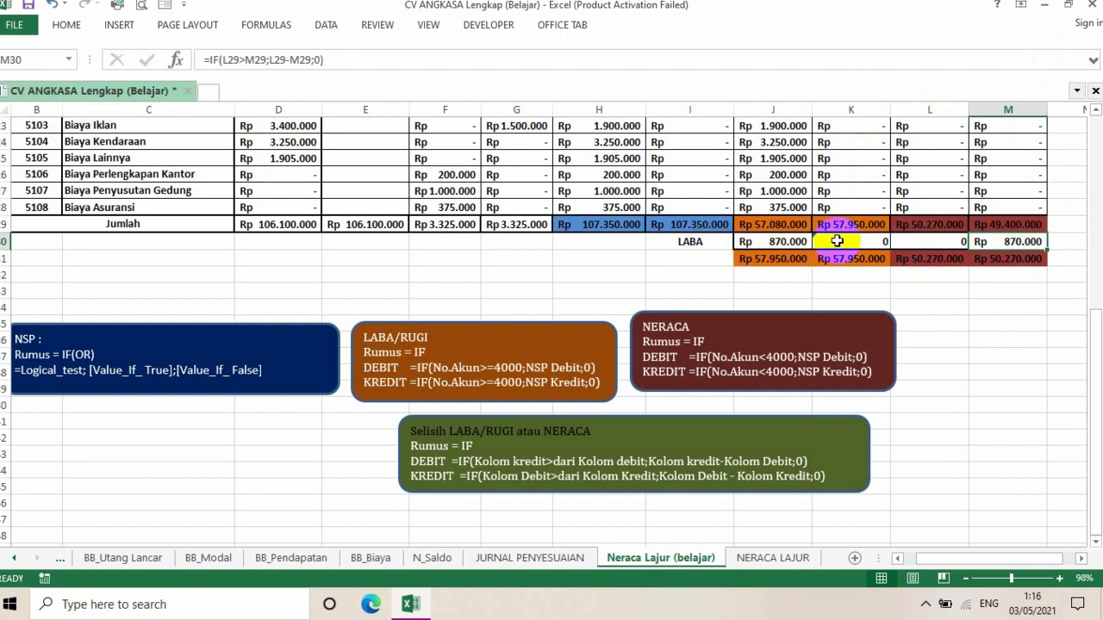
- Fill the Laba/Rugi Kredit and Neraca Debet difference cells K30:L30 with a dark tan theme color
left_click_drag(896, 241, 856, 239)
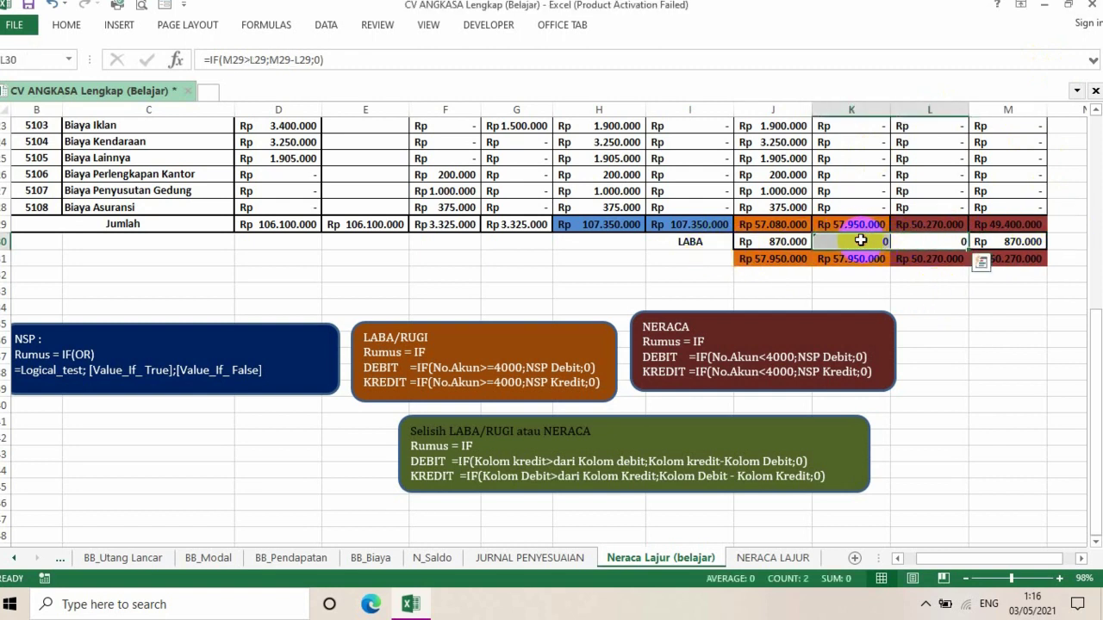
left_click(66, 25)
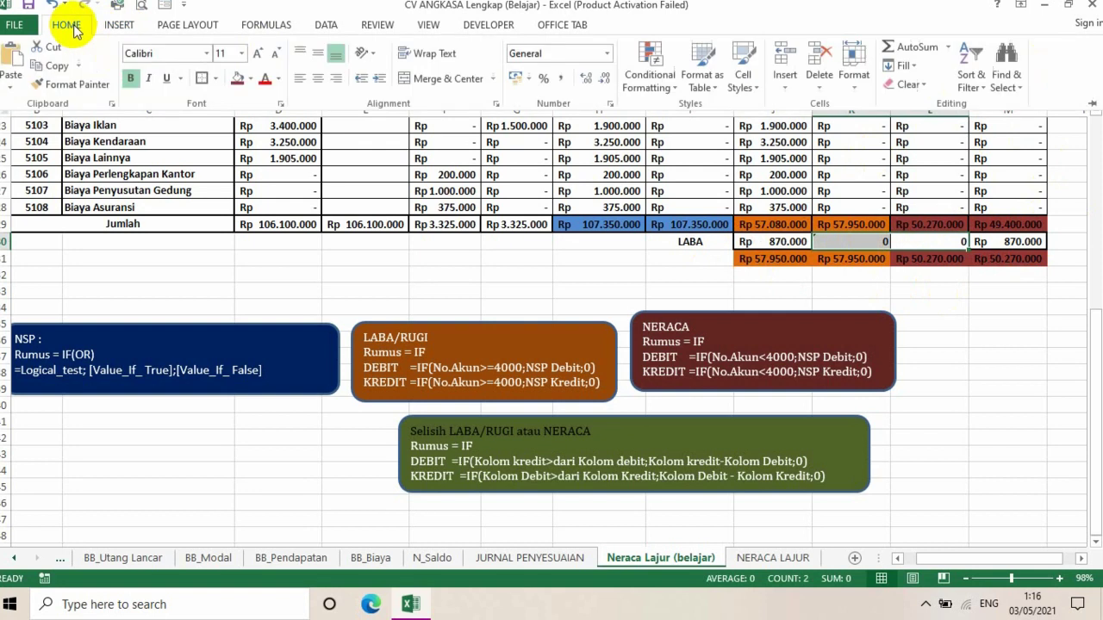
left_click(250, 78)
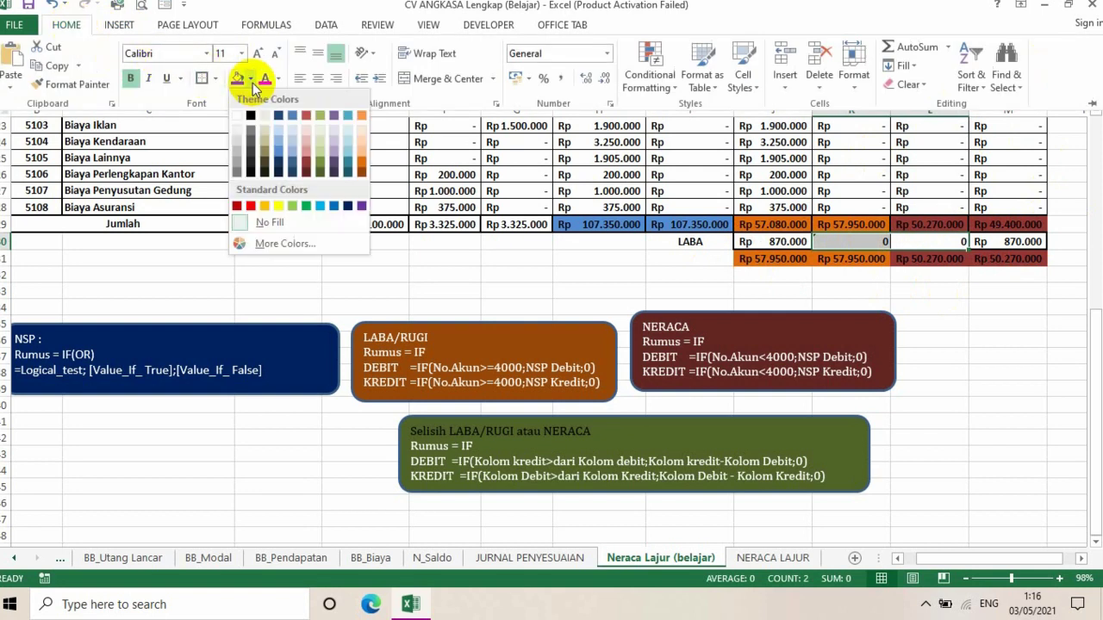
left_click(267, 152)
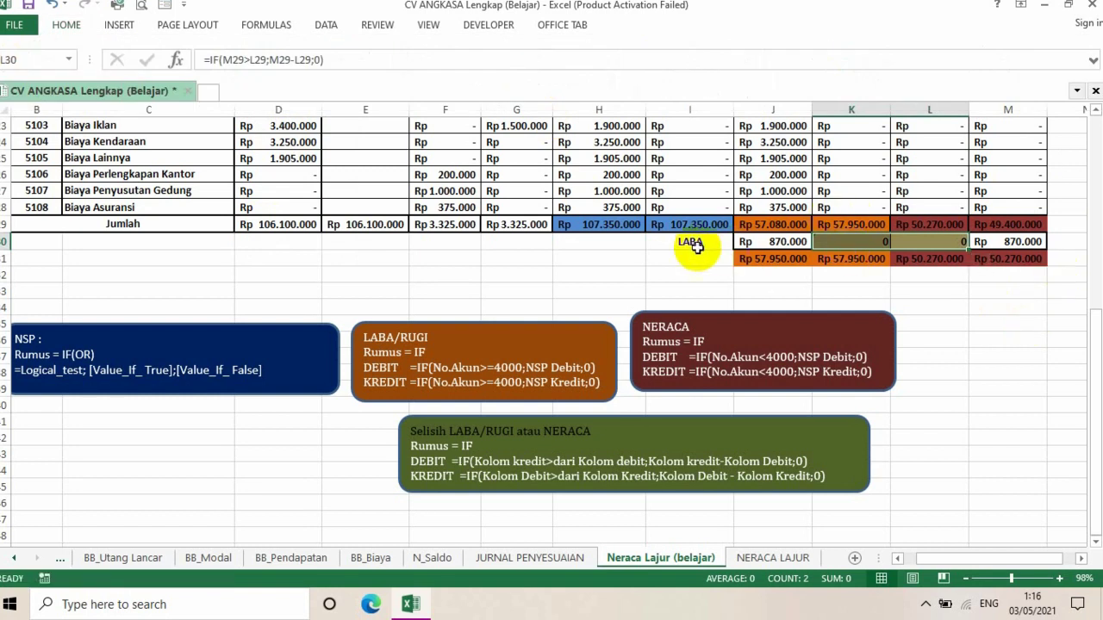
left_click(991, 389)
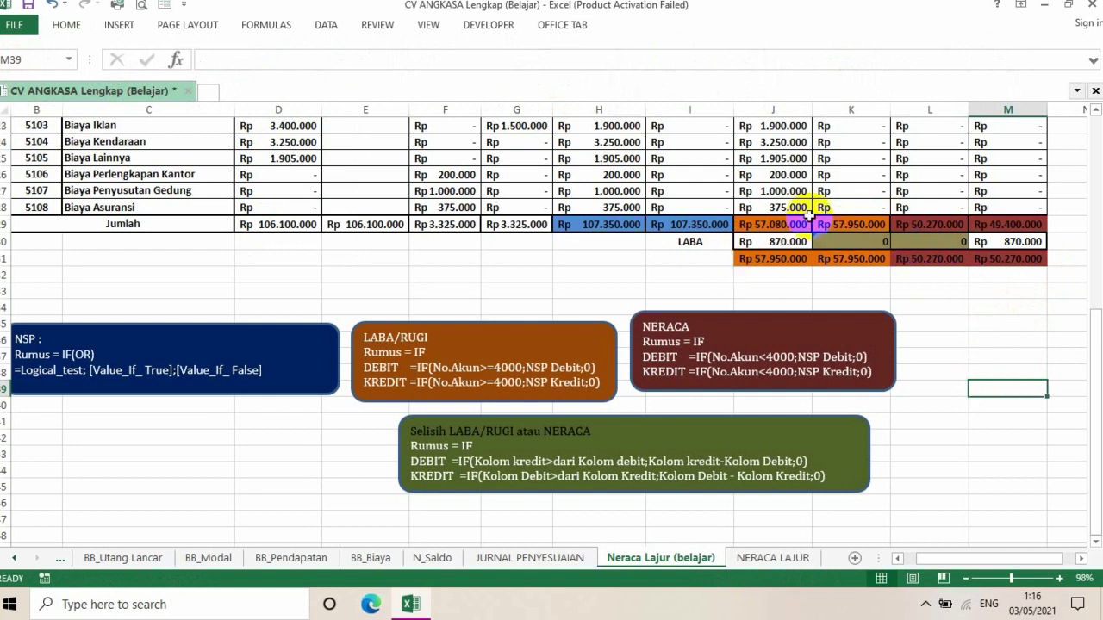
- Test the RUGI case by overwriting the Laba/Rugi totals with 5000 in Kredit cell K29 and 110000 in Debet cell J29
left_click(860, 225)
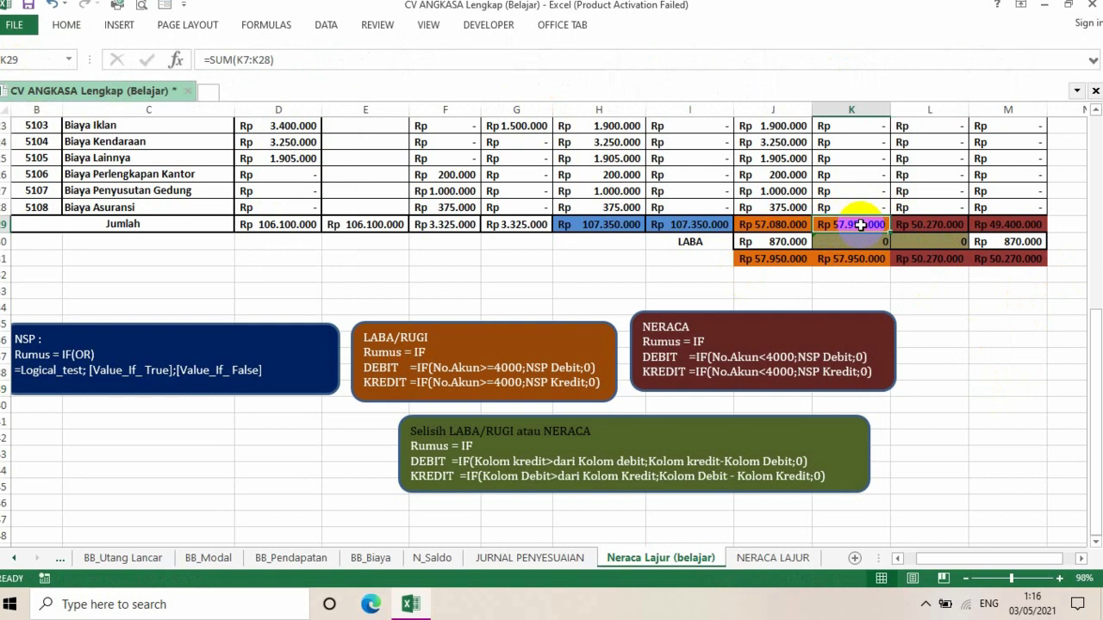
type("5")
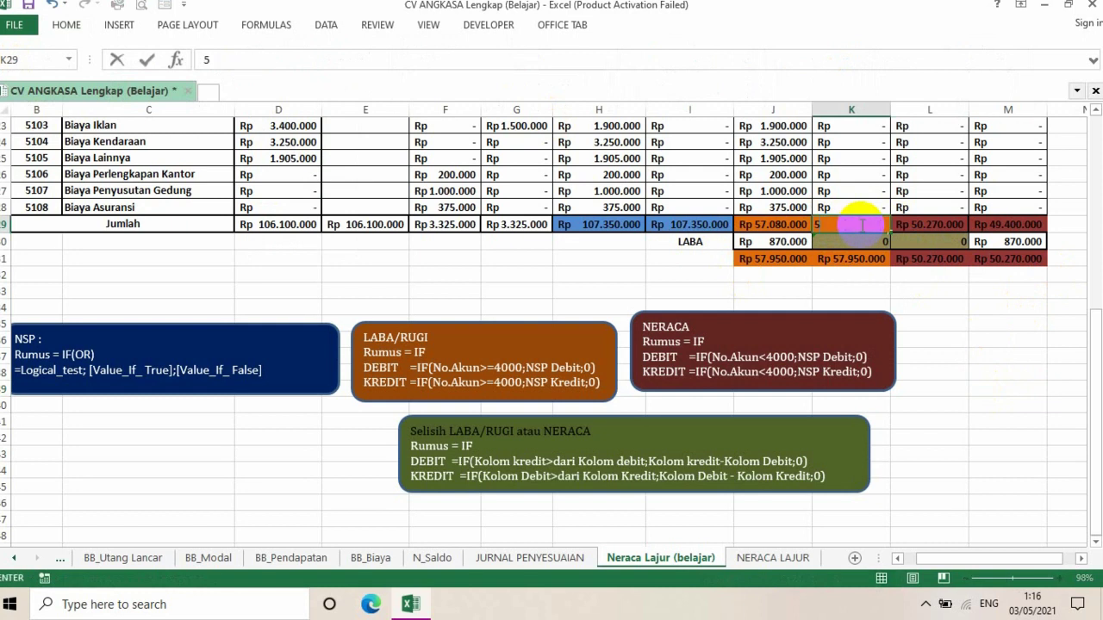
type(".000")
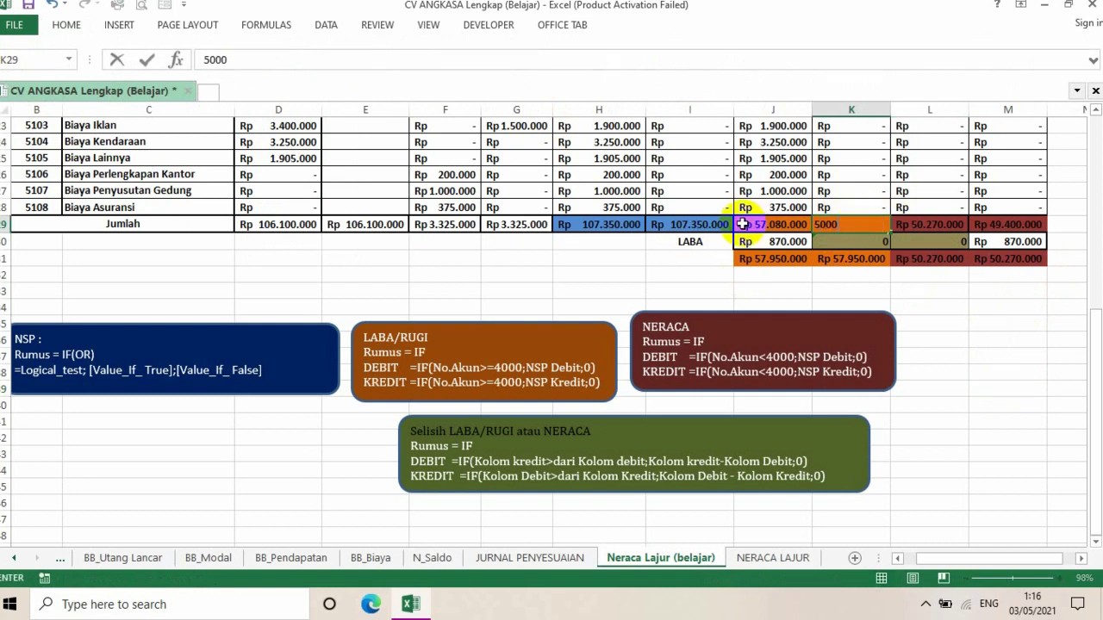
left_click(743, 224)
type("110000")
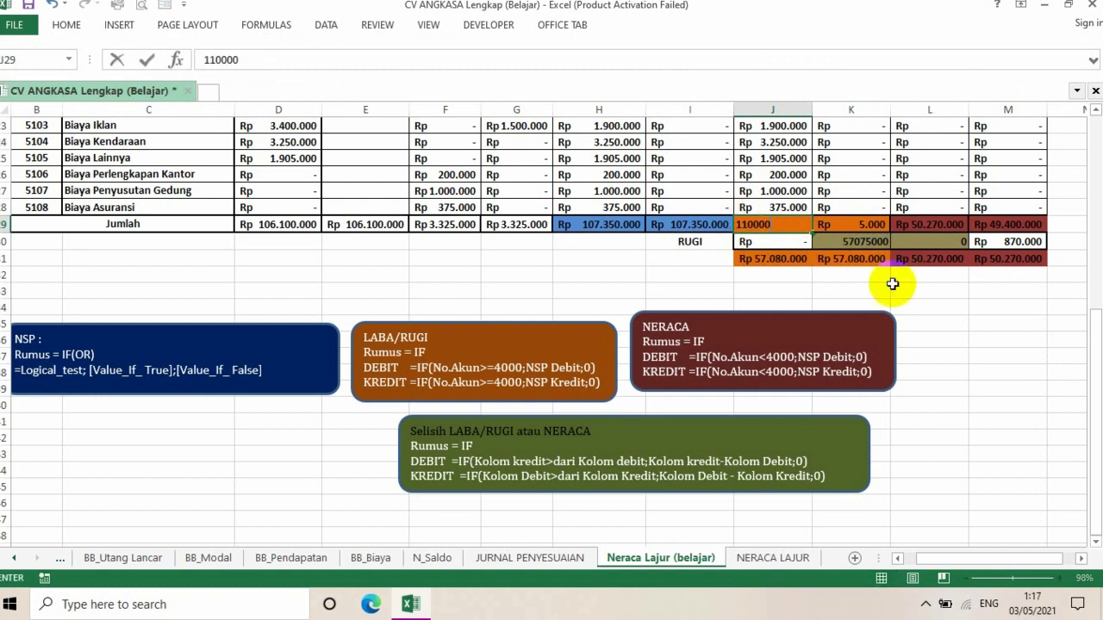
key("Return")
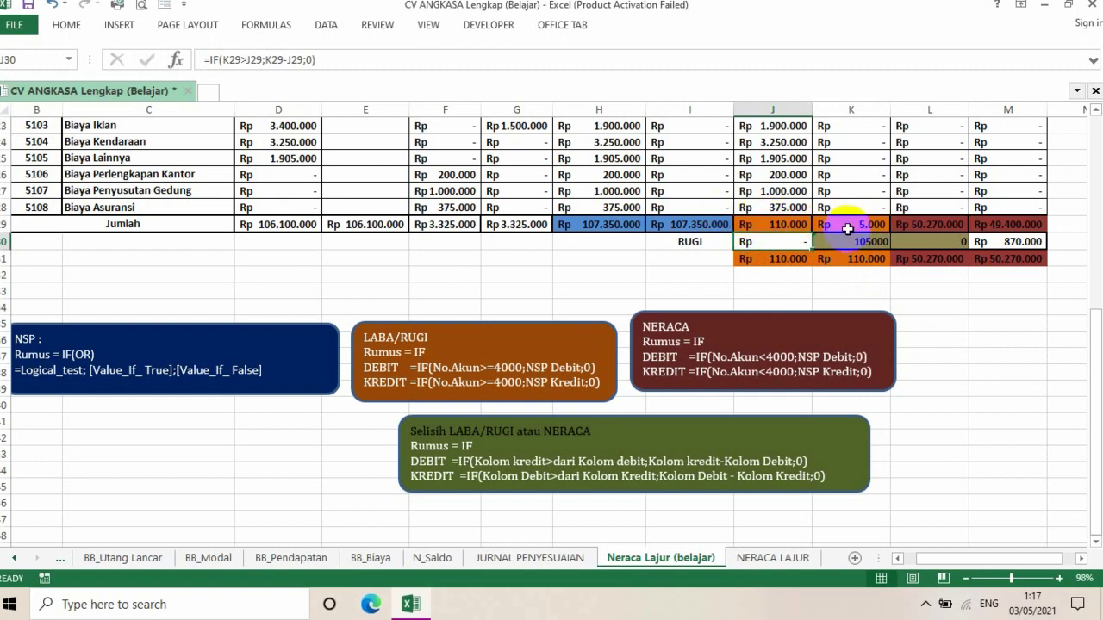
- Change the trial Laba/Rugi Debet total in J29 to 11000
left_click(791, 224)
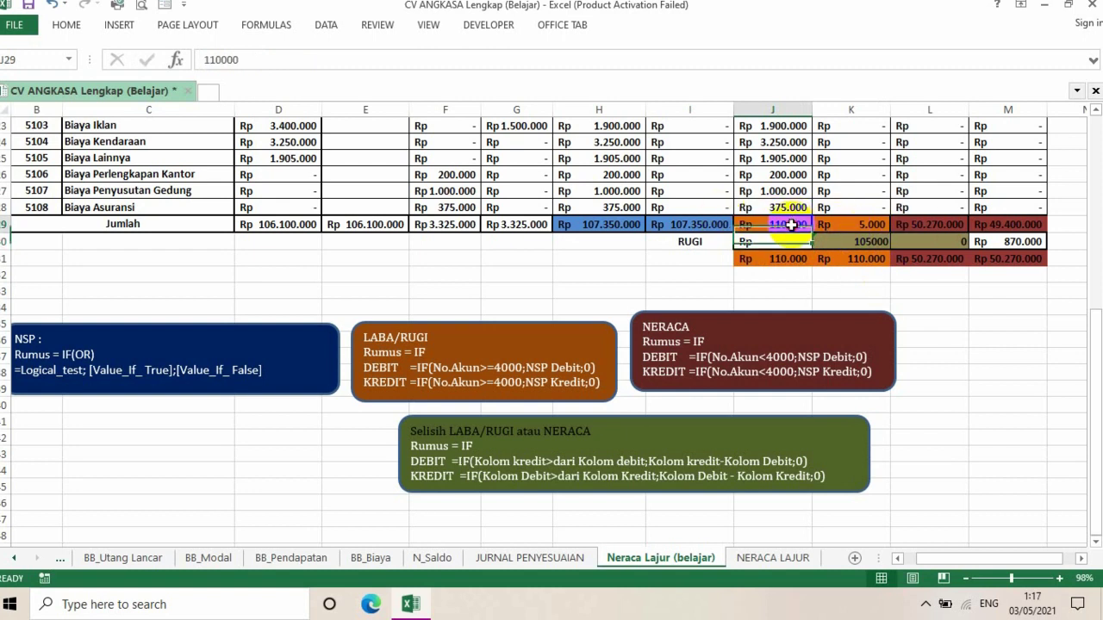
left_click(256, 60)
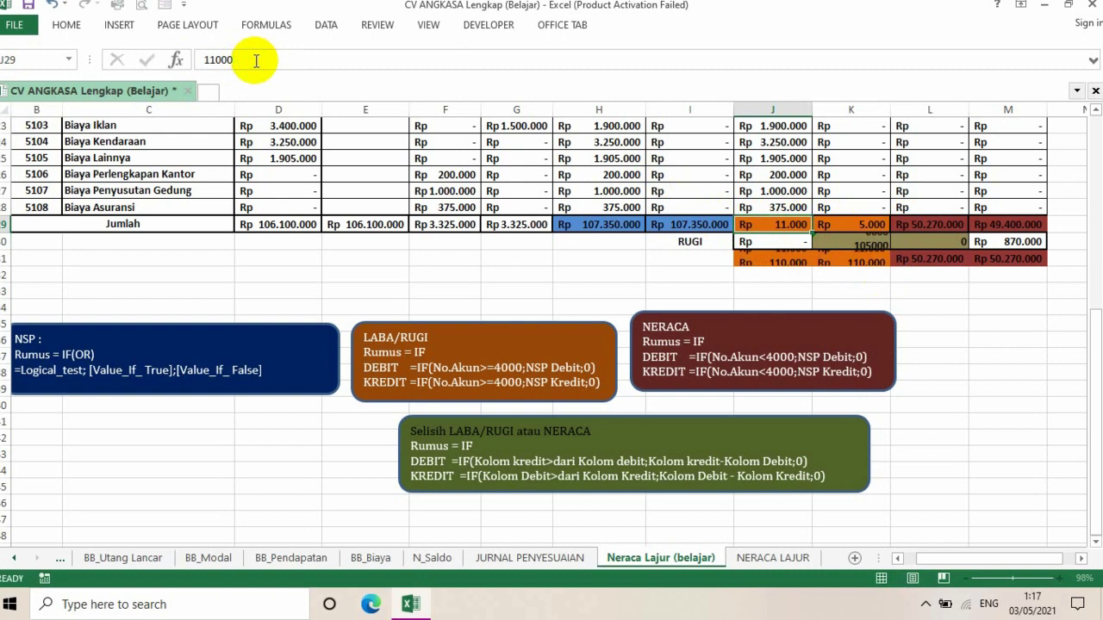
key("Return")
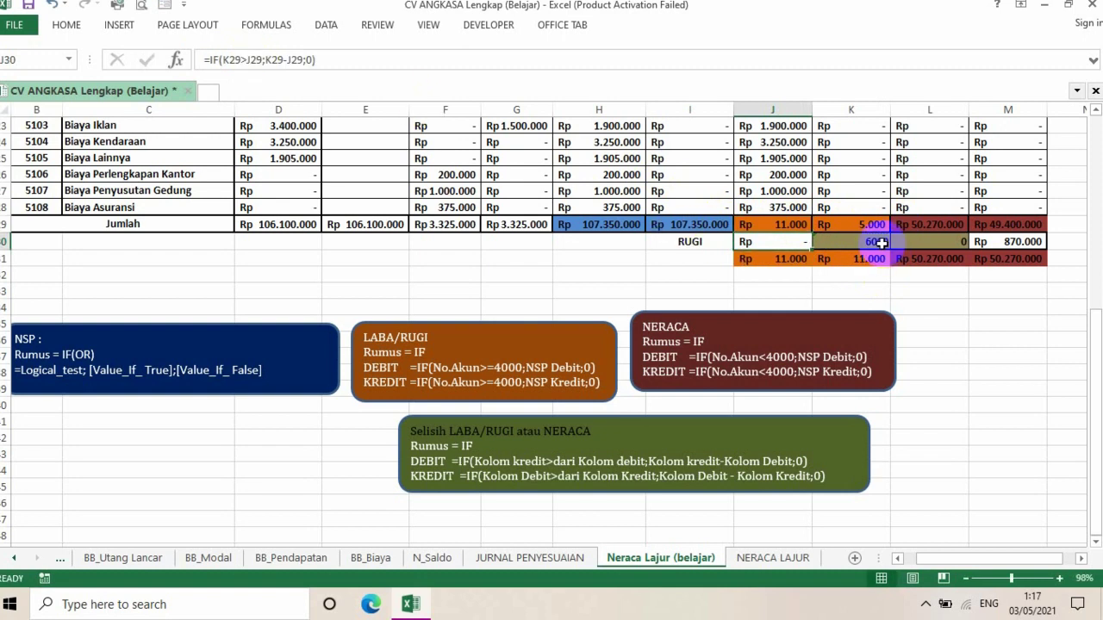
- Overwrite the Neraca totals with trial values, 4000 in Debet cell L29 and 10000 in Kredit cell M29
left_click(944, 227)
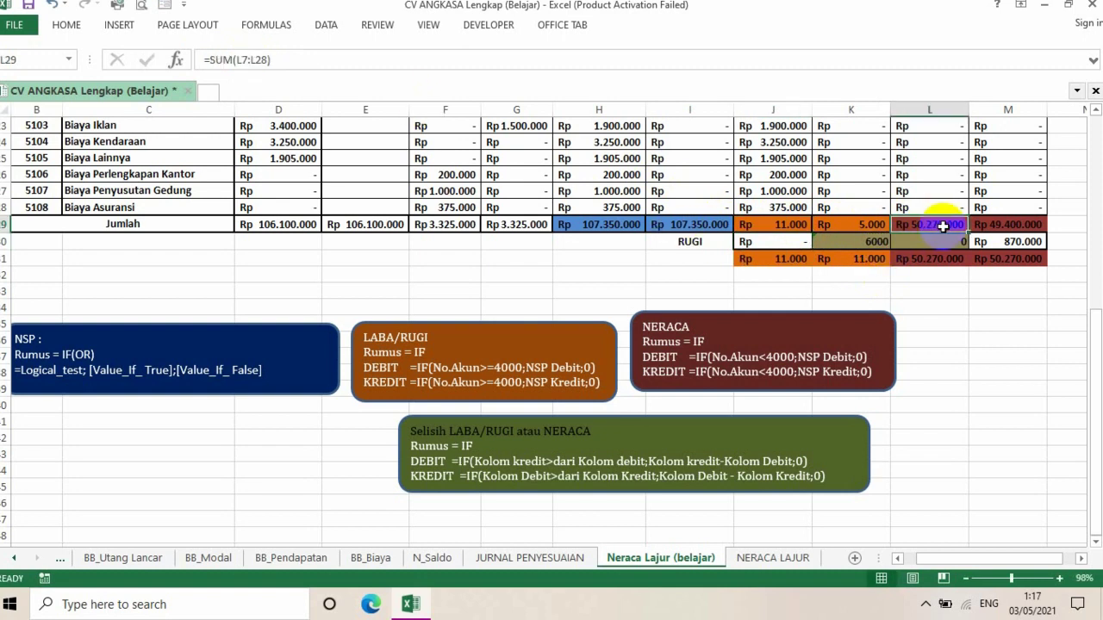
type("4000")
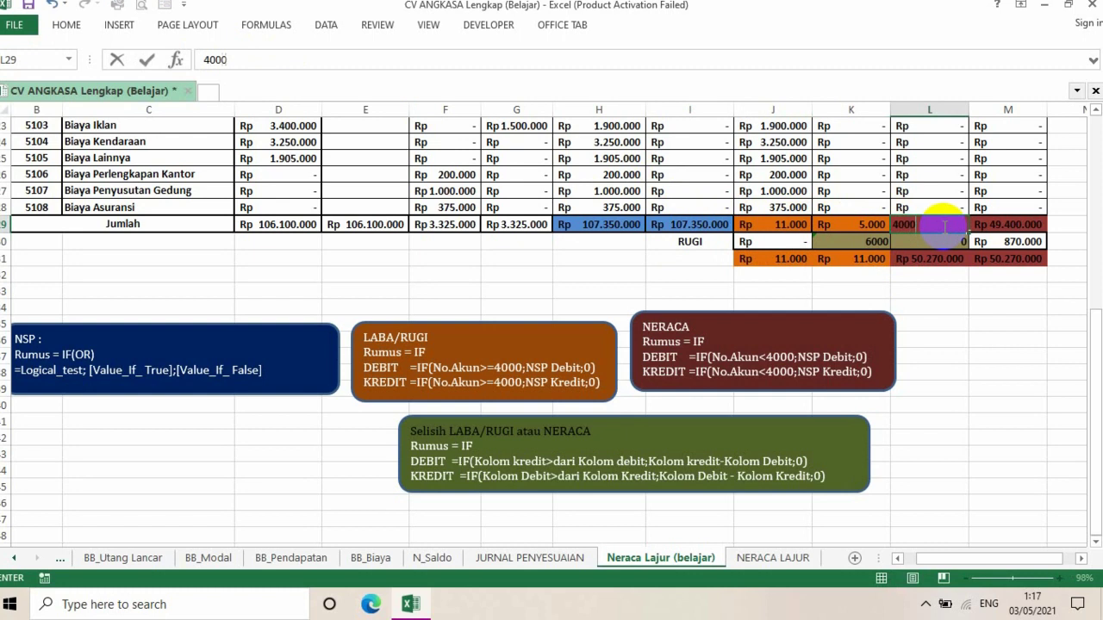
left_click(991, 240)
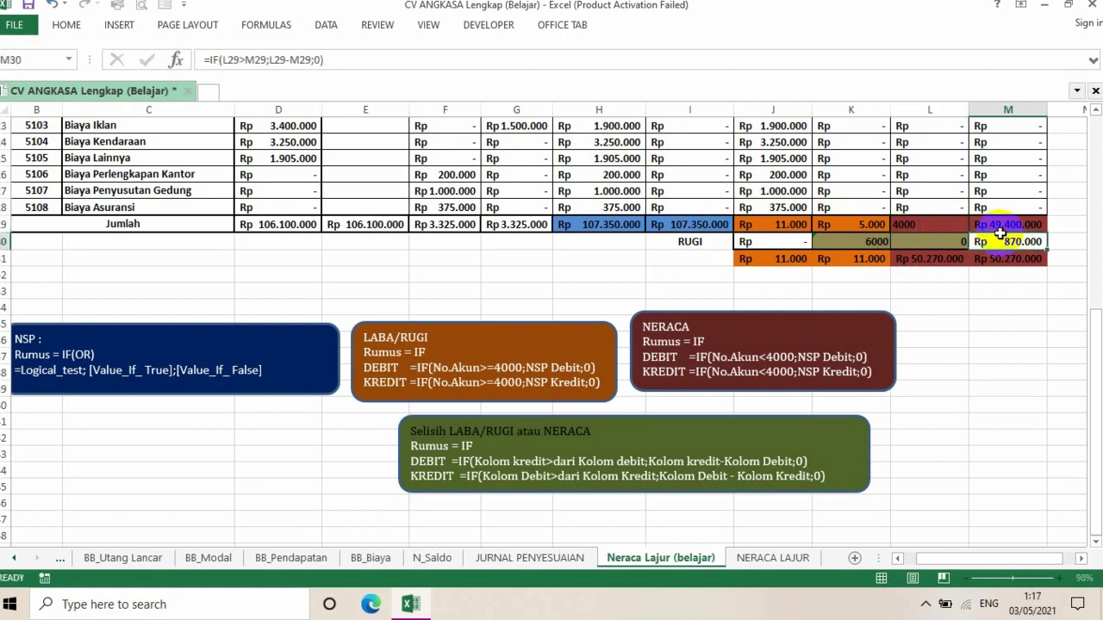
left_click(999, 226)
type("10000")
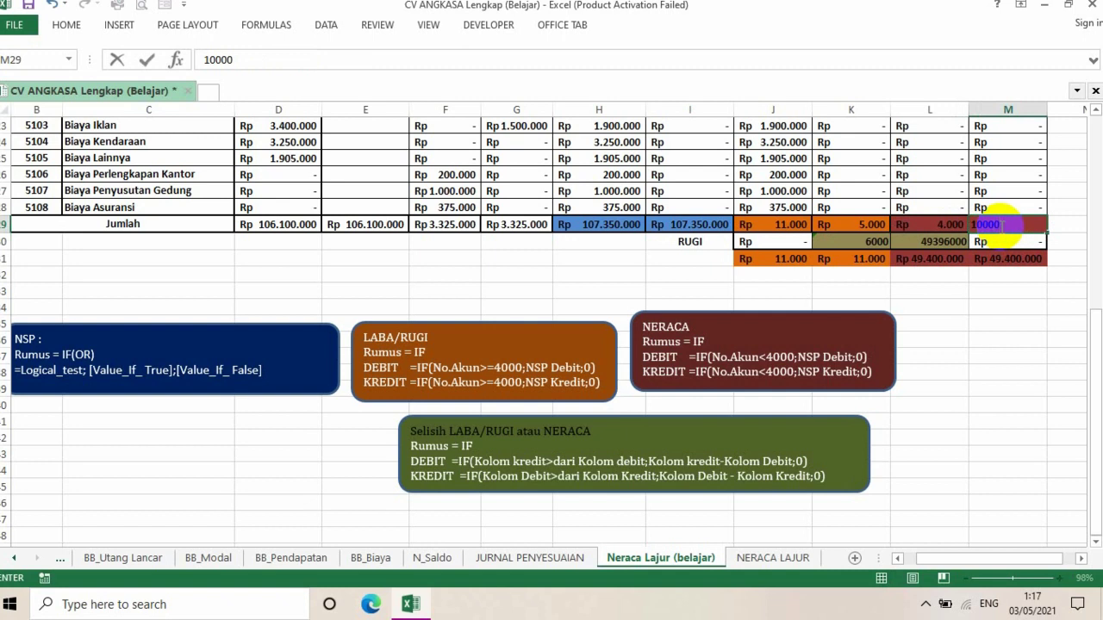
left_click(1004, 313)
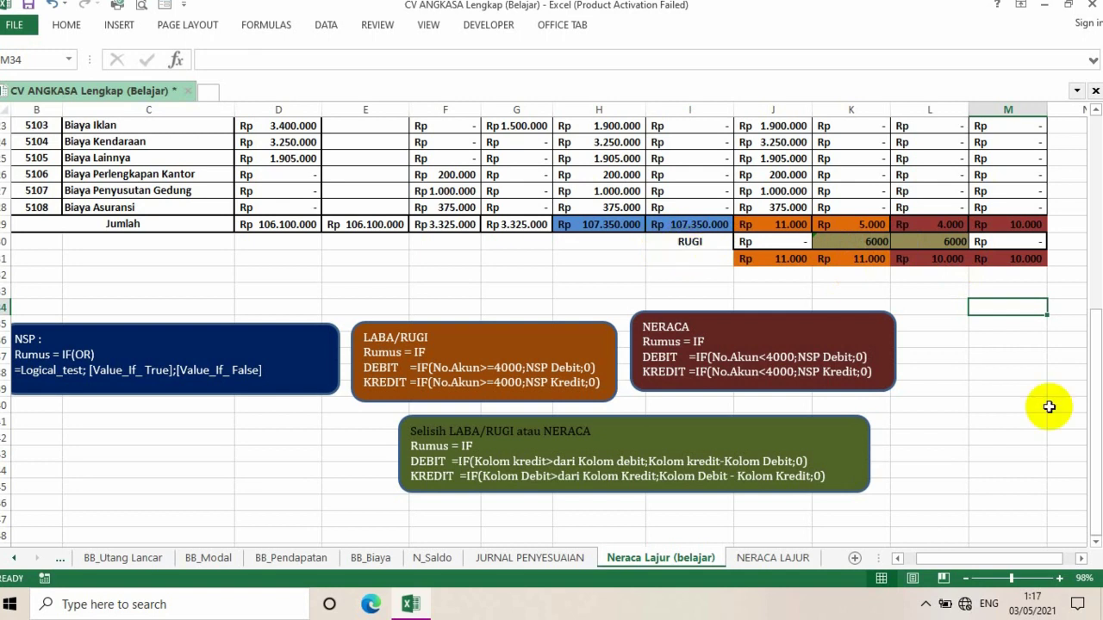
- Undo all the trial values in J29:M29 to bring back the SUM formulas of the Laba/Rugi and Neraca totals
key("ctrl+z")
key("ctrl+z")
key("ctrl+z")
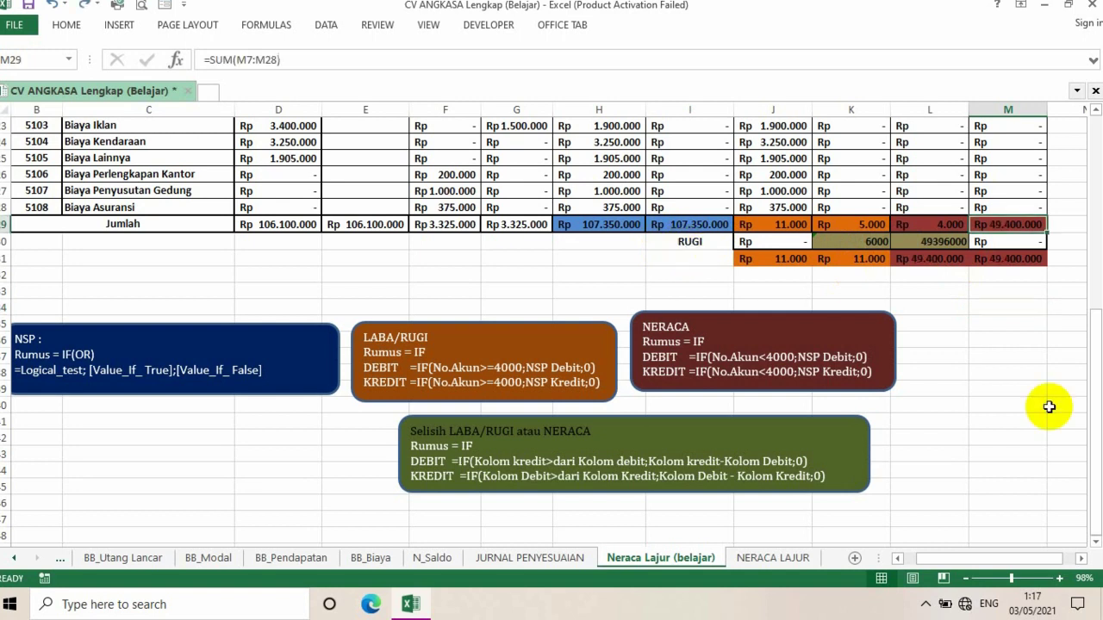
key("ctrl+z")
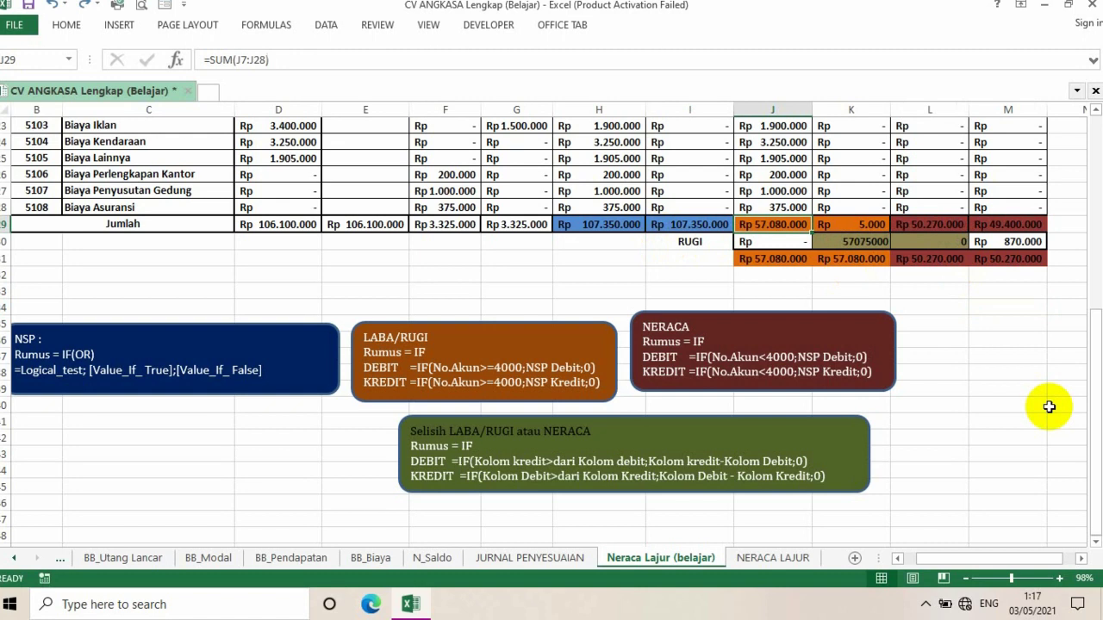
key("ctrl+z")
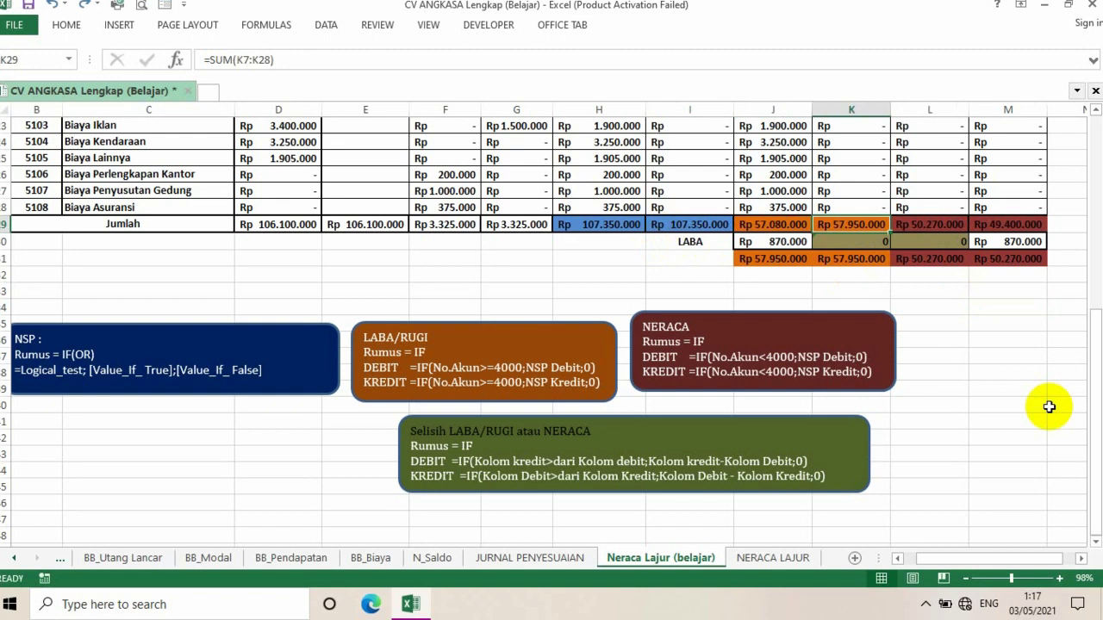
- Add a box border around the profit/loss label cell I30
left_click(694, 242)
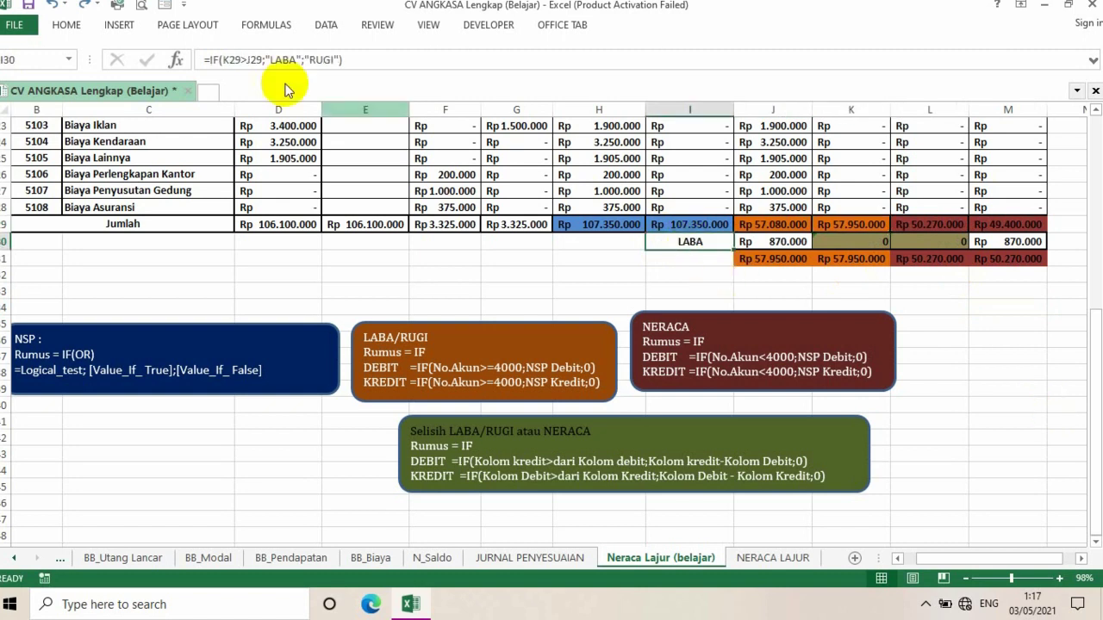
left_click(67, 25)
left_click(166, 89)
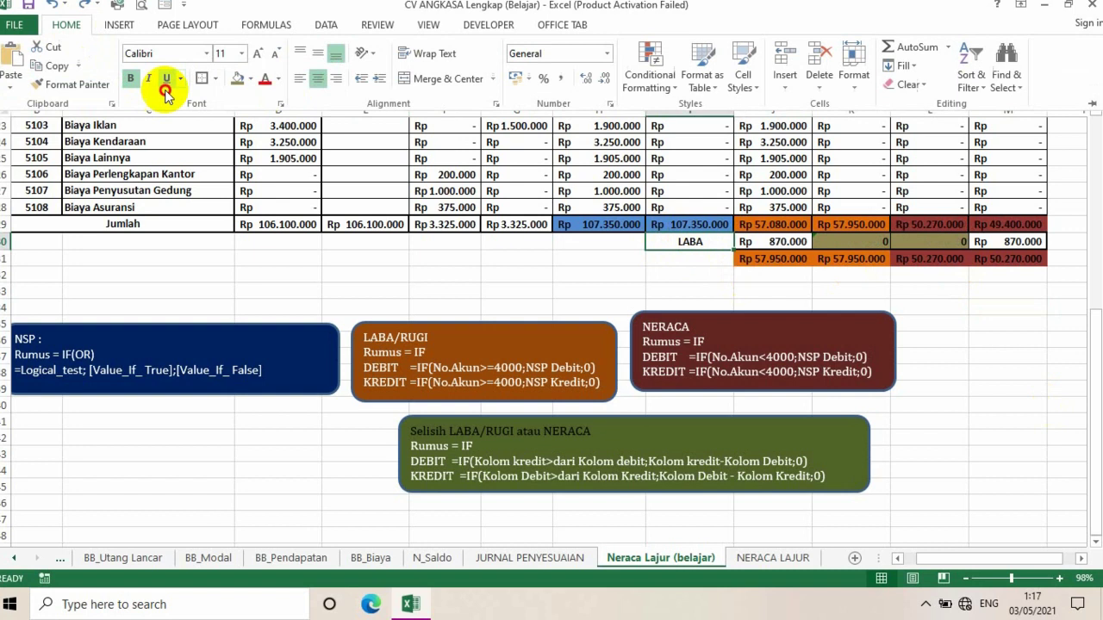
left_click(203, 79)
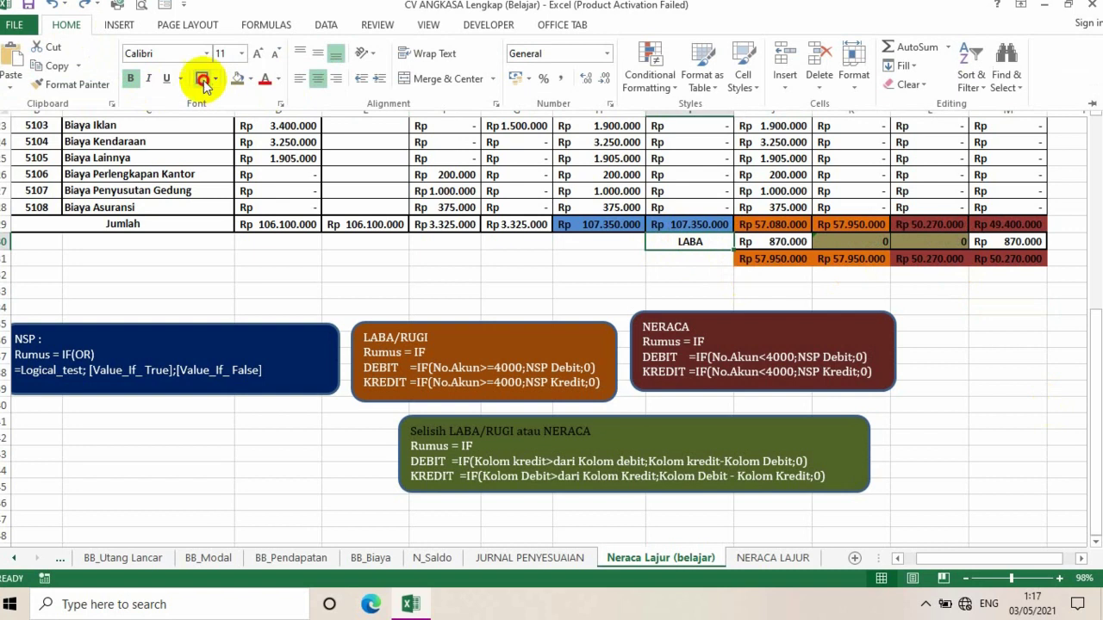
left_click(990, 394)
left_click(1022, 383)
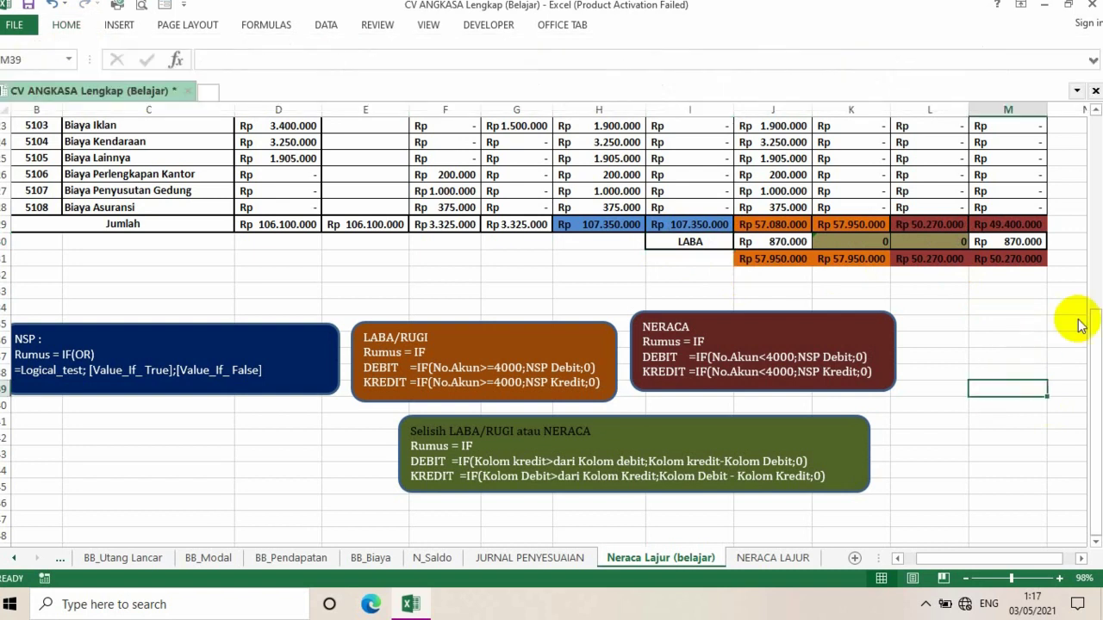
- Review the completed Neraca Lajur from its title to the totals, checking the Laba/Rugi Debet formula in J15 and the Neraca Debet formula in L17
left_click_drag(1094, 397, 1096, 184)
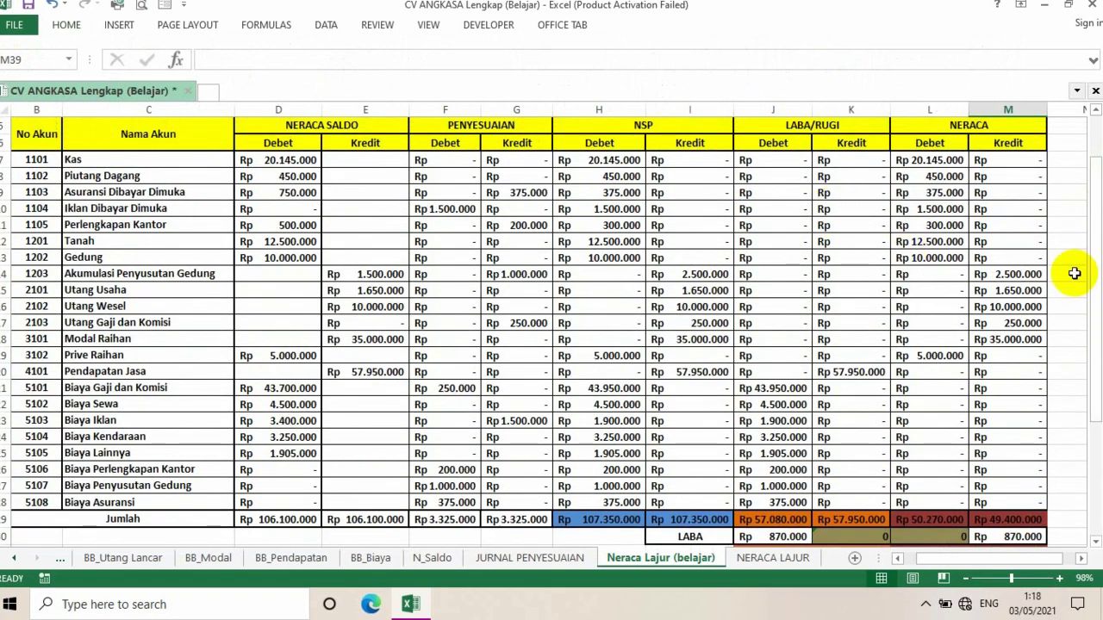
left_click_drag(1085, 266, 1098, 260)
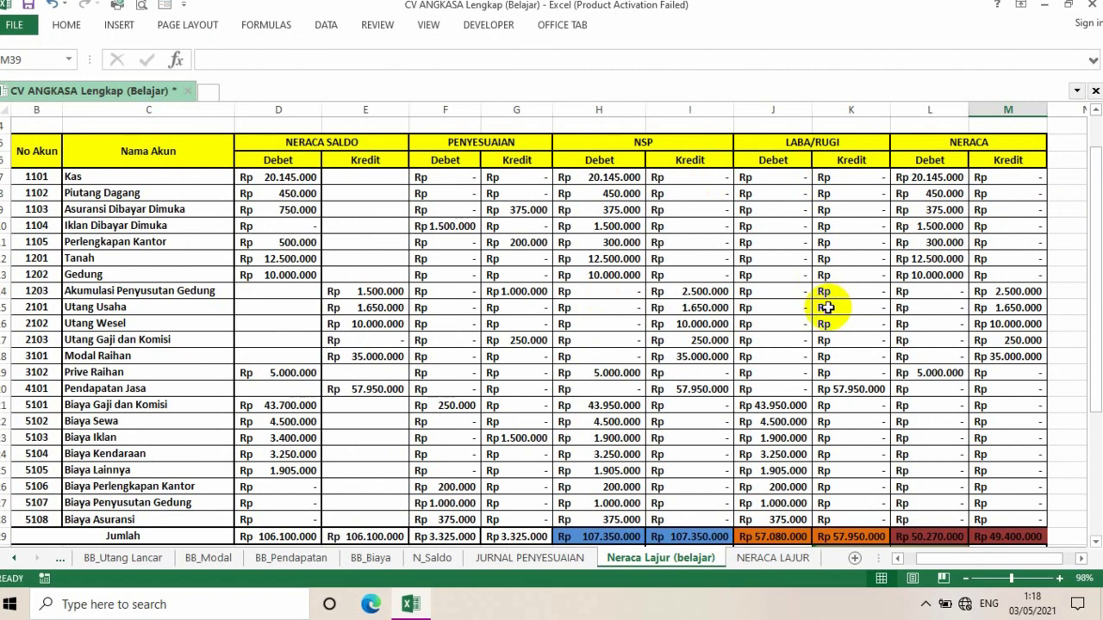
left_click_drag(1097, 207, 1094, 175)
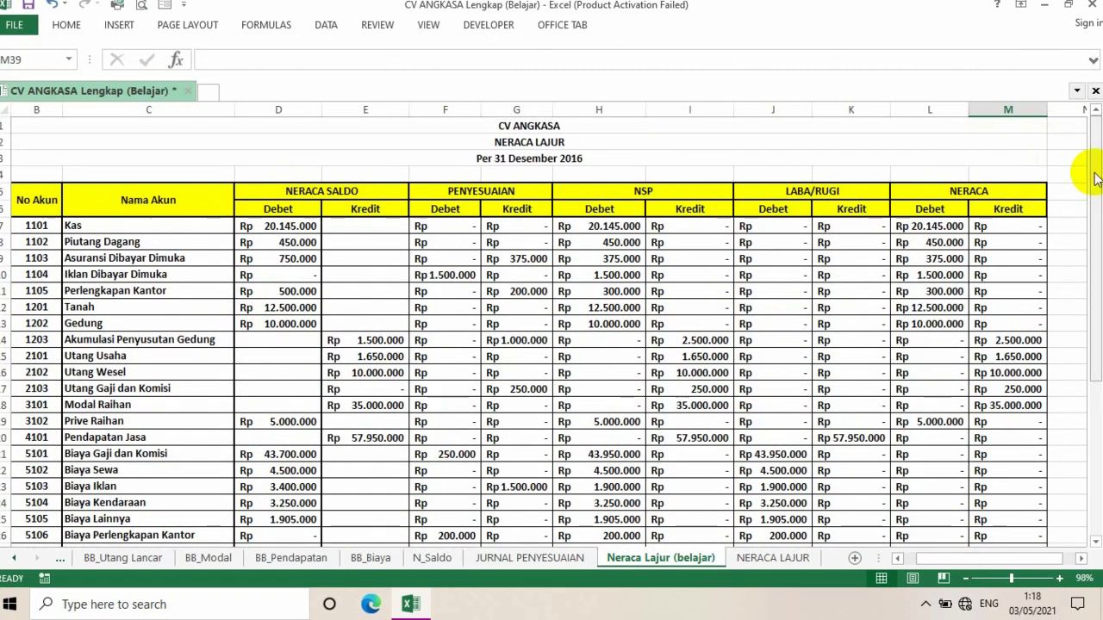
left_click(768, 354)
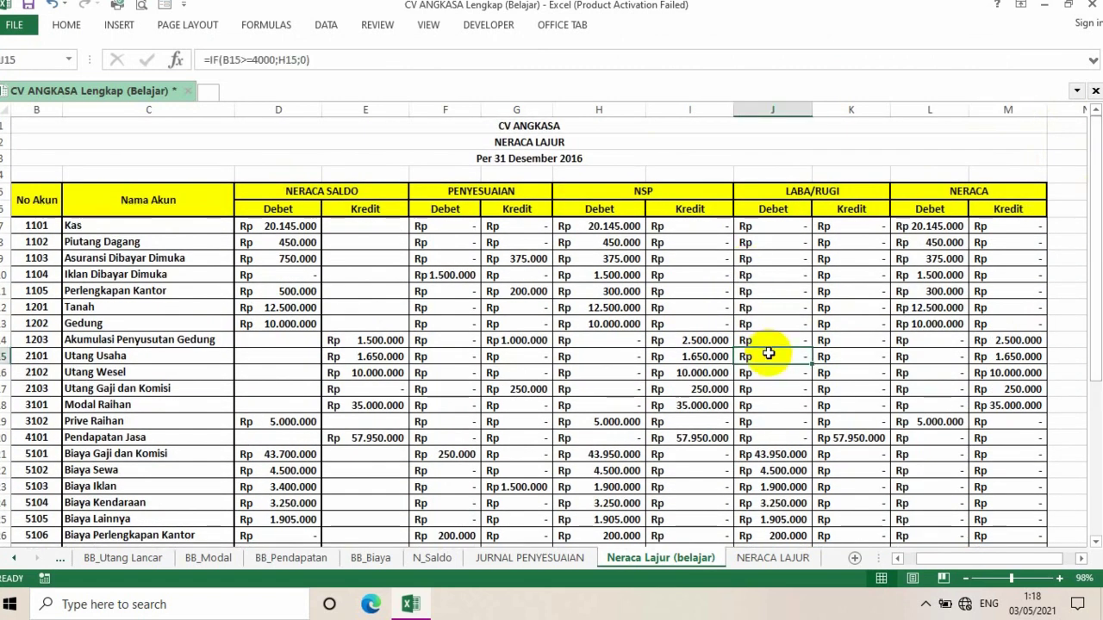
left_click(901, 388)
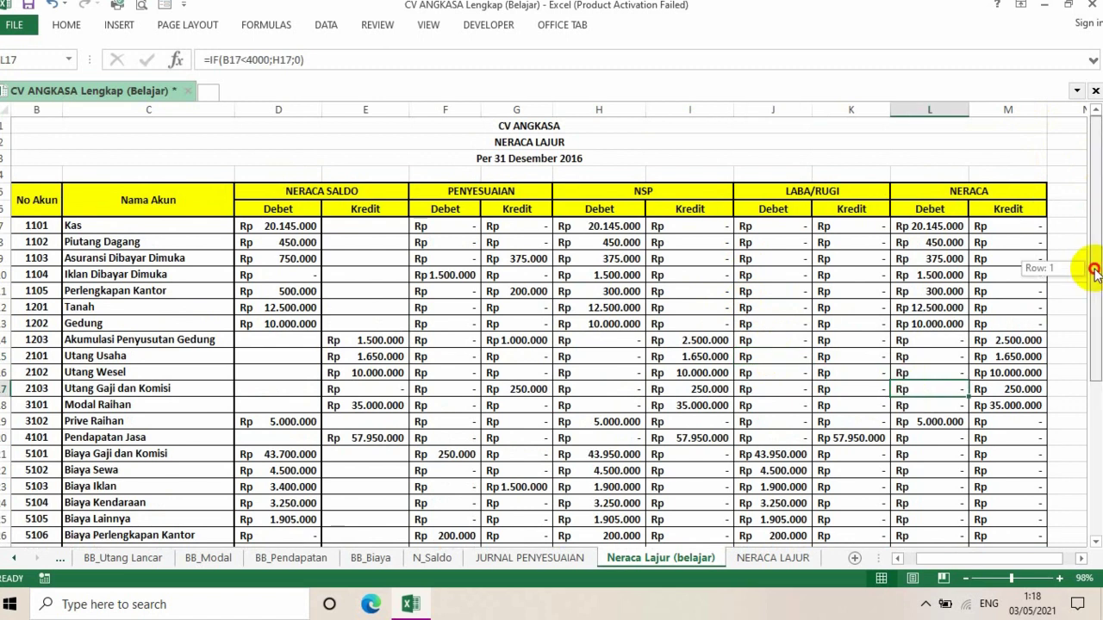
left_click_drag(1096, 276, 1096, 274)
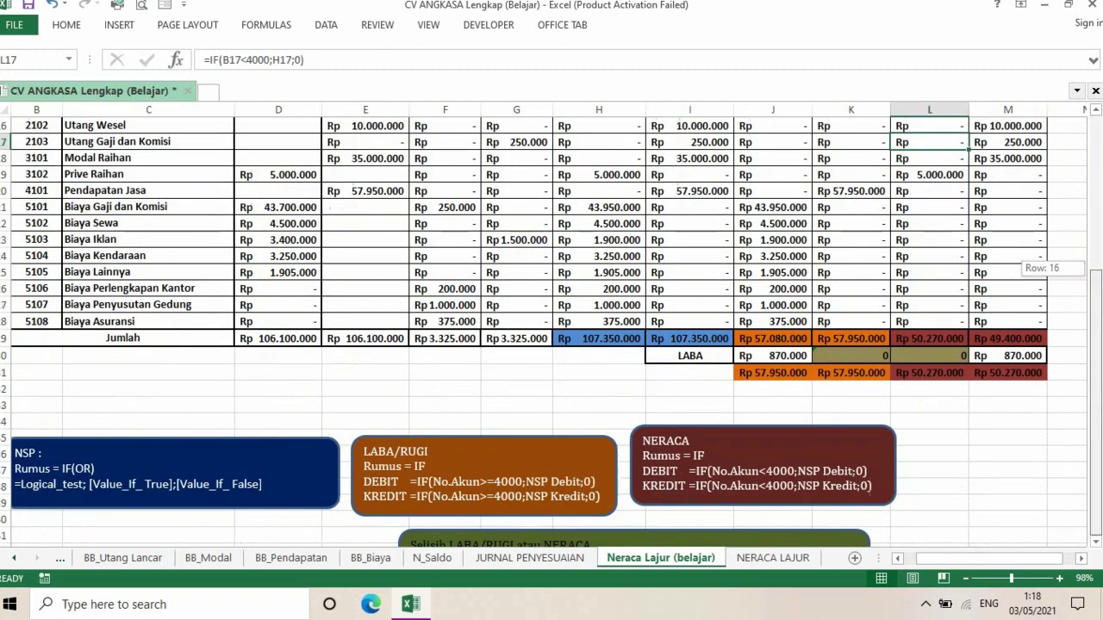
scroll(1090, 311, "up", 5)
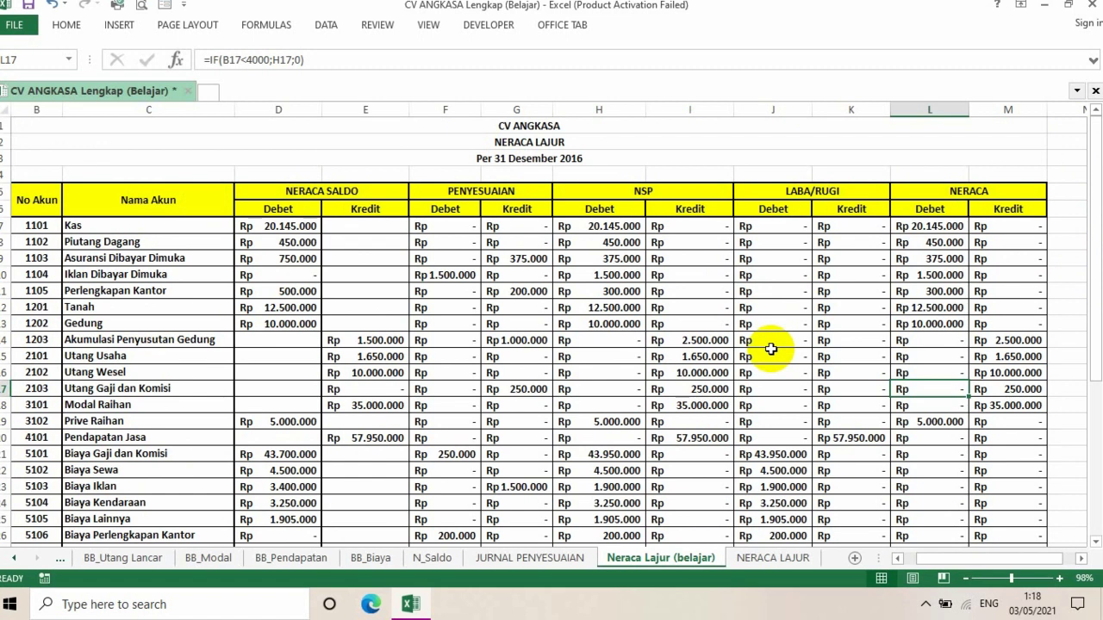
left_click(924, 603)
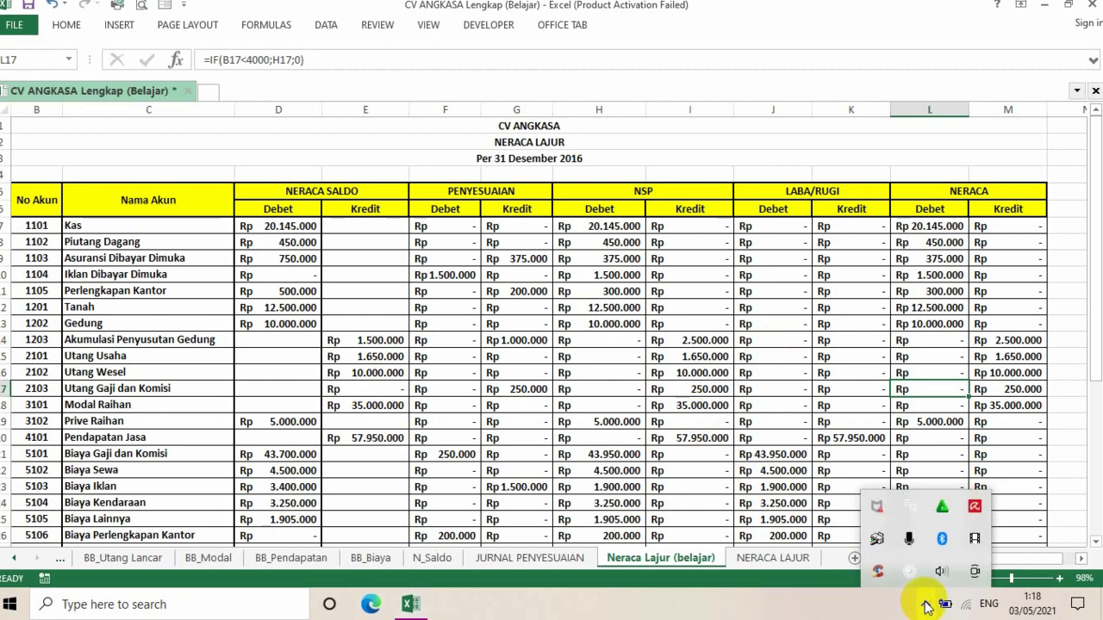